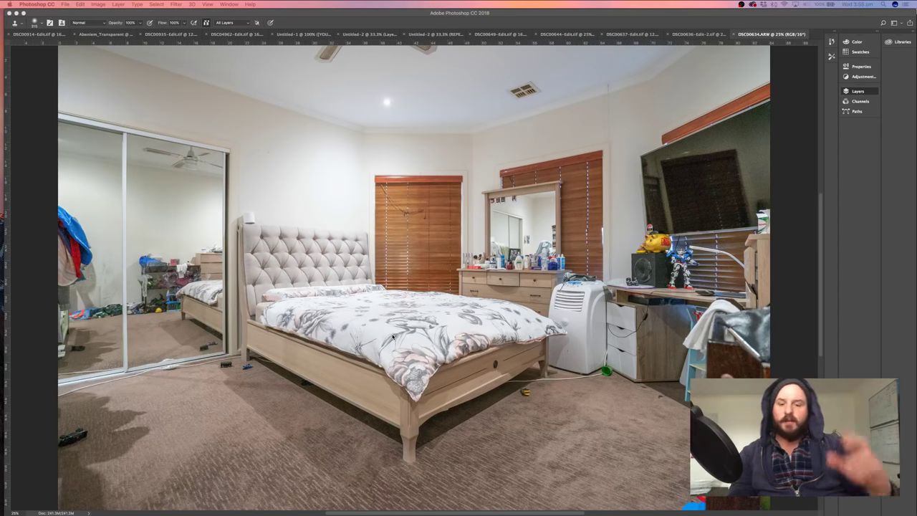
scroll(460, 228, up, 2)
scroll(460, 228, left, 3)
scroll(461, 228, down, 2)
scroll(460, 228, right, 4)
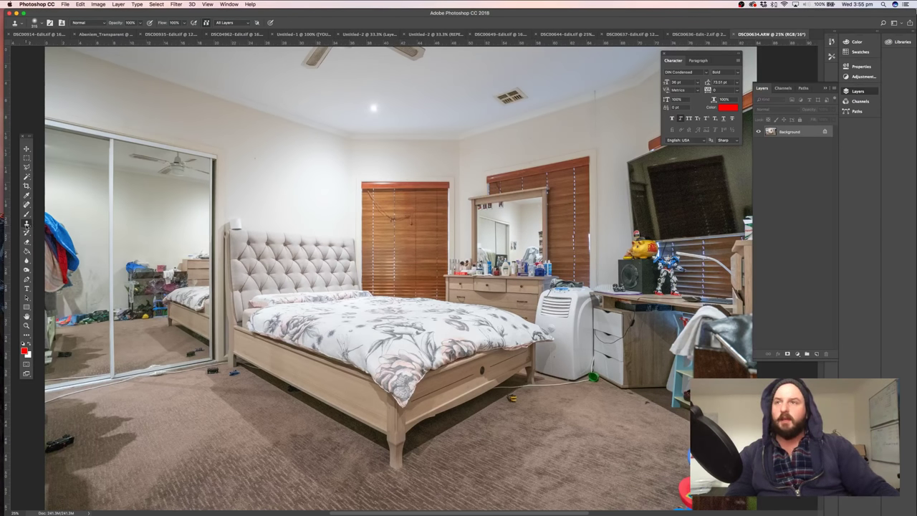
Sample clean carpet with the Clone Stamp and try to paint it over the yellow toy near the foot of the bed
click(27, 223)
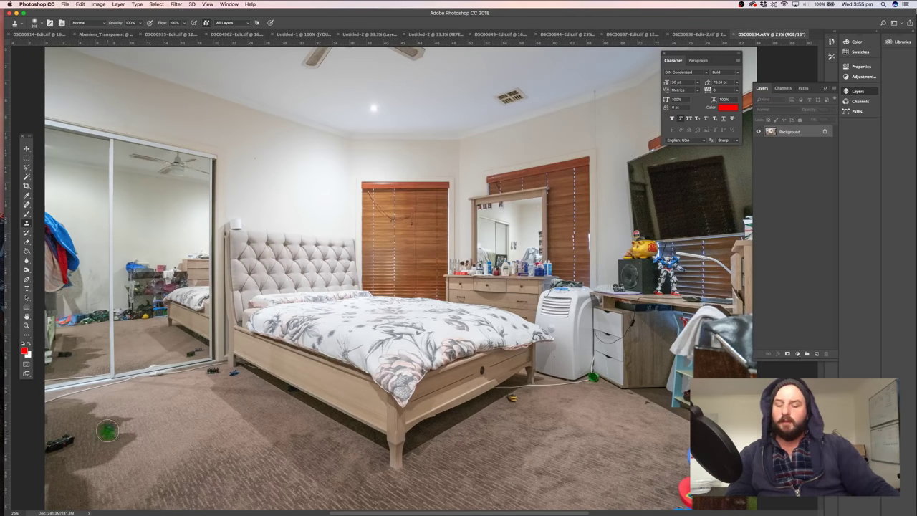
click(134, 476)
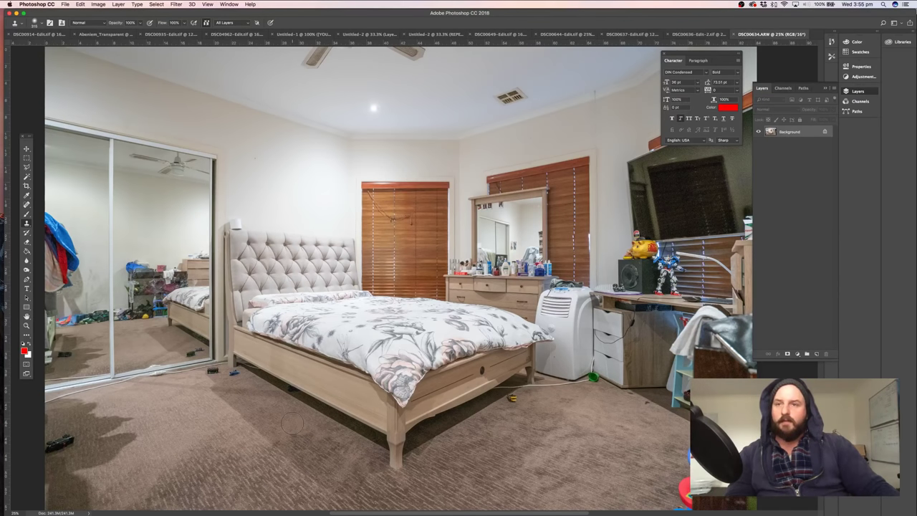
ctrl+alt+click(253, 421)
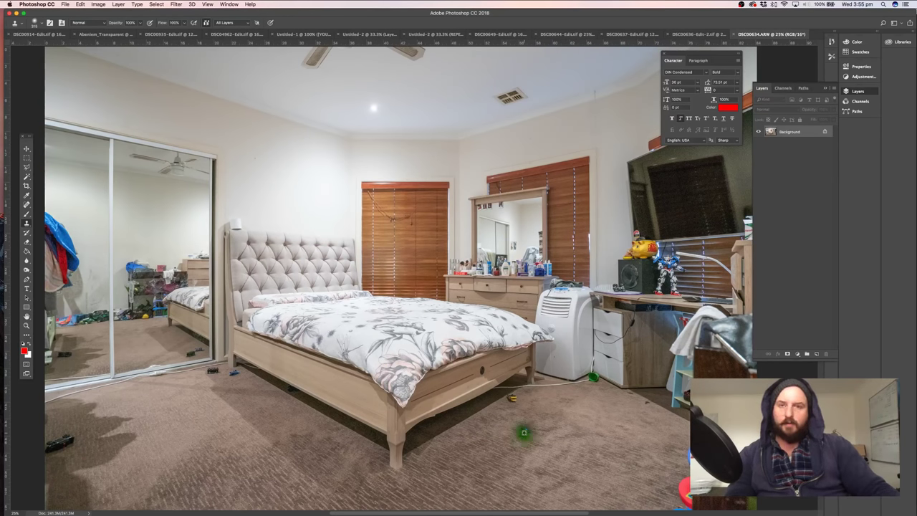
alt+click(495, 416)
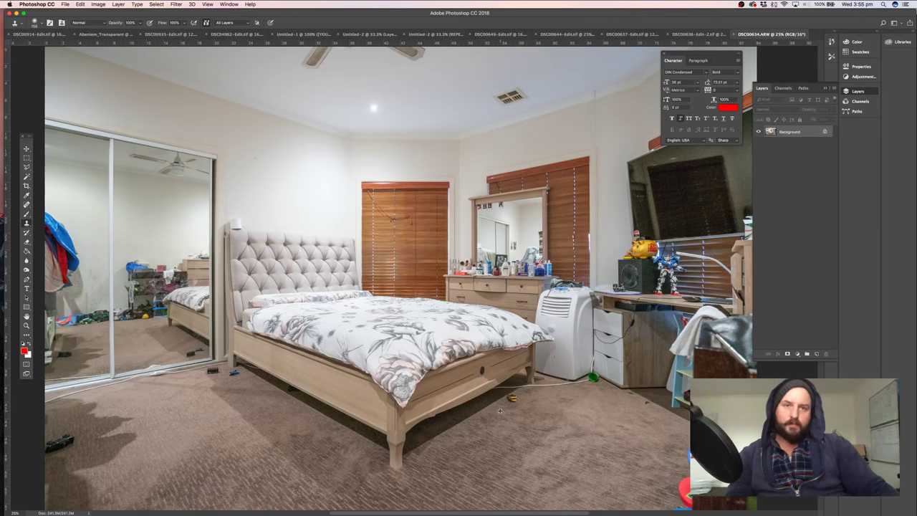
click(513, 400)
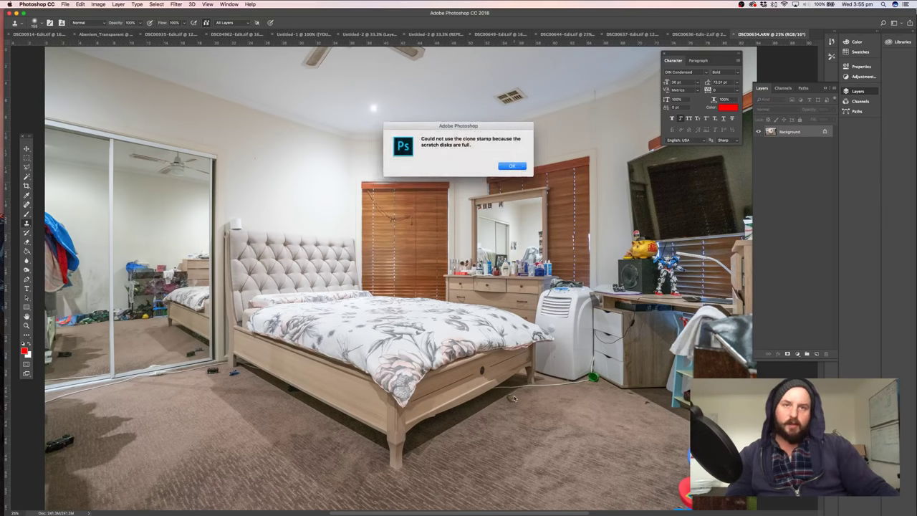
click(511, 166)
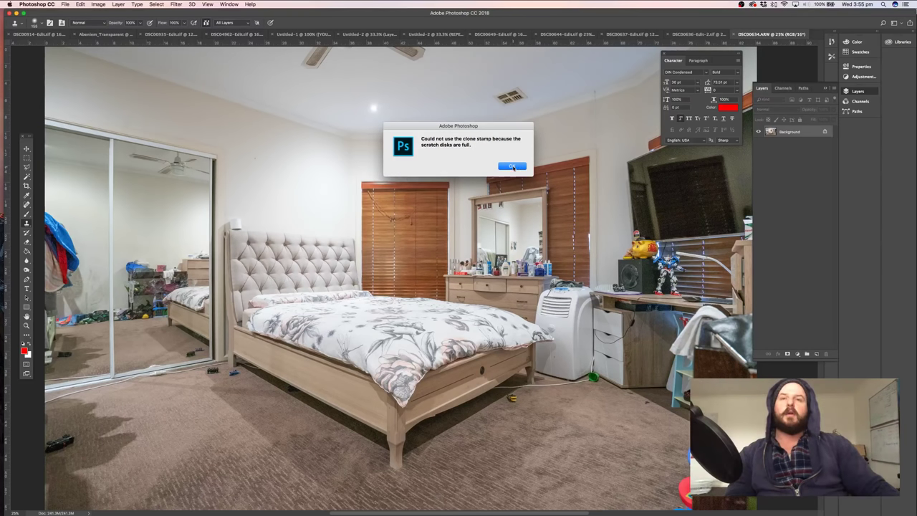
click(512, 166)
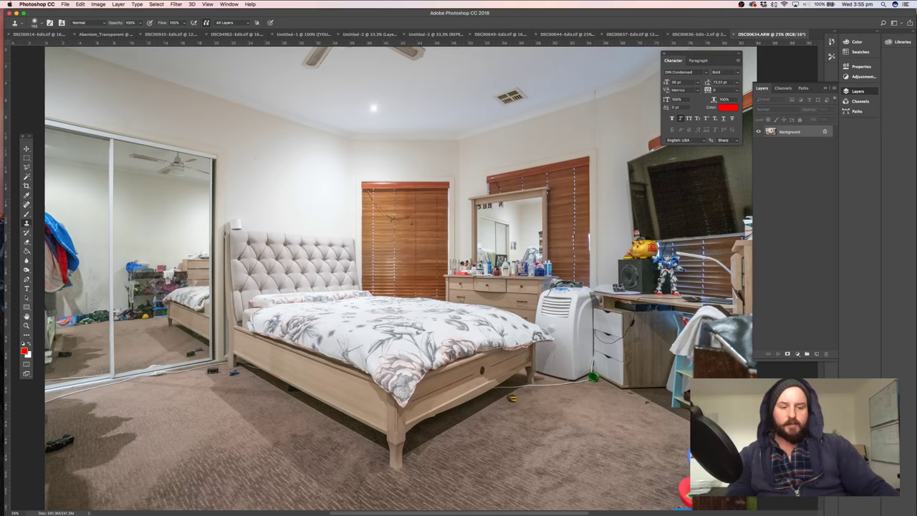
Switch to Finder, permanently empty the Trash, and close the Finals folder window
key(super+Tab)
key(super+shift+BackSpace)
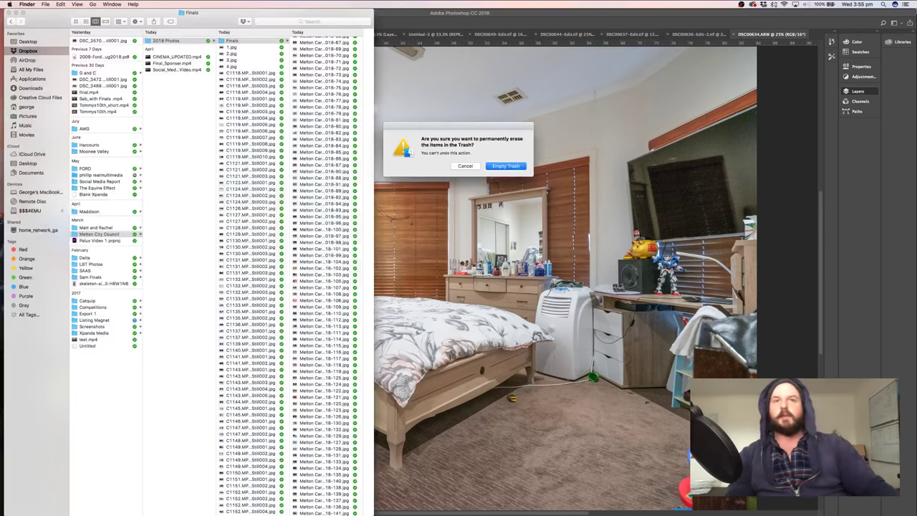
click(506, 166)
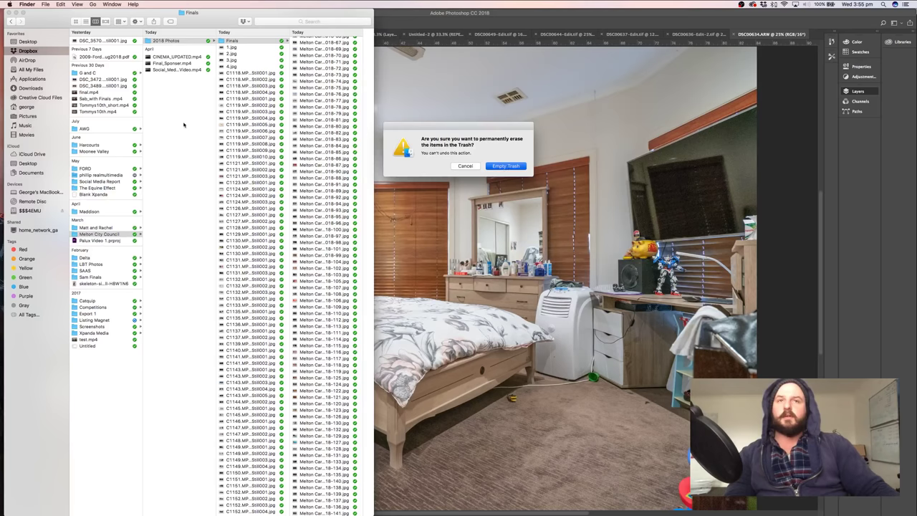
click(8, 12)
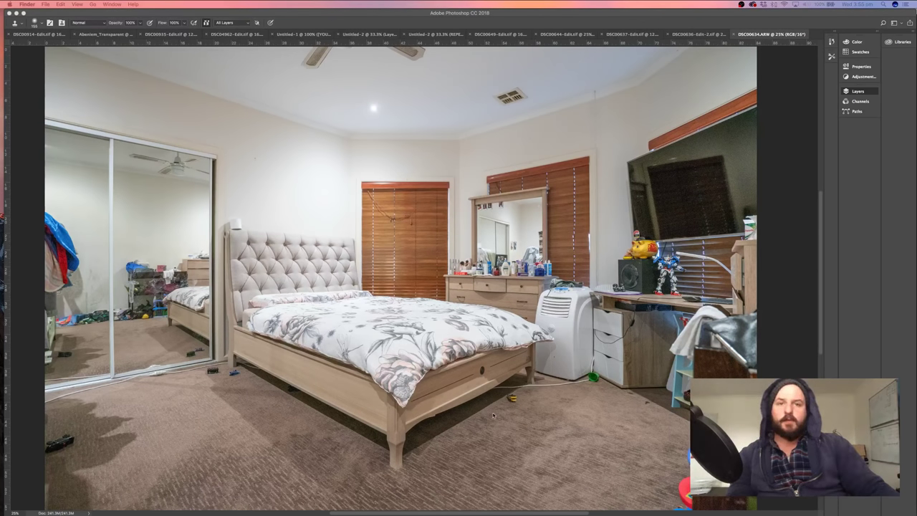
Clone carpet over the yellow toy near the foot of the bed and the black object near the photo's left edge
click(25, 228)
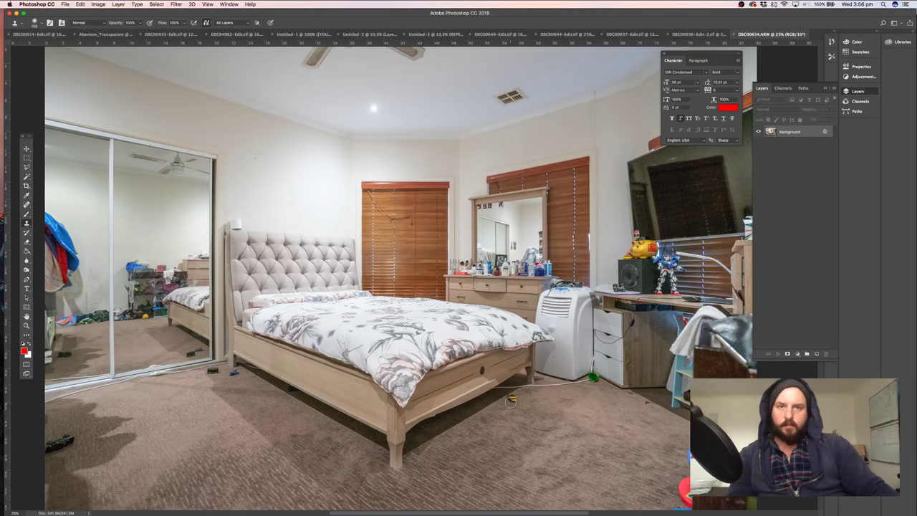
click(512, 396)
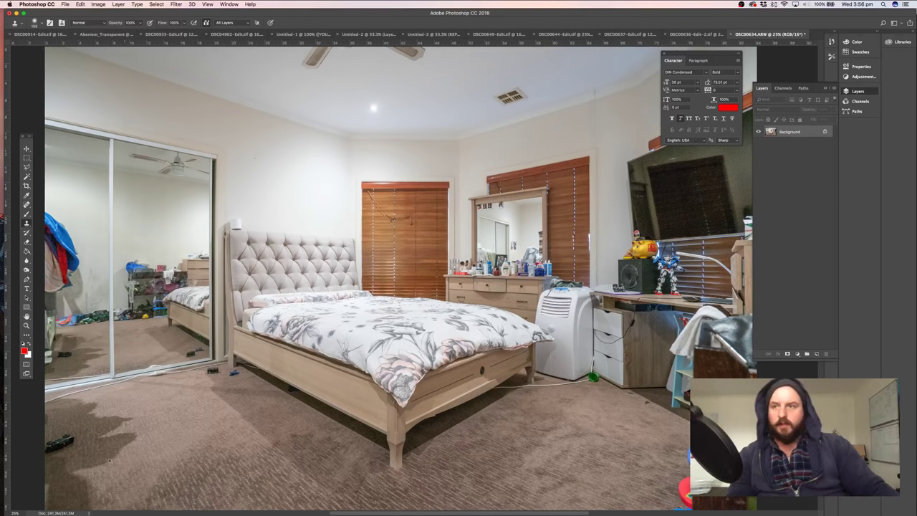
click(53, 446)
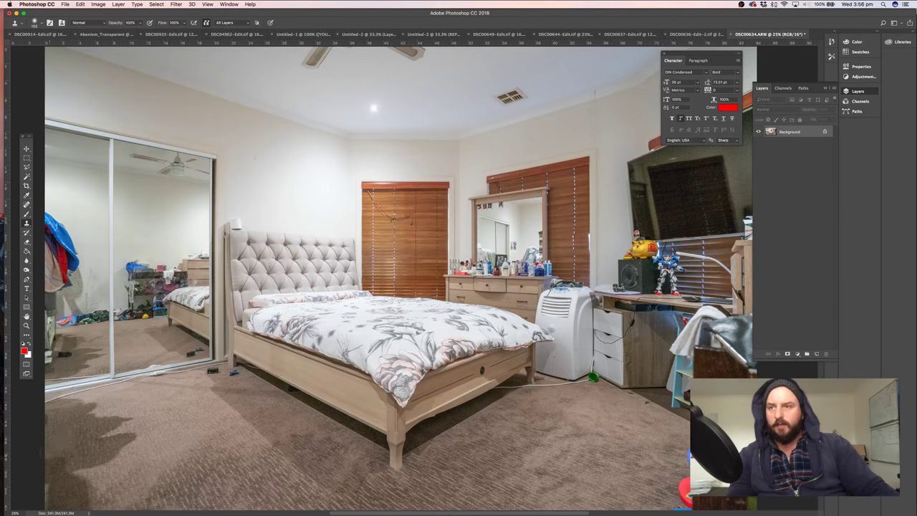
Clone nearby carpet with a smaller Clone Stamp brush over the blue toy beside the bed's headboard leg
key(z)
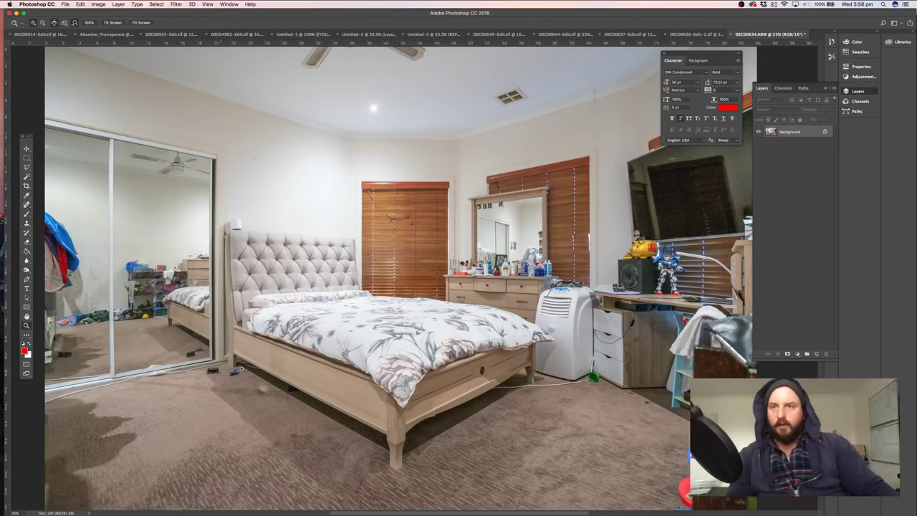
drag(220, 370, 320, 313)
key(s)
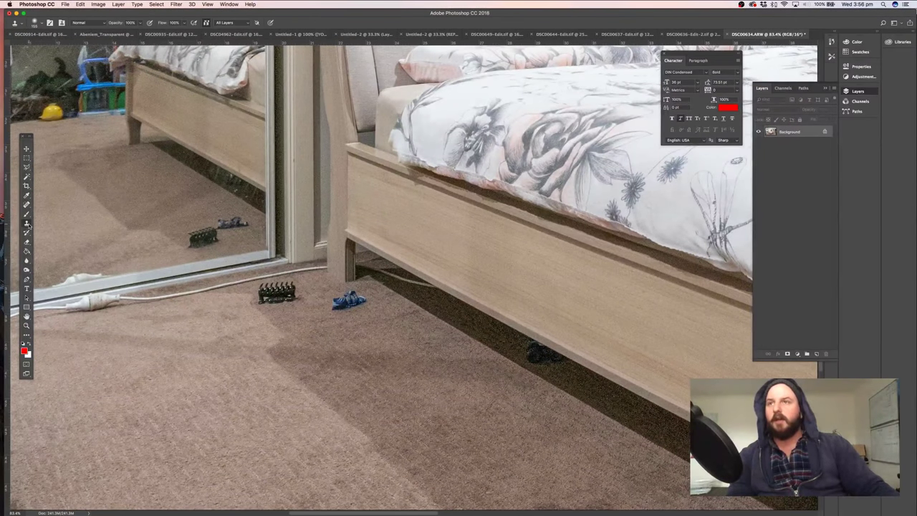
drag(375, 344, 359, 344)
alt+click(379, 316)
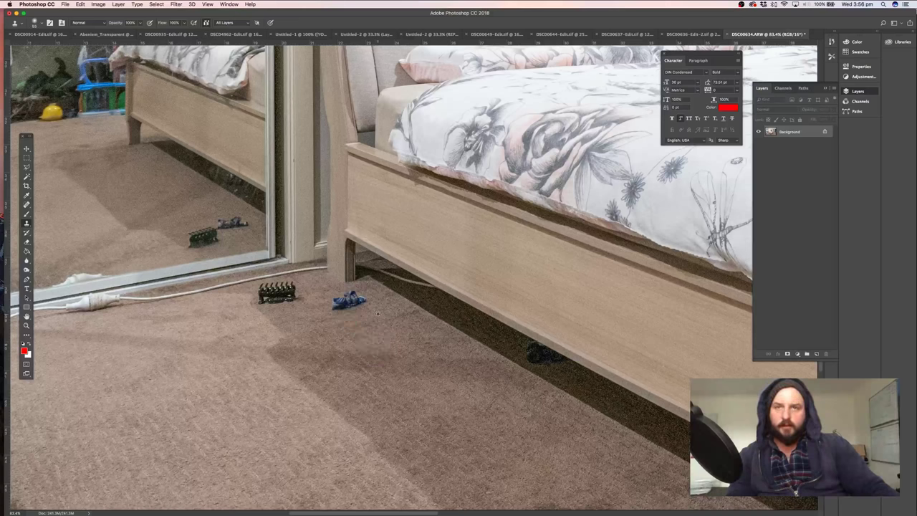
mouse_move(356, 303)
mouse_down()
mouse_move(339, 306)
mouse_move(345, 295)
mouse_move(337, 307)
mouse_up()
alt+click(362, 314)
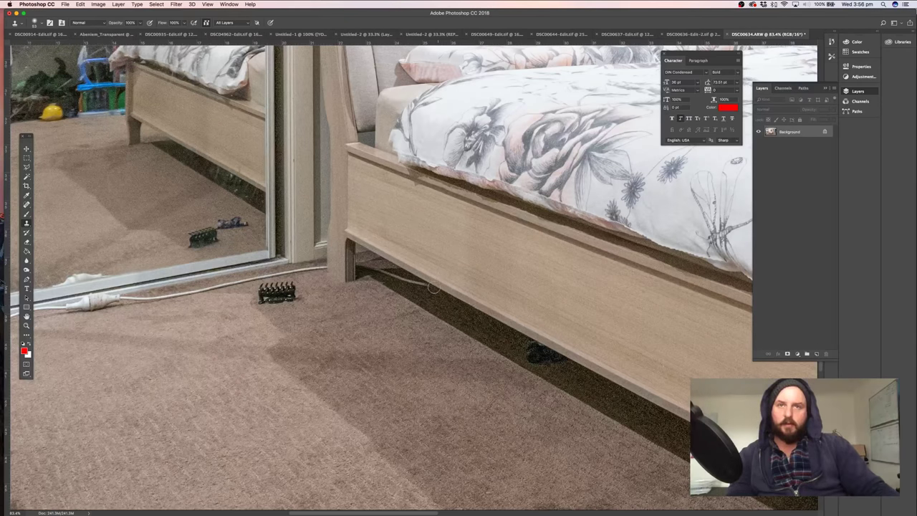
Clone out the cable under the bed frame and try to stamp over the dark object in the shadow beneath it
drag(387, 274, 385, 279)
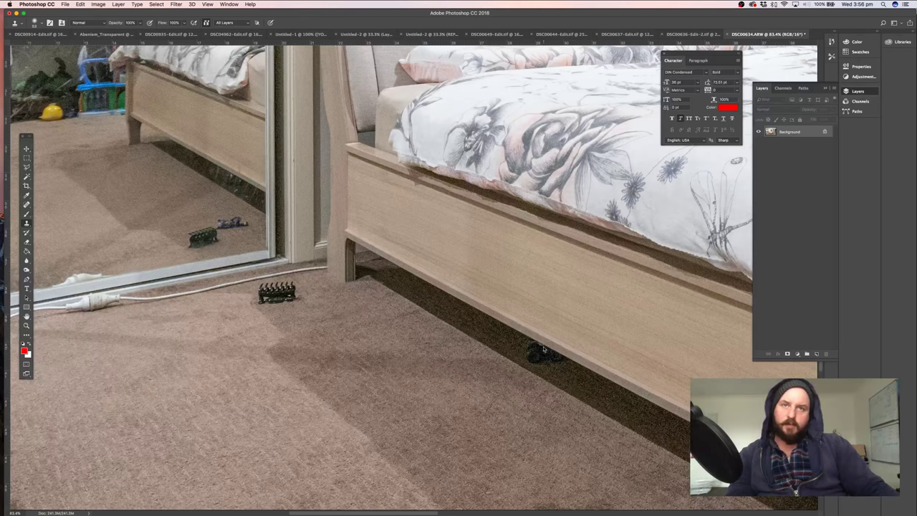
click(541, 346)
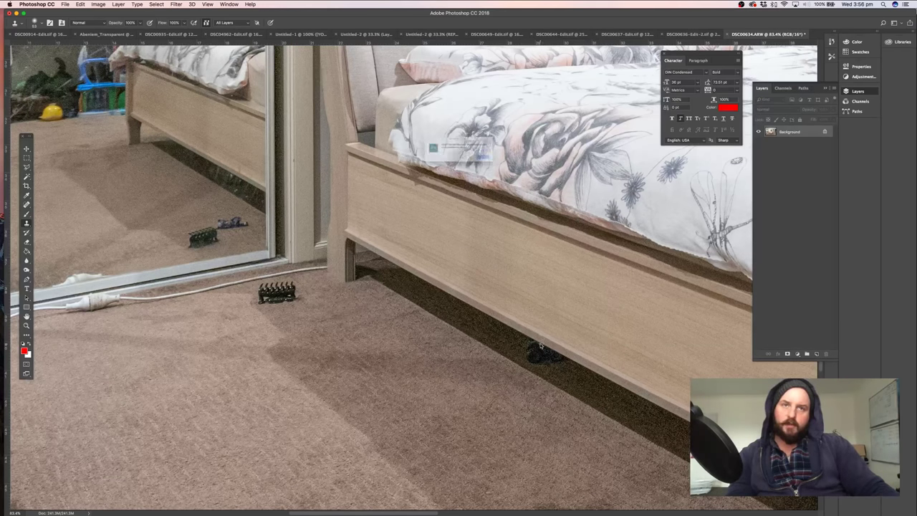
click(511, 166)
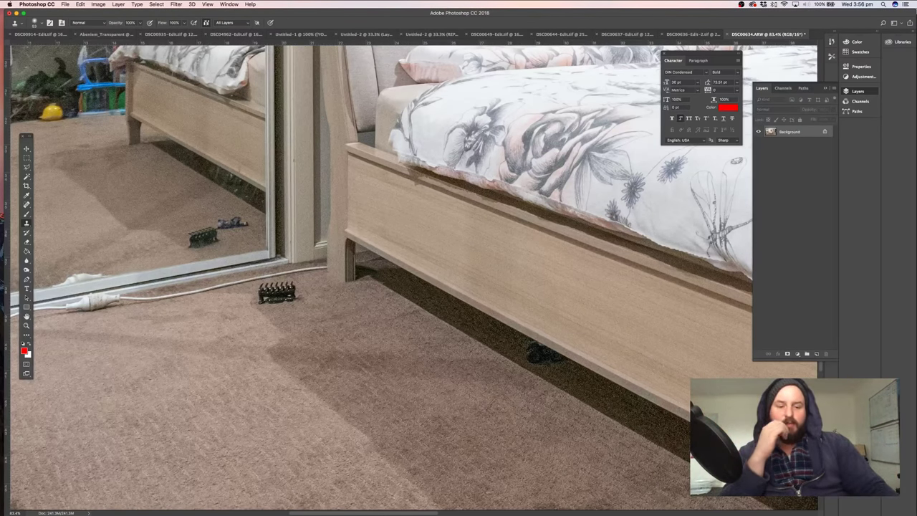
Switch to Finder, check the Trash contents, and close its window
key(super+Tab)
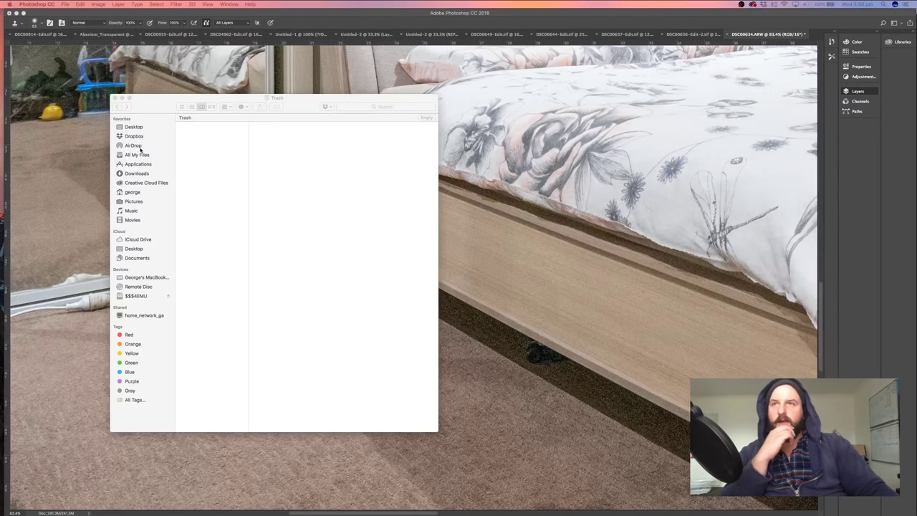
click(115, 98)
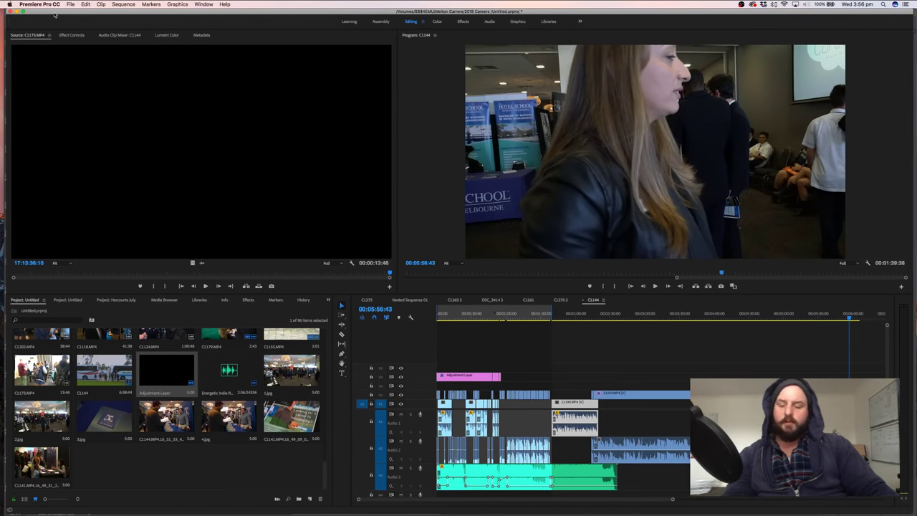
Switch to Premiere Pro, save the open project, and quit the program, saving the changes to the Harcourts July project
key(super+s)
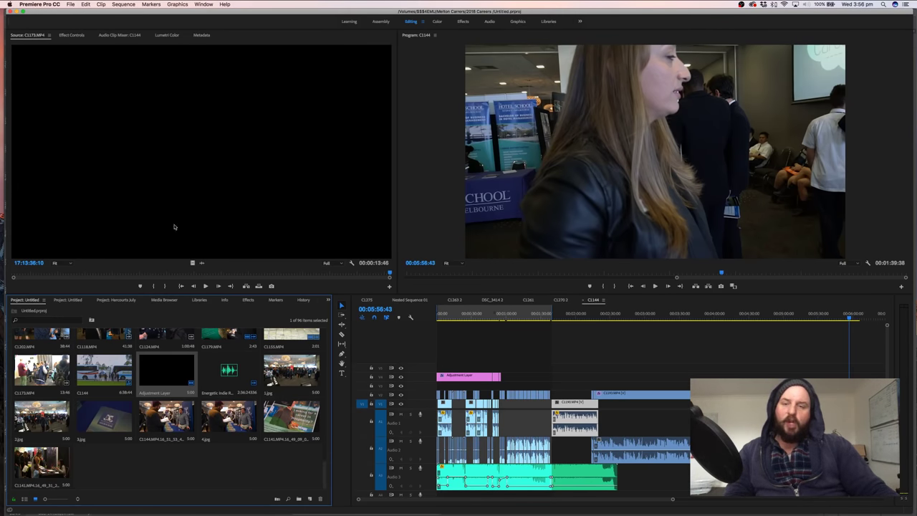
click(39, 4)
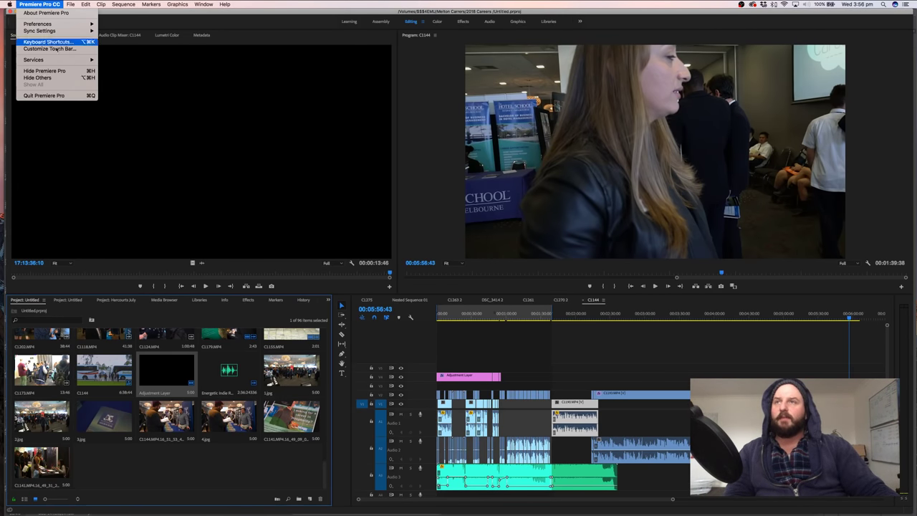
click(50, 95)
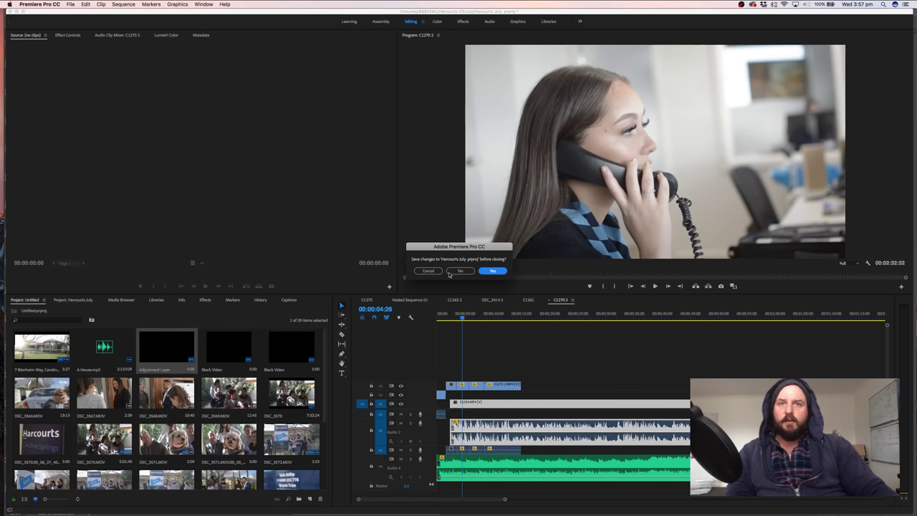
click(492, 272)
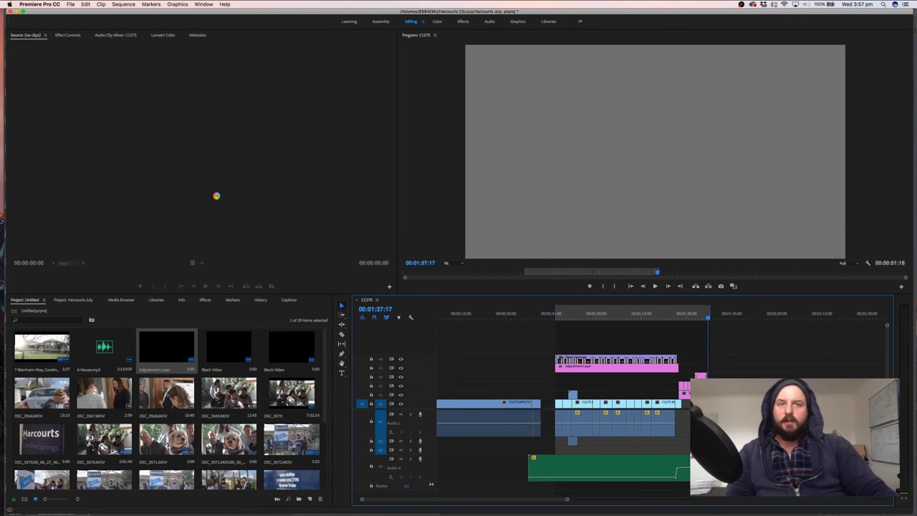
click(491, 272)
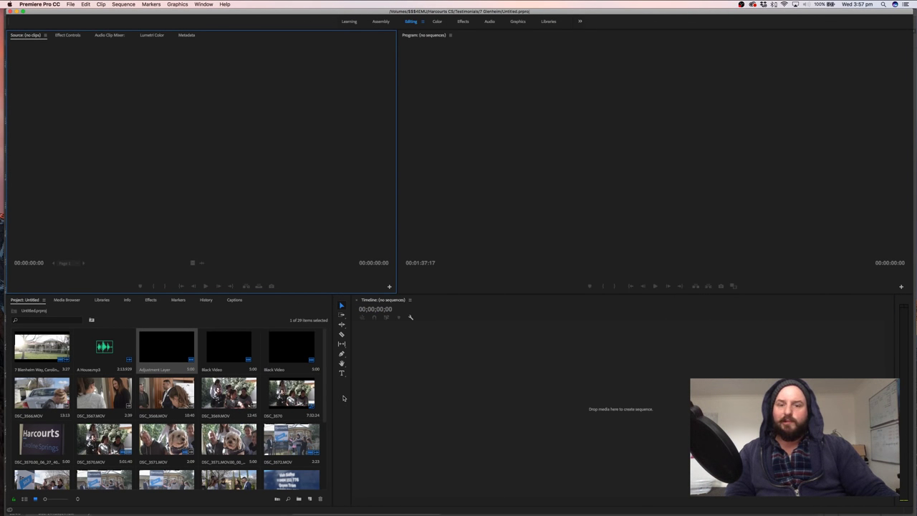
Return to Photoshop and try again to clone shadowed carpet over the dark object under the bed frame
key(super+Tab)
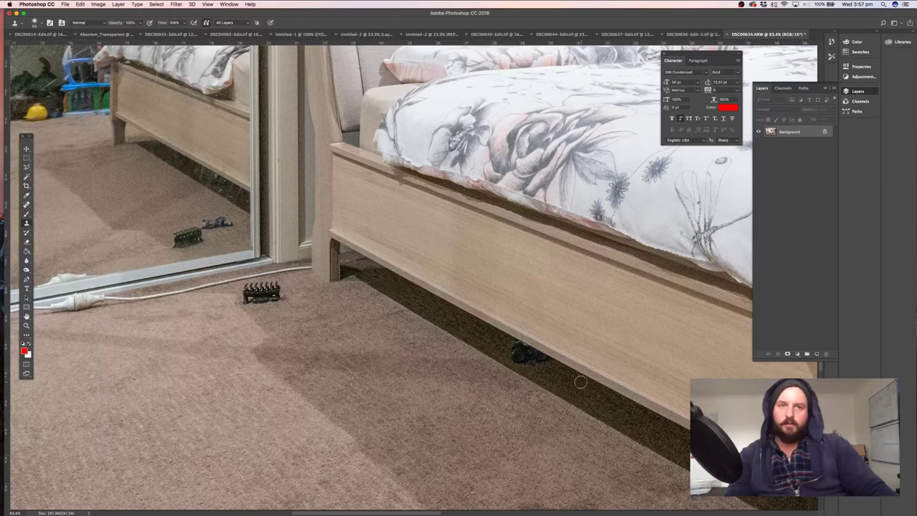
drag(580, 381, 579, 380)
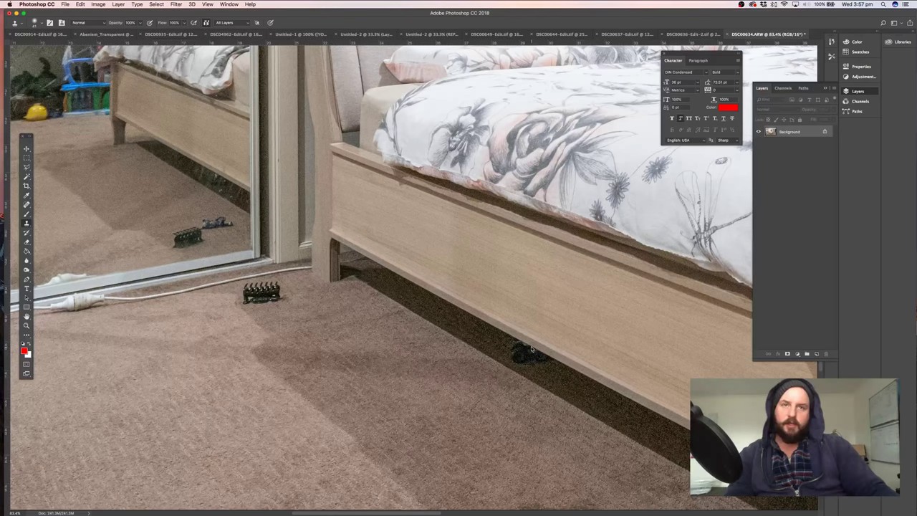
click(531, 350)
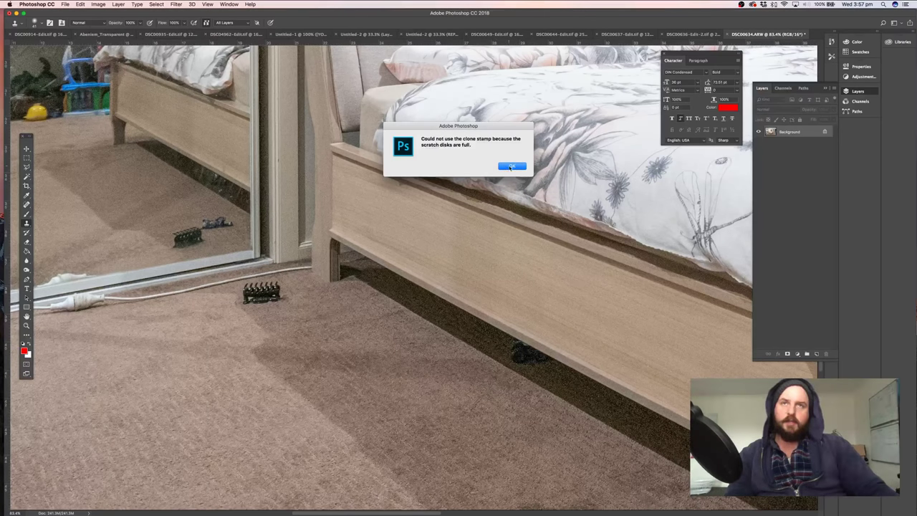
click(511, 166)
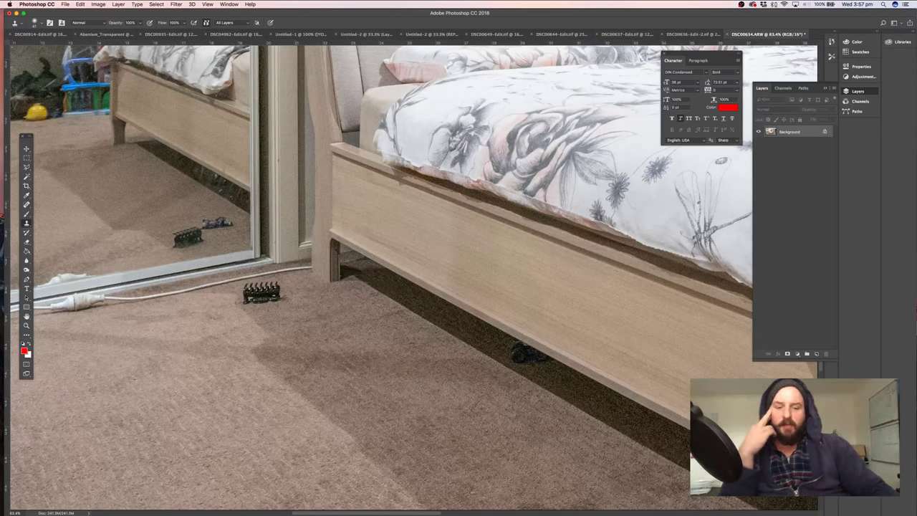
Switch to Safari and check the Facebook notifications
click(631, 515)
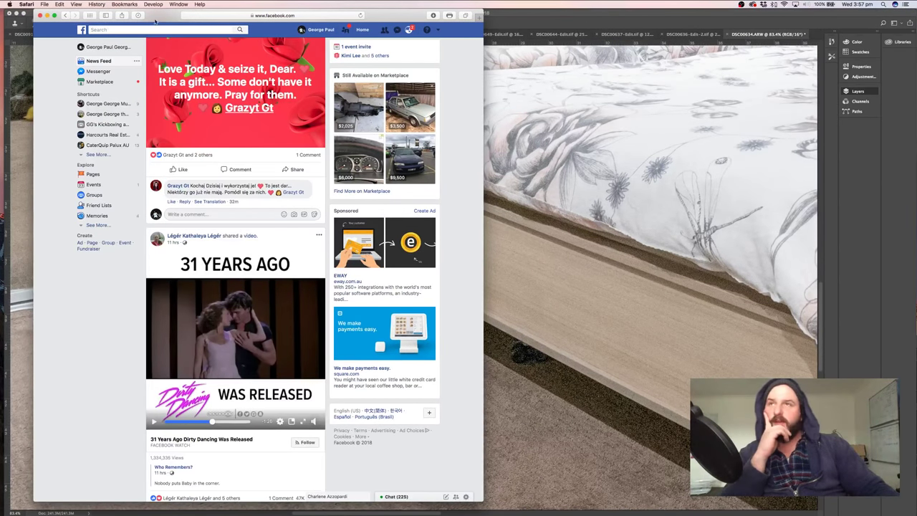
click(409, 31)
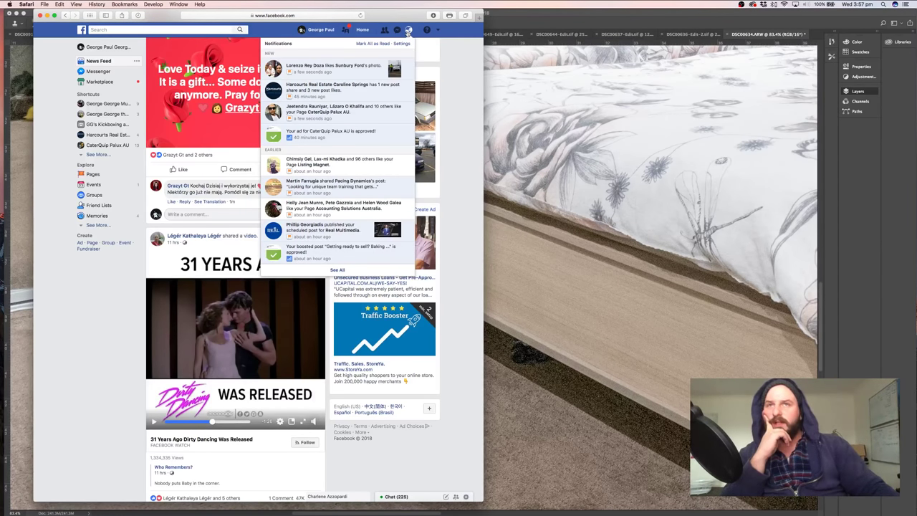
click(409, 30)
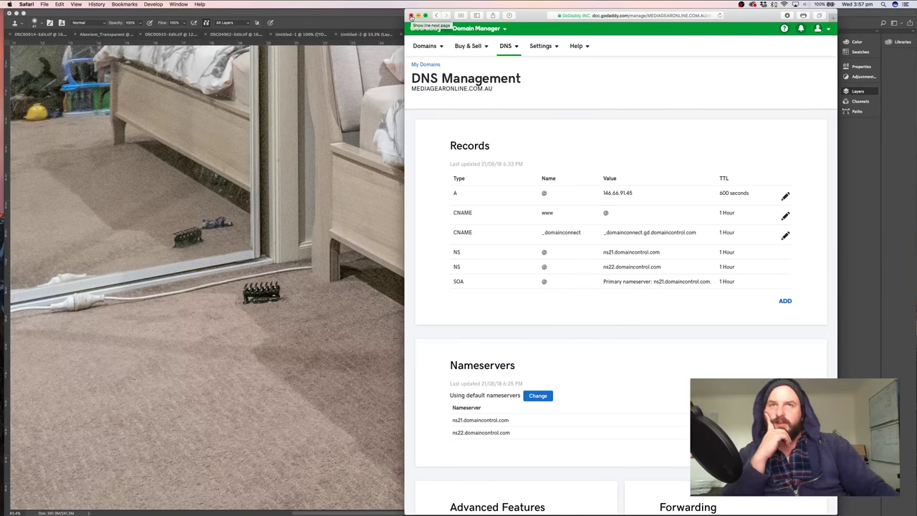
Close the Safari window and try again in Photoshop to clone over the dark object under the bed frame
click(411, 17)
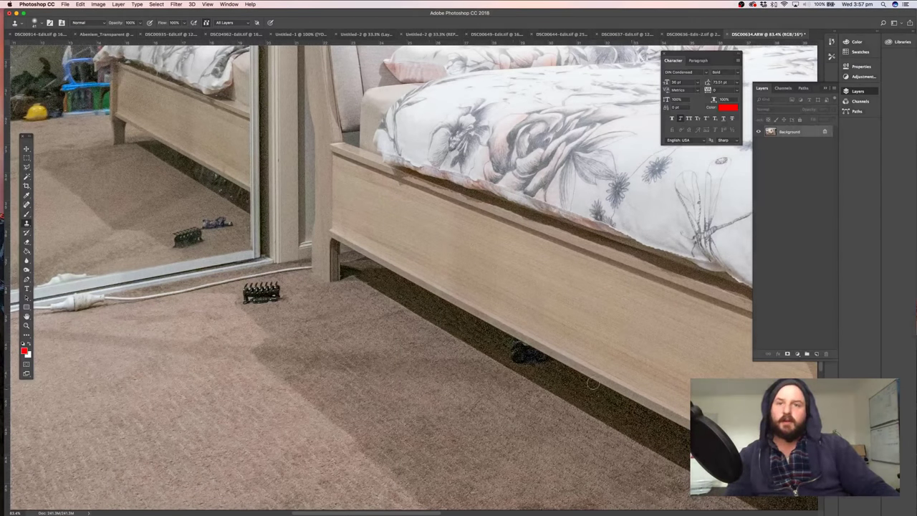
click(541, 354)
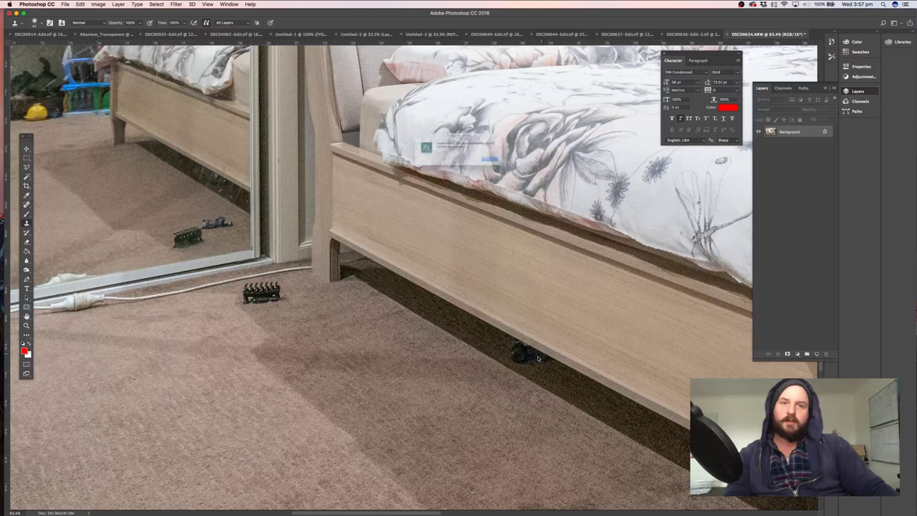
click(510, 165)
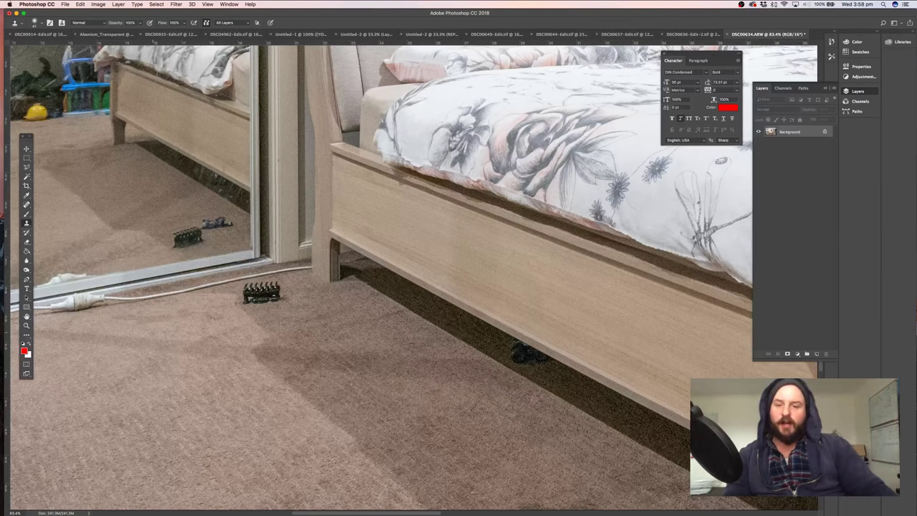
mouse_move(277, 300)
mouse_down()
mouse_move(364, 358)
mouse_move(249, 282)
mouse_move(280, 290)
mouse_up()
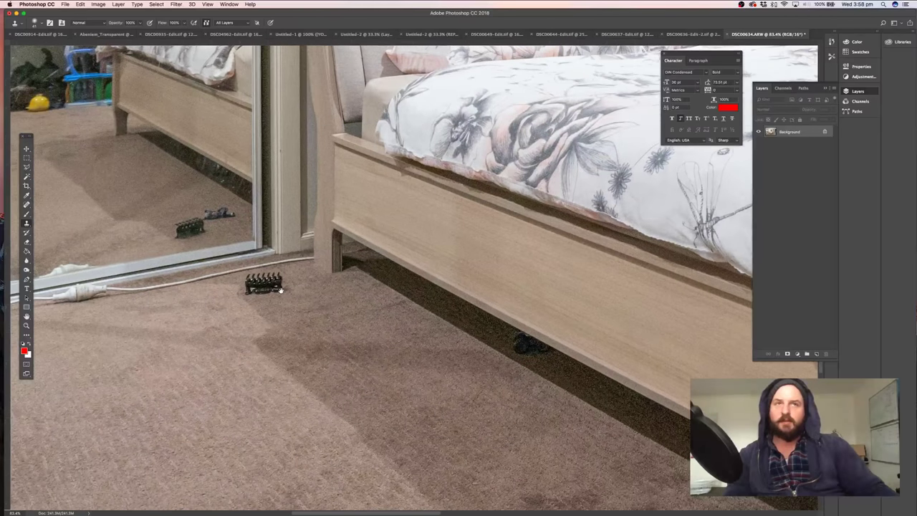
Close the DSC04962-Edit.tif truck photo and the Untitled-1 cover image document, discarding the changes to Untitled-1
click(245, 35)
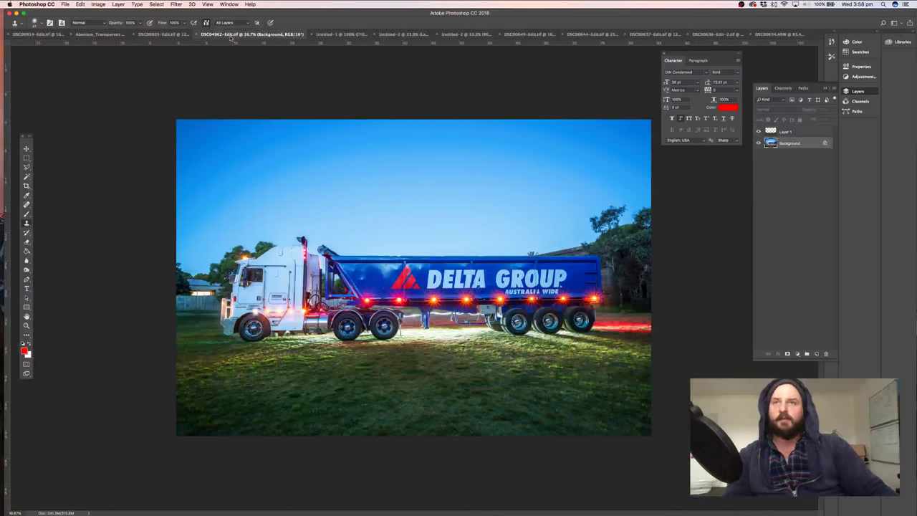
click(197, 35)
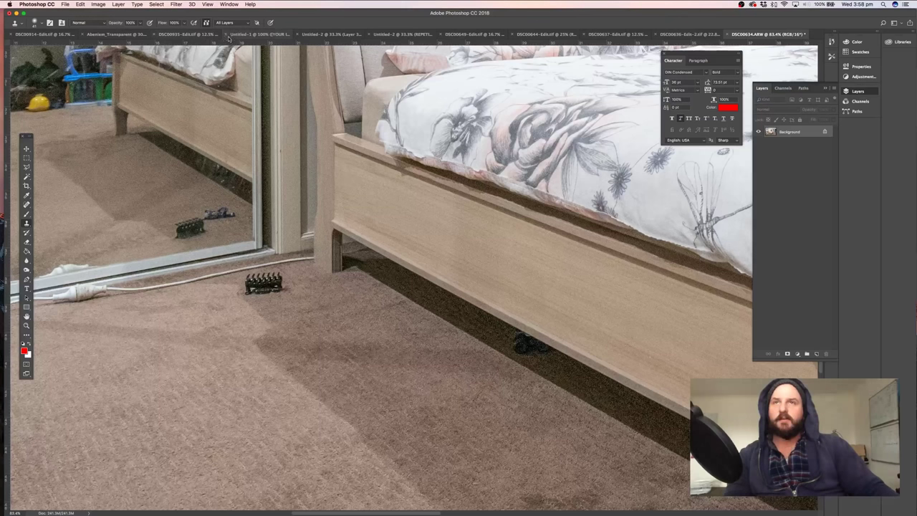
click(233, 35)
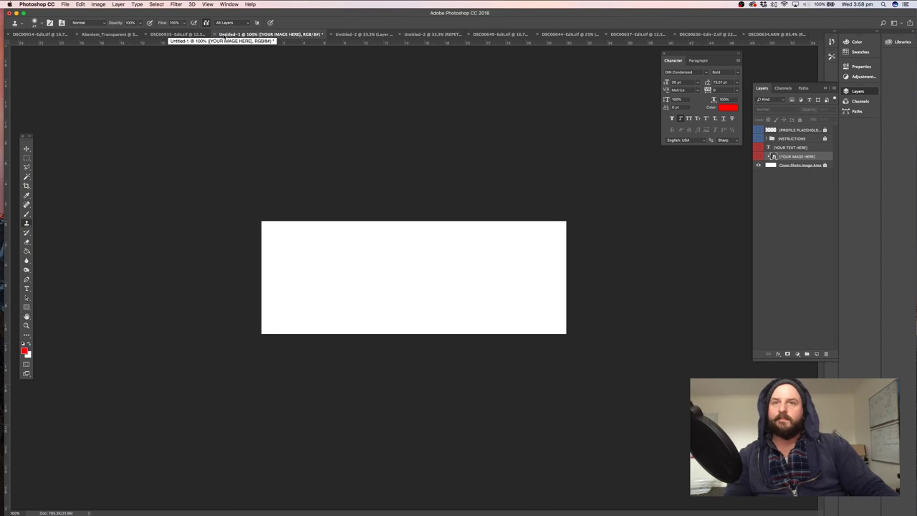
click(214, 35)
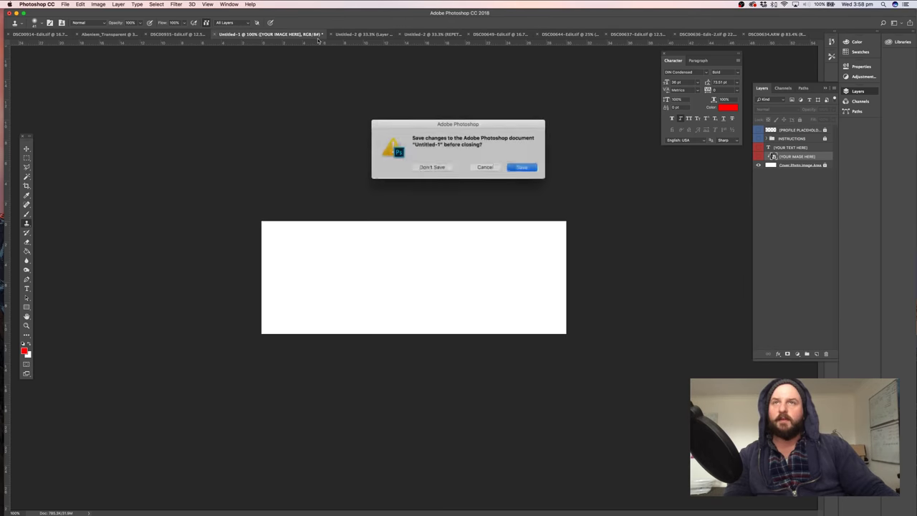
click(447, 166)
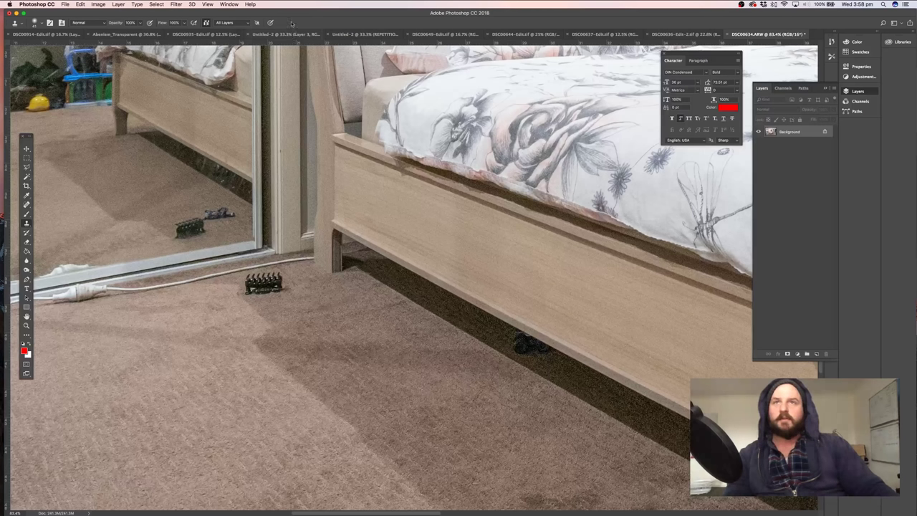
Close both Untitled-2 text poster documents without saving their changes
click(369, 34)
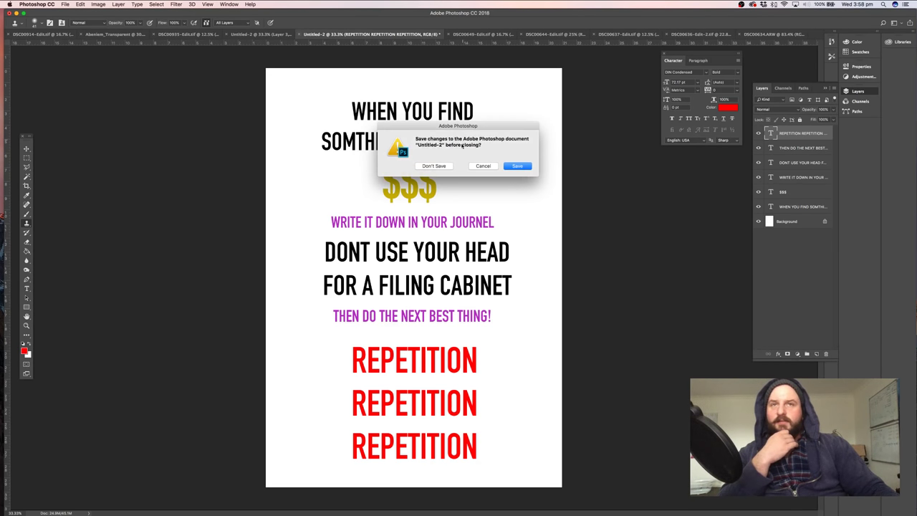
click(435, 165)
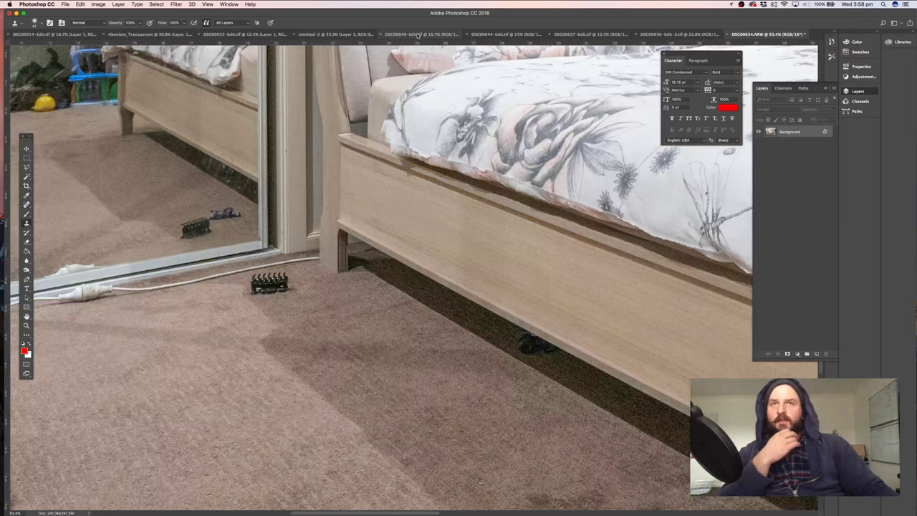
click(423, 33)
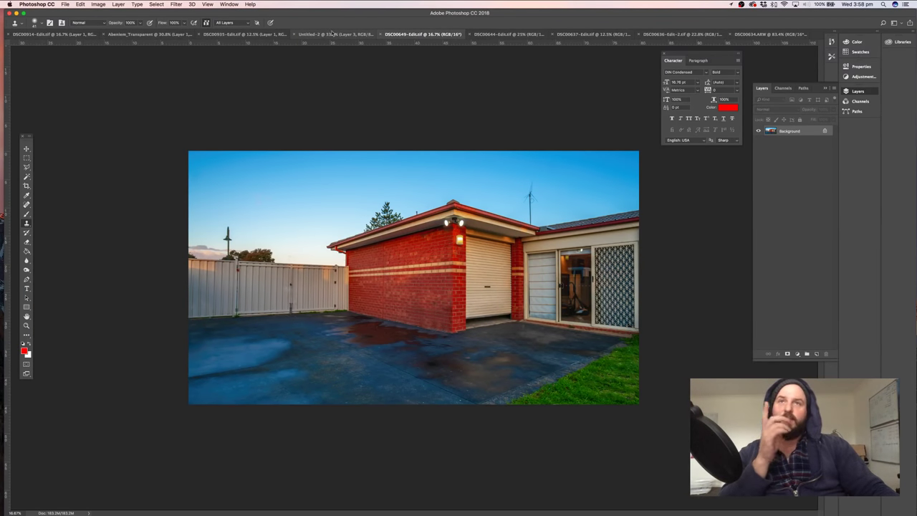
click(329, 35)
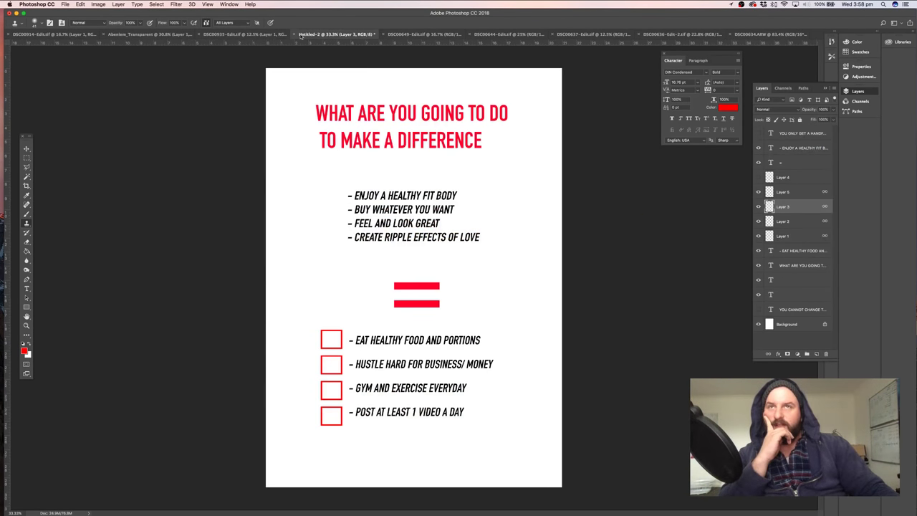
click(300, 34)
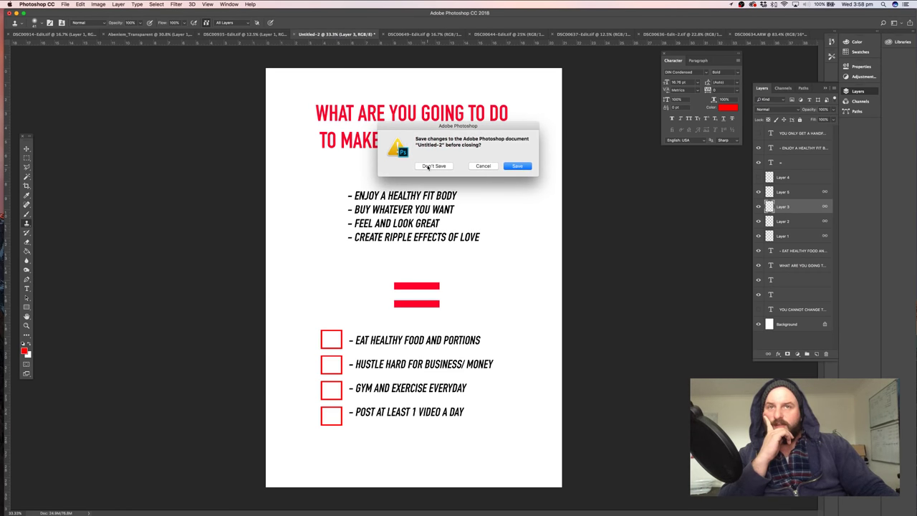
click(428, 167)
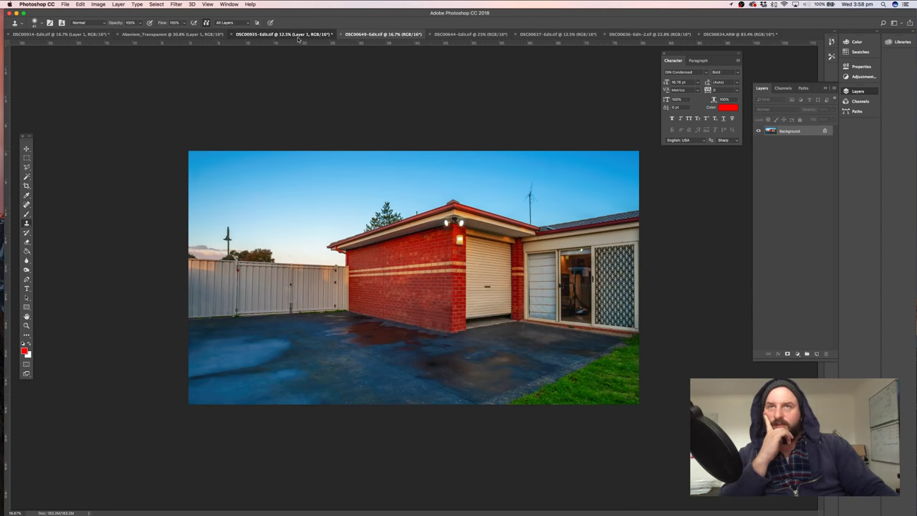
Close the DSC00935-Edit.tif portrait without saving, and close the transparent portrait of the bearded man in a blue suit
click(300, 34)
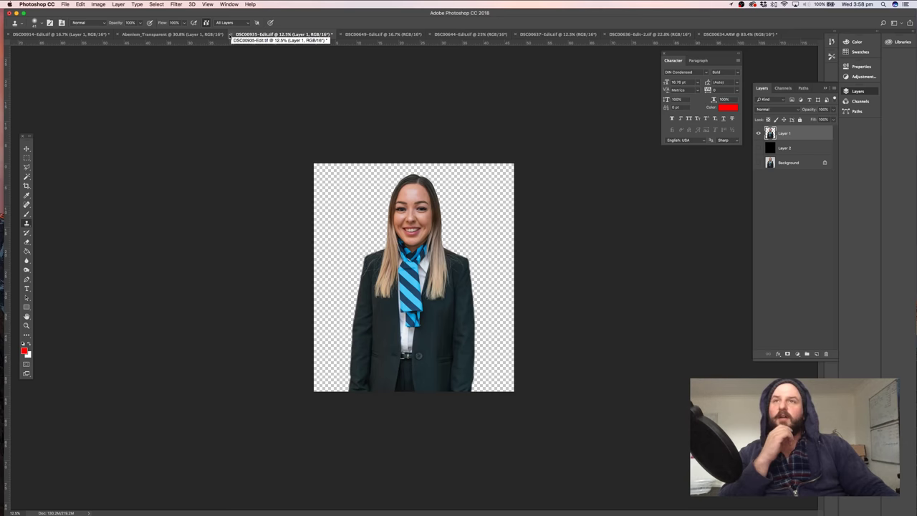
click(231, 35)
click(427, 165)
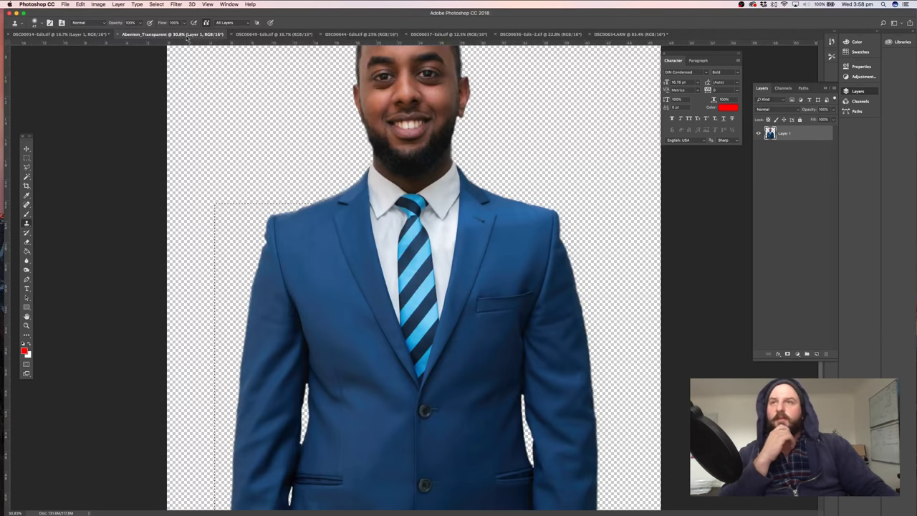
click(125, 35)
click(119, 35)
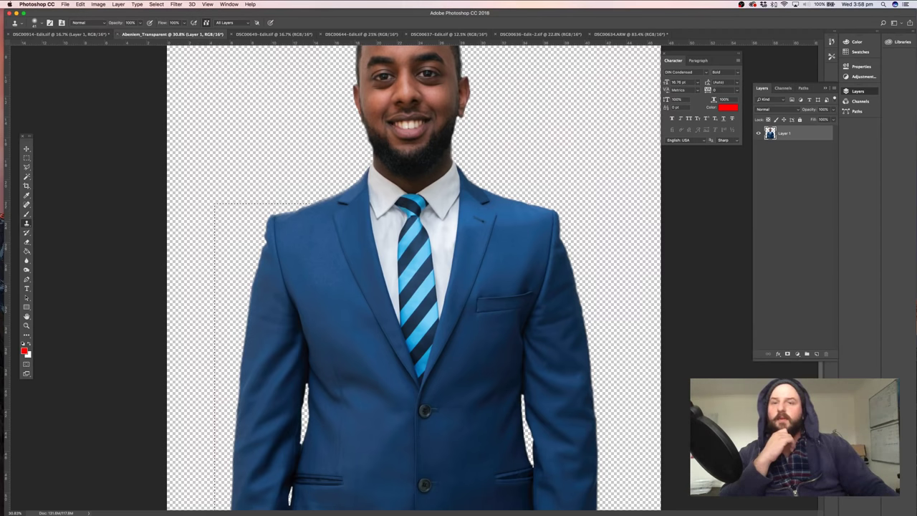
Close the DSC00914-Edit.tif portrait without saving its changes
click(77, 36)
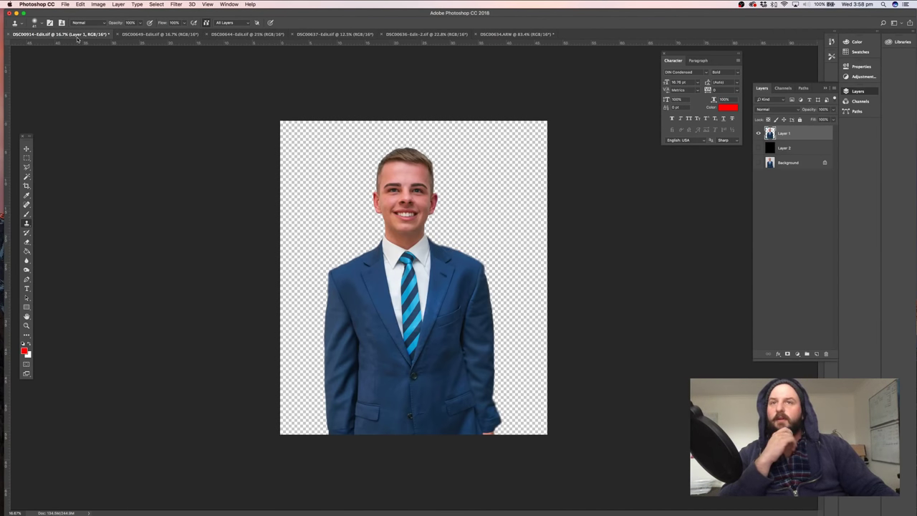
click(9, 34)
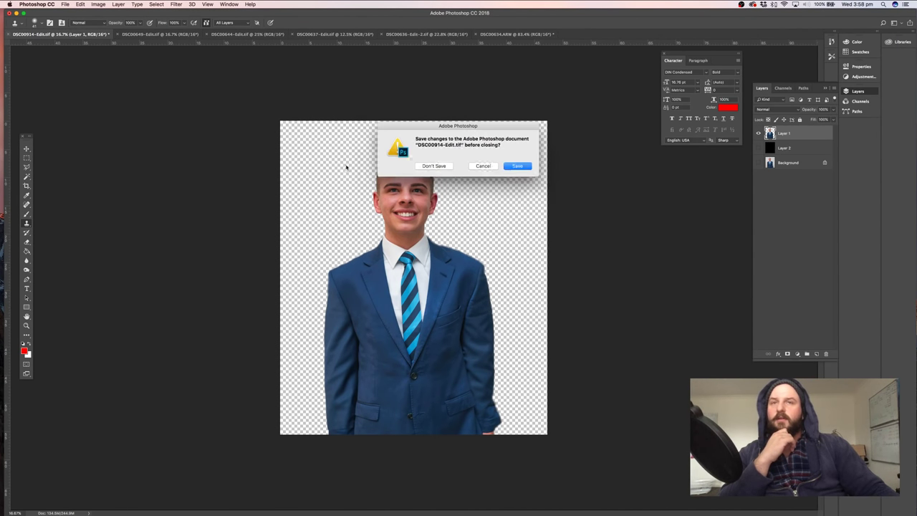
click(433, 166)
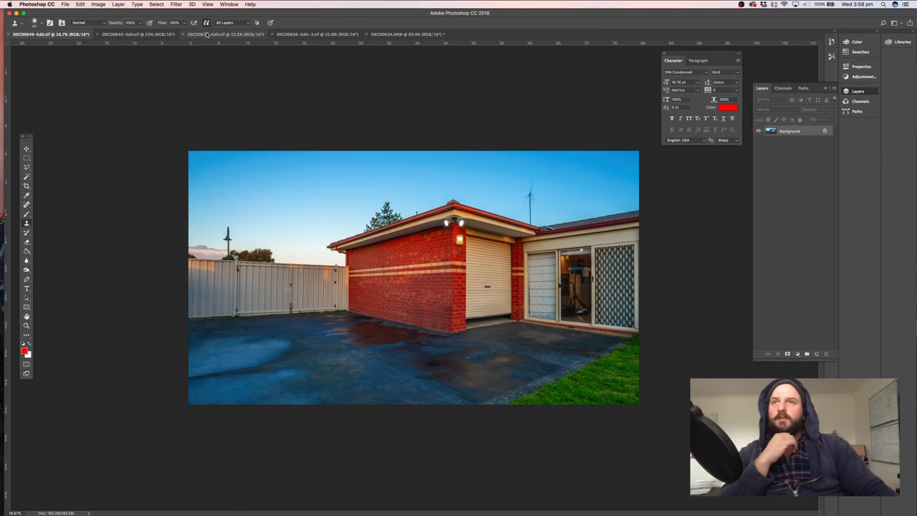
Return to the DSC00634.ARW bedroom photo and clone carpet over the dark toy on the floor near the bed leg
click(235, 34)
click(309, 35)
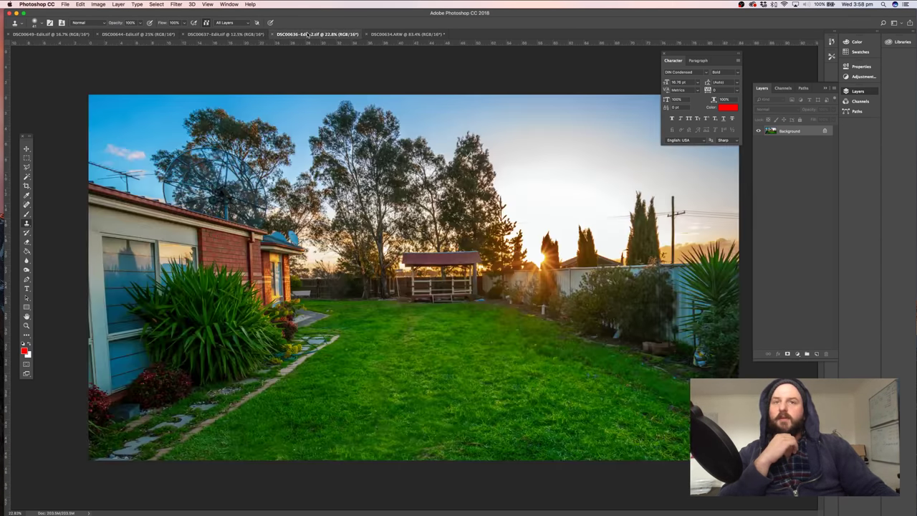
click(374, 35)
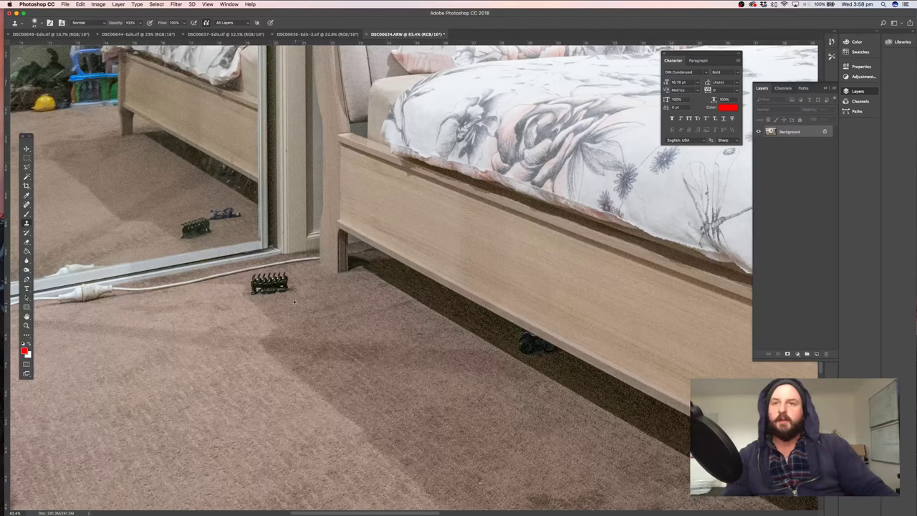
mouse_move(286, 286)
mouse_down()
mouse_move(257, 291)
mouse_move(258, 281)
mouse_move(276, 280)
mouse_up()
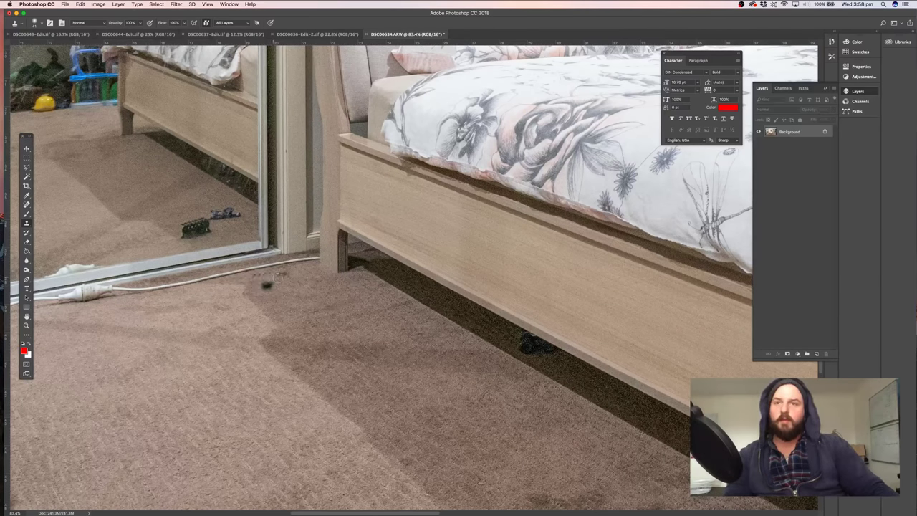
click(265, 284)
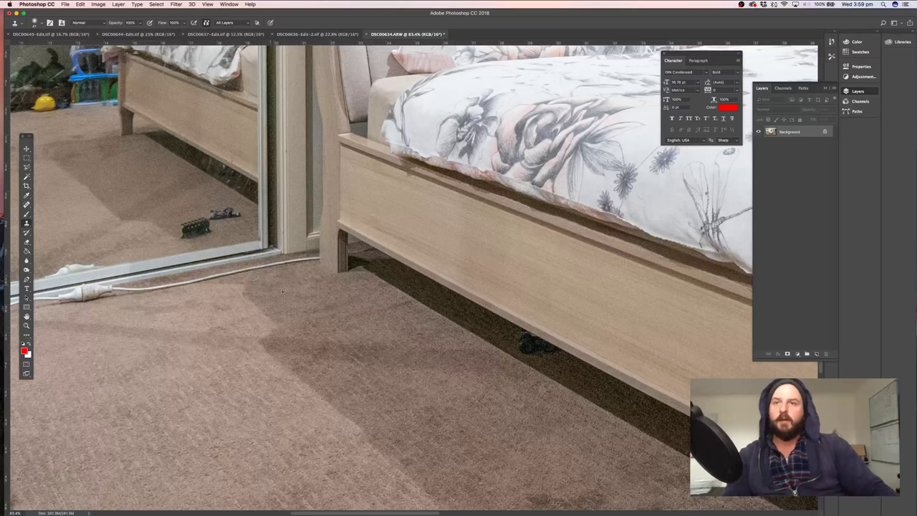
Clone carpet over the white cable from the bed leg towards the white connector
mouse_move(316, 260)
mouse_down()
mouse_move(201, 274)
mouse_move(185, 285)
mouse_up()
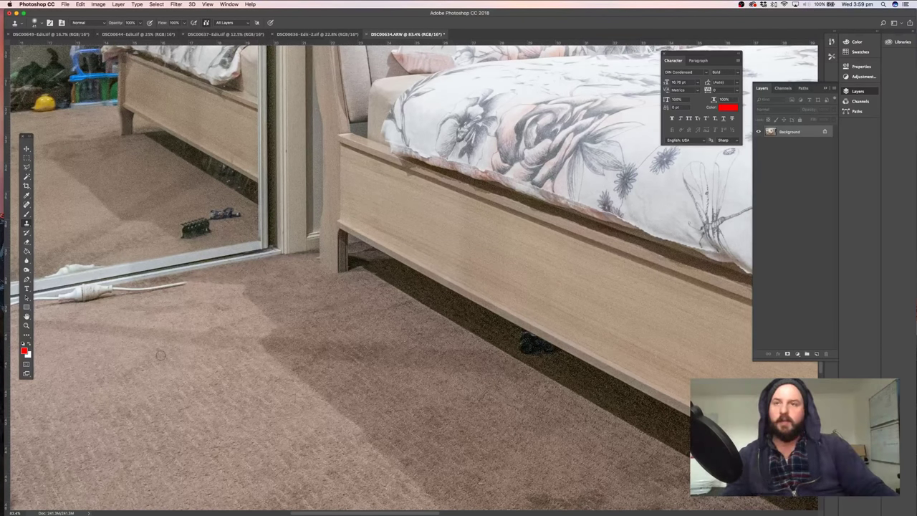
scroll(219, 317, left, 5)
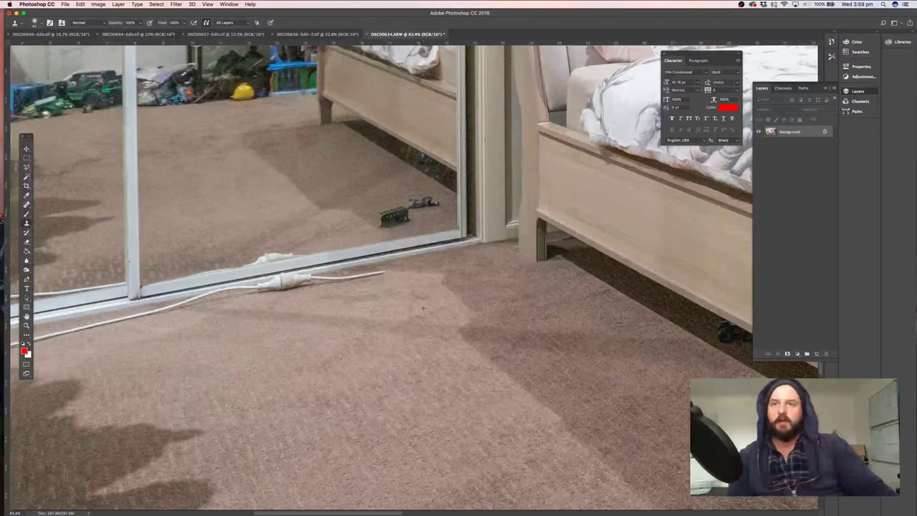
drag(387, 276, 374, 275)
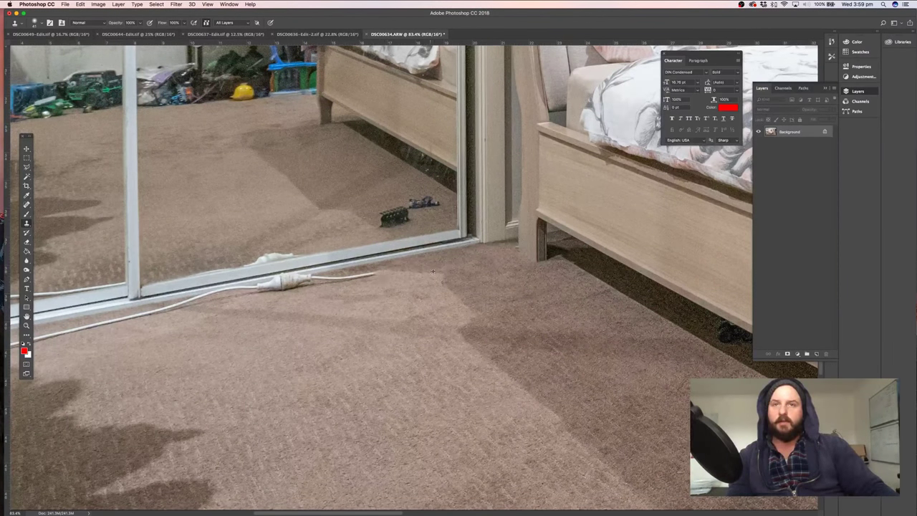
Sample the lit carpet and clone it over the cable sections on both sides of the white connector
alt+click(346, 321)
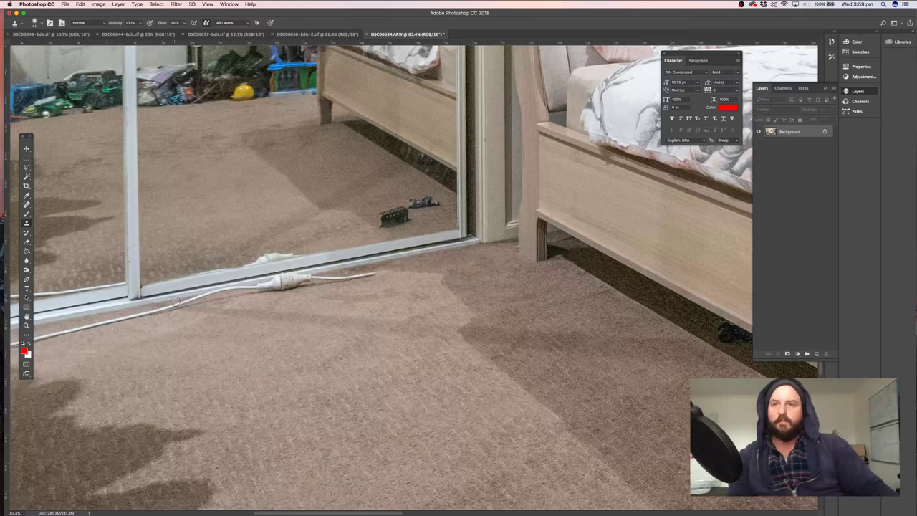
mouse_move(182, 304)
mouse_down()
mouse_move(173, 307)
mouse_move(233, 295)
mouse_up()
drag(381, 269, 389, 269)
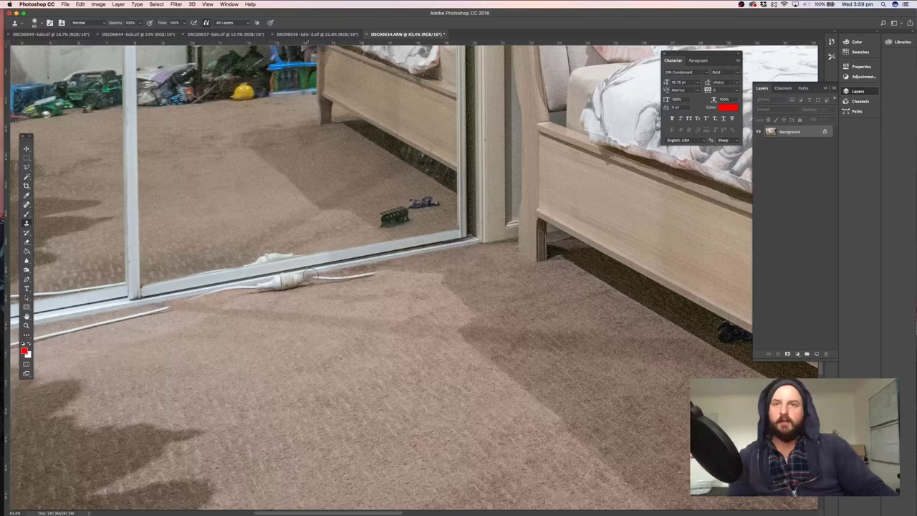
drag(397, 277, 309, 281)
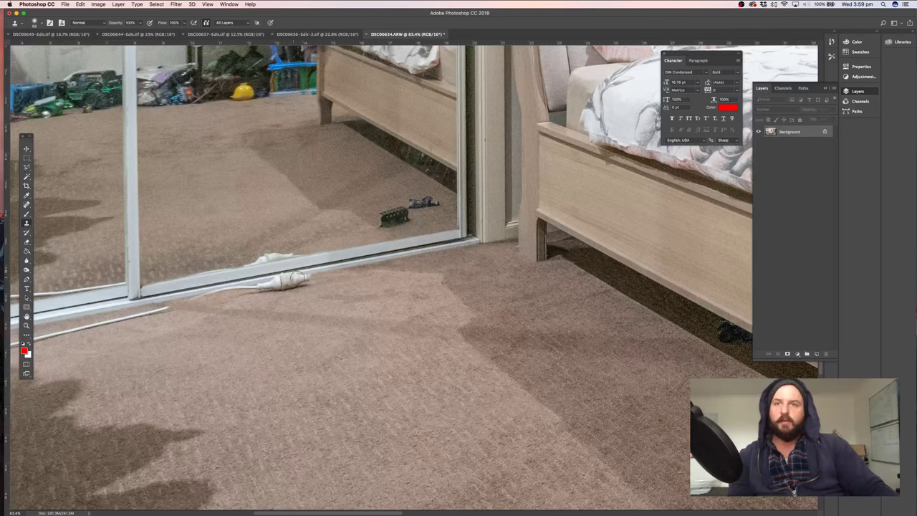
Clone carpet over the white connector and the rest of the white cable running along the mirrored wardrobe's floor track
drag(305, 278, 266, 285)
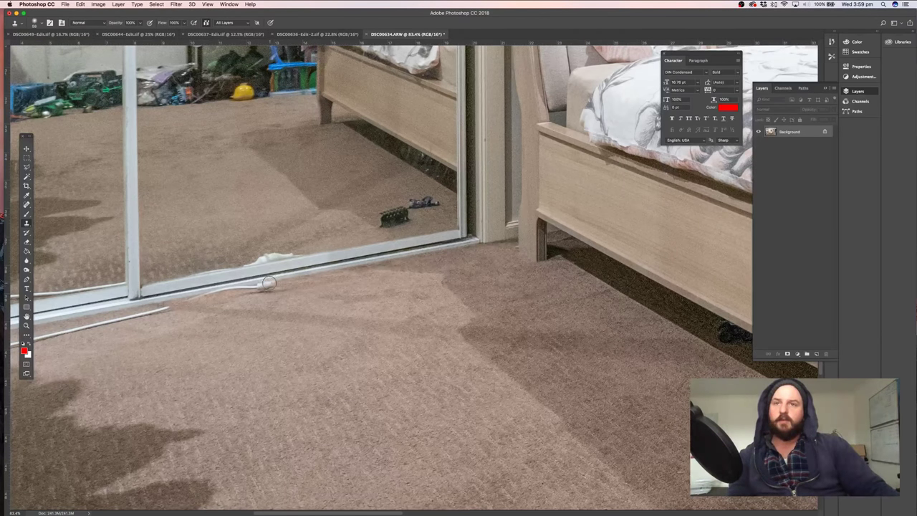
drag(272, 284, 218, 291)
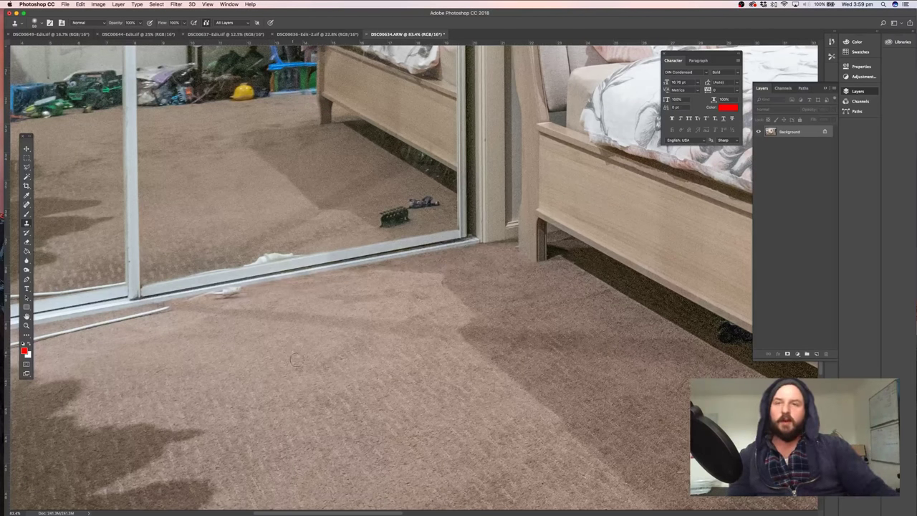
scroll(301, 337, left, 10)
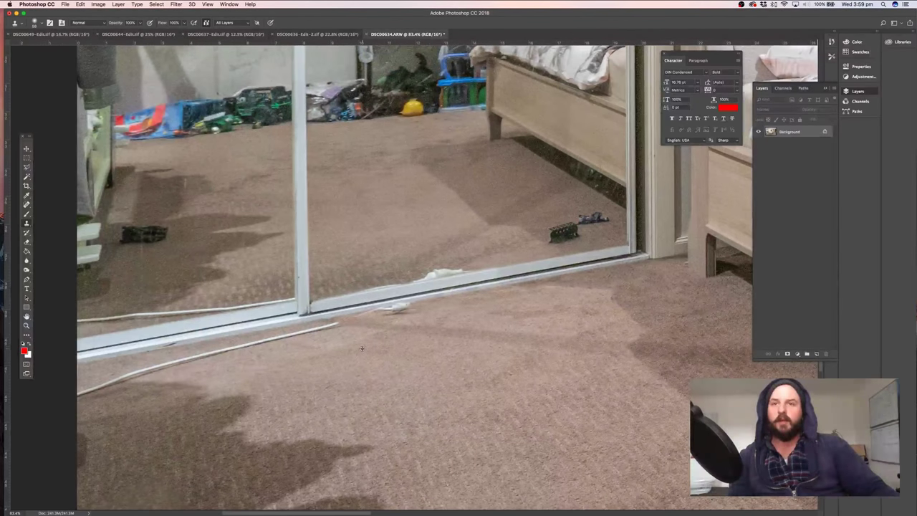
mouse_move(356, 344)
mouse_down()
mouse_move(376, 337)
mouse_move(321, 327)
mouse_move(138, 371)
mouse_up()
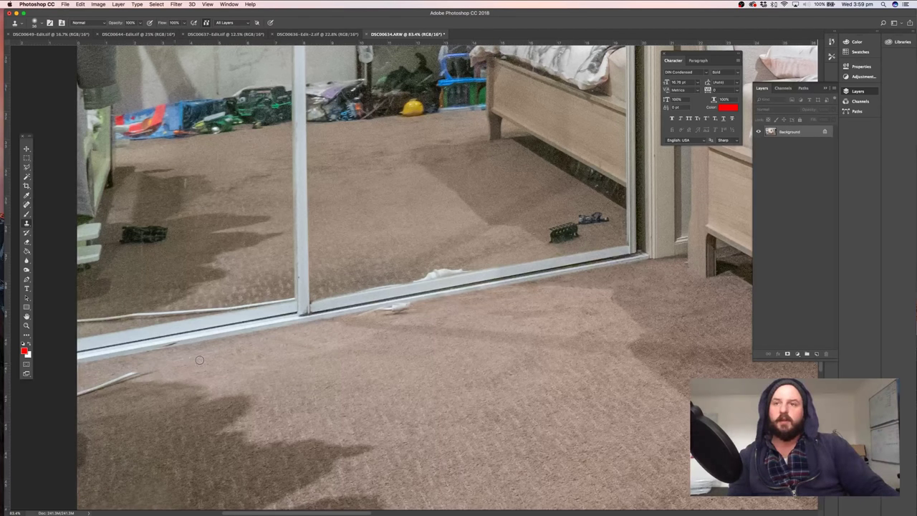
scroll(237, 356, left, 5)
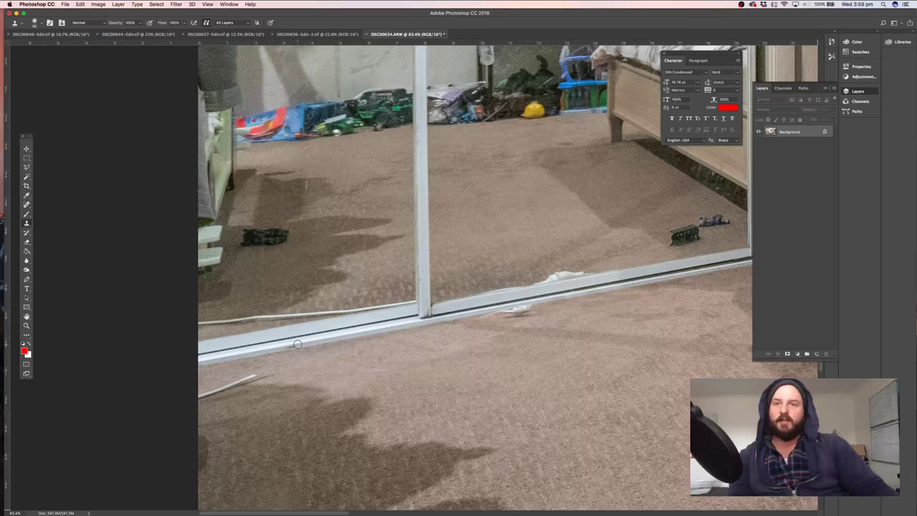
mouse_move(298, 345)
mouse_down()
mouse_move(283, 352)
mouse_move(324, 373)
mouse_up()
mouse_move(246, 382)
mouse_down()
mouse_move(262, 378)
mouse_move(202, 393)
mouse_up()
Sample beside the wardrobe track and clone over the leftover white scrap of cable on the carpet
scroll(401, 412, right, 7)
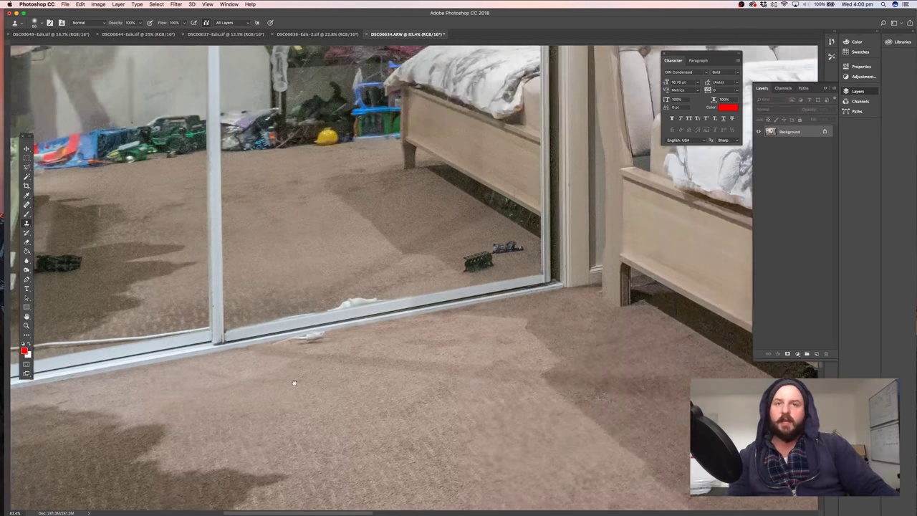
alt+click(292, 338)
drag(281, 340, 261, 343)
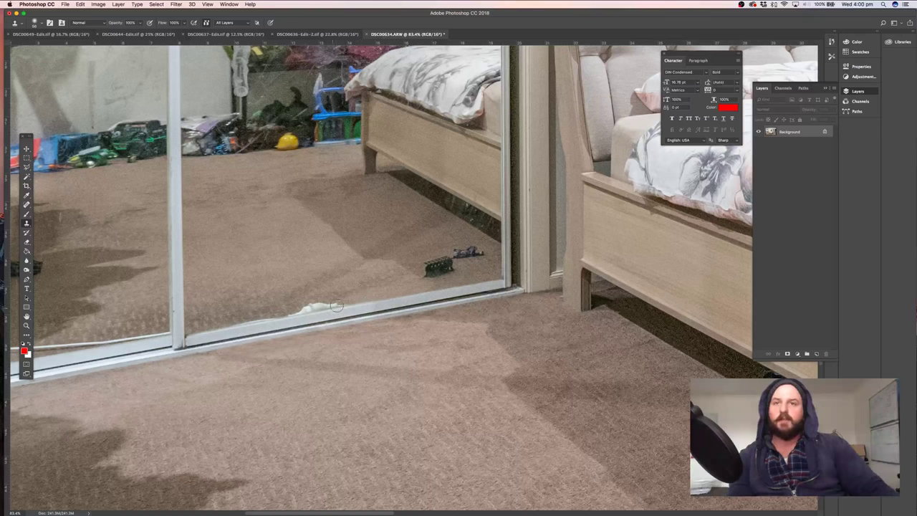
Clone reflected carpet over the white connector and the small dark toys visible in the right mirror door
drag(341, 305, 316, 306)
alt+click(343, 307)
drag(315, 310, 285, 317)
alt+click(315, 313)
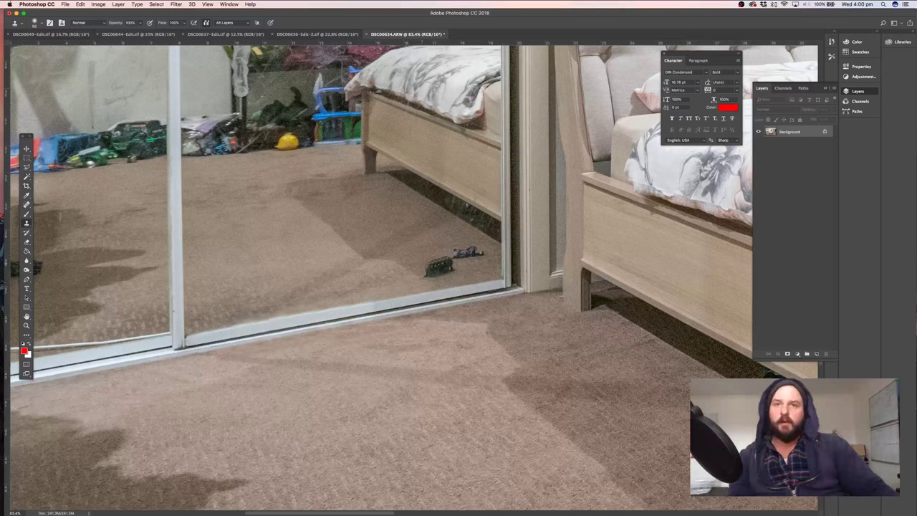
mouse_move(434, 267)
mouse_down()
mouse_move(457, 255)
mouse_move(451, 243)
mouse_move(479, 253)
mouse_up()
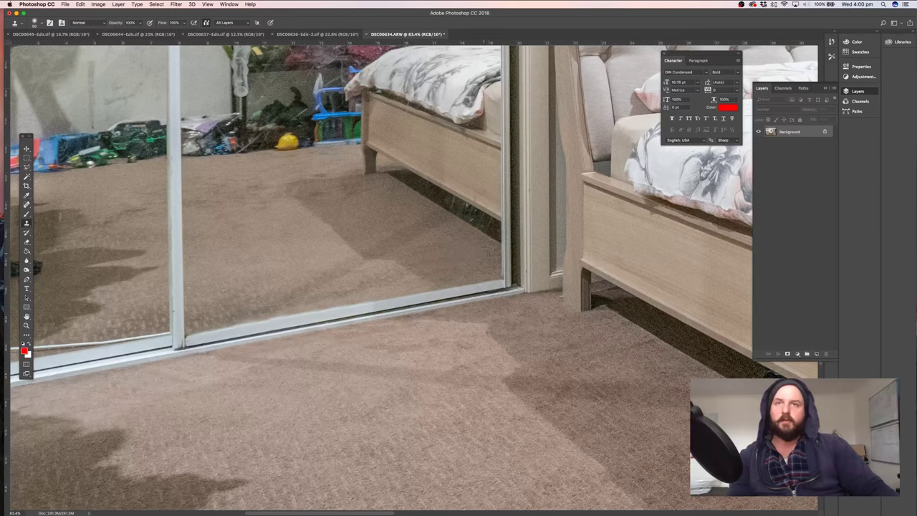
Clone shadowed carpet over the black object under the bed's side rail
mouse_move(280, 177)
mouse_down()
mouse_move(340, 316)
mouse_move(150, 133)
mouse_up()
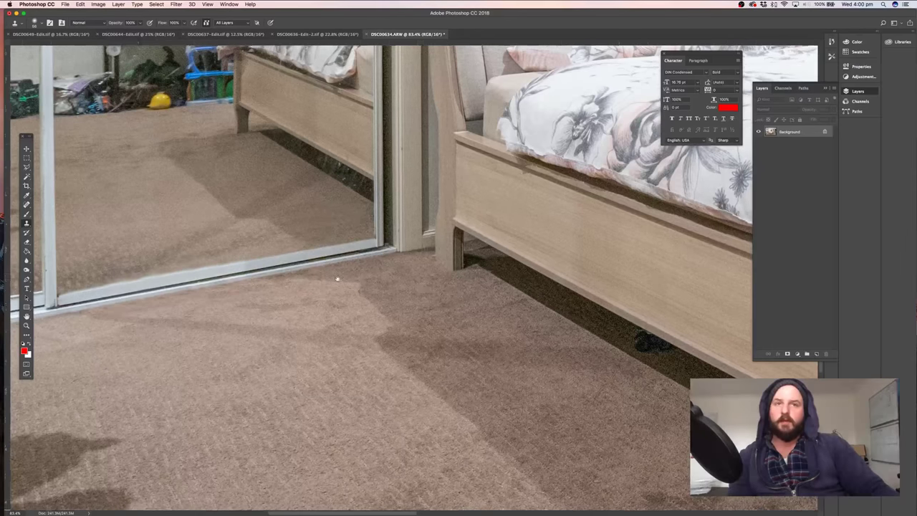
drag(338, 279, 156, 254)
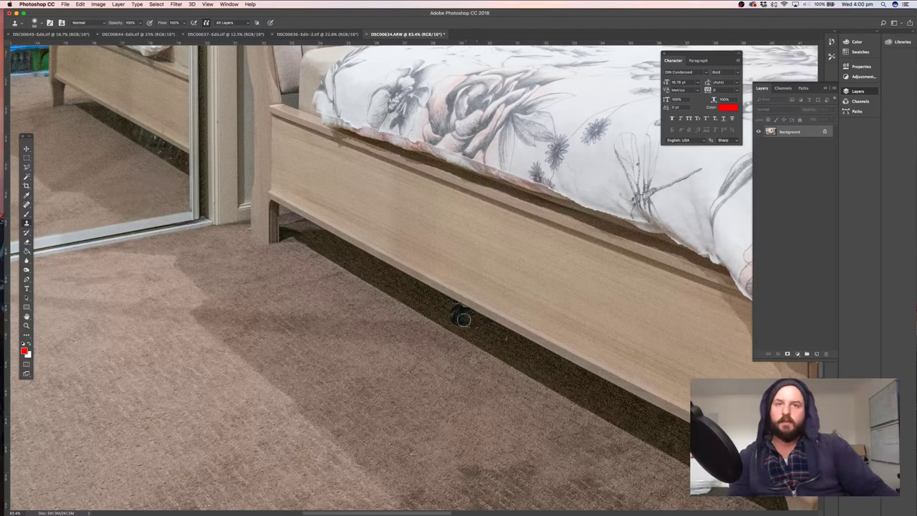
drag(466, 316, 457, 320)
Examine the floor along the bed's side and foot, and the whole photo, for remaining clutter
drag(508, 352, 336, 284)
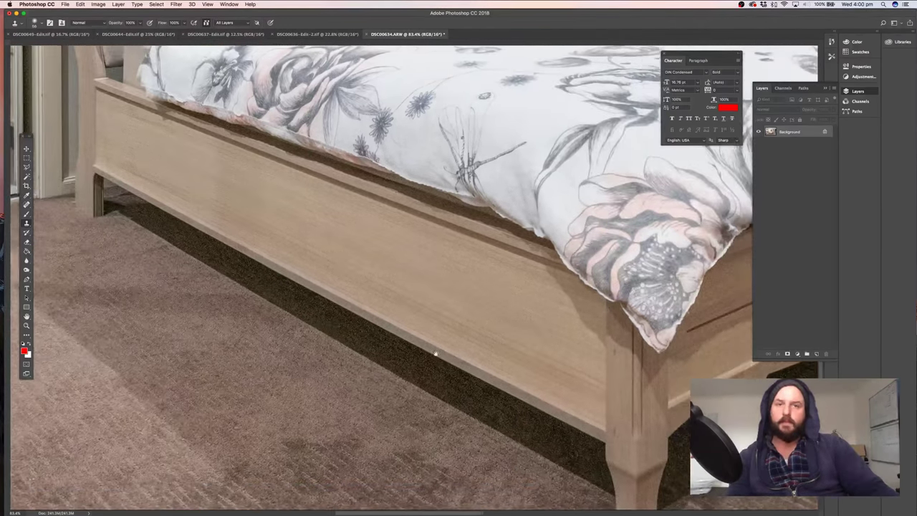
drag(473, 368, 218, 232)
scroll(218, 232, up, 3)
scroll(218, 232, right, 2)
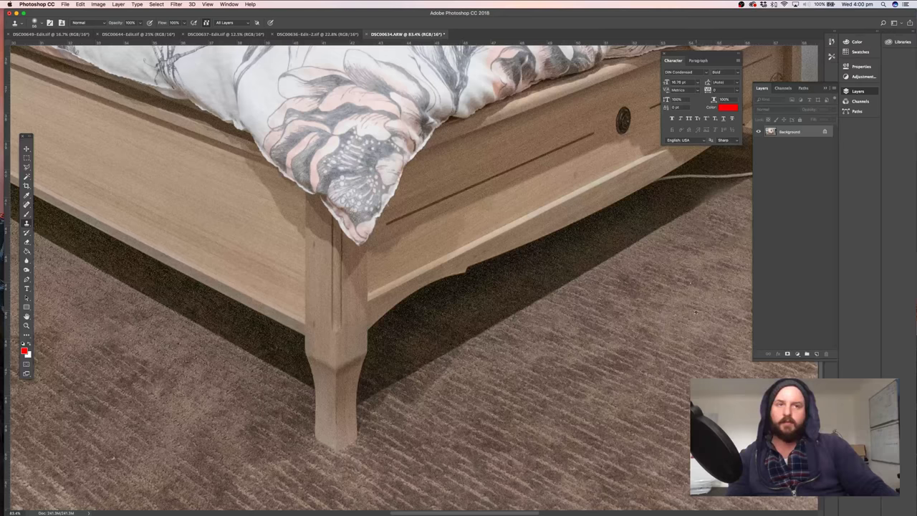
key(super+minus)
key(super+minus)
key(super+minus)
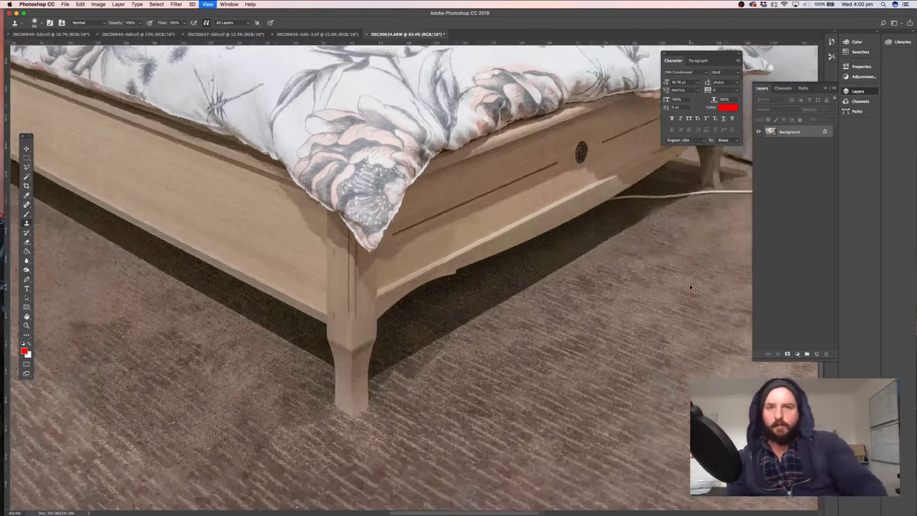
key(super+minus)
key(super+minus)
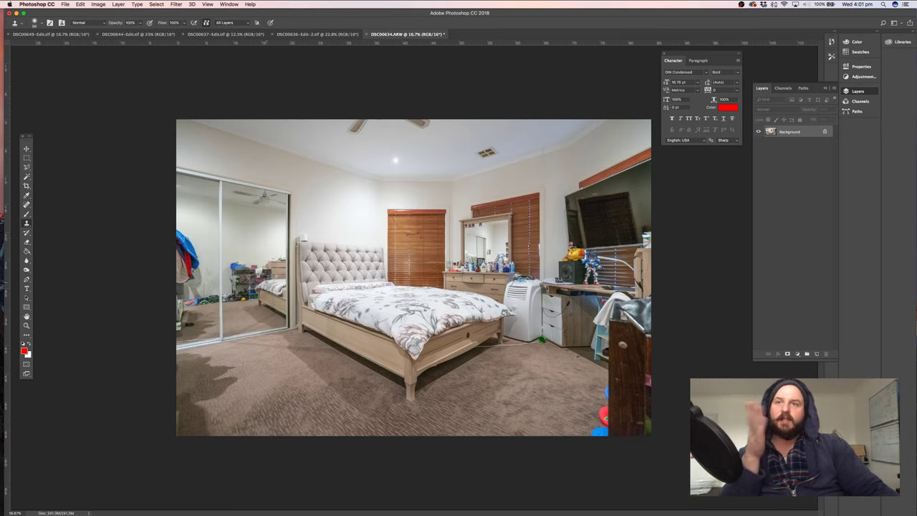
Select the reflected wall and its clutter across both mirror doors with the Polygonal Lasso, tracing around the reflected drawers and bed
key(z)
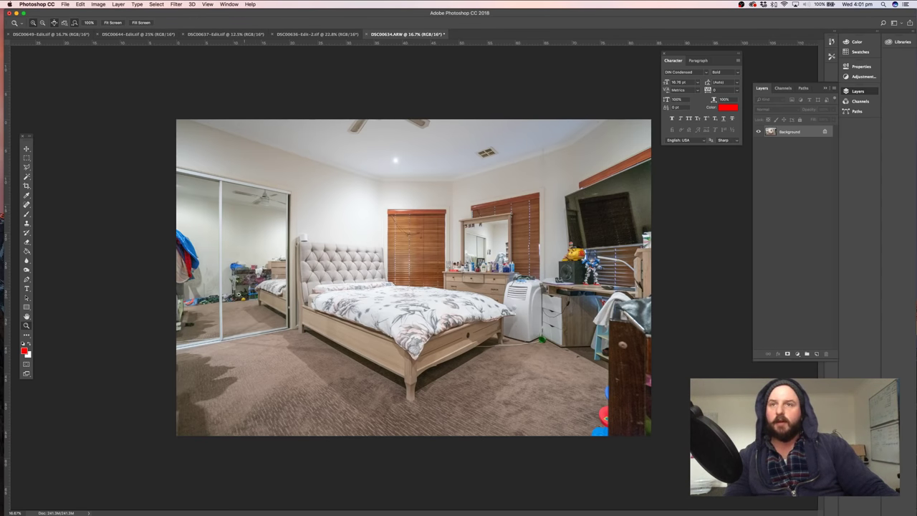
drag(240, 294, 278, 286)
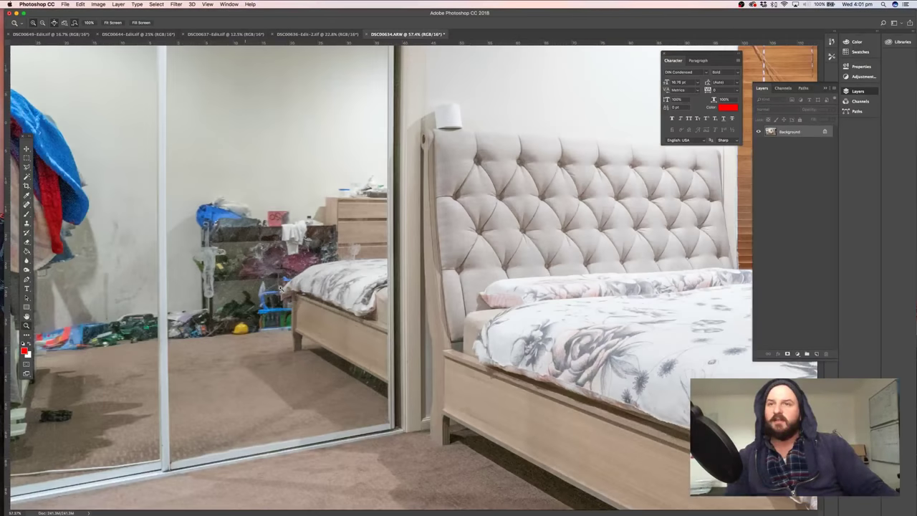
drag(224, 263, 349, 283)
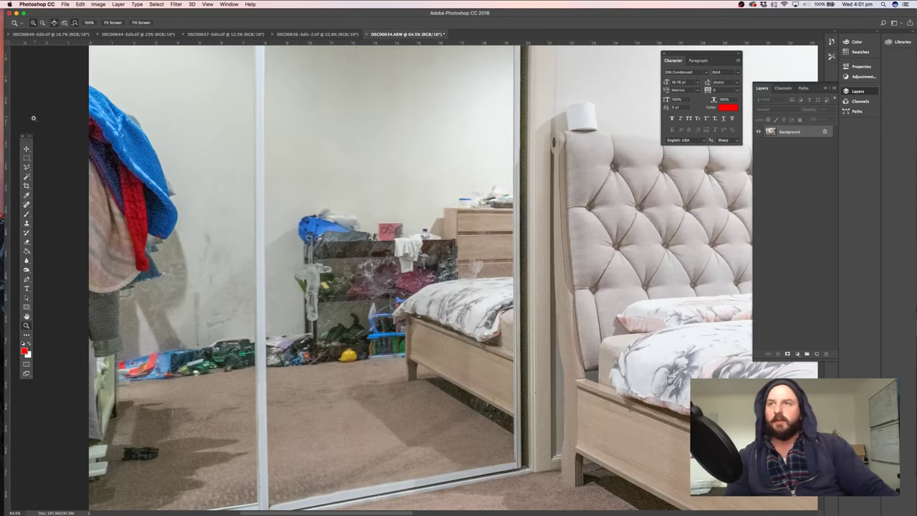
click(27, 168)
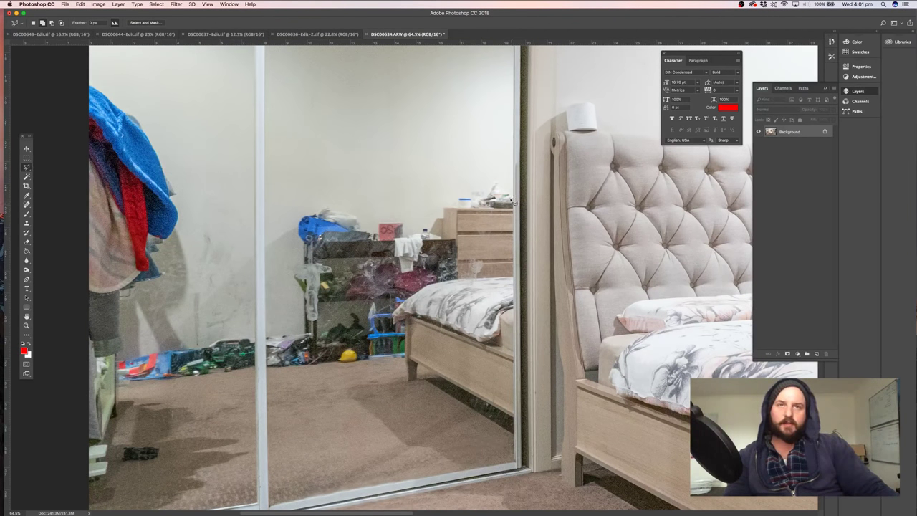
click(514, 130)
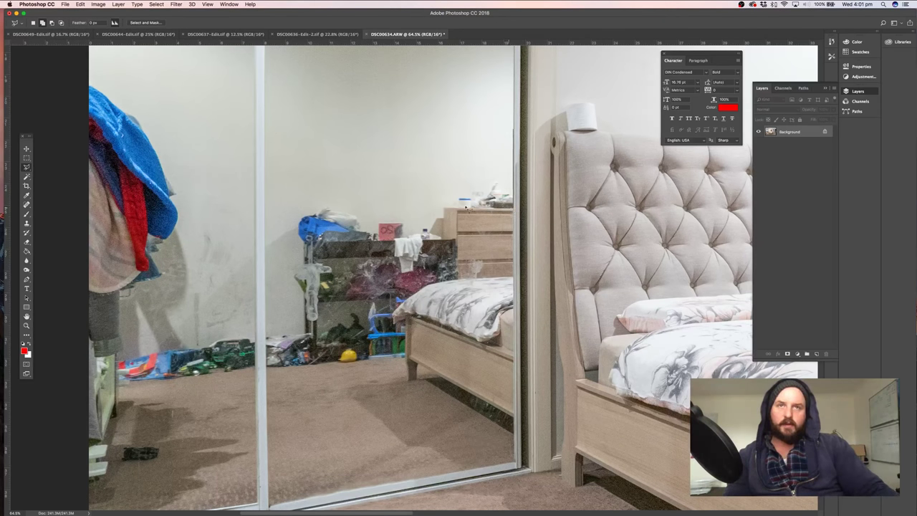
mouse_move(466, 209)
mouse_down()
mouse_move(447, 211)
mouse_move(447, 286)
mouse_move(421, 296)
mouse_up()
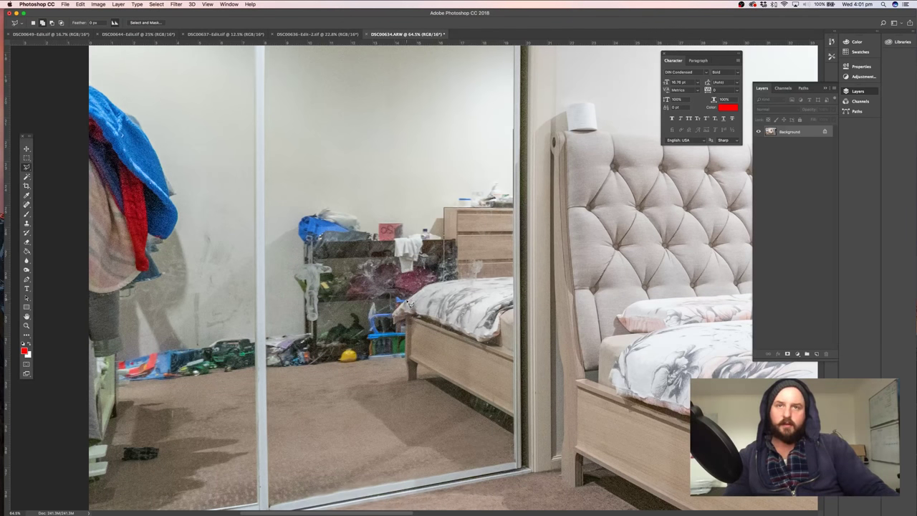
drag(403, 308, 407, 322)
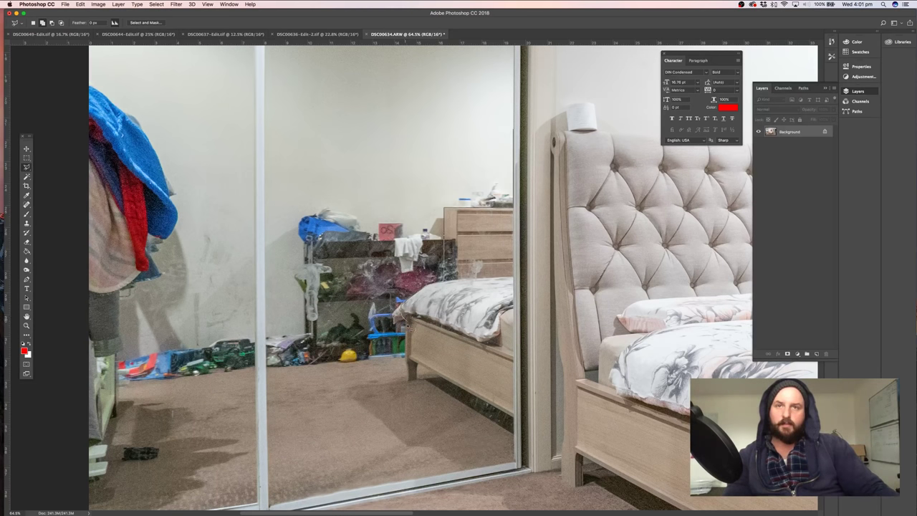
click(406, 344)
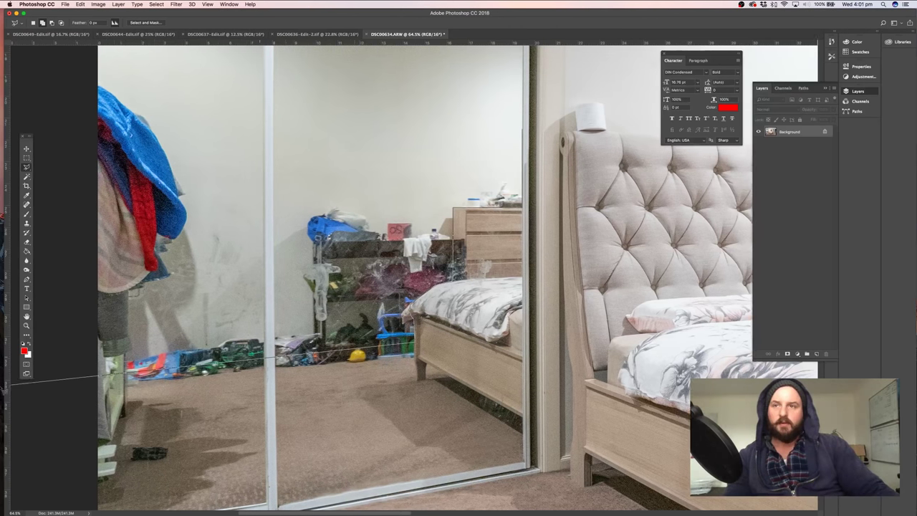
click(96, 381)
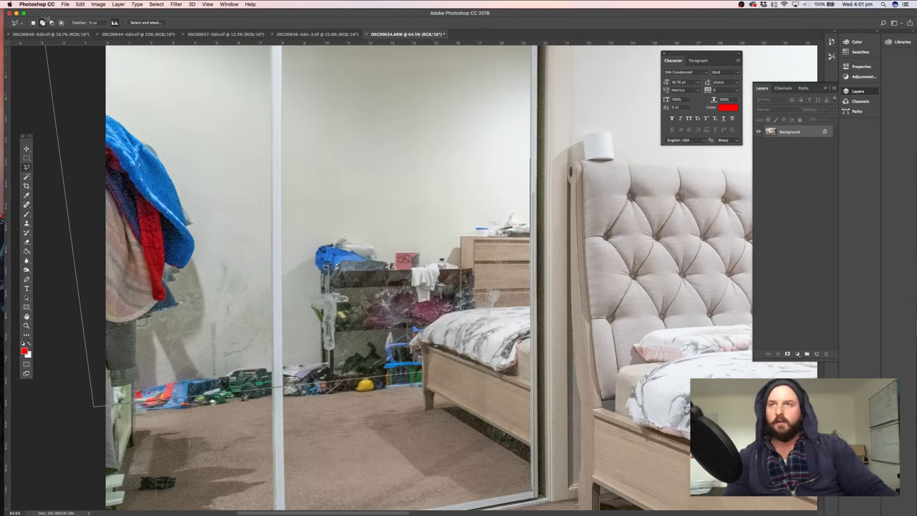
click(80, 105)
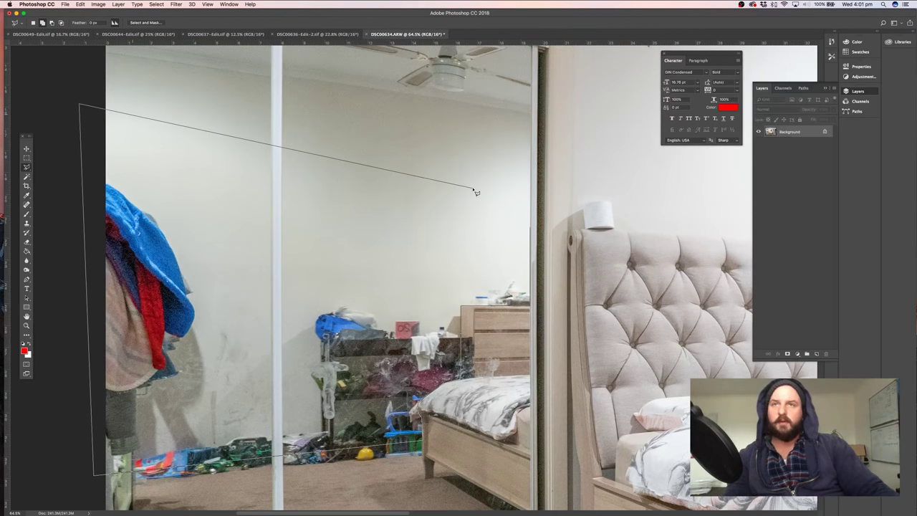
click(532, 150)
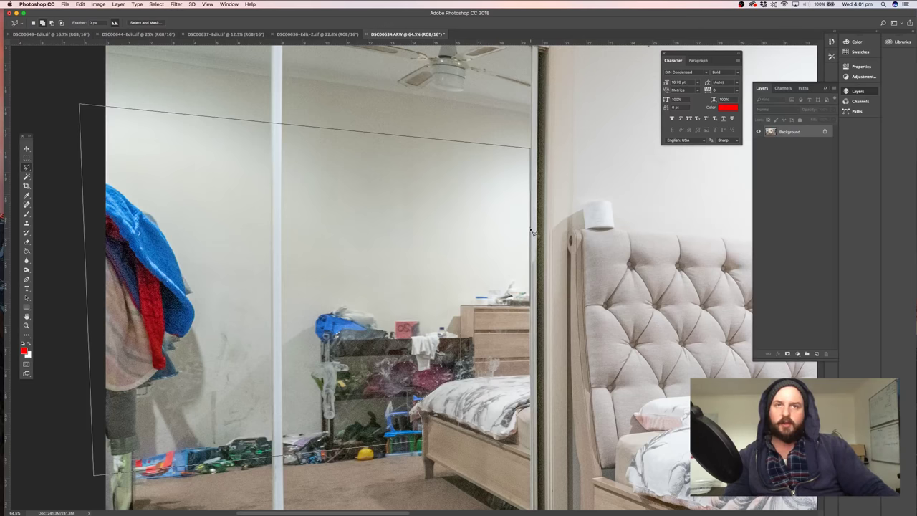
double_click(533, 231)
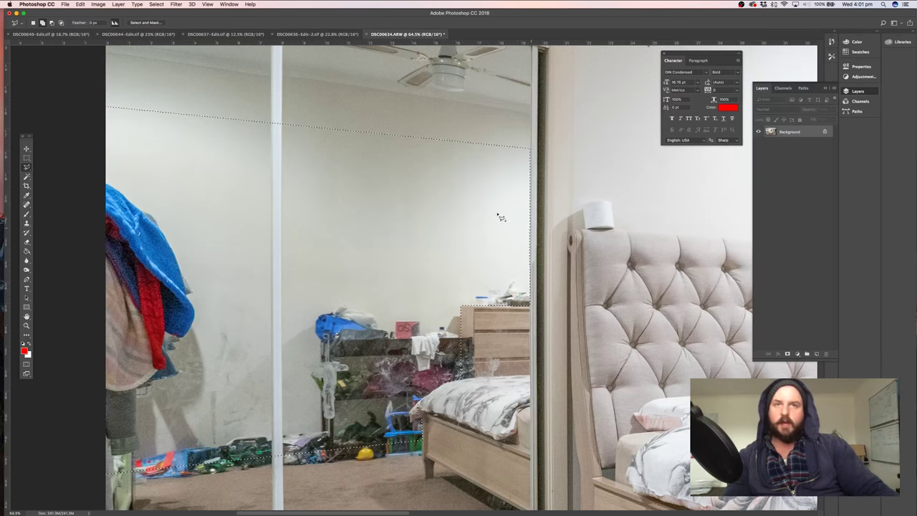
Subtract the vertical frame between the two mirror doors from the selection
click(51, 23)
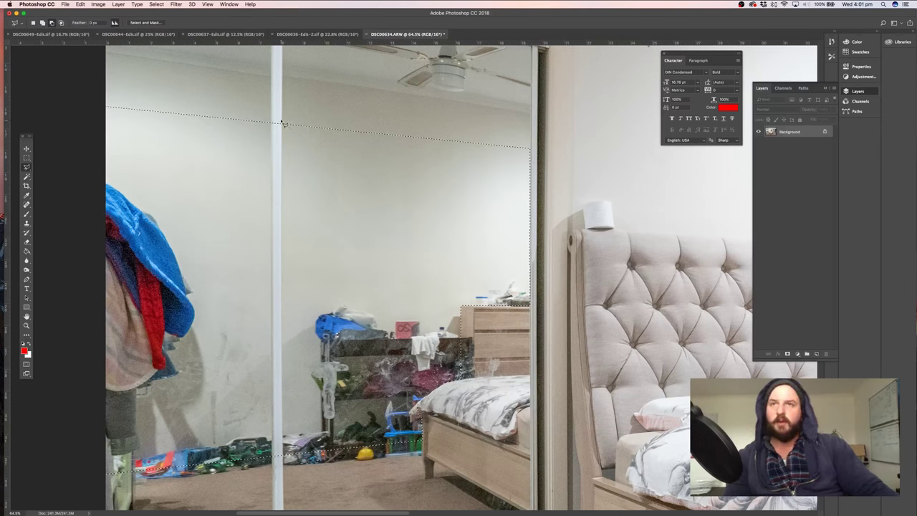
scroll(283, 123, down, 1)
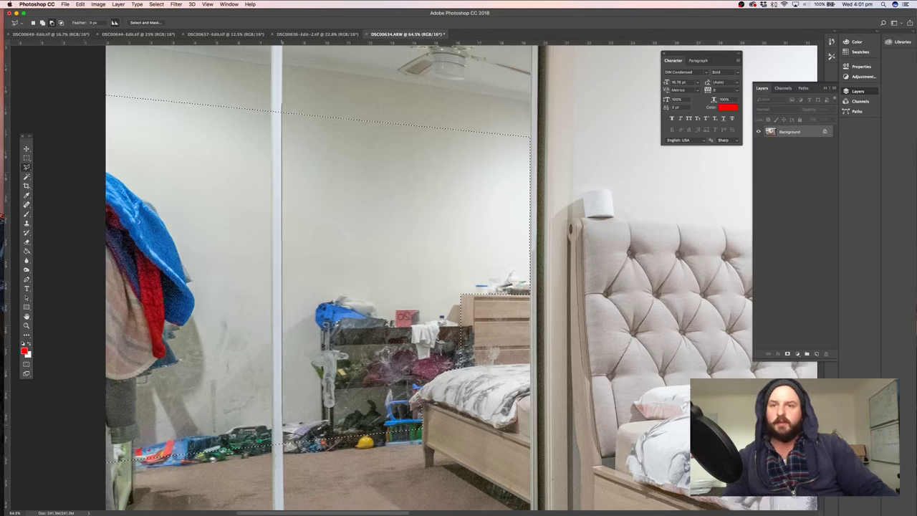
scroll(285, 454, down, 2)
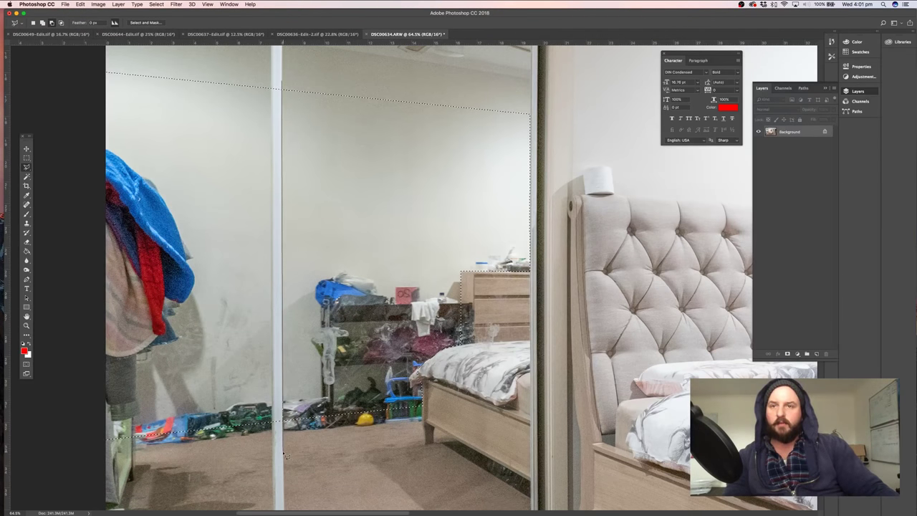
scroll(276, 434, up, 5)
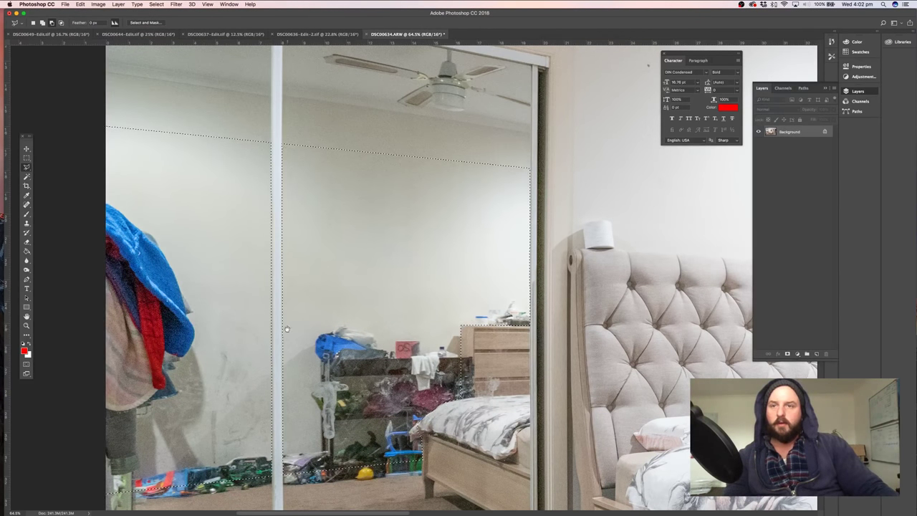
scroll(263, 304, down, 3)
scroll(263, 305, down, 2)
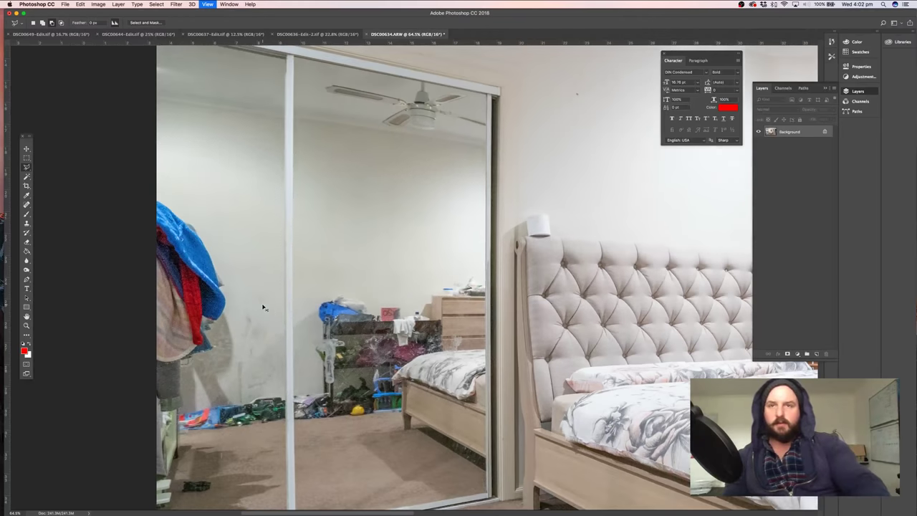
Brush sampled wall colours over the reflected shelf, toys and items on the drawers in the right mirror door
click(27, 214)
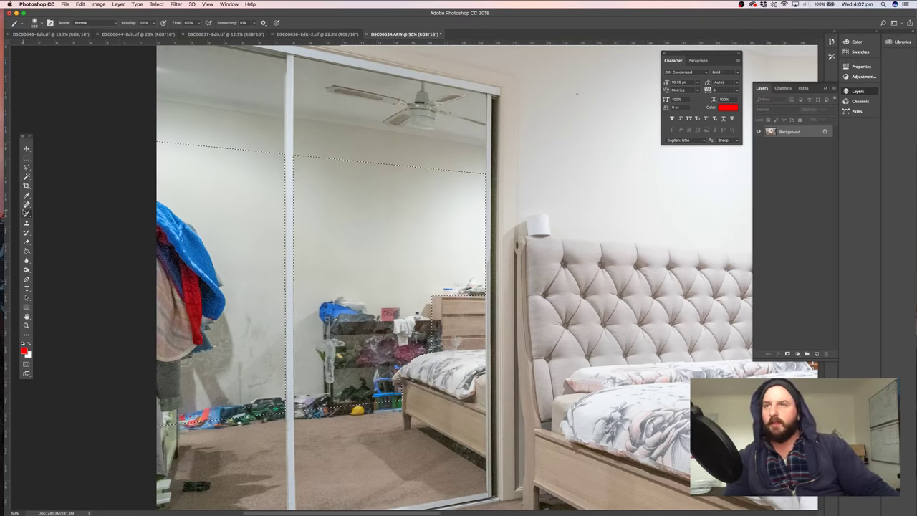
alt+click(368, 288)
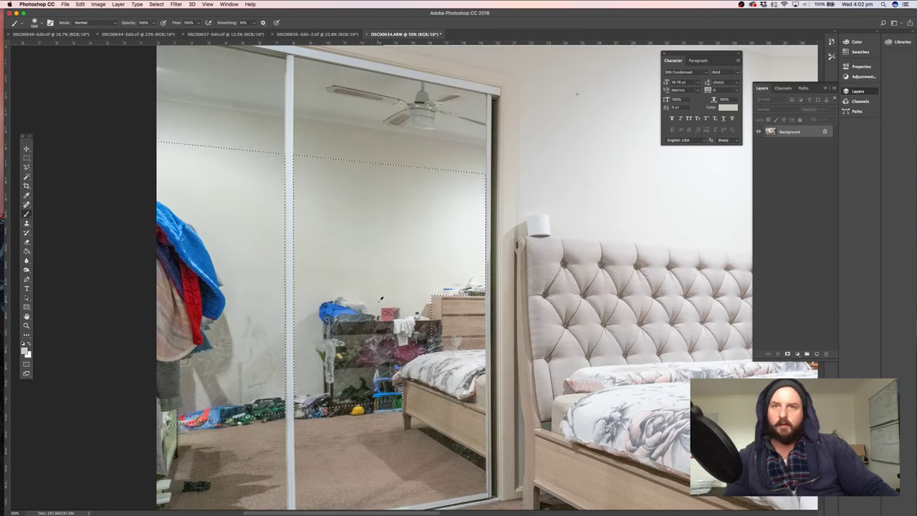
drag(352, 290, 376, 290)
mouse_move(361, 380)
mouse_down()
mouse_move(365, 359)
mouse_move(403, 342)
mouse_move(346, 320)
mouse_move(336, 327)
mouse_move(332, 399)
mouse_move(387, 343)
mouse_move(446, 308)
mouse_move(456, 314)
mouse_up()
alt+click(453, 227)
drag(488, 246, 526, 294)
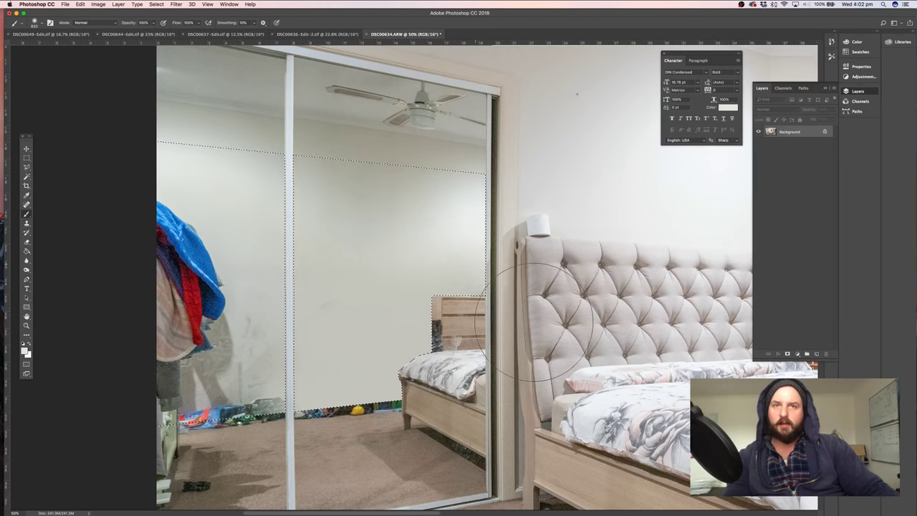
Brush sampled wall colours over the reflected hanging clothes, toys and wall marks in the left mirror door
alt+click(464, 257)
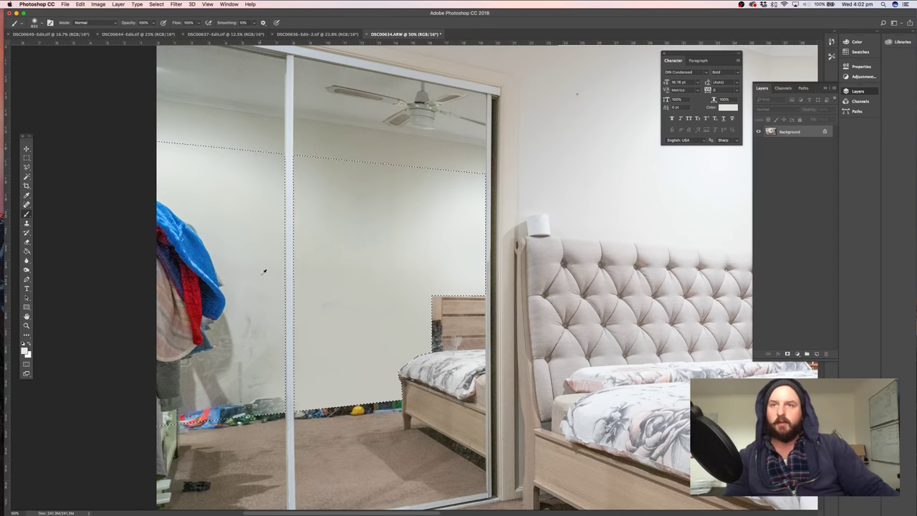
alt+click(264, 272)
mouse_move(210, 392)
mouse_down()
mouse_move(231, 399)
mouse_move(228, 376)
mouse_up()
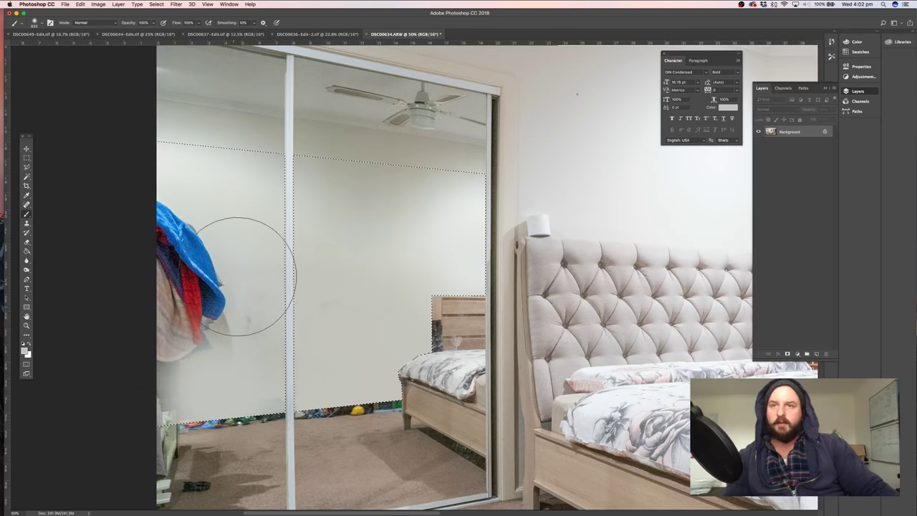
mouse_move(244, 276)
mouse_down()
mouse_move(143, 393)
mouse_move(151, 302)
mouse_move(166, 275)
mouse_move(157, 229)
mouse_move(192, 243)
mouse_move(200, 196)
mouse_move(194, 261)
mouse_move(217, 344)
mouse_up()
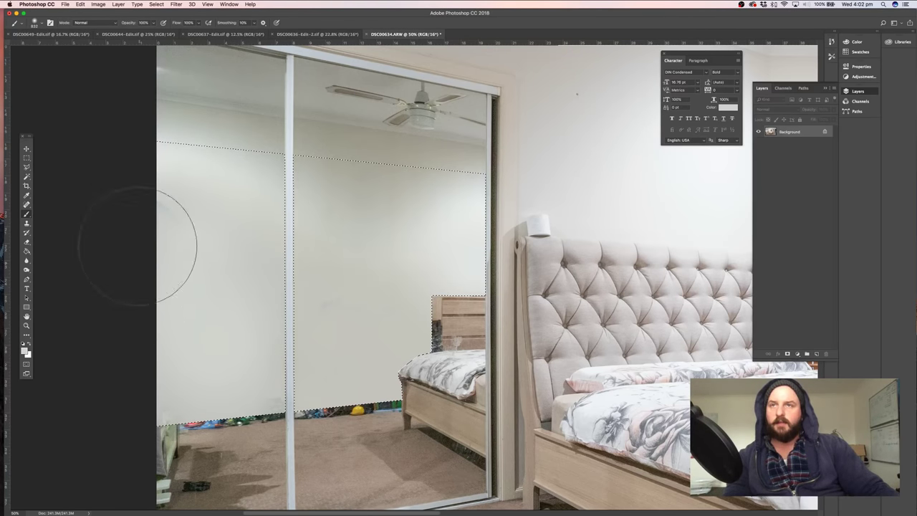
mouse_move(136, 246)
mouse_down()
mouse_move(113, 381)
mouse_move(153, 413)
mouse_move(229, 404)
mouse_move(147, 402)
mouse_up()
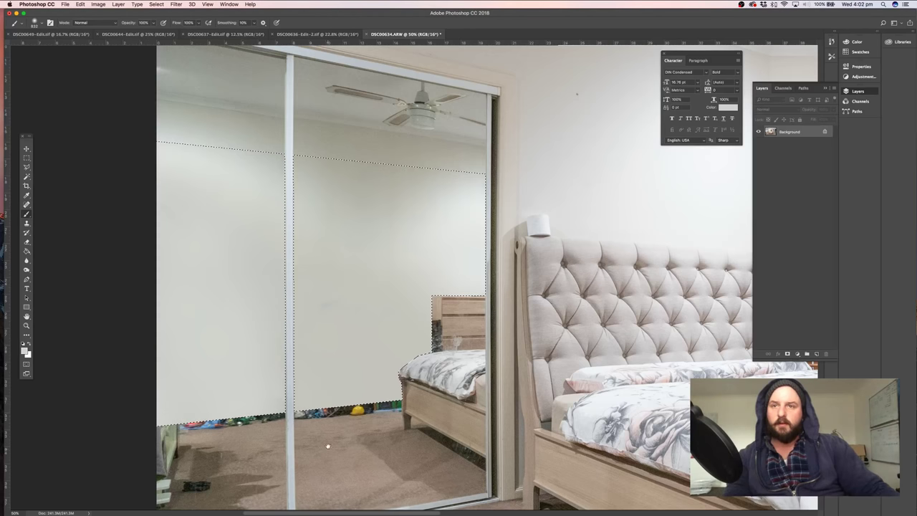
Examine the base of the painted wall in the mirrors and the whole bedroom photo for what is still missing
scroll(328, 446, down, 5)
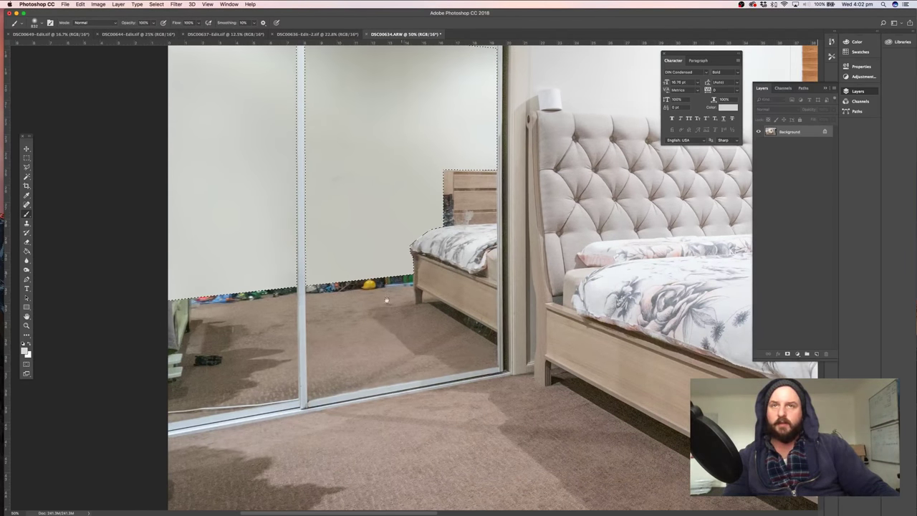
drag(387, 301, 319, 352)
key(super+minus)
key(super+minus)
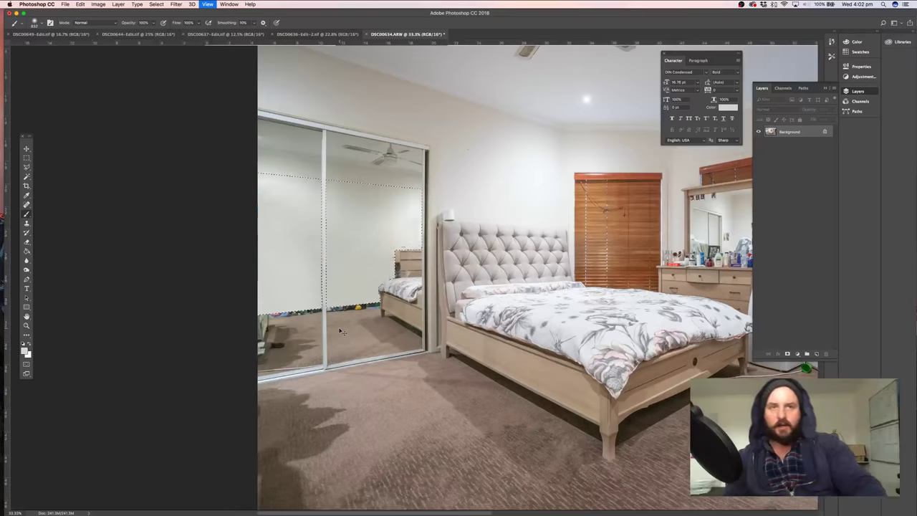
key(super+minus)
key(super+minus)
key(super+minus)
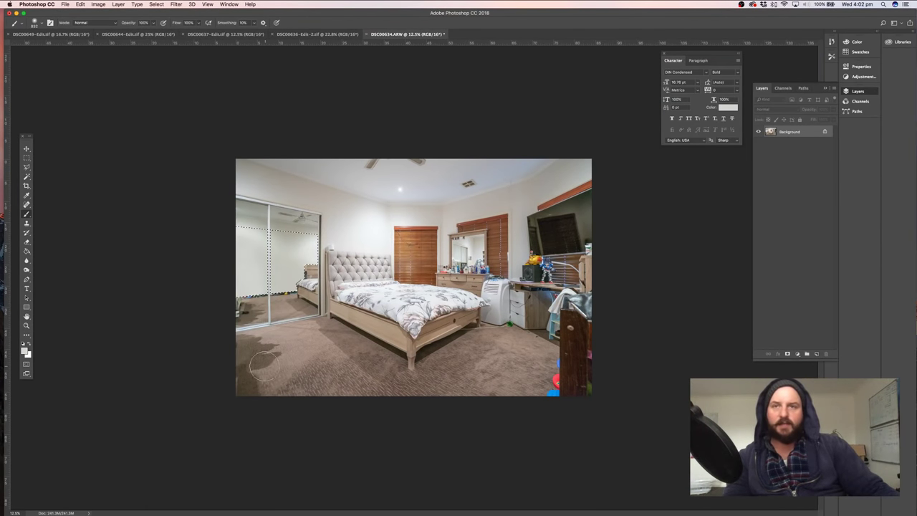
key(z)
drag(243, 305, 263, 302)
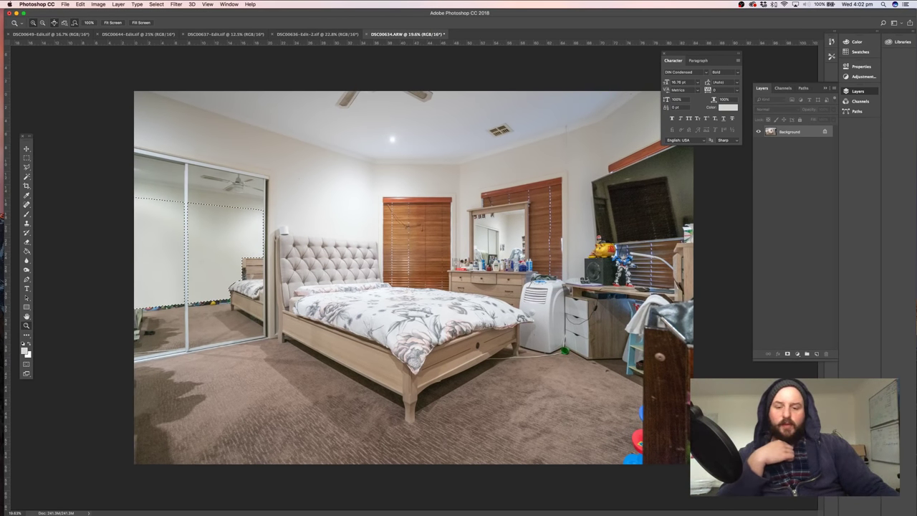
Switch to Lightroom and inspect the skirting board beside the portable air conditioner in bedroom photo DSC00632.ARW
key(Tab)
key(super+Tab)
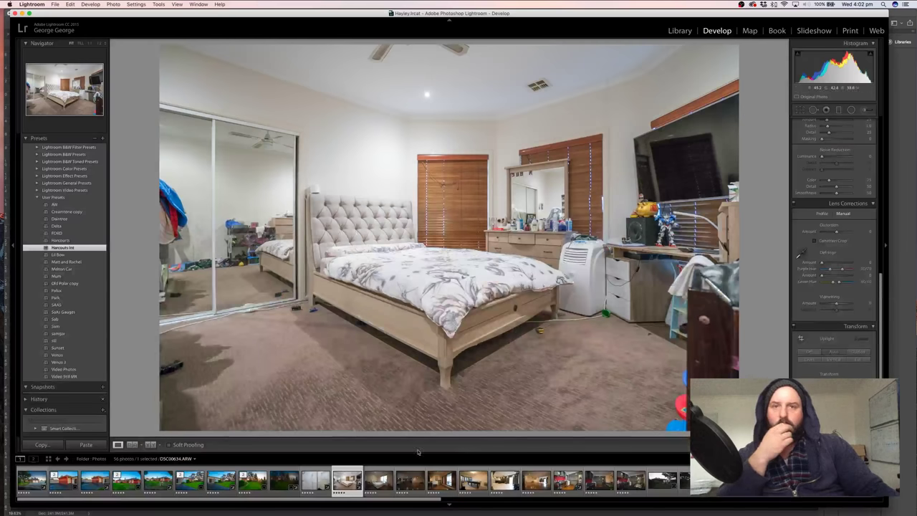
click(377, 486)
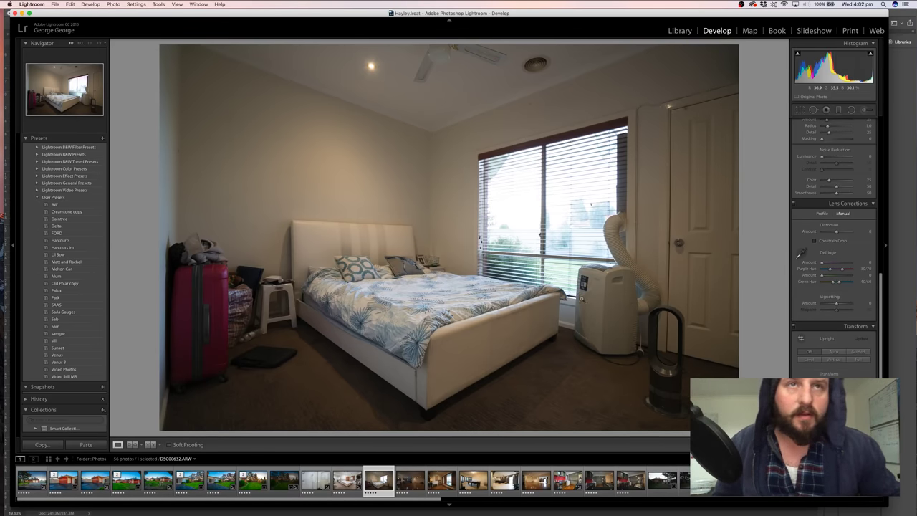
click(573, 332)
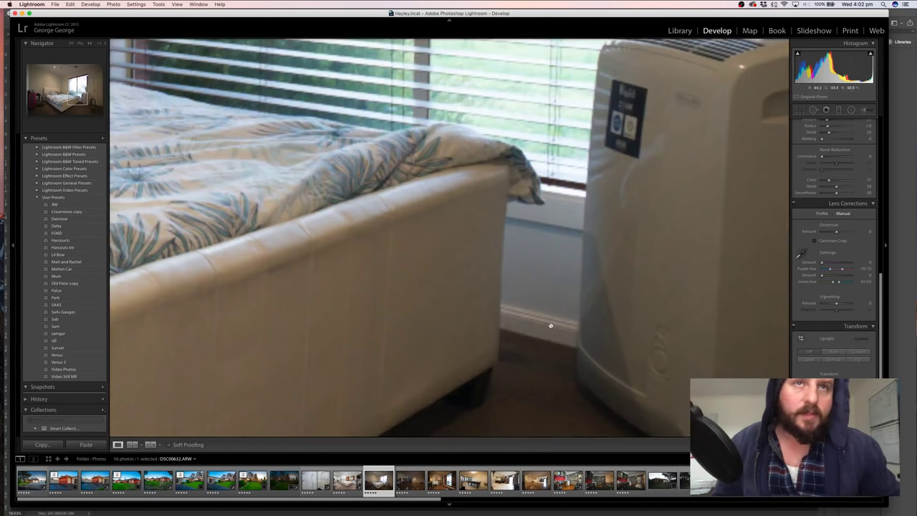
click(522, 357)
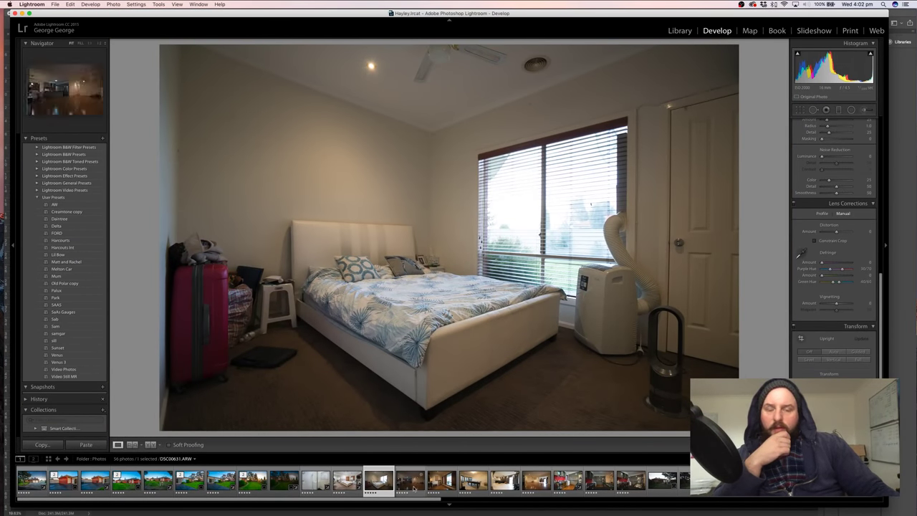
Check the skirting board in the pool table photo DSC00628.ARW and open that photo in Adobe Photoshop CC 2018
click(472, 485)
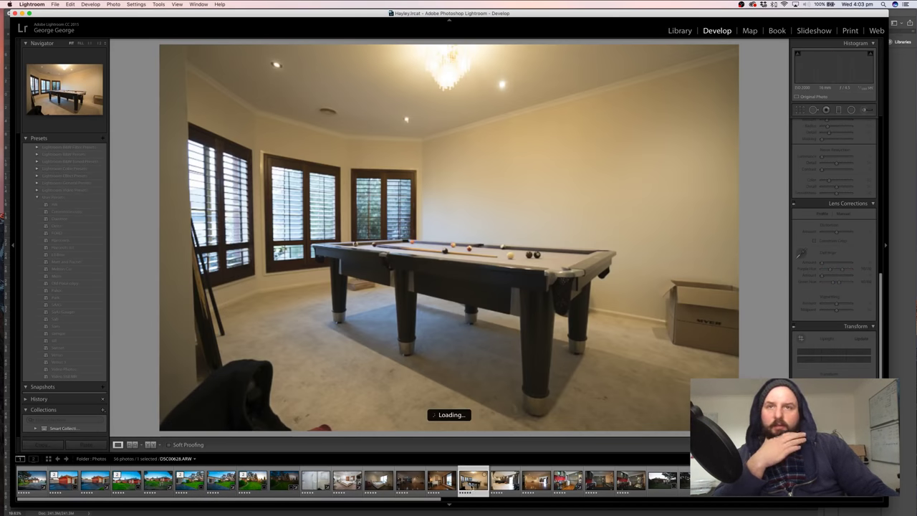
click(284, 286)
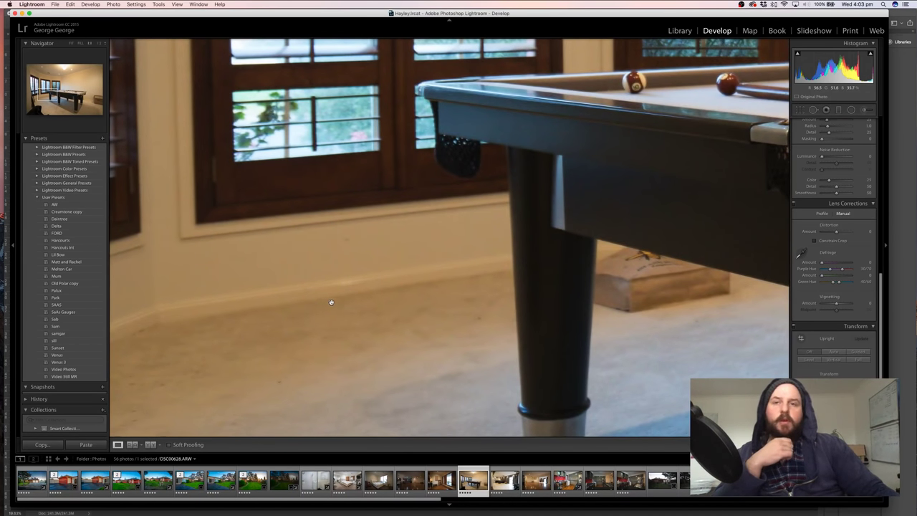
click(336, 301)
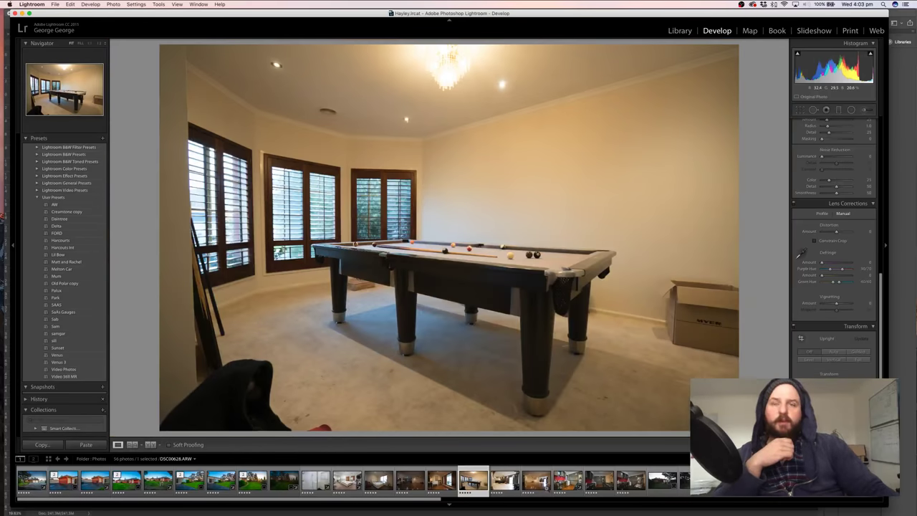
click(640, 321)
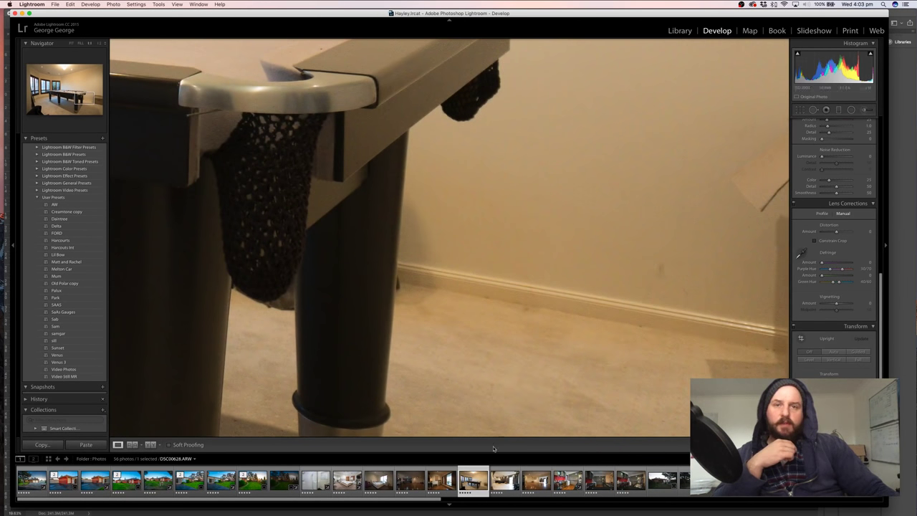
right_click(470, 484)
mouse_move(501, 355)
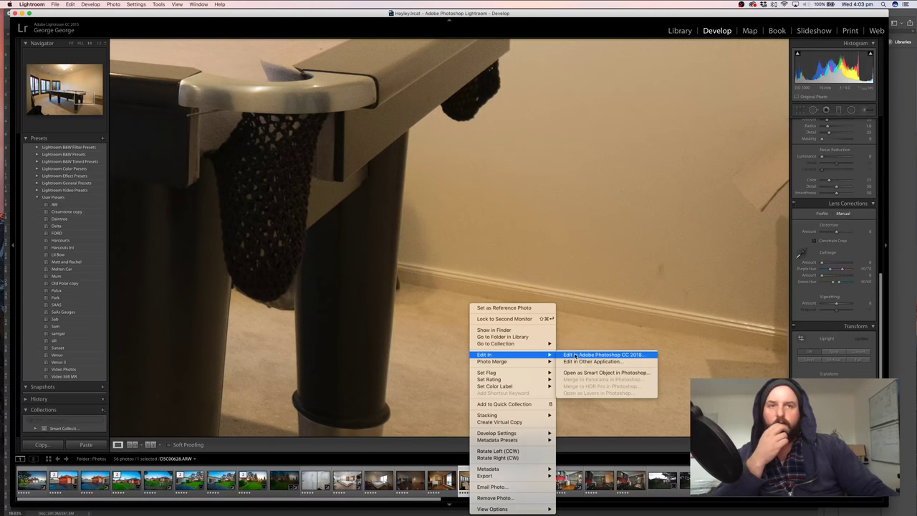
click(575, 356)
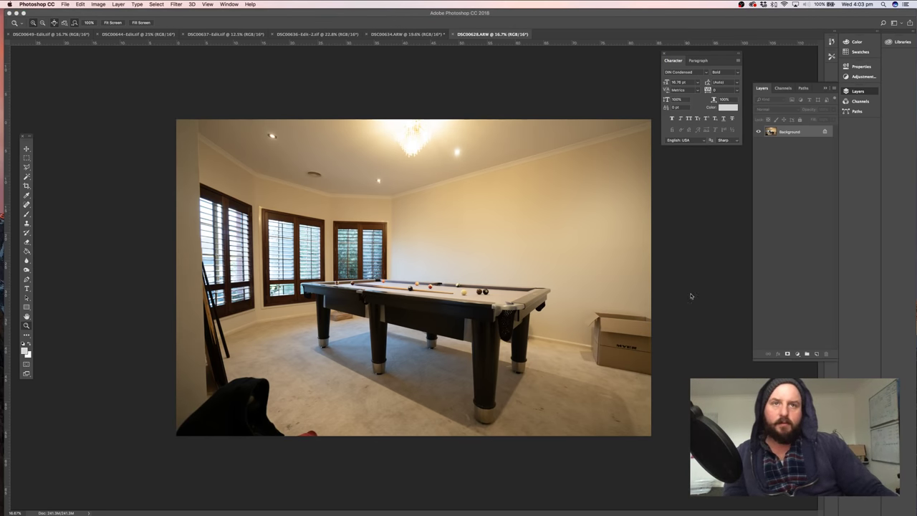
Select the skirting board between the pool table leg and the cardboard box with the Polygonal Lasso
drag(562, 351, 622, 343)
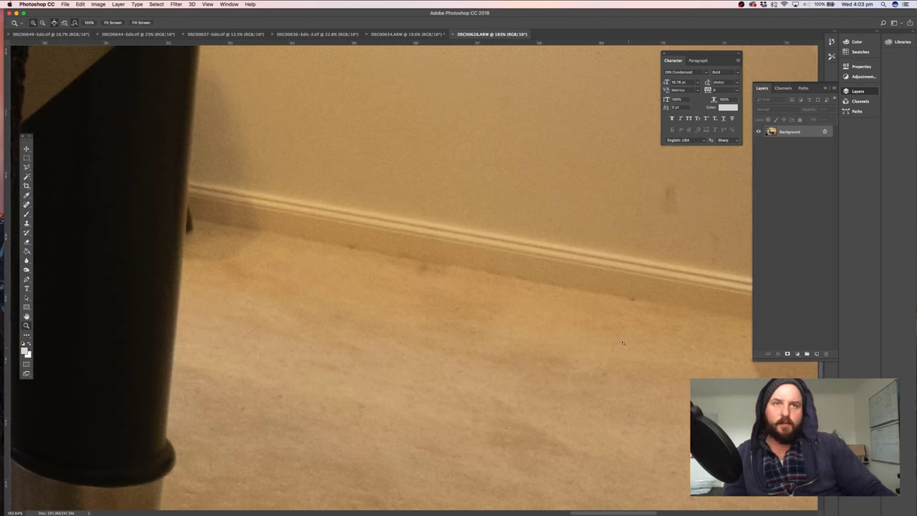
drag(582, 317, 471, 287)
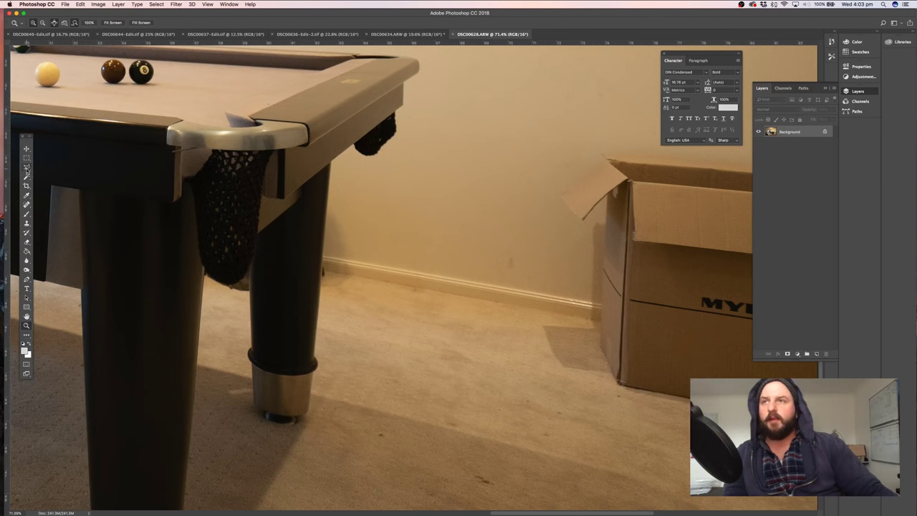
click(26, 167)
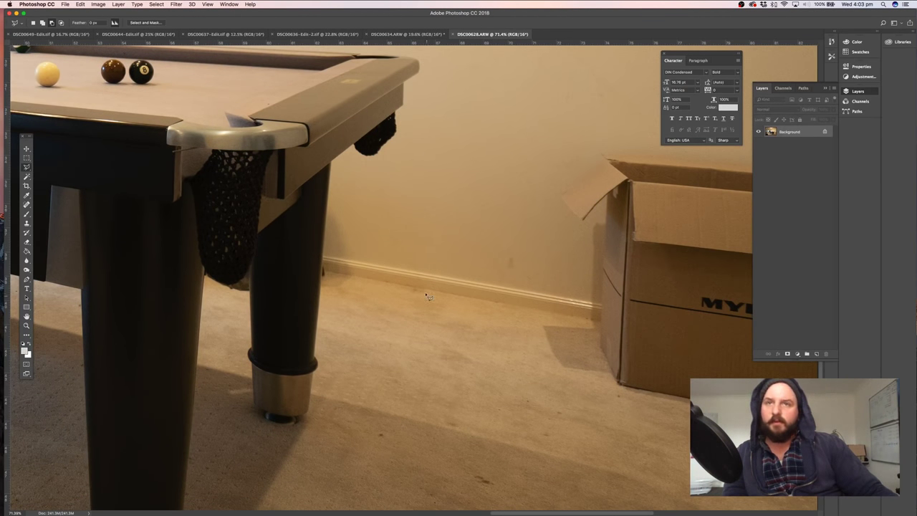
click(323, 260)
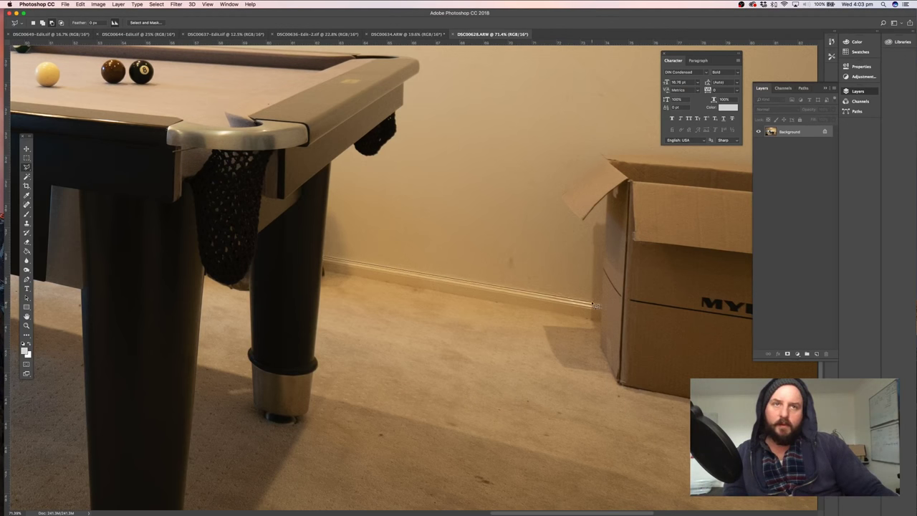
click(591, 320)
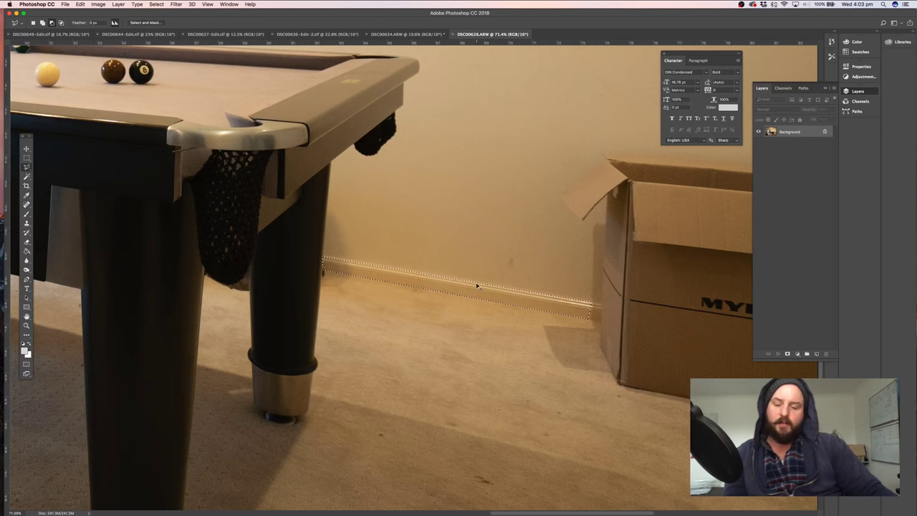
Clear the selection in the DSC00634.ARW bedroom photo, paste the copied skirting board and move it onto the mirrors' reflected floor edge
click(407, 34)
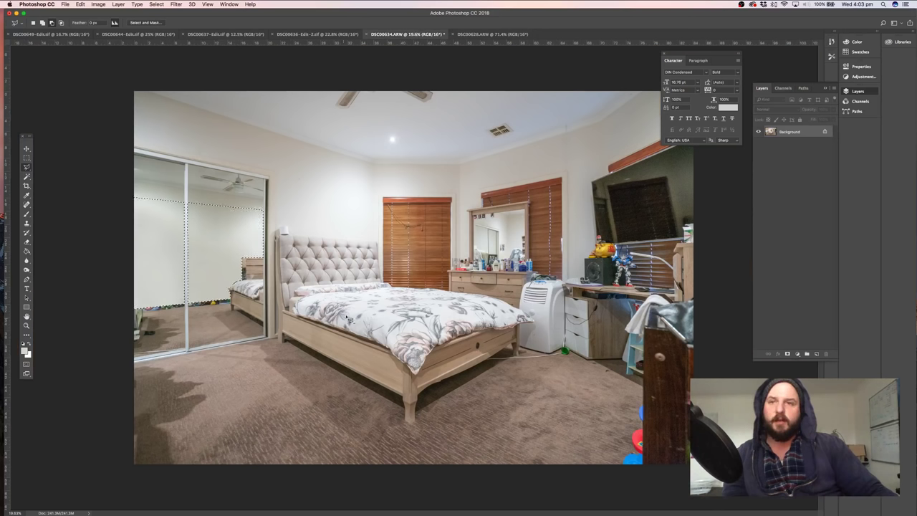
click(27, 158)
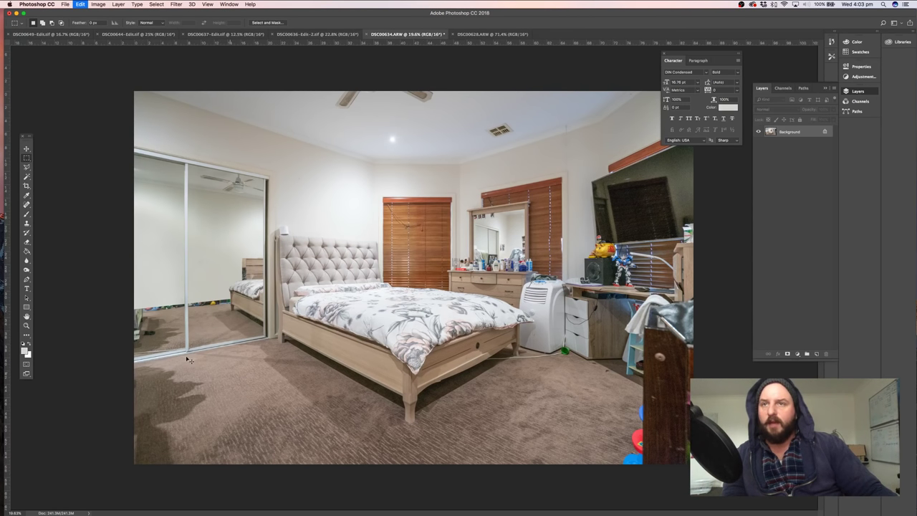
key(super+v)
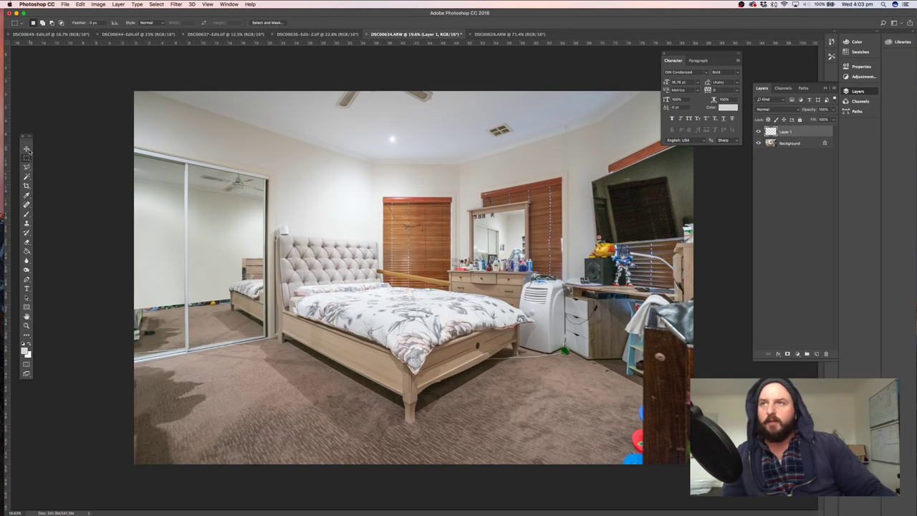
click(27, 149)
drag(432, 282, 231, 310)
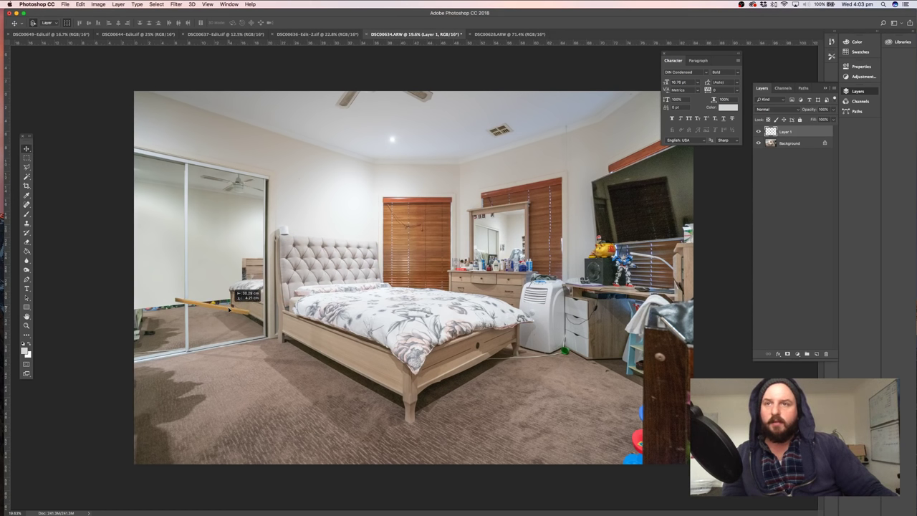
Rotate the pasted skirting board counter-clockwise so it slopes along the base of the reflected wall, and apply the transform
click(26, 160)
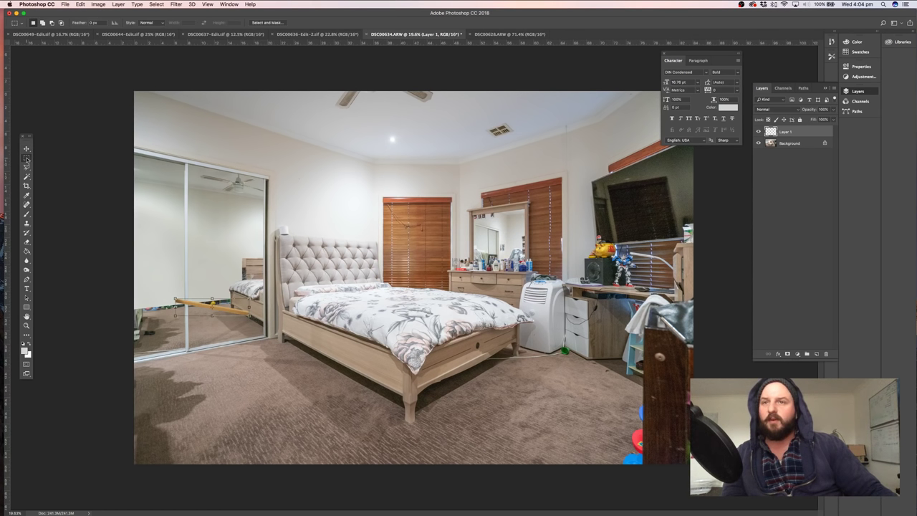
key(z)
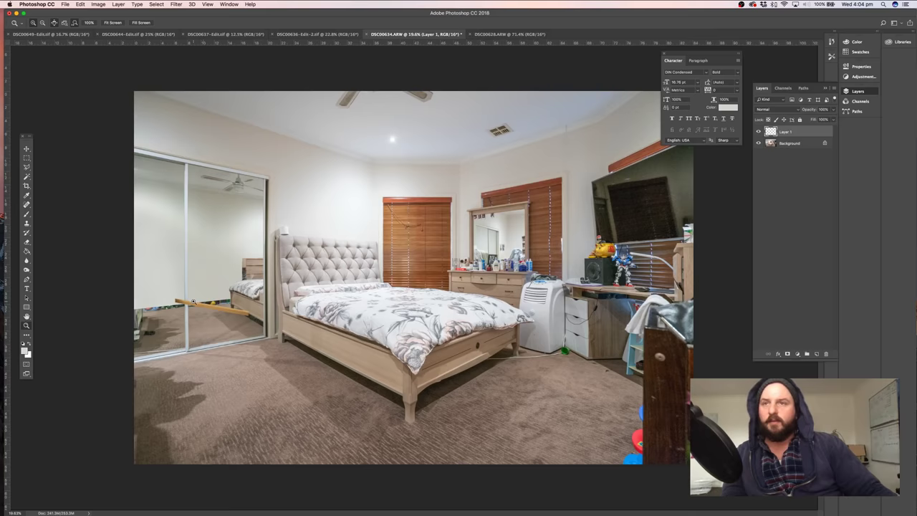
drag(194, 303, 349, 246)
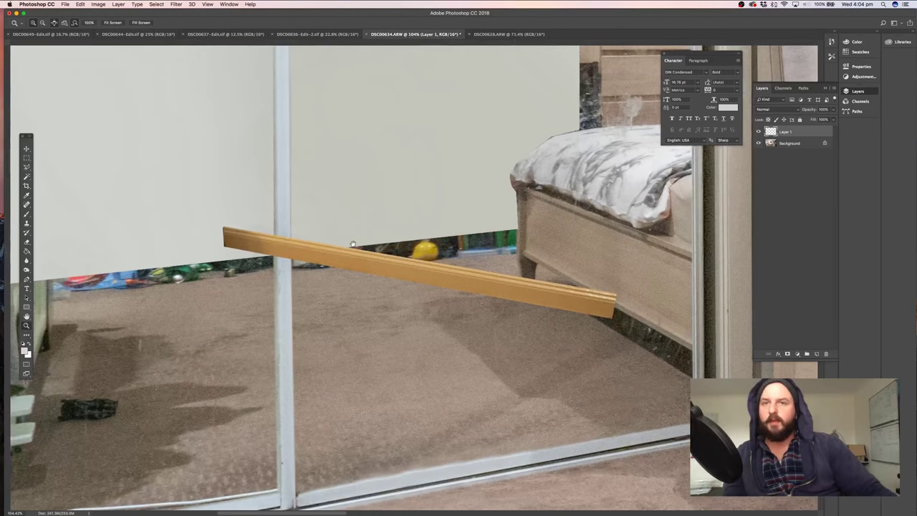
click(27, 149)
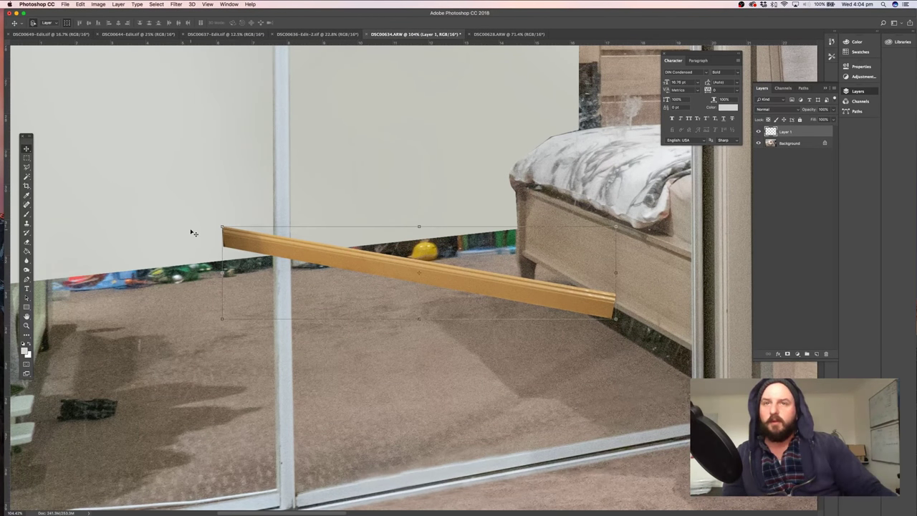
drag(217, 222, 184, 286)
key(Return)
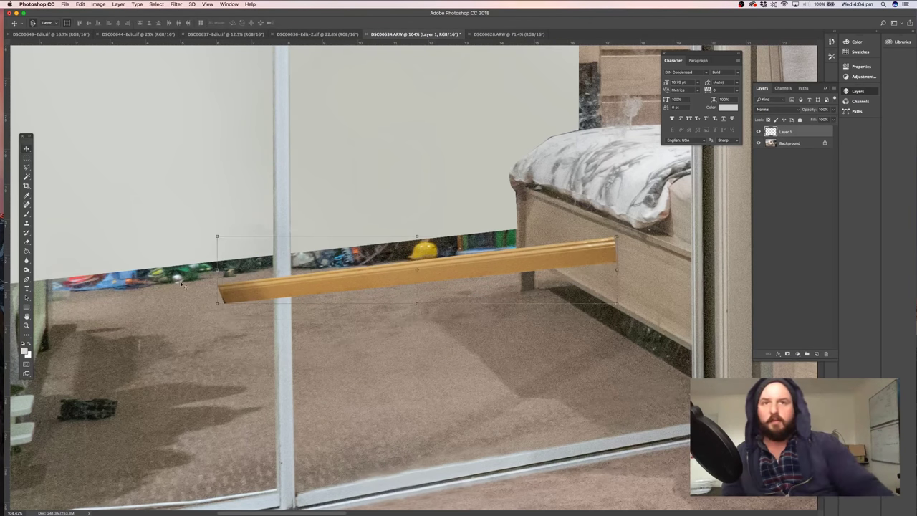
Skew the pasted skirting board so both of its ends stand closer to vertical, and apply the transform
click(79, 4)
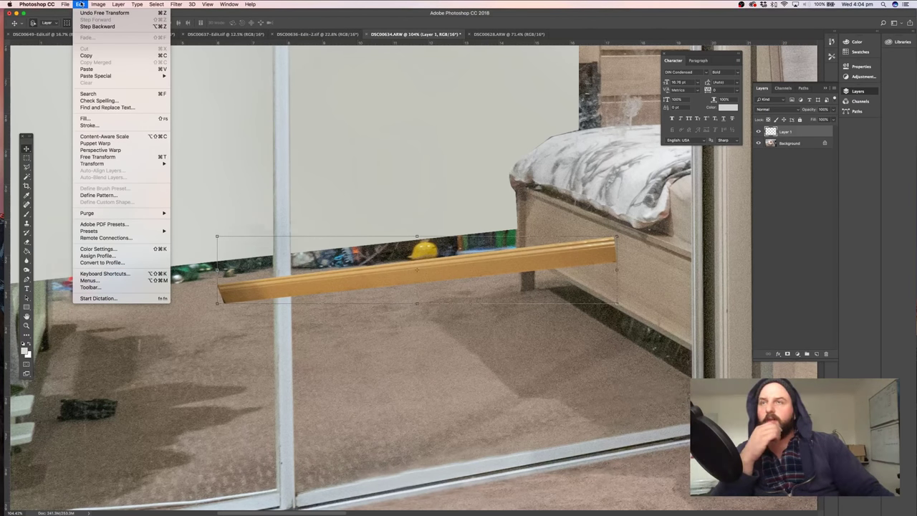
mouse_move(115, 165)
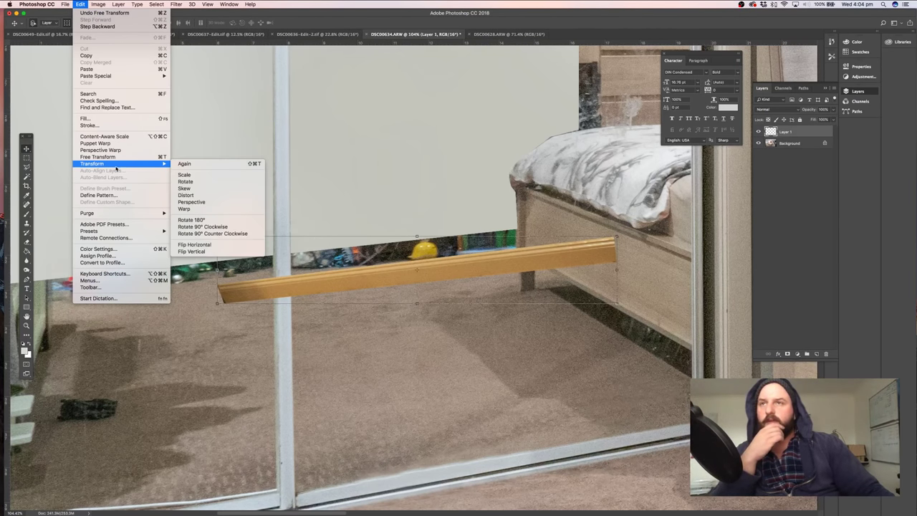
click(188, 181)
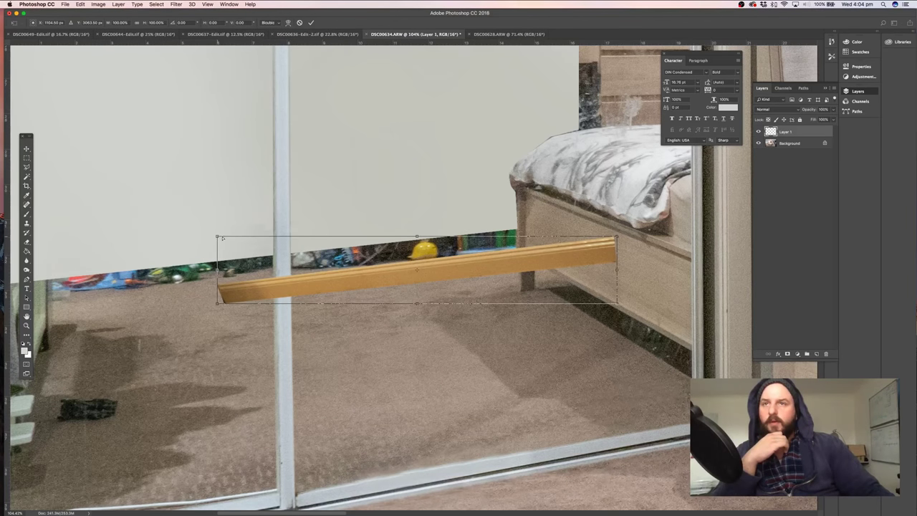
drag(222, 238, 244, 236)
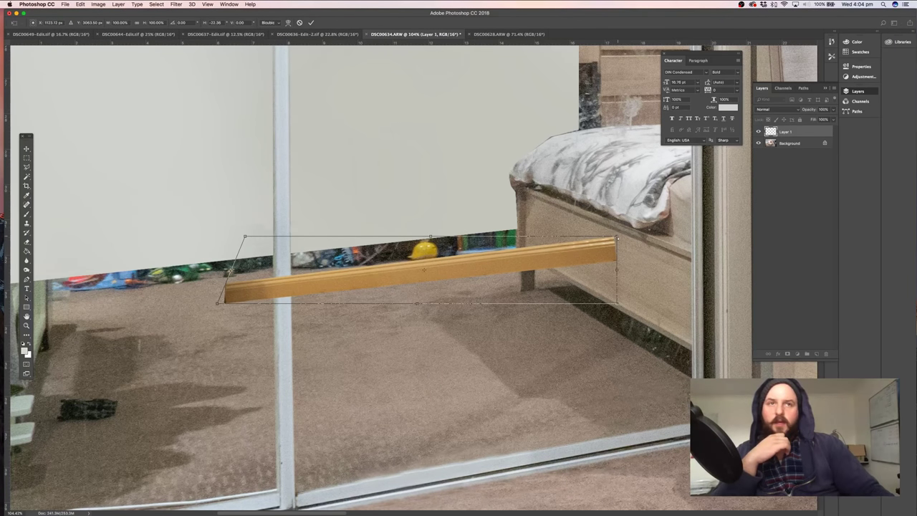
drag(616, 238, 607, 294)
key(Return)
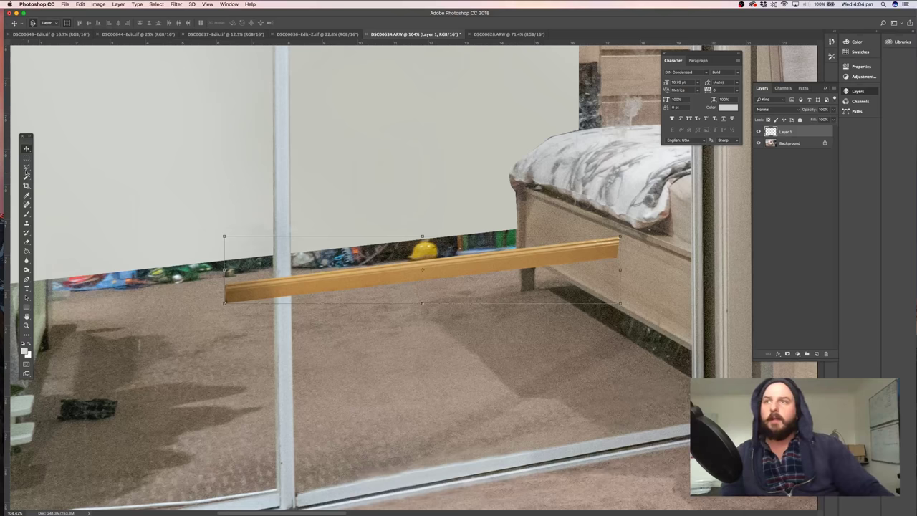
Move the skirting board up to the base of the reflected wall against the reflected bed, and fine-tune its angle and position
click(27, 158)
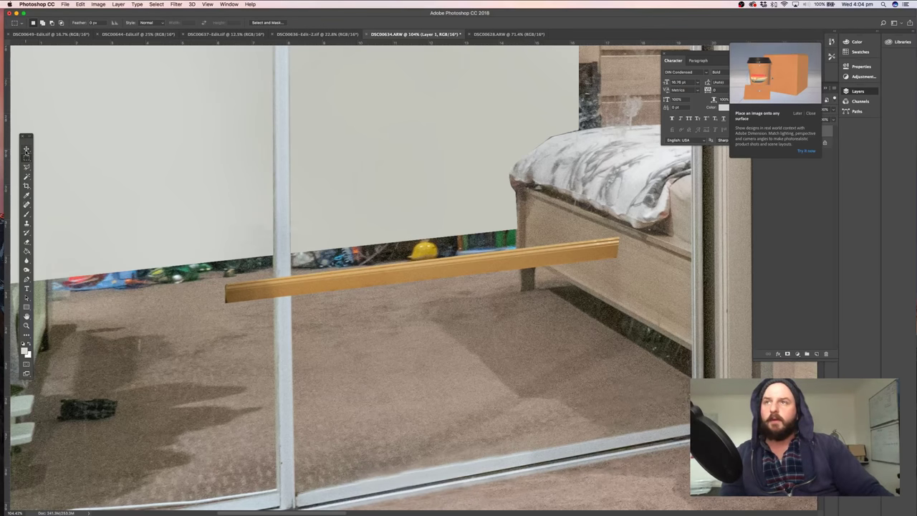
click(26, 148)
drag(386, 280, 289, 267)
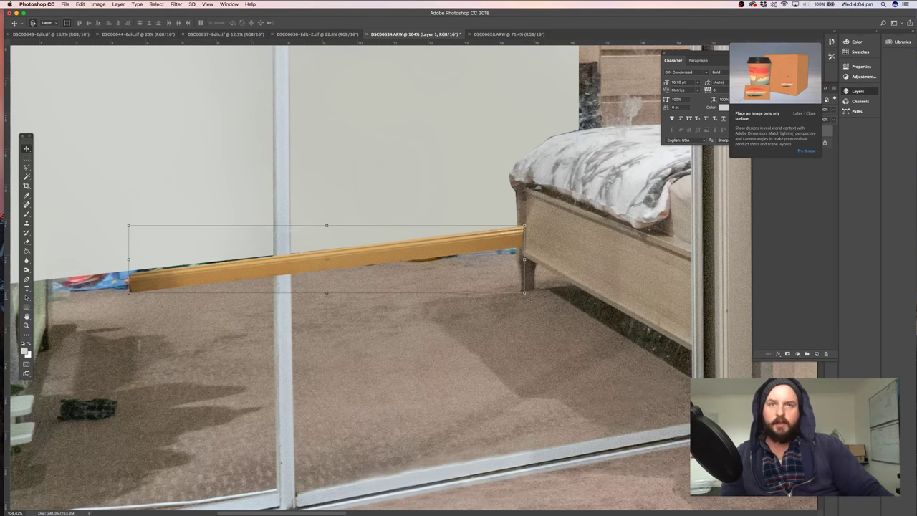
drag(529, 295, 527, 300)
drag(429, 250, 430, 253)
key(Return)
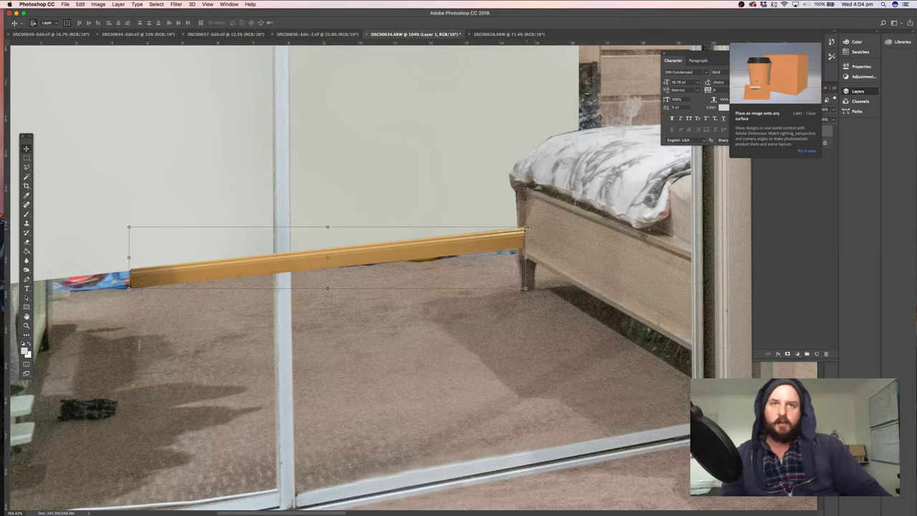
Scale the skirting board down to about 82% and butt its end against the reflected bed's leg
drag(527, 228, 459, 237)
drag(384, 258, 458, 248)
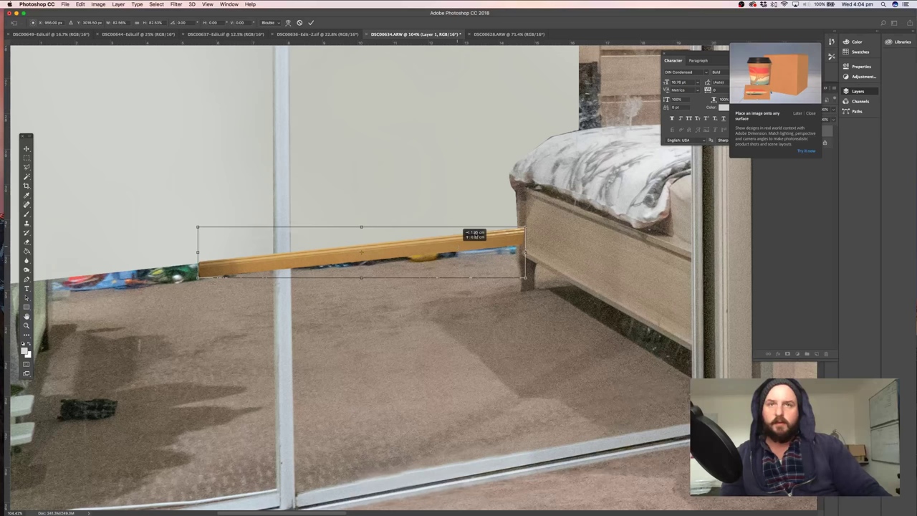
drag(526, 228, 519, 228)
drag(499, 240, 504, 239)
key(Return)
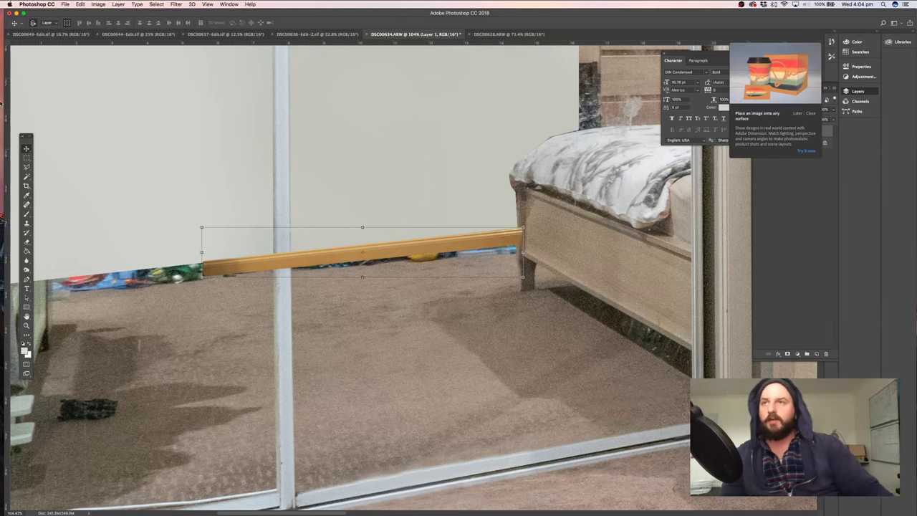
Stretch the skirting board lengthwise to about 170% so it extends past the photo's left edge, and apply the transform
key(m)
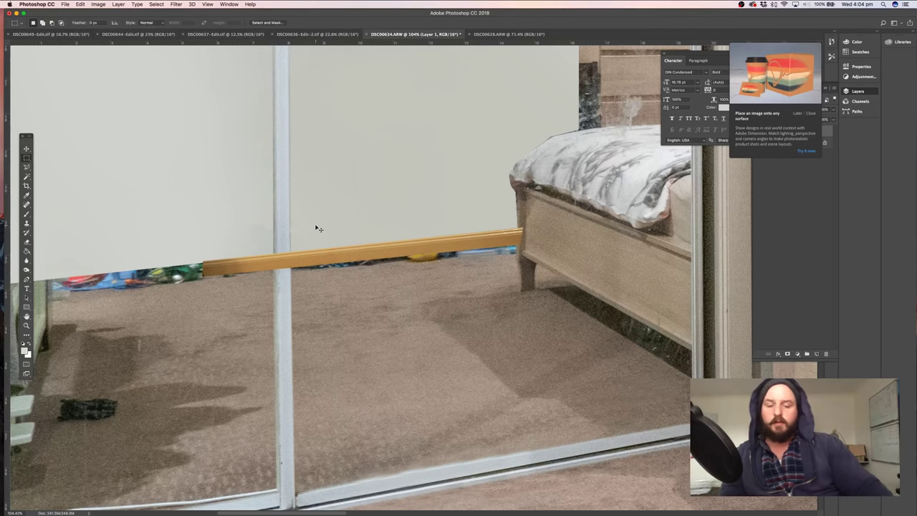
key(super+minus)
key(super+minus)
key(super+minus)
key(super+minus)
key(super+minus)
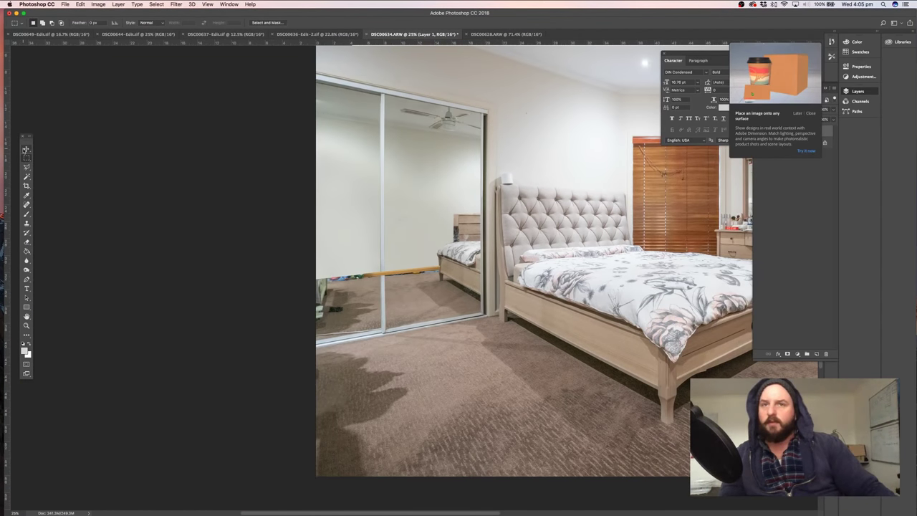
key(super+t)
drag(359, 271, 310, 271)
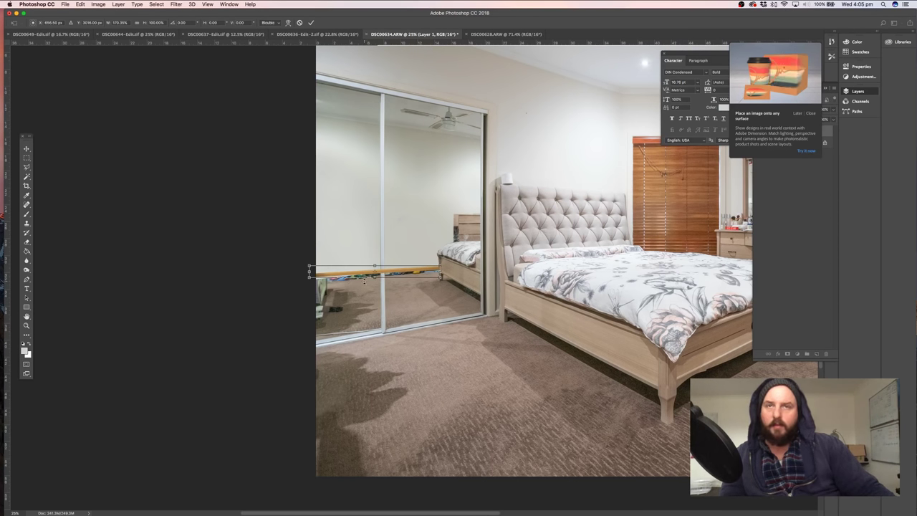
key(Return)
Rotate the stretched skirting board about 2 degrees counter-clockwise to follow the slope of the reflected wall's base
key(z)
drag(388, 280, 382, 268)
key(v)
key(ctrl+t)
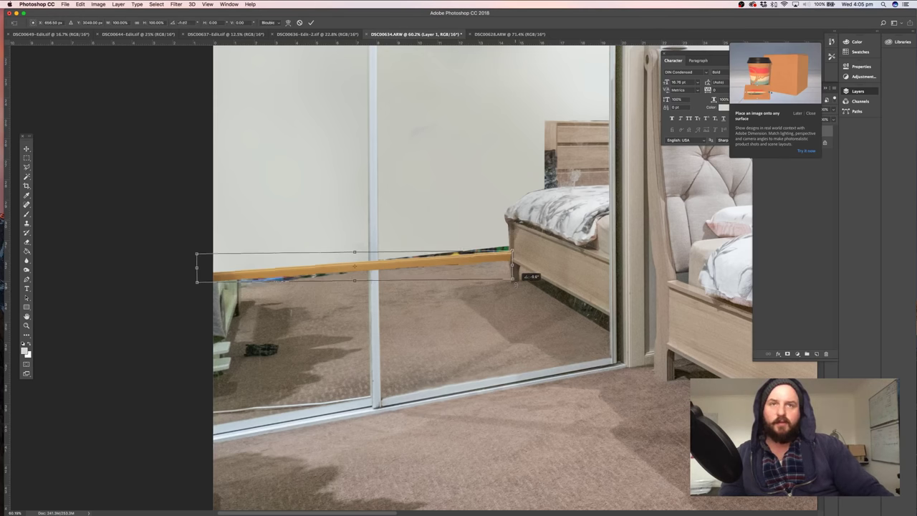
drag(515, 284, 517, 279)
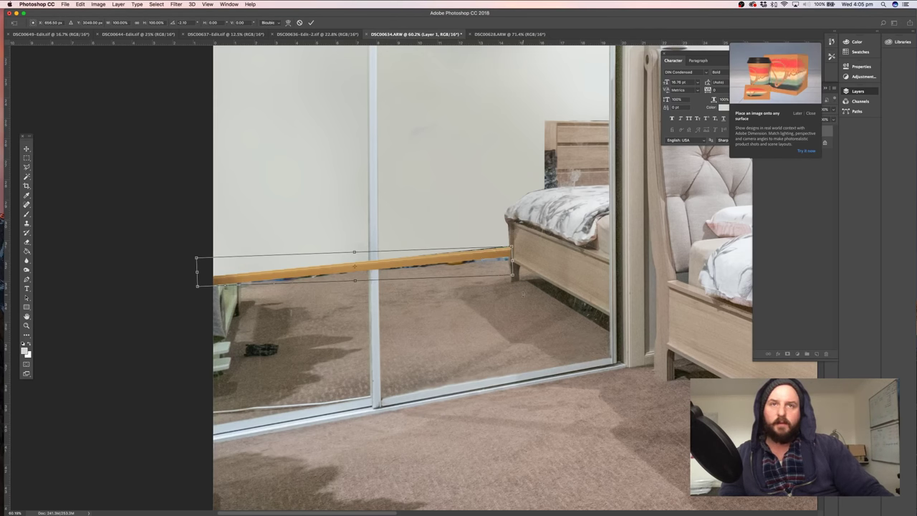
drag(523, 292, 523, 290)
key(Return)
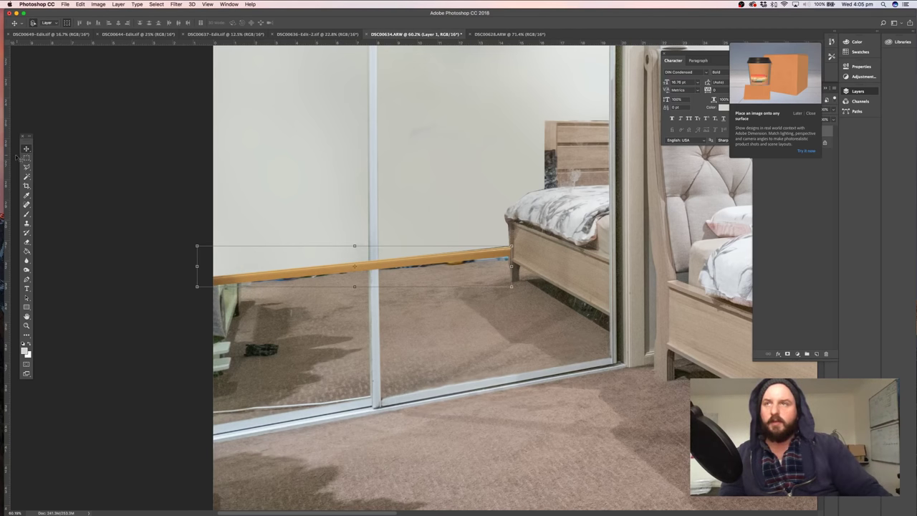
Nudge the skirting board slightly upward onto the wall's lower edge and deselect its layer
key(Up)
key(Up)
key(Up)
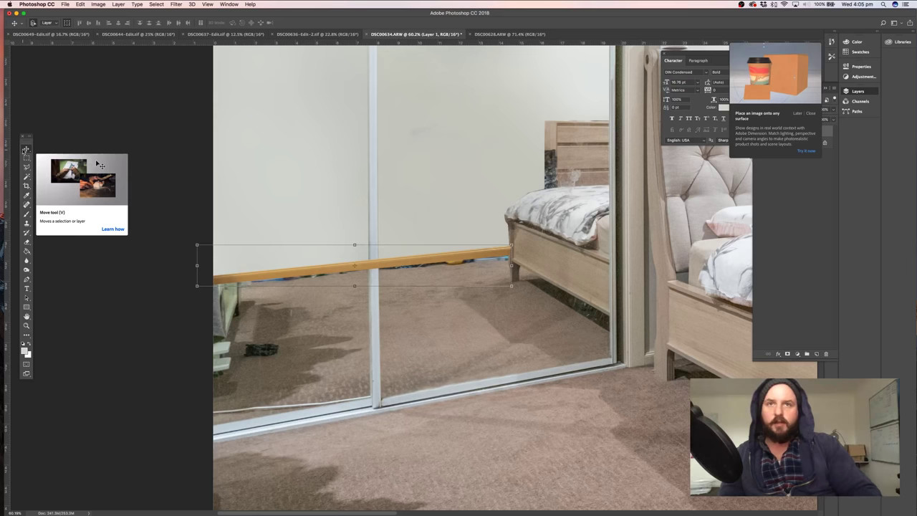
click(23, 127)
key(m)
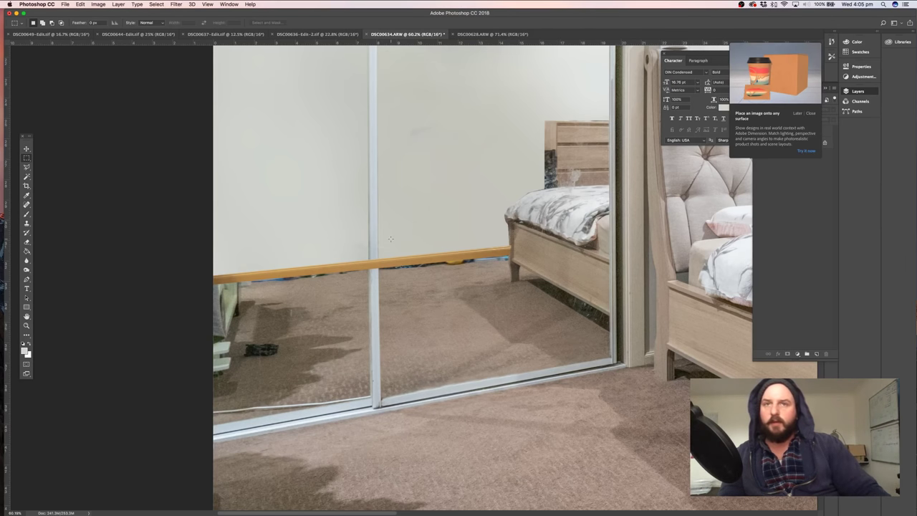
Outline the stretch of mirror frame covered by the skirting board with the Polygonal Lasso
key(z)
drag(374, 267, 430, 266)
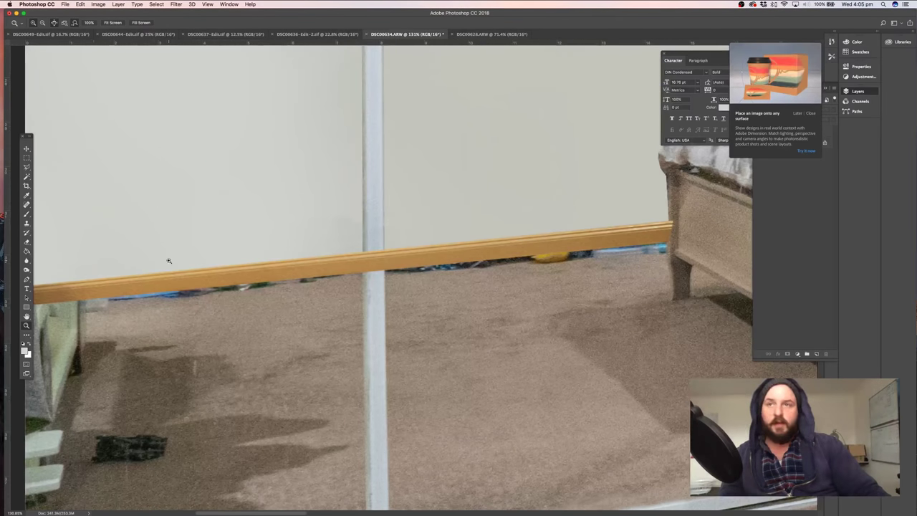
key(l)
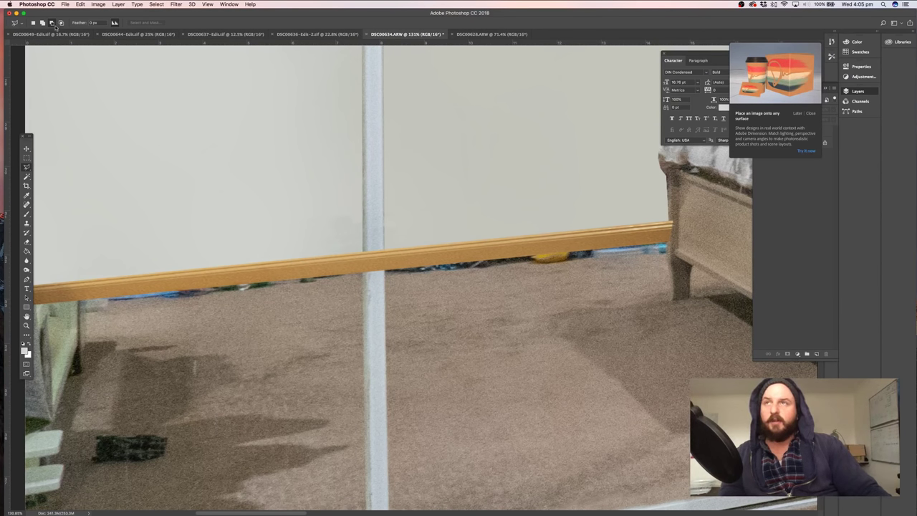
mouse_move(384, 222)
mouse_down()
mouse_move(386, 282)
mouse_move(364, 283)
mouse_move(364, 240)
mouse_move(382, 221)
mouse_up()
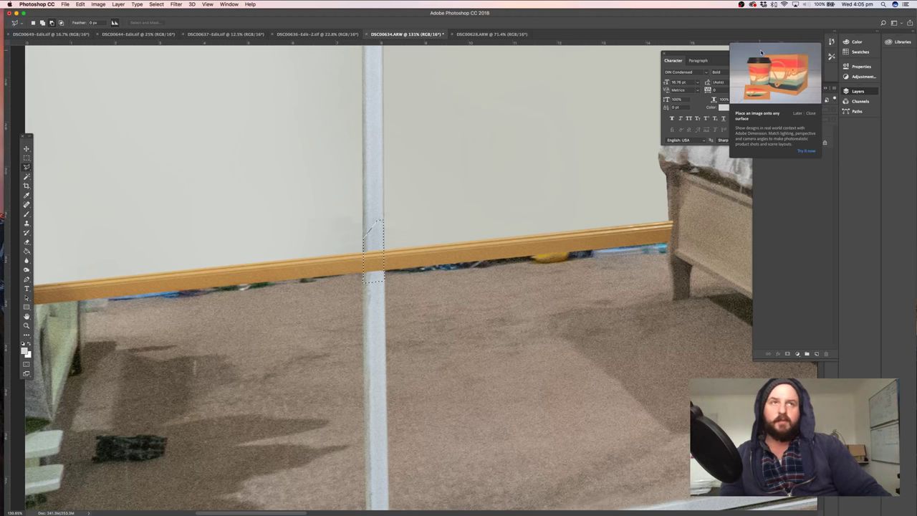
Dismiss the Adobe Dimension tip, delete the selected part of the skirting board from Layer 1 and clear the selection
click(811, 114)
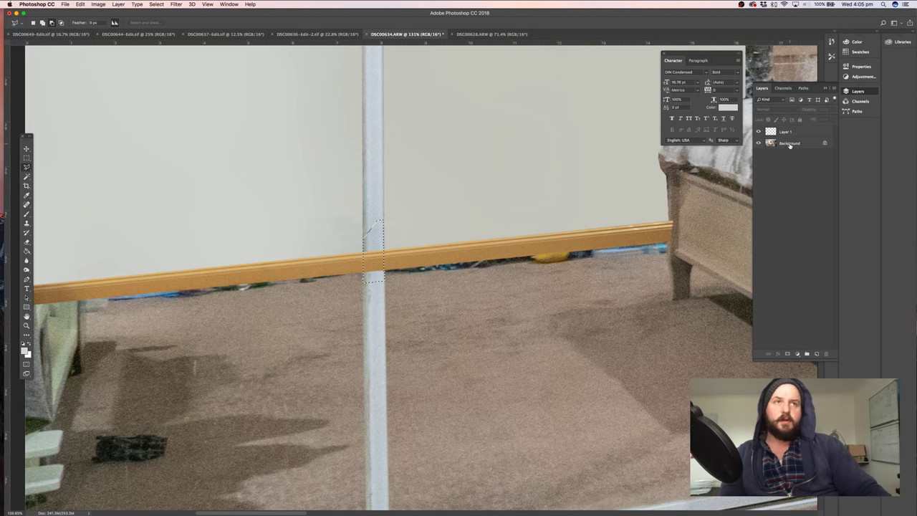
click(790, 144)
click(790, 132)
key(Delete)
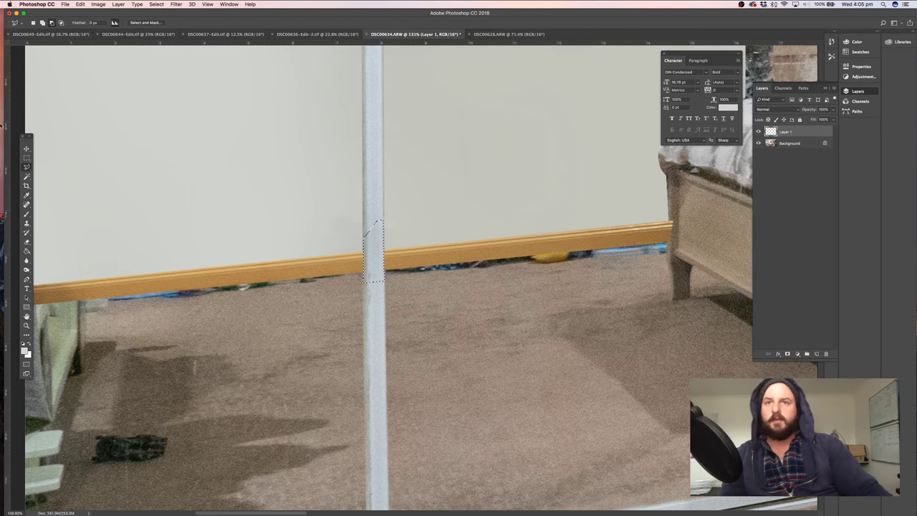
click(27, 158)
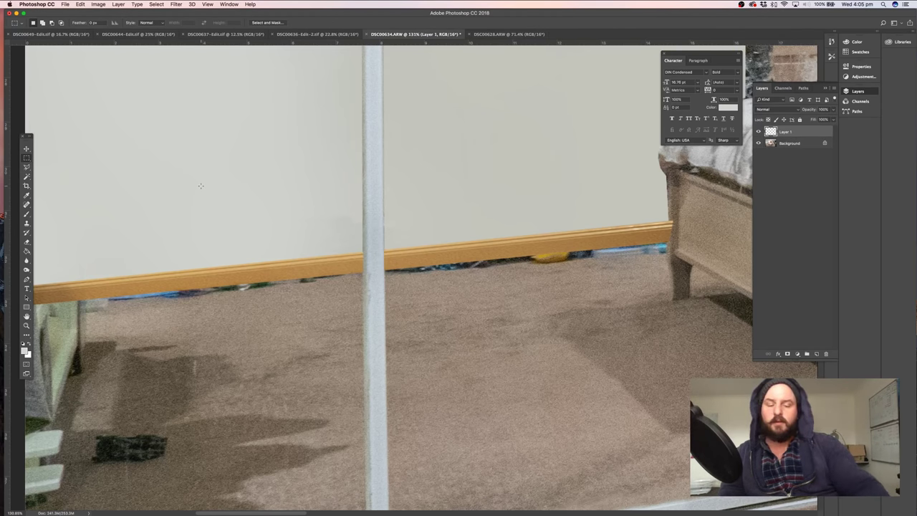
Examine the whole bedroom photo to judge how the skirting board blends into the mirror reflection
key(super+minus)
key(super+minus)
key(super+minus)
key(super+minus)
key(super+minus)
key(super+minus)
key(super+minus)
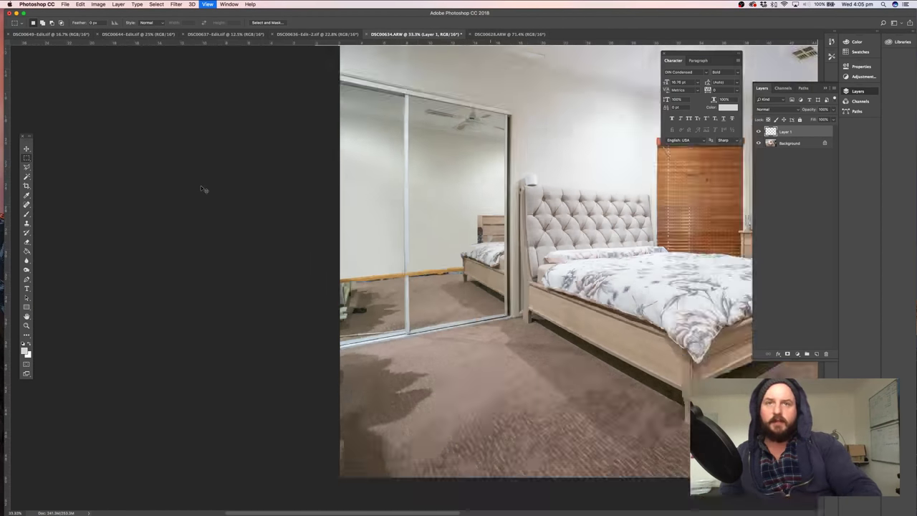
key(super+plus)
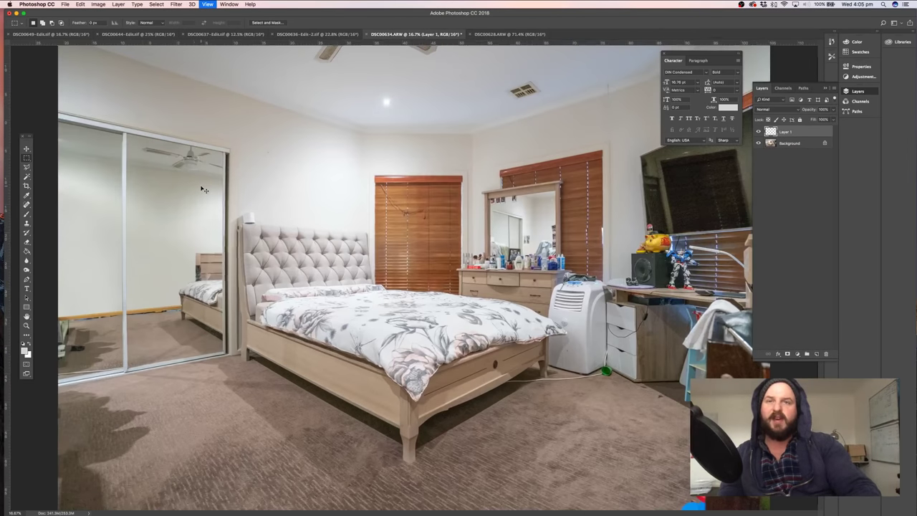
key(z)
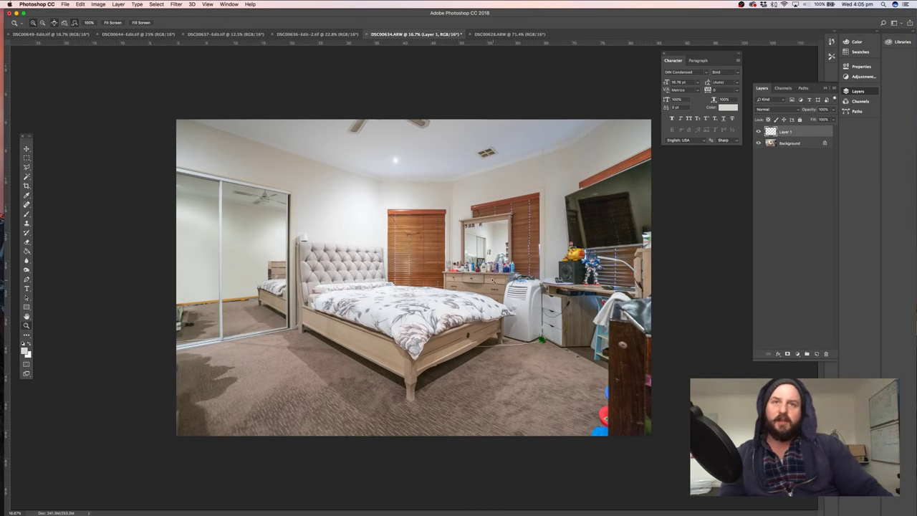
drag(480, 267, 507, 270)
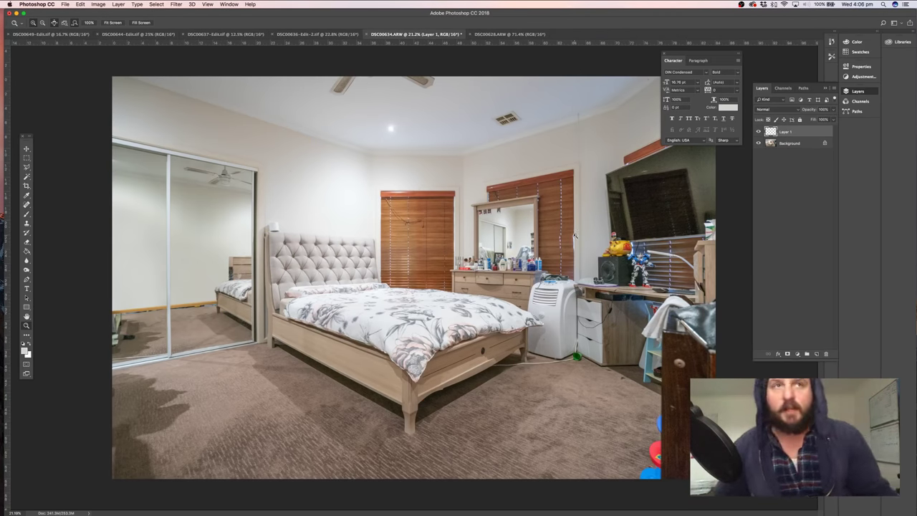
Colour-balance the skirting board on Layer 1 in the midtones with levels of about -13, +16 and +74
click(98, 4)
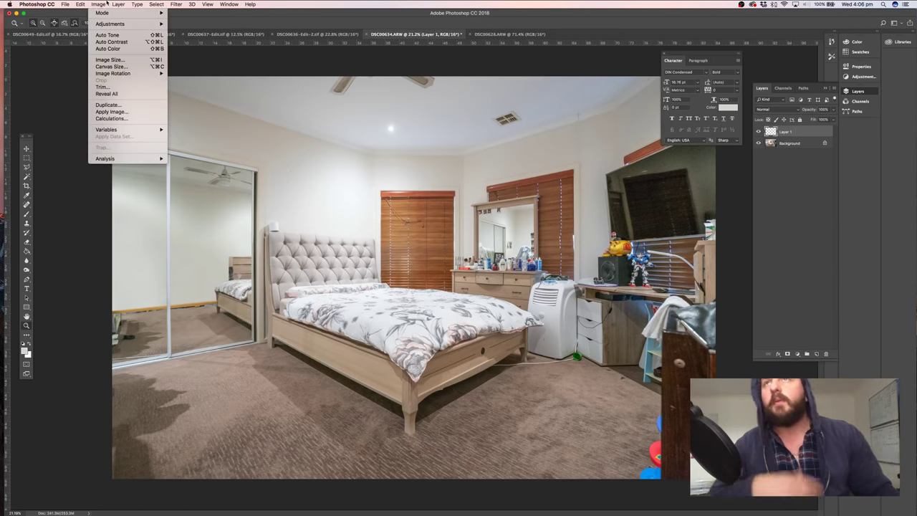
mouse_move(106, 25)
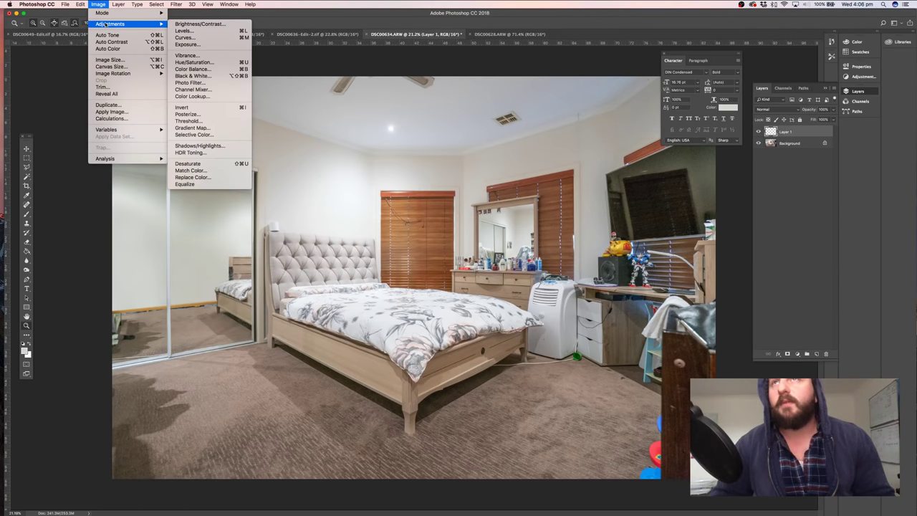
key(Escape)
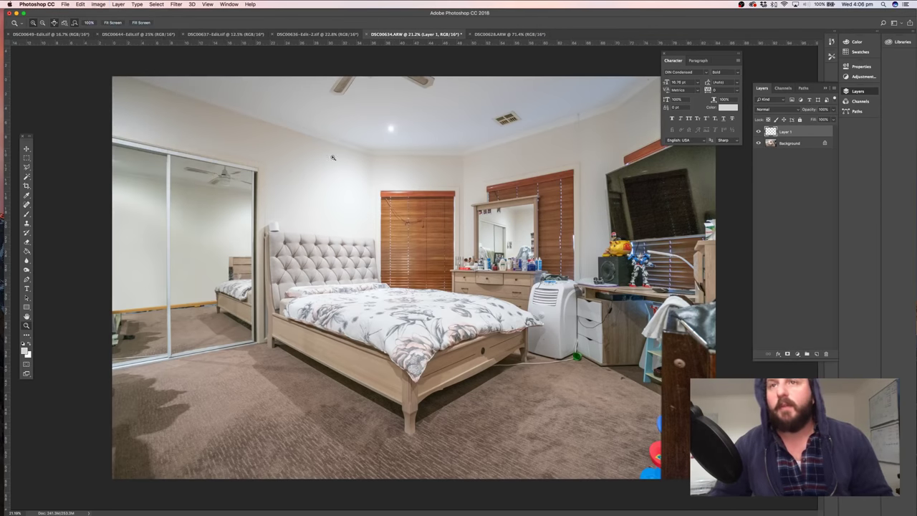
key(i)
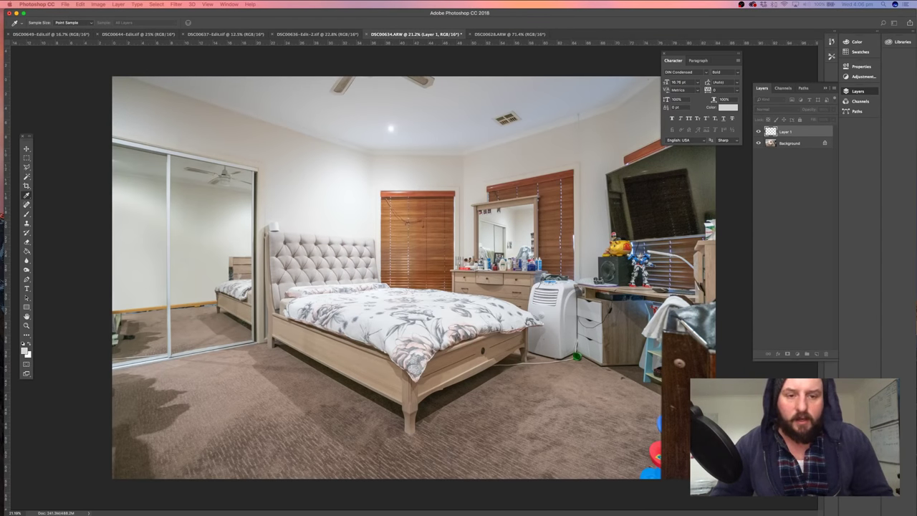
key(super+b)
drag(358, 427, 740, 242)
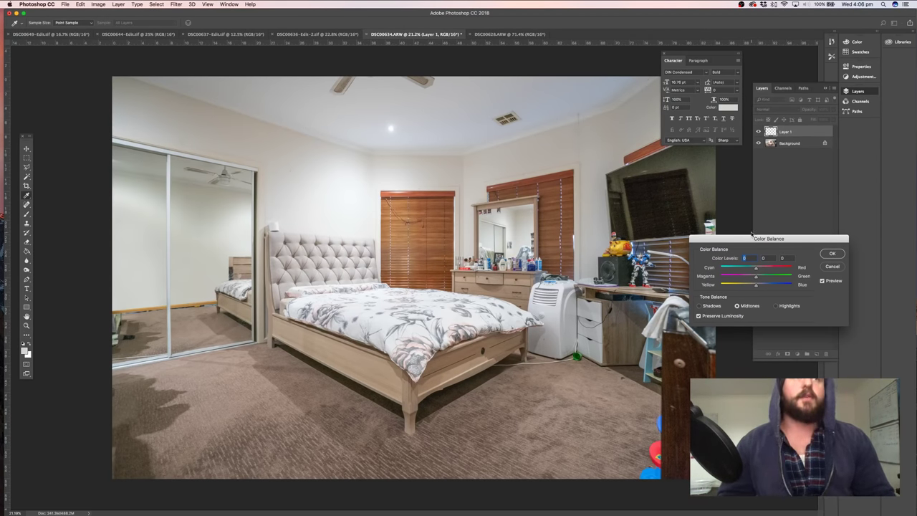
drag(752, 235, 725, 218)
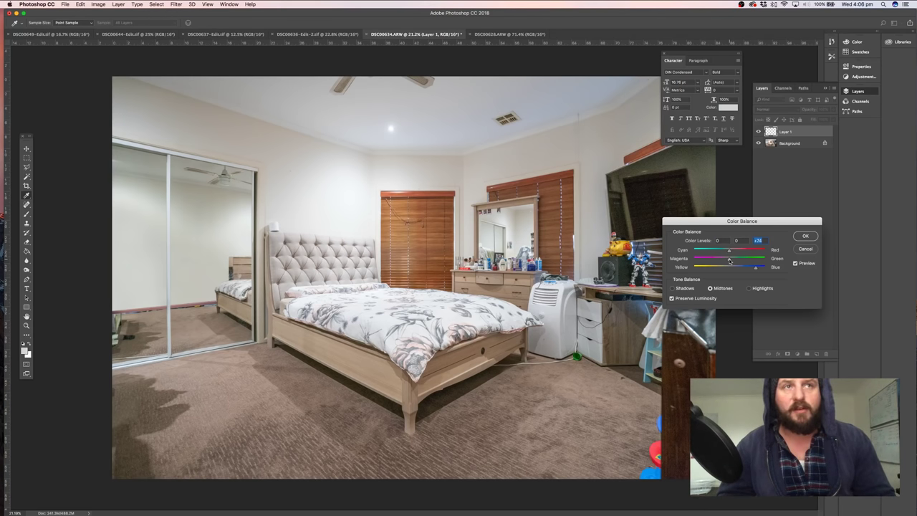
drag(730, 261, 742, 260)
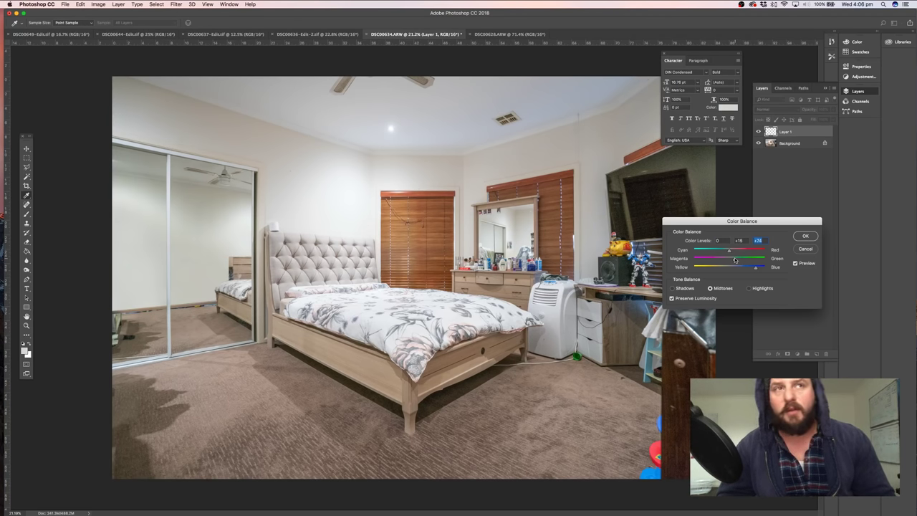
key(shift+Tab)
drag(731, 251, 723, 252)
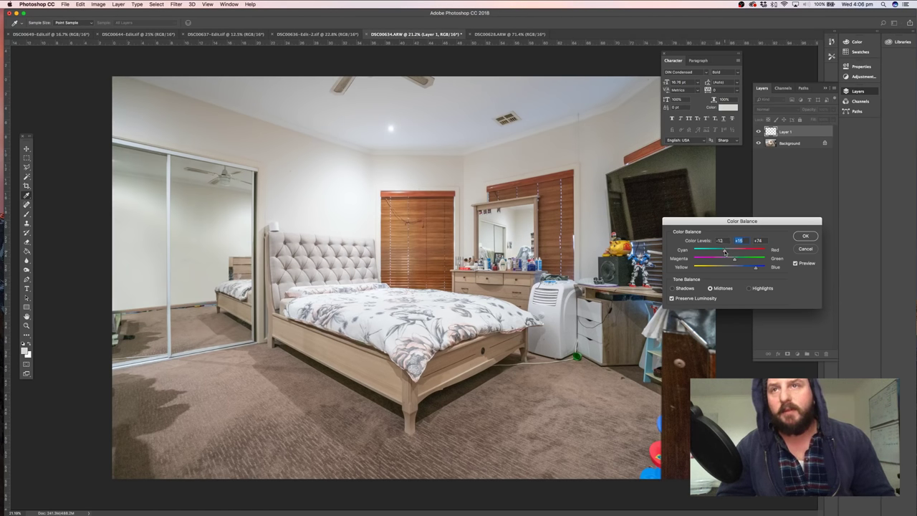
drag(725, 252, 724, 252)
click(802, 236)
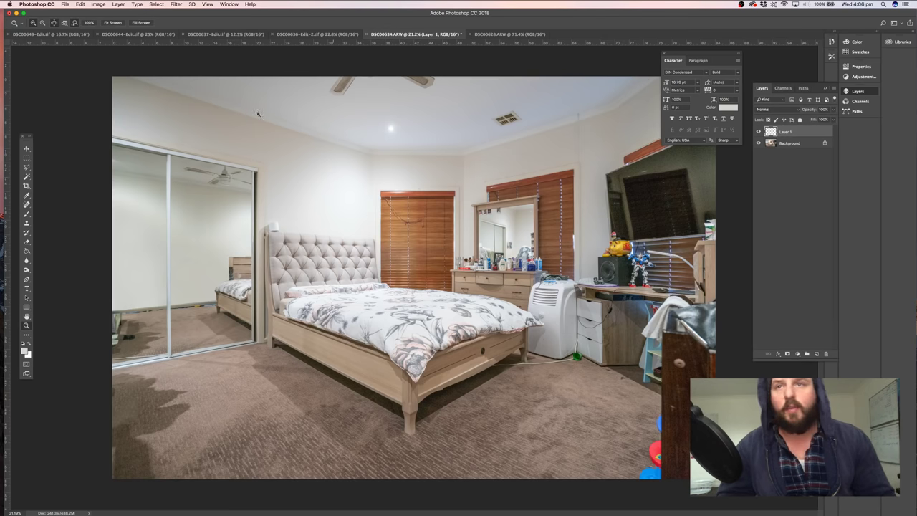
Adjust the skirting board's tone on Layer 1 with Brightness/Contrast to match the reflected room
click(99, 5)
key(Escape)
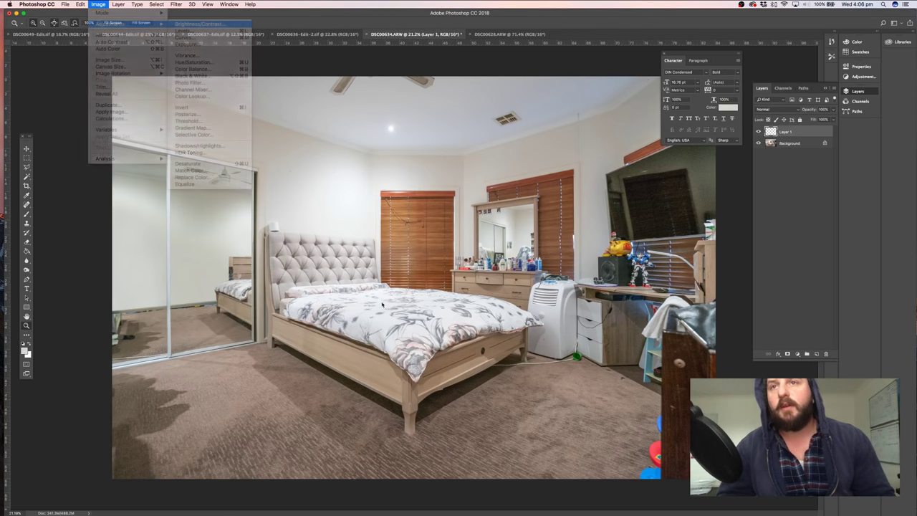
key(i)
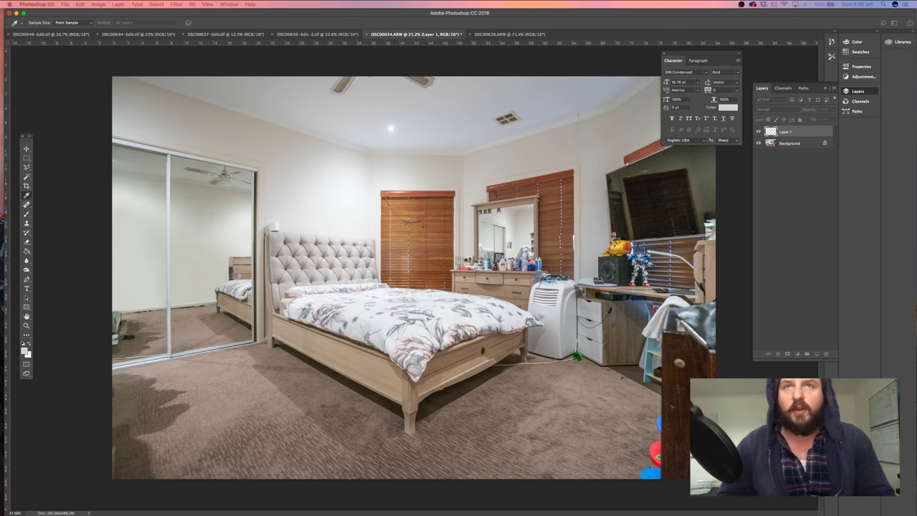
key(z)
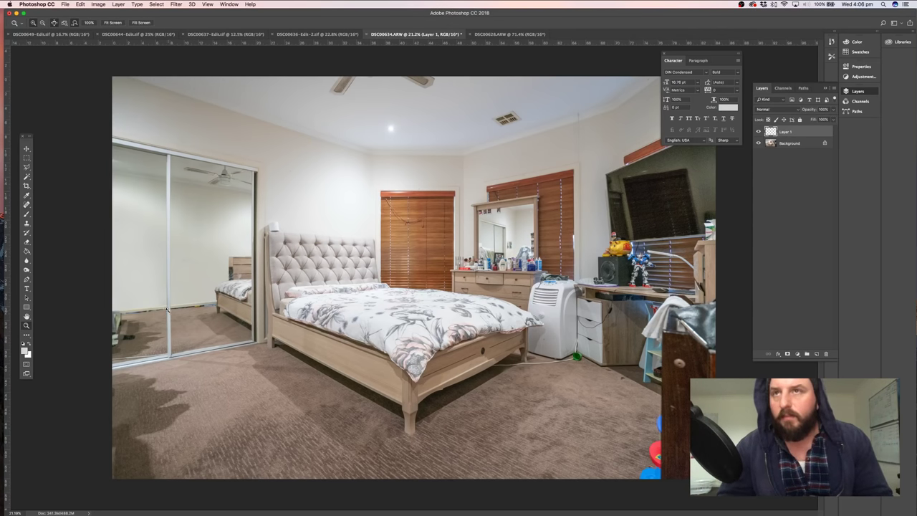
Clone carpet over the leftover clutter strip beneath the skirting board in both mirror panels, working on the Background layer
drag(167, 310, 201, 309)
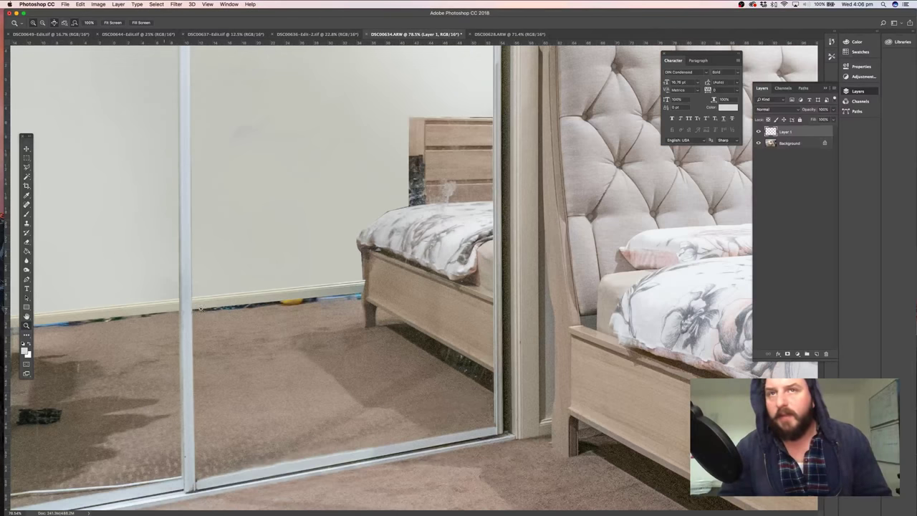
drag(147, 332, 296, 285)
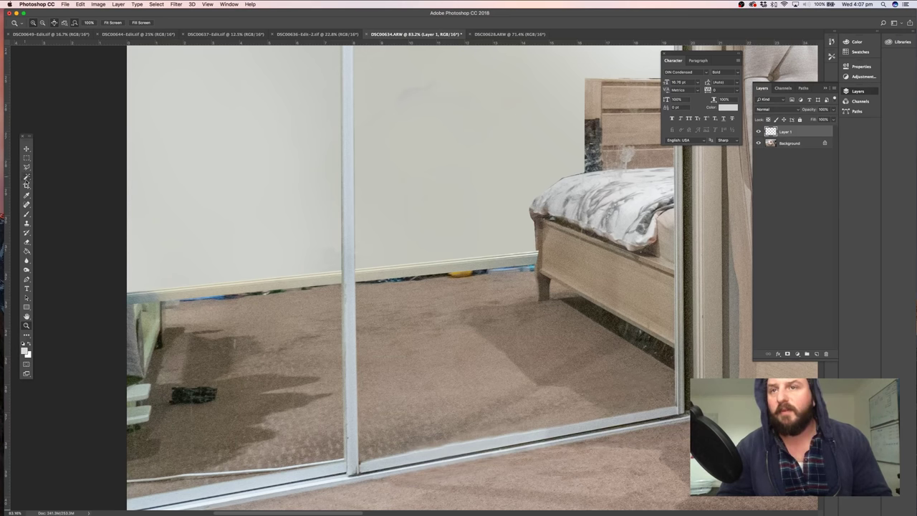
drag(326, 408, 314, 371)
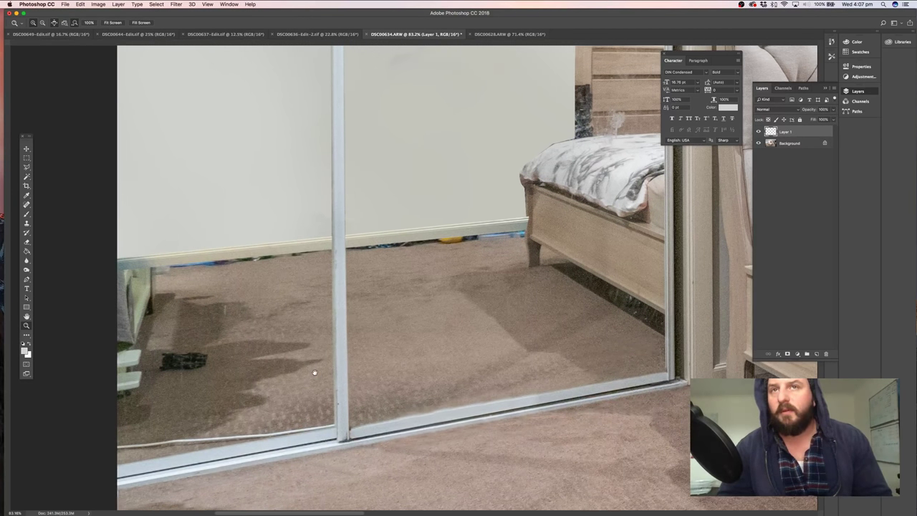
click(27, 222)
click(788, 143)
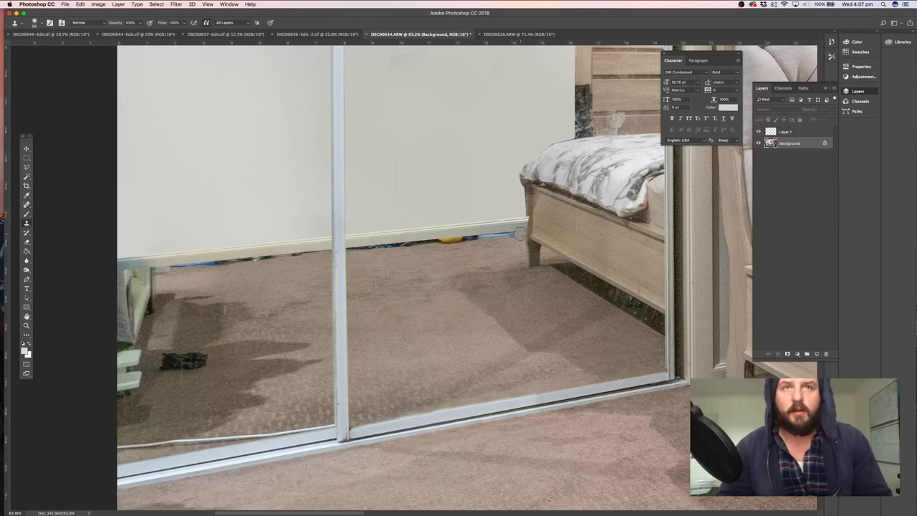
mouse_move(520, 232)
mouse_down()
mouse_move(427, 258)
mouse_move(427, 245)
mouse_move(370, 255)
mouse_up()
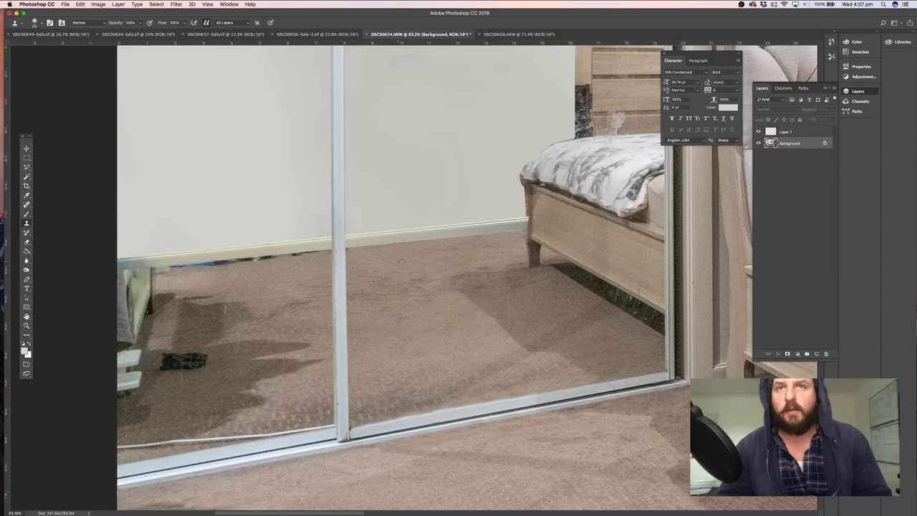
alt+click(446, 256)
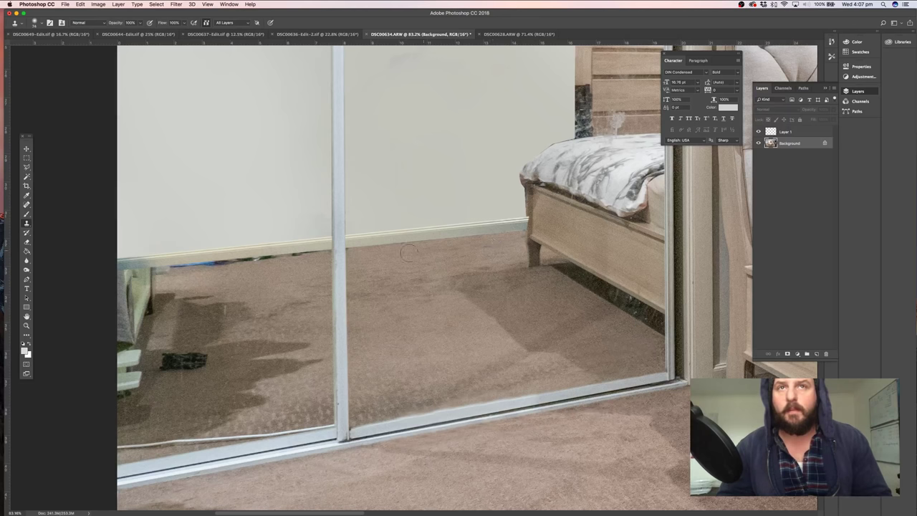
drag(332, 258, 162, 272)
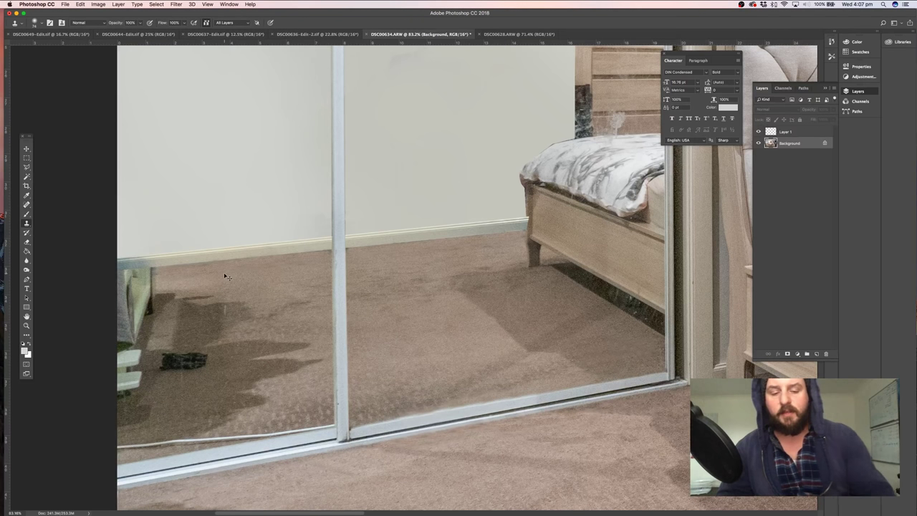
Trim the end of the skirting board overlapping the reflected bed leg from Layer 1, using a Polygonal Lasso selection
key(super+minus)
key(super+minus)
key(super+minus)
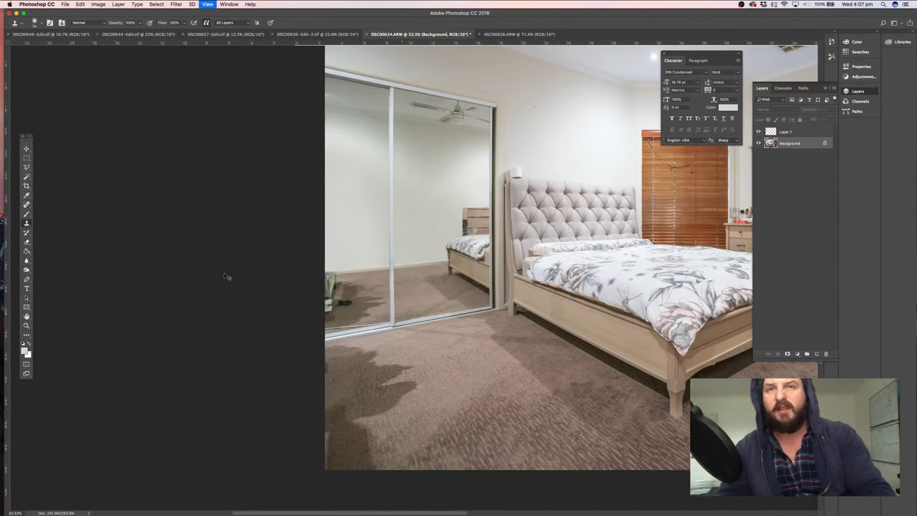
key(super+minus)
key(super+minus)
key(super+plus)
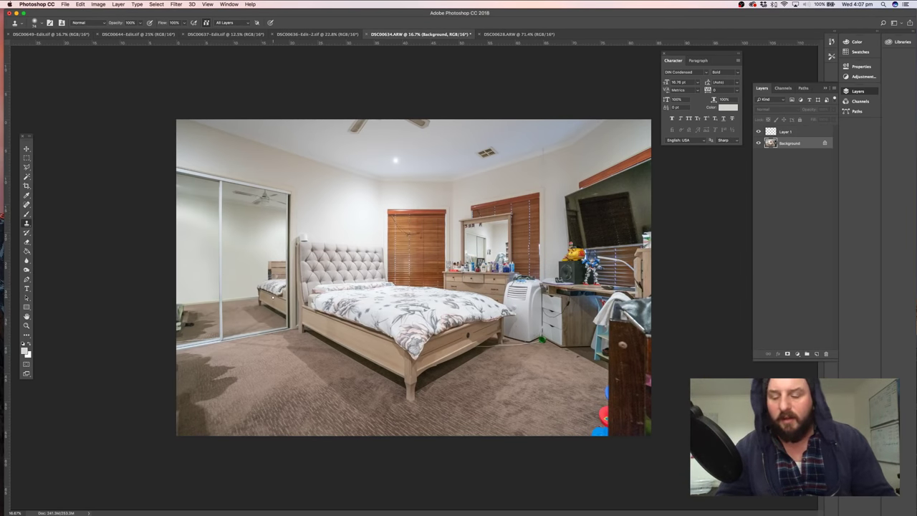
key(z)
drag(258, 295, 610, 287)
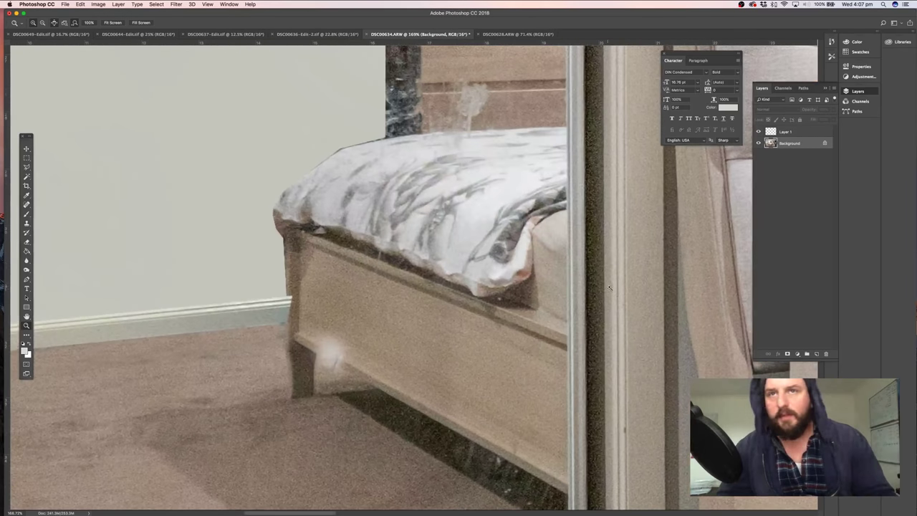
click(797, 133)
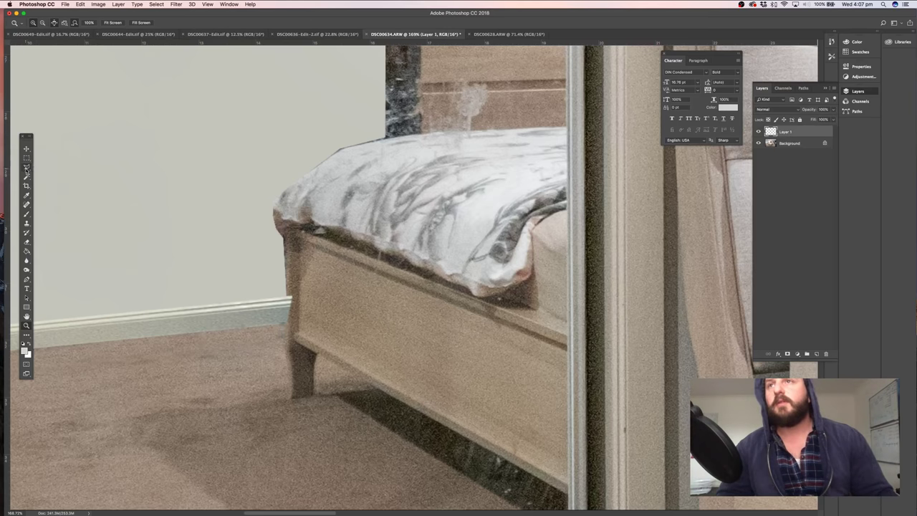
click(27, 167)
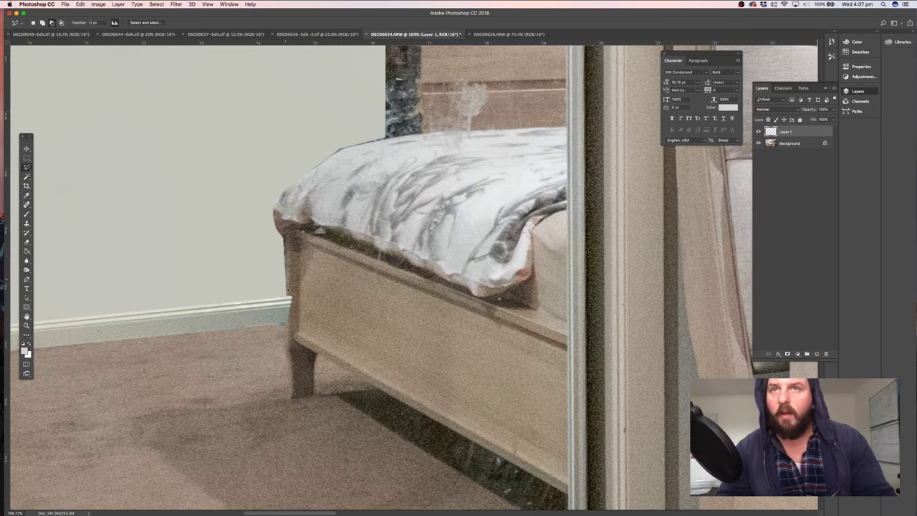
mouse_move(288, 291)
mouse_down()
mouse_move(287, 334)
mouse_move(297, 285)
mouse_move(288, 279)
mouse_up()
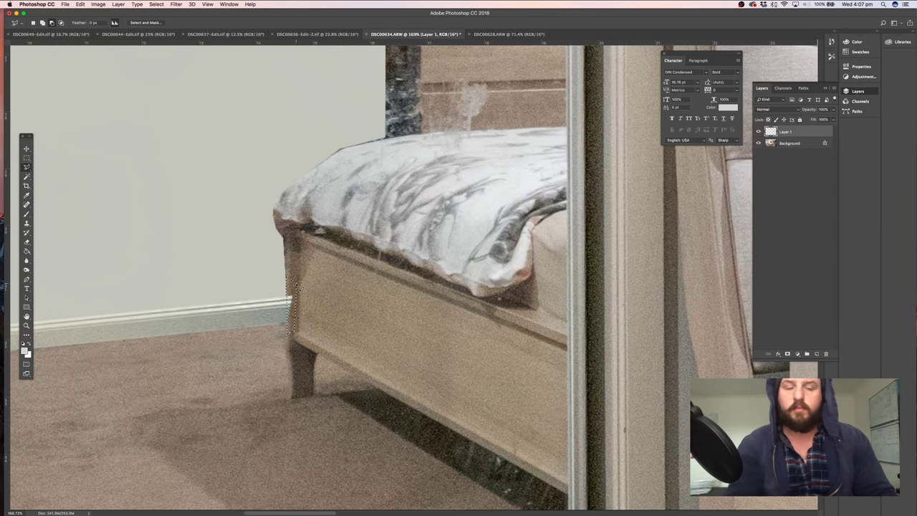
click(27, 157)
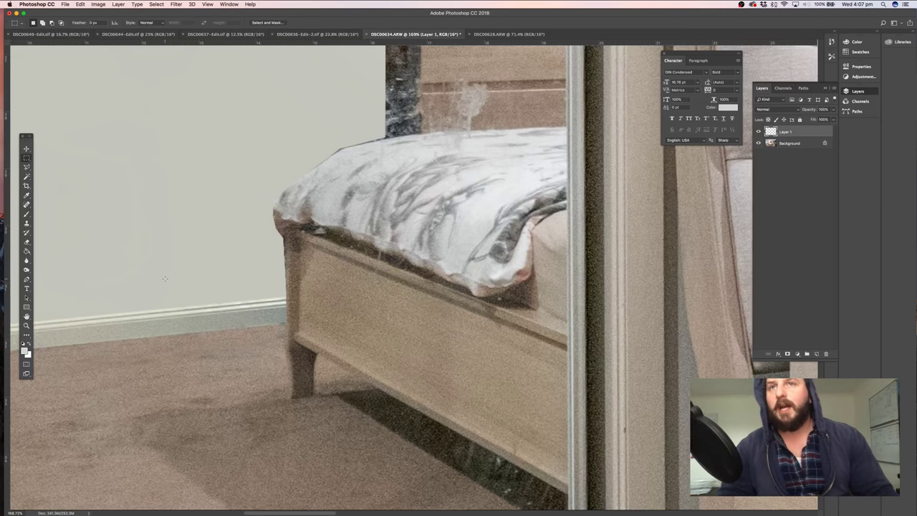
Review the full photo to check the finished skirting board reflection and find the remaining distractions
key(super+minus)
key(super+minus)
key(super+minus)
key(super+minus)
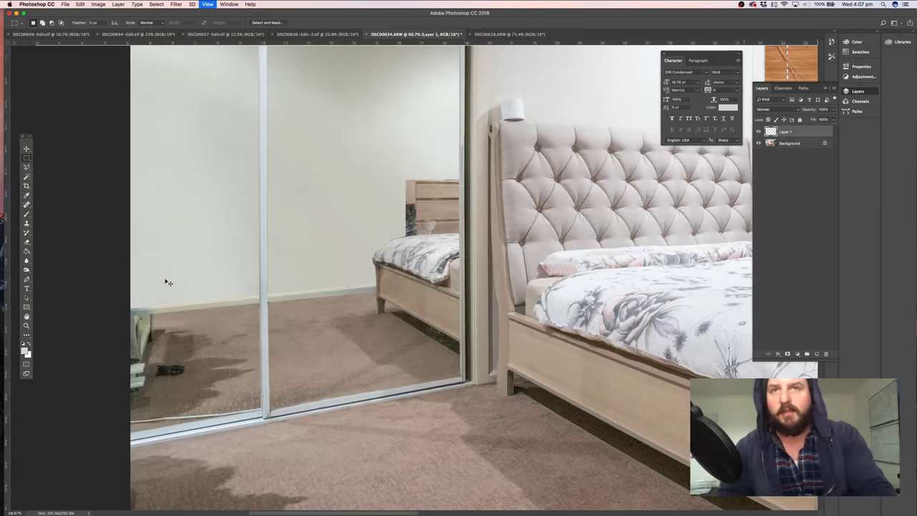
key(super+minus)
key(super+minus)
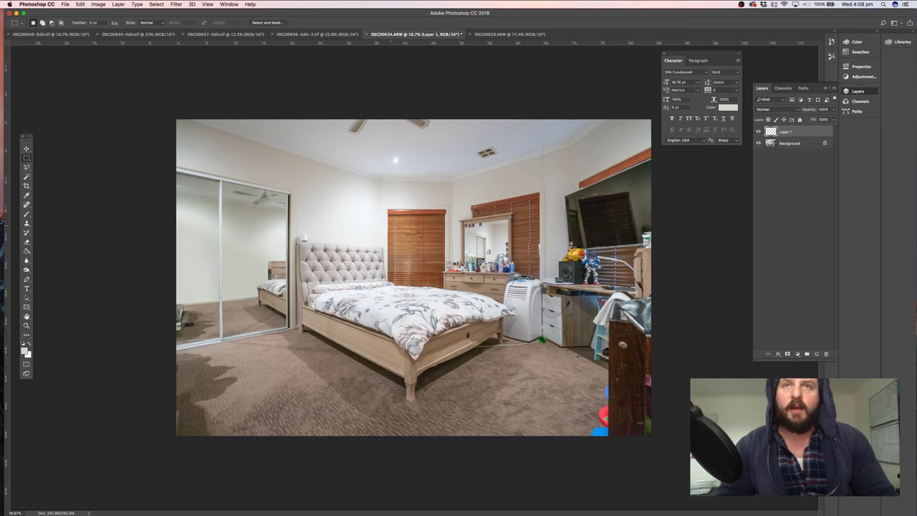
key(z)
mouse_move(415, 228)
mouse_down()
mouse_move(425, 228)
mouse_move(414, 227)
mouse_up()
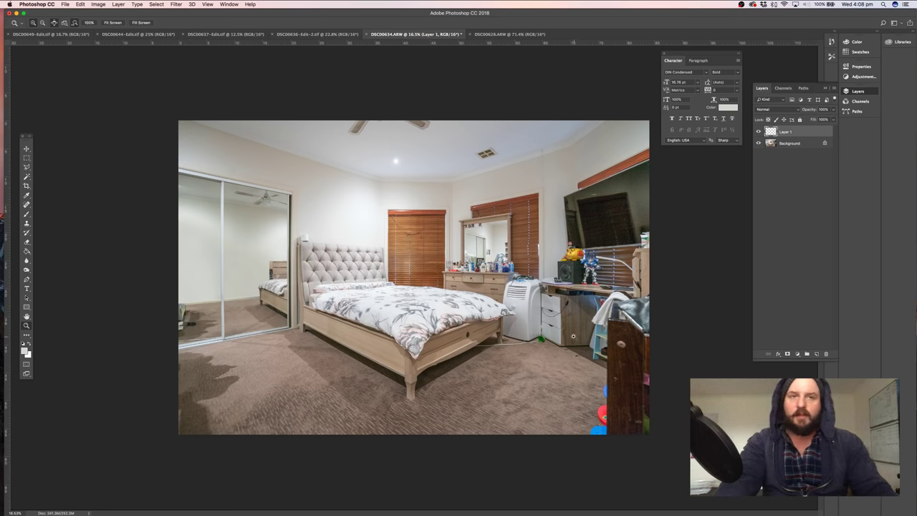
mouse_move(565, 336)
mouse_down()
mouse_move(605, 341)
mouse_move(573, 343)
mouse_up()
key(ctrl+r)
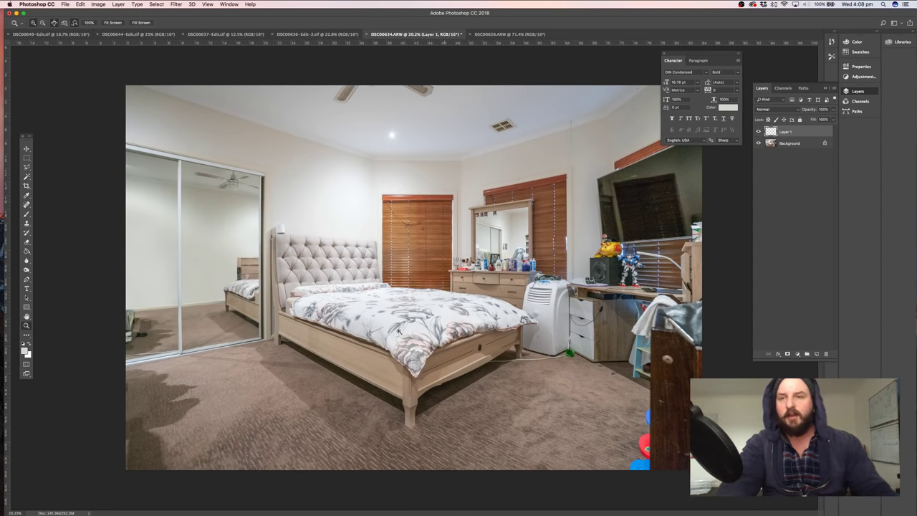
Clone lit carpet over the dark shadow on the bedroom floor in front of the mirrored door with the Clone Stamp
drag(148, 328, 41, 271)
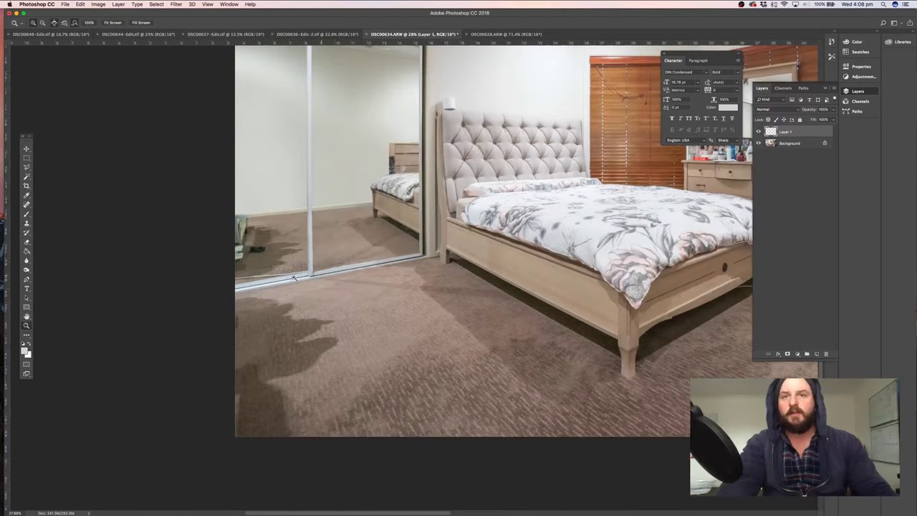
key(s)
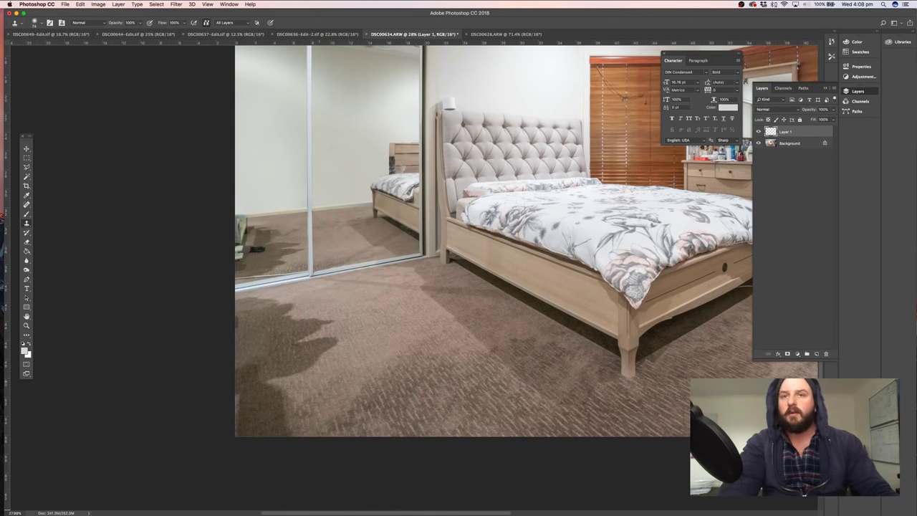
alt+click(318, 410)
mouse_move(307, 360)
mouse_down()
mouse_move(298, 329)
mouse_move(370, 382)
mouse_move(335, 343)
mouse_move(316, 362)
mouse_move(324, 327)
mouse_move(312, 372)
mouse_move(297, 370)
mouse_move(318, 332)
mouse_move(303, 336)
mouse_move(287, 322)
mouse_move(296, 362)
mouse_move(272, 387)
mouse_move(270, 376)
mouse_move(281, 381)
mouse_move(276, 431)
mouse_move(287, 438)
mouse_move(278, 412)
mouse_move(251, 435)
mouse_move(244, 416)
mouse_move(259, 361)
mouse_move(255, 379)
mouse_move(240, 322)
mouse_up()
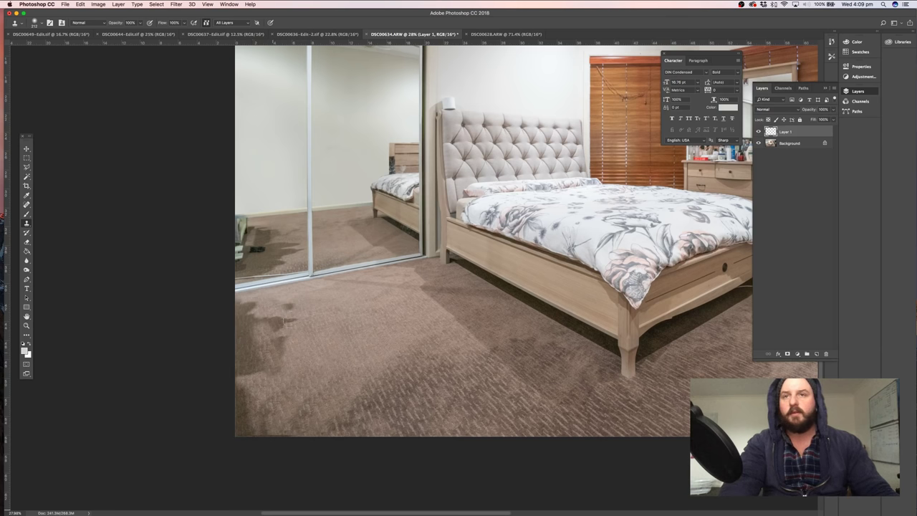
drag(288, 308, 279, 320)
Clone shaded carpet over the clutter reflected at the outer edge of the mirrored door
drag(320, 296, 349, 330)
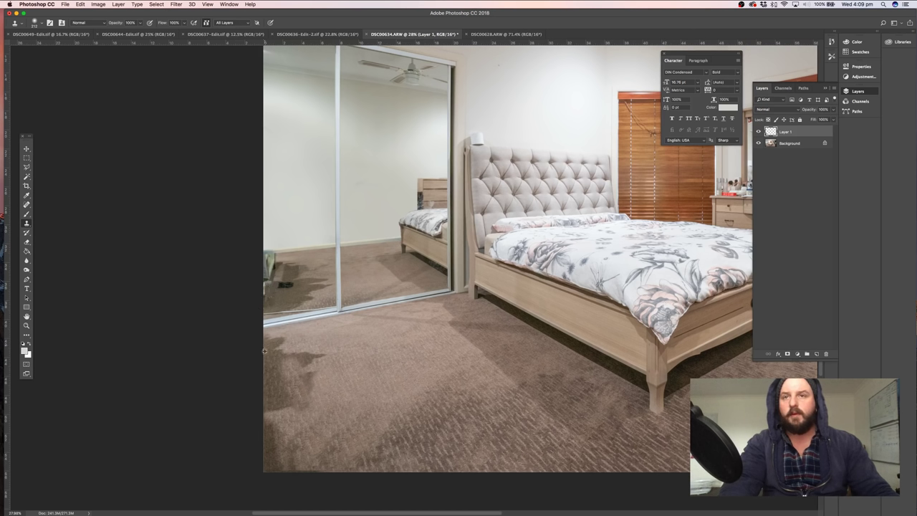
alt+click(268, 375)
mouse_move(267, 295)
mouse_down()
mouse_move(276, 284)
mouse_move(289, 285)
mouse_move(283, 301)
mouse_move(305, 297)
mouse_move(312, 280)
mouse_move(301, 284)
mouse_move(313, 290)
mouse_move(291, 268)
mouse_move(266, 272)
mouse_move(277, 277)
mouse_up()
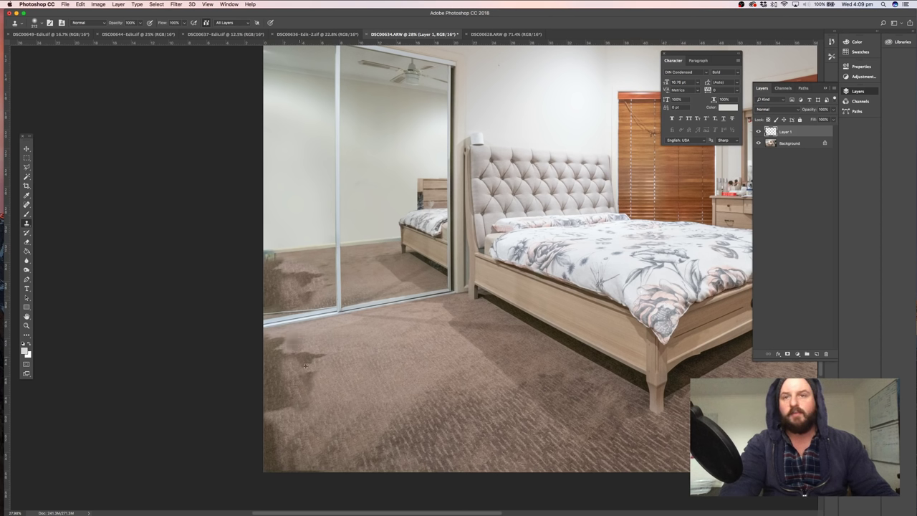
Clone lit carpet over the remaining dark blotches on the floor before the mirrored door and in its carpet reflection
alt+click(330, 367)
mouse_move(324, 362)
mouse_down()
mouse_move(301, 357)
mouse_move(309, 378)
mouse_move(295, 360)
mouse_move(331, 377)
mouse_up()
click(296, 401)
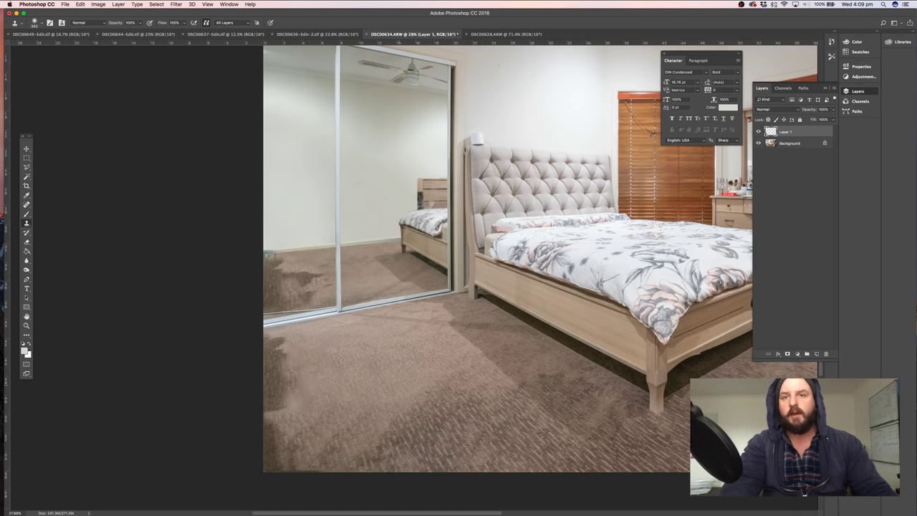
alt+click(374, 275)
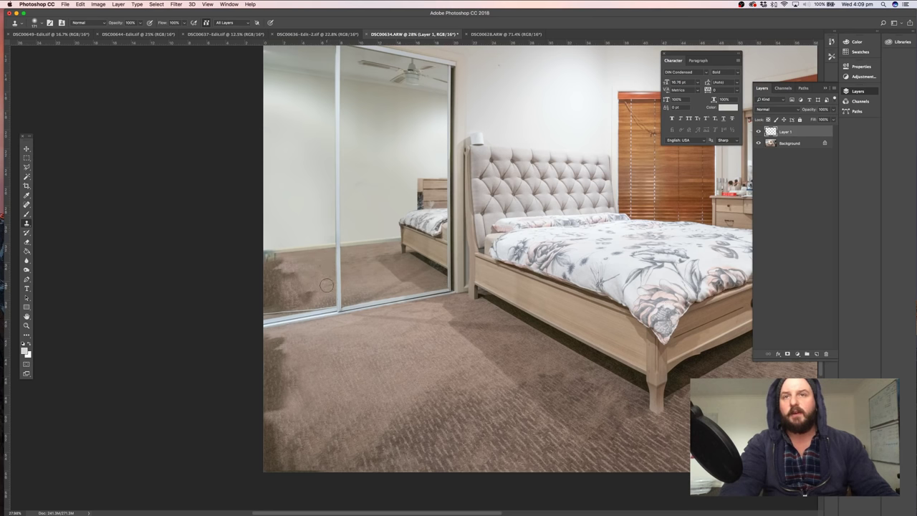
Select the reflected carpet directly above the lower frame of the outer mirrored door with the Polygonal Lasso
key(z)
click(340, 302)
drag(341, 302, 380, 302)
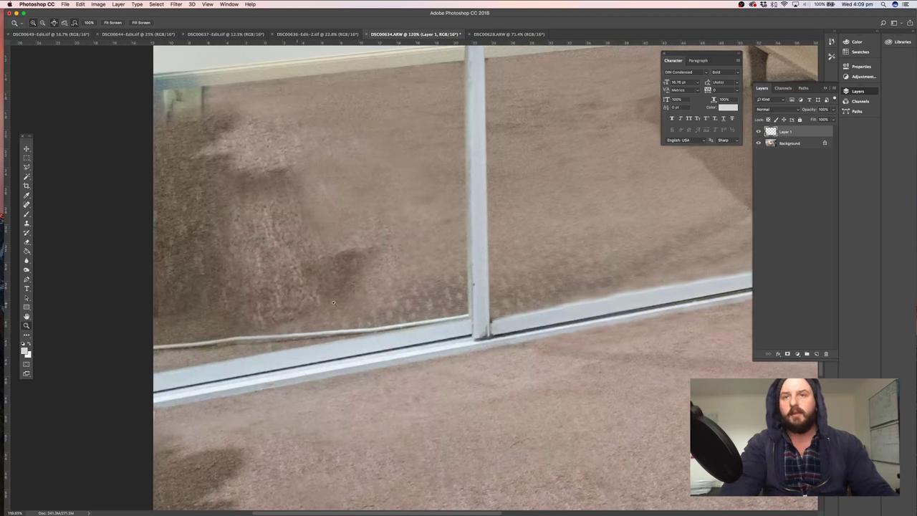
click(26, 166)
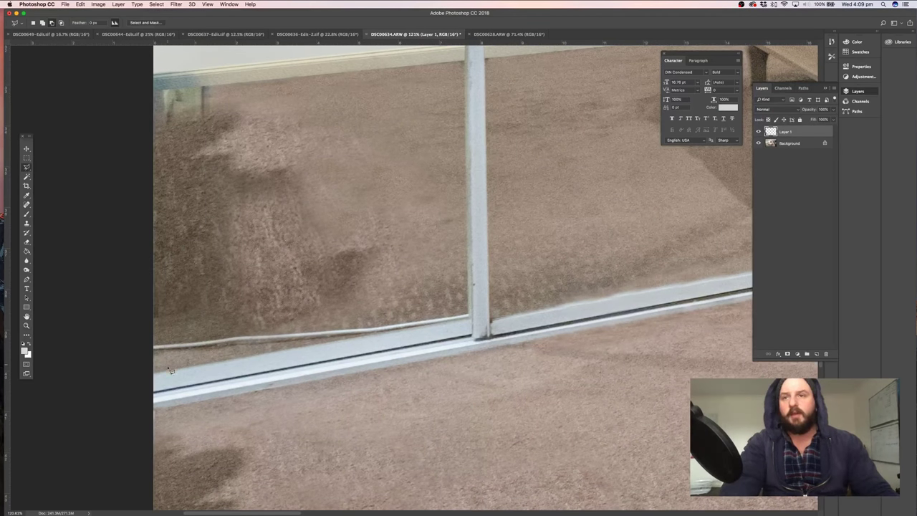
mouse_move(151, 377)
mouse_down()
mouse_move(468, 319)
mouse_move(468, 217)
mouse_move(137, 238)
mouse_move(113, 298)
mouse_move(63, 283)
mouse_up()
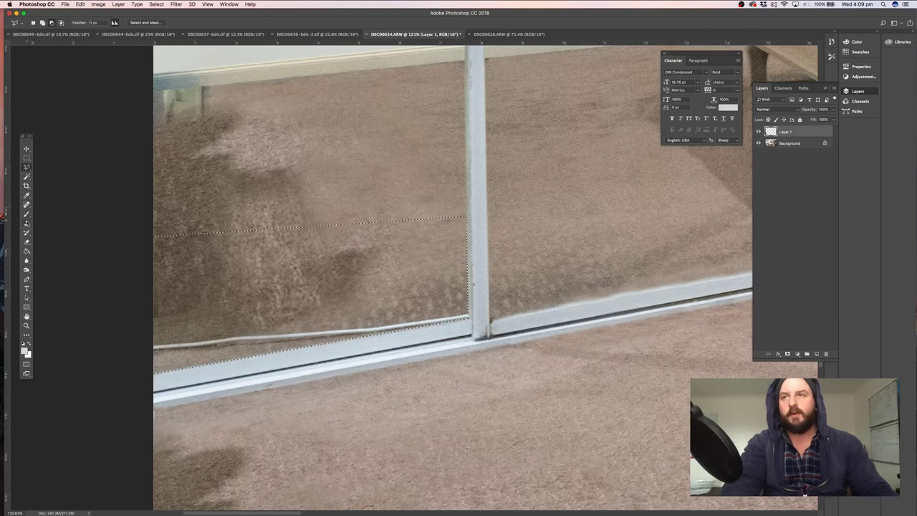
Clone reflected carpet over the white cable along the mirrored door's lower frame within the selection, and deselect the area
click(27, 223)
alt+click(384, 298)
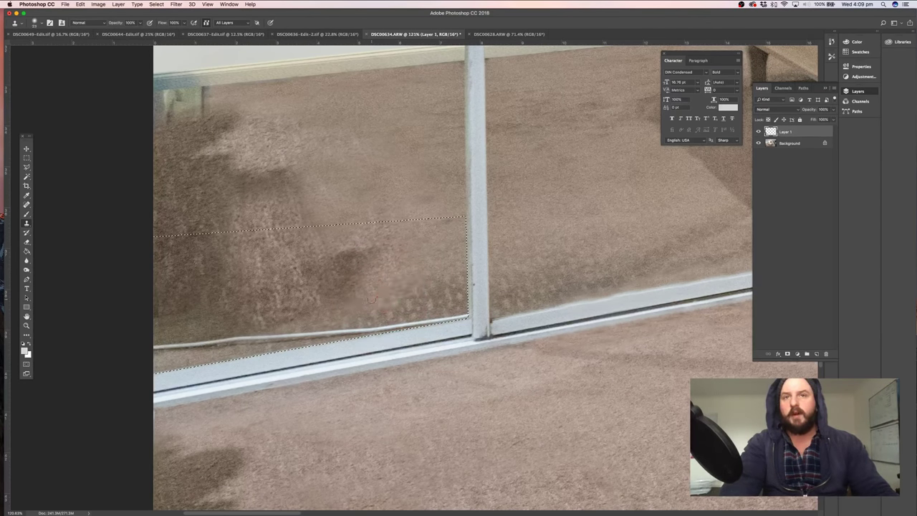
mouse_move(456, 316)
mouse_down()
mouse_move(299, 343)
mouse_move(147, 349)
mouse_move(188, 355)
mouse_move(140, 355)
mouse_move(185, 327)
mouse_move(163, 336)
mouse_up()
alt+click(250, 311)
alt+click(188, 319)
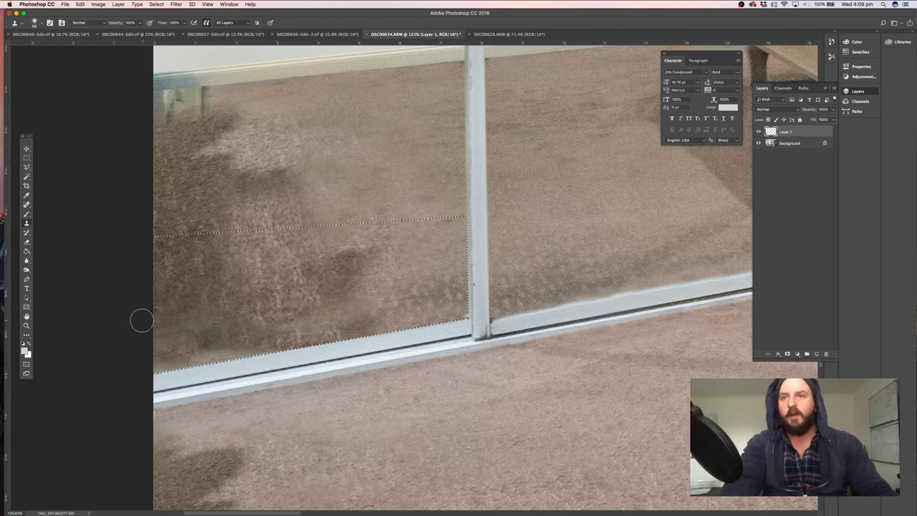
click(27, 158)
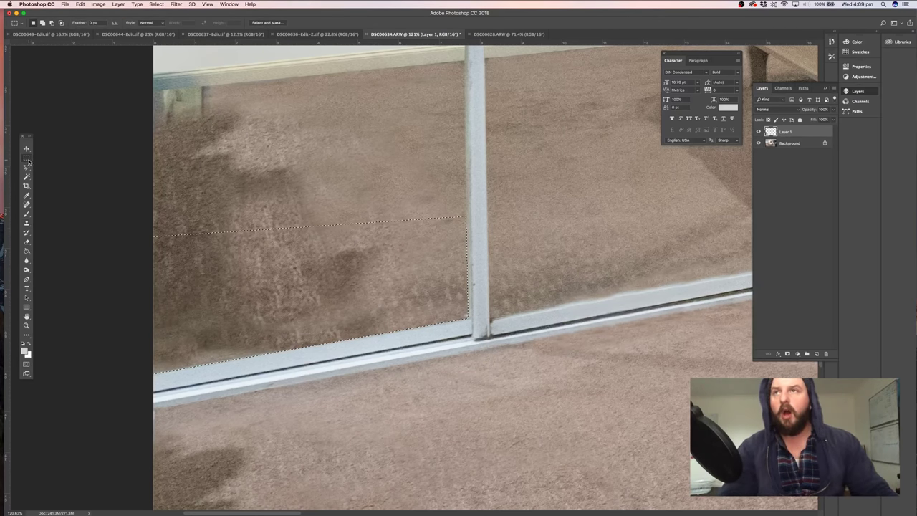
click(209, 185)
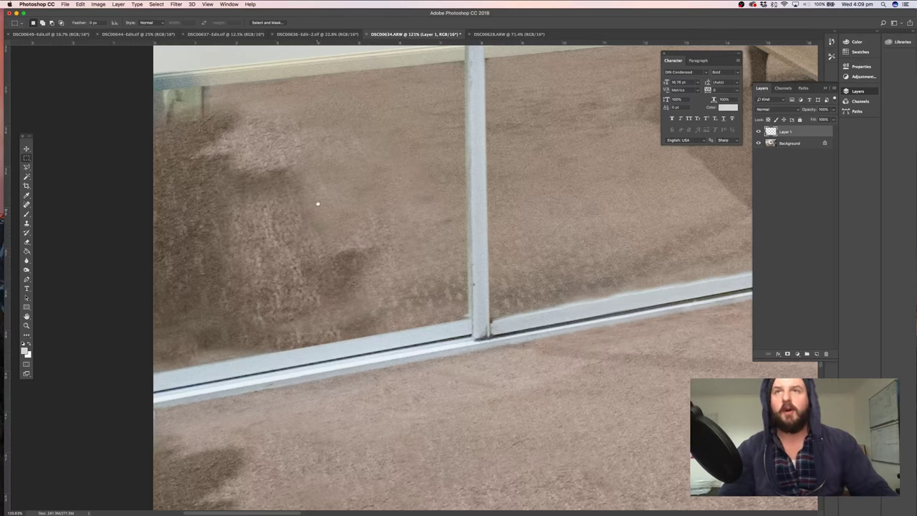
Clone clean skirting board over the bluish patch at its outer end in the mirror reflection on Layer 1
drag(318, 199, 312, 301)
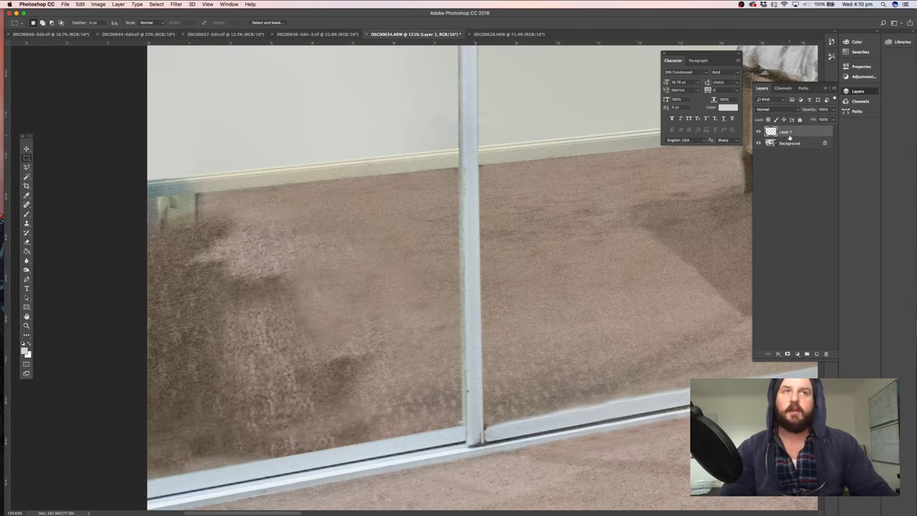
click(27, 224)
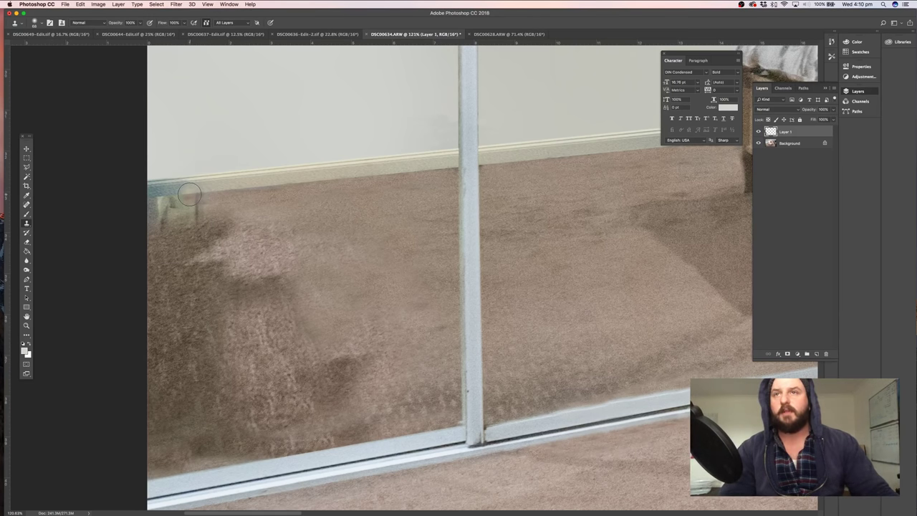
mouse_move(190, 193)
mouse_down()
mouse_move(147, 195)
mouse_move(205, 192)
mouse_up()
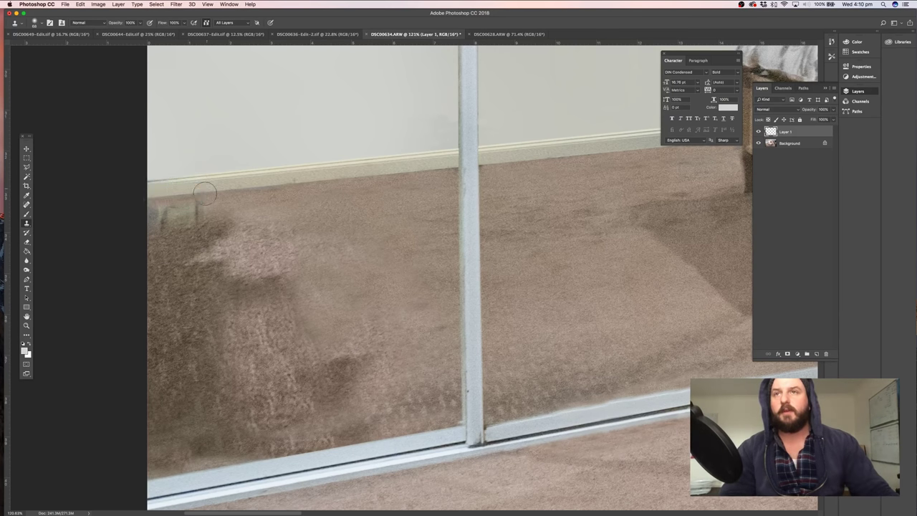
Clone shaded carpet on the Background layer over the clutter remnants below the outer end of the reflected skirting board
click(782, 145)
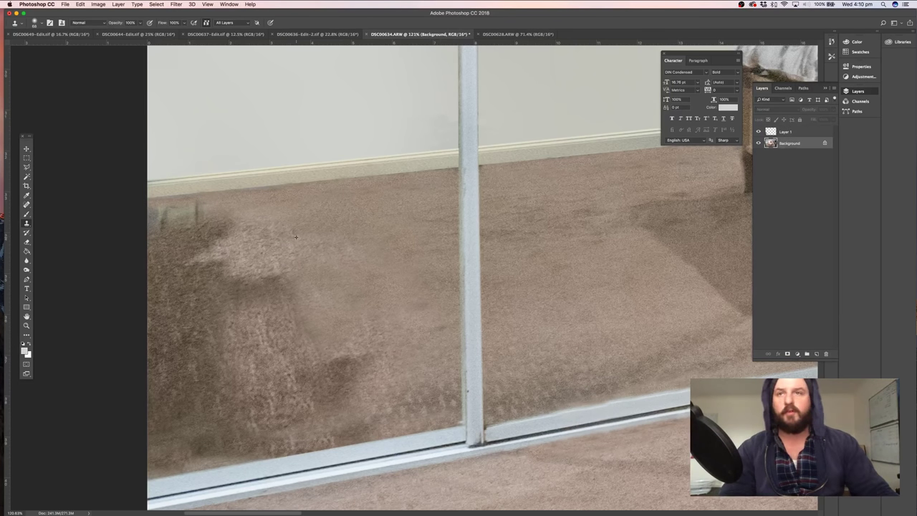
alt+click(183, 274)
mouse_move(192, 221)
mouse_down()
mouse_move(163, 218)
mouse_move(159, 231)
mouse_move(152, 215)
mouse_up()
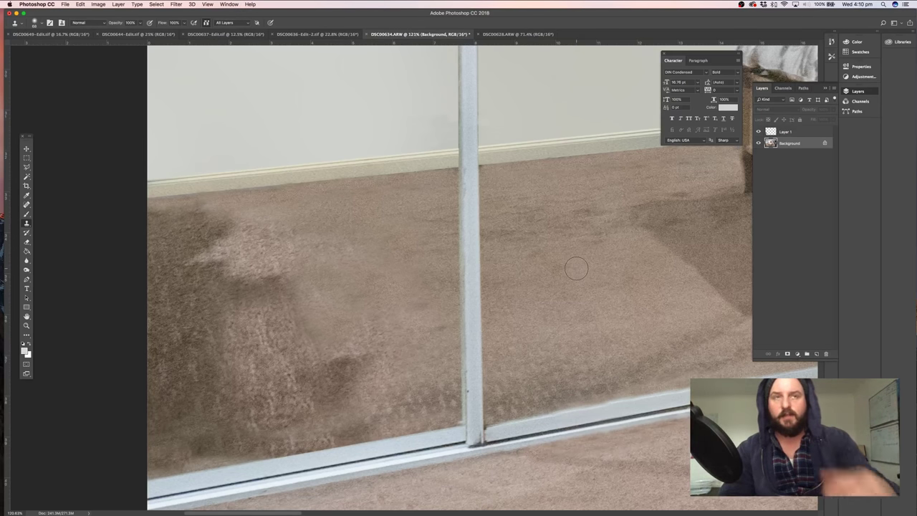
Clone lit carpet on Layer 1 over the dark shadow left at the outer edge of the bedroom floor
key(super+minus)
key(super+minus)
key(super+minus)
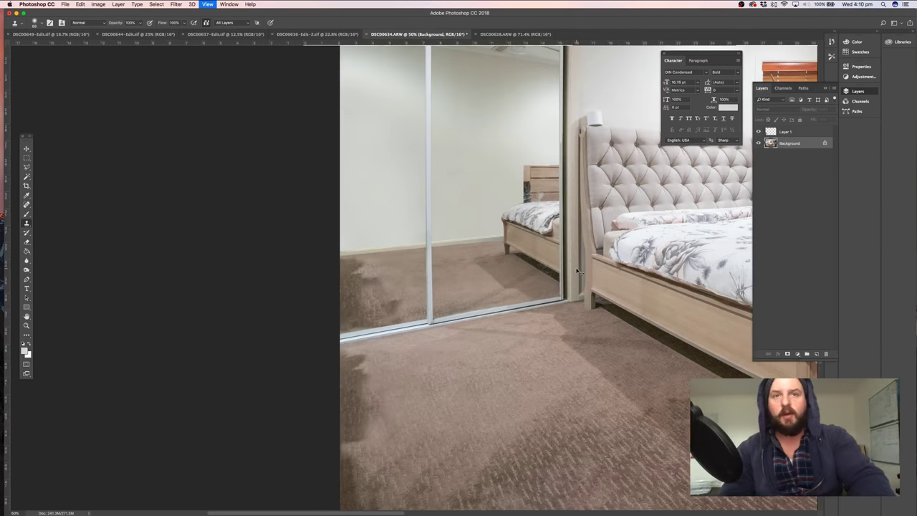
key(super+minus)
key(super+minus)
key(super+minus)
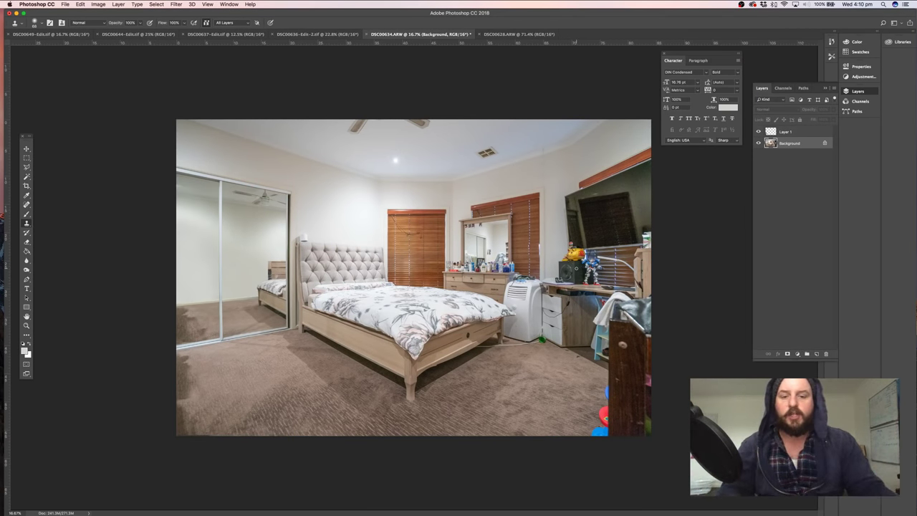
key(z)
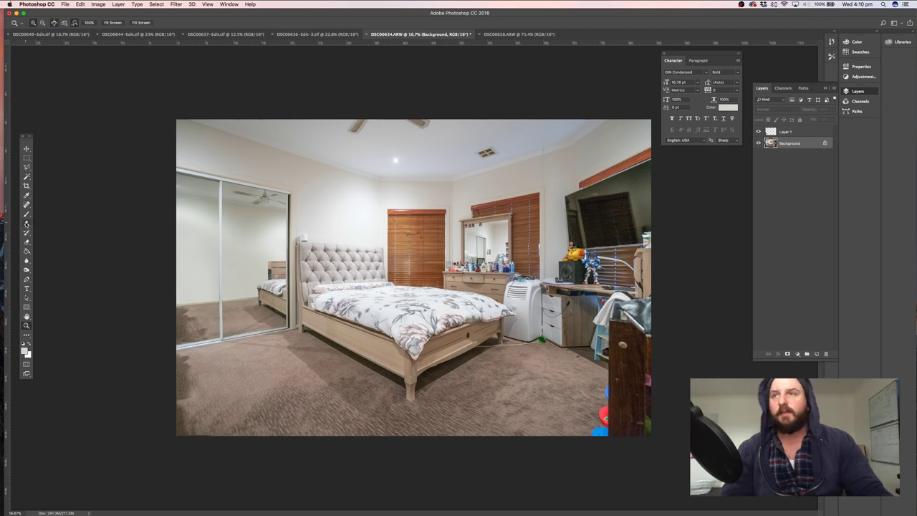
click(27, 223)
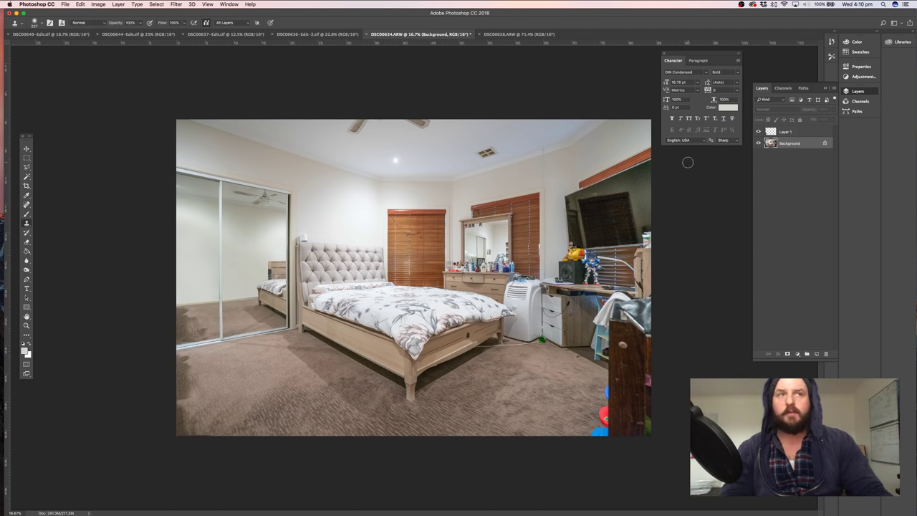
click(801, 132)
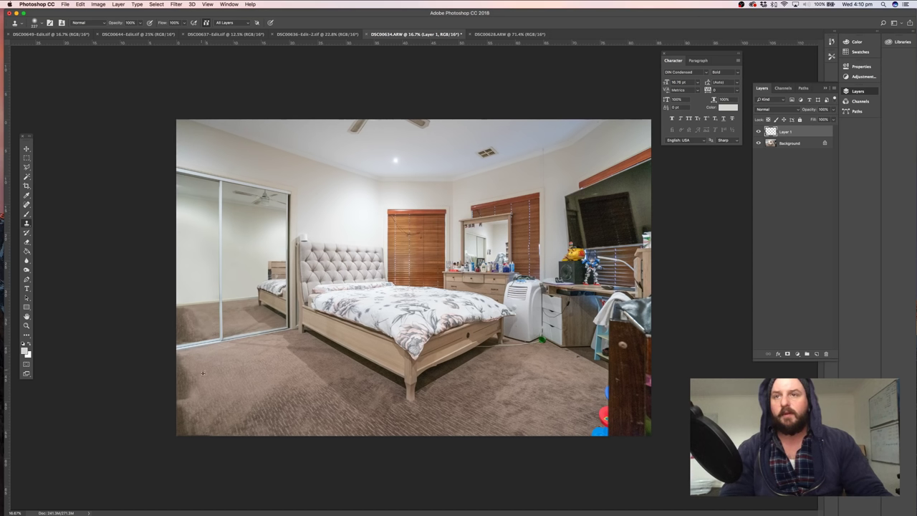
drag(196, 395, 203, 392)
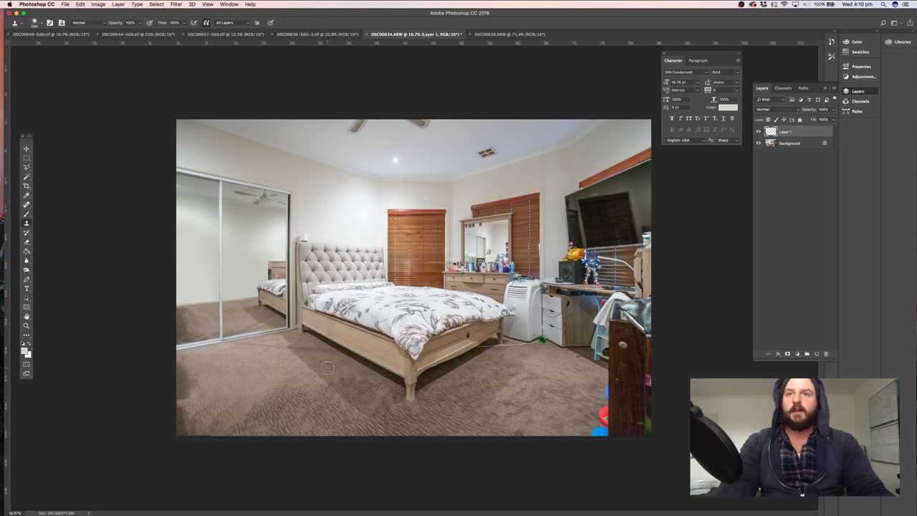
Clone clean wood on the Background layer over the dark patch covering the lower post of the reflected wooden bedhead
key(z)
drag(273, 274, 345, 273)
drag(217, 273, 319, 244)
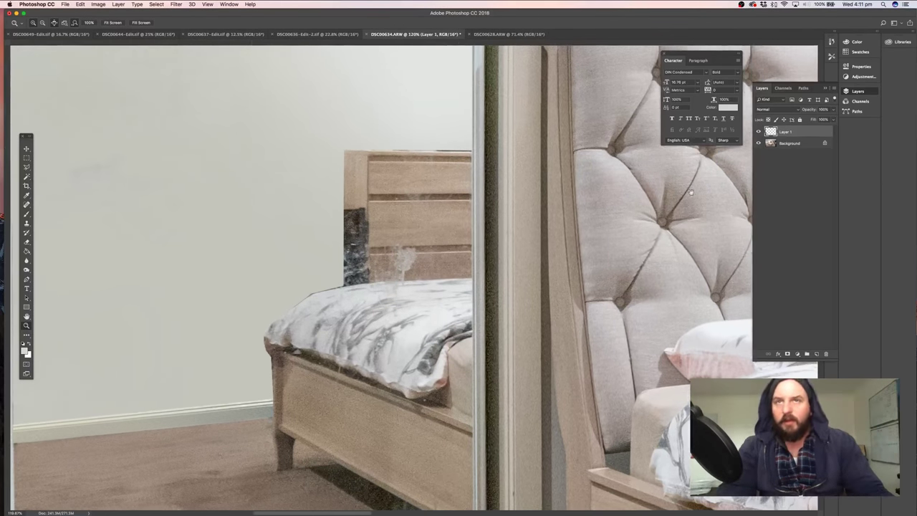
click(776, 144)
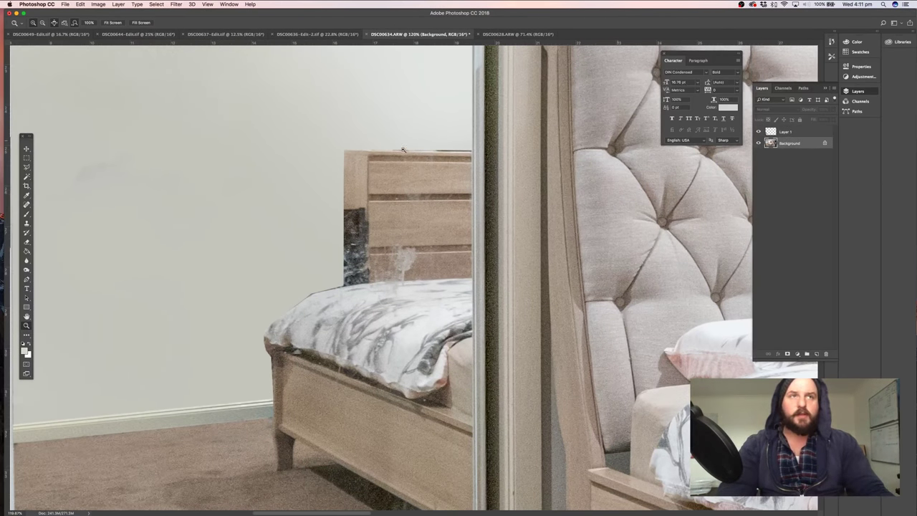
click(27, 223)
alt+click(358, 198)
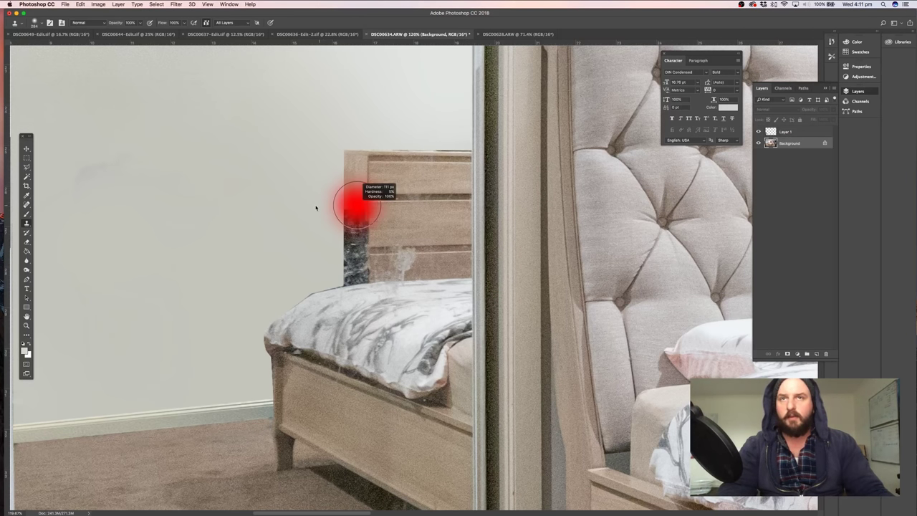
alt+click(345, 177)
click(342, 212)
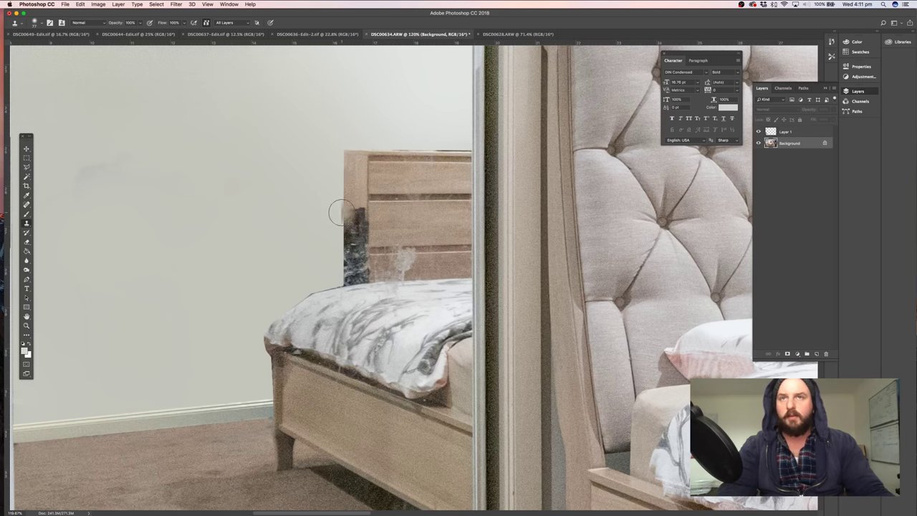
click(344, 212)
mouse_move(345, 215)
mouse_down()
mouse_move(360, 224)
mouse_move(354, 250)
mouse_up()
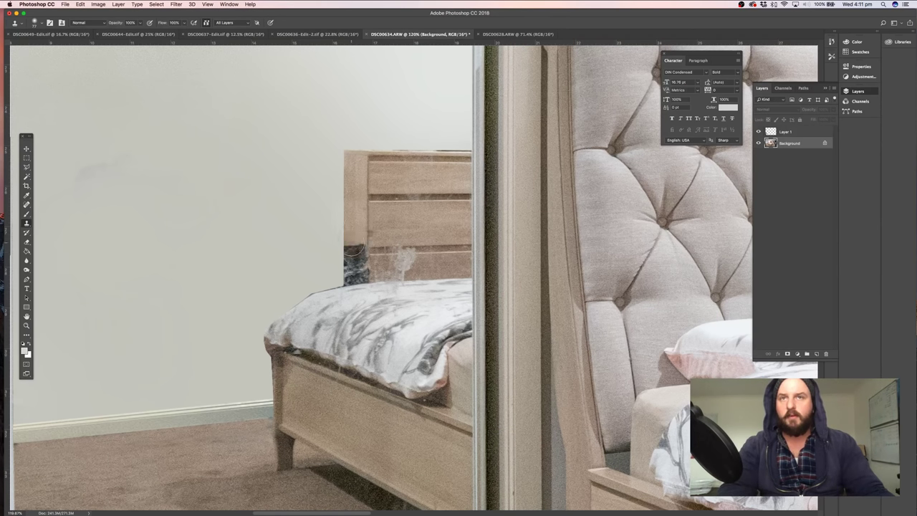
click(351, 253)
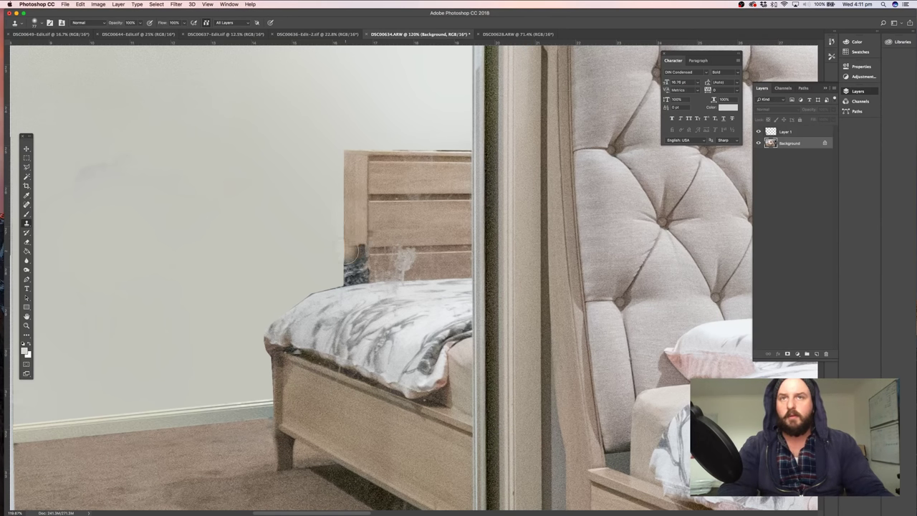
mouse_move(350, 254)
mouse_down()
mouse_move(358, 261)
mouse_move(336, 262)
mouse_move(352, 258)
mouse_move(344, 281)
mouse_up()
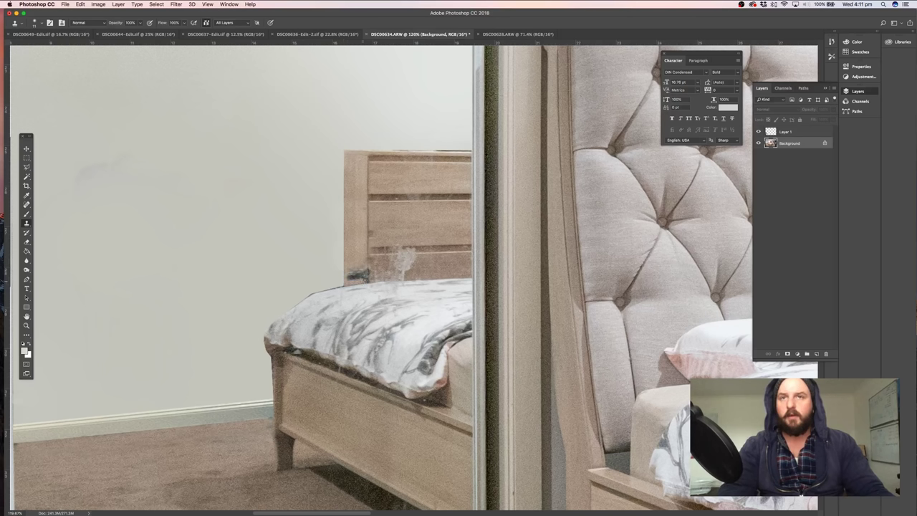
drag(366, 278, 360, 277)
Clone clean wood grain over the pale smudge on the lower slats of the reflected wooden bedhead
alt+click(427, 252)
click(409, 254)
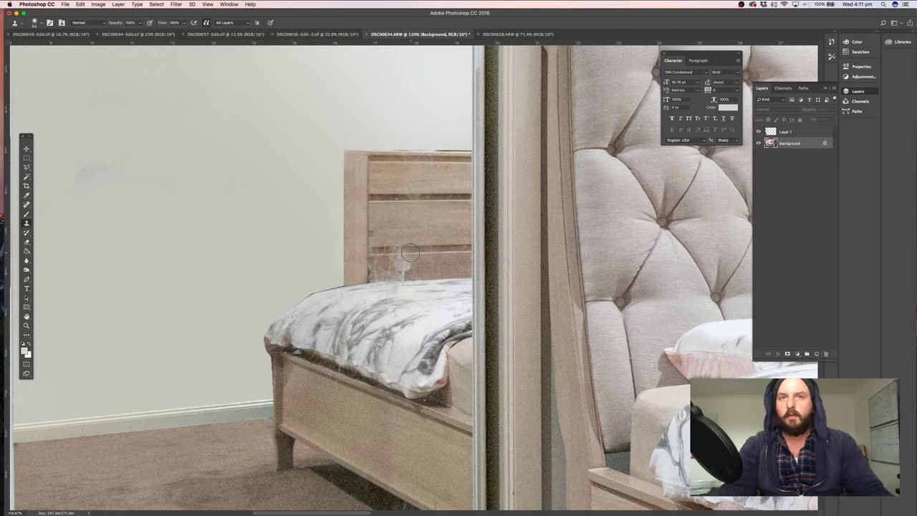
mouse_move(411, 253)
mouse_down()
mouse_move(400, 253)
mouse_move(406, 259)
mouse_up()
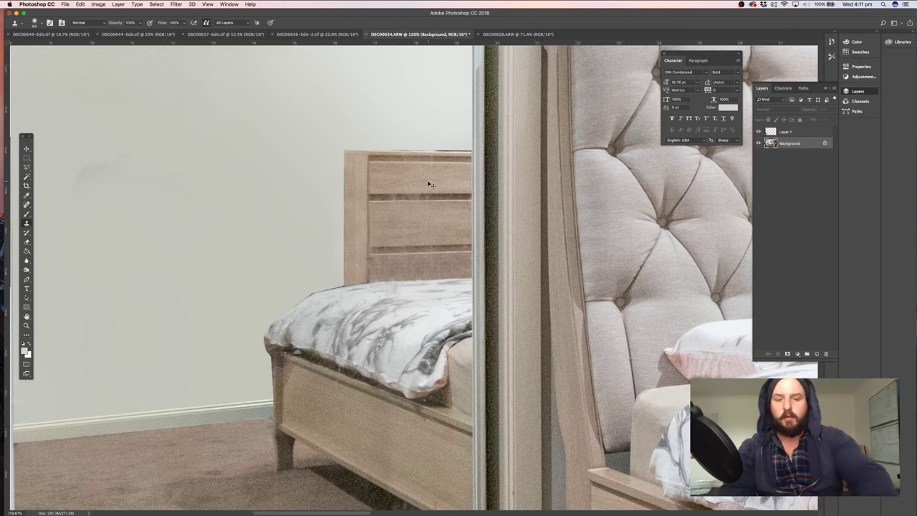
Clone shaded carpet on the Background layer over the section of white cable running beneath the bed rail
key(super+minus)
key(super+minus)
key(super+minus)
key(super+minus)
key(super+minus)
key(super+minus)
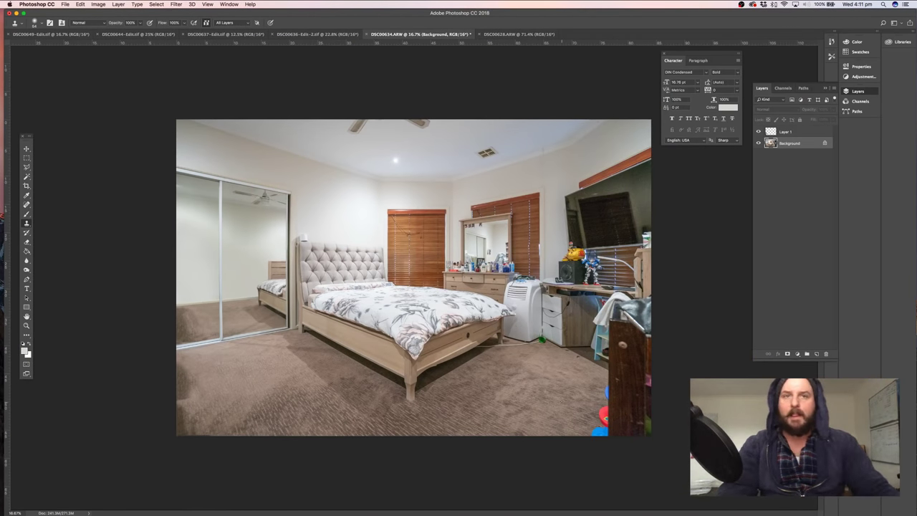
key(z)
drag(525, 343, 601, 341)
drag(439, 336, 439, 336)
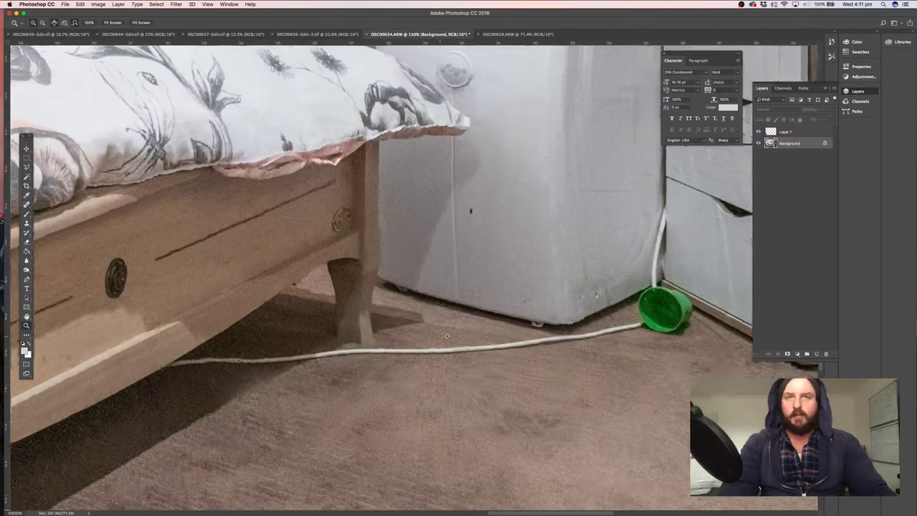
click(26, 223)
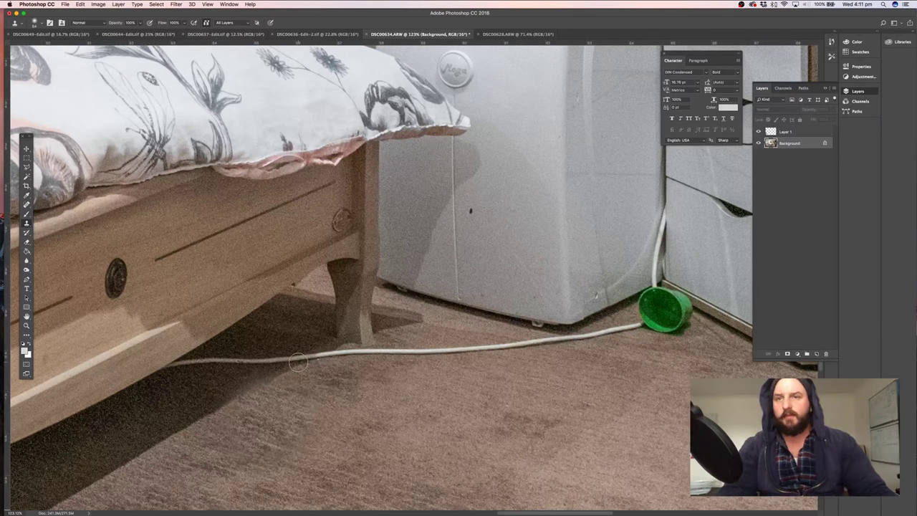
drag(309, 353, 223, 367)
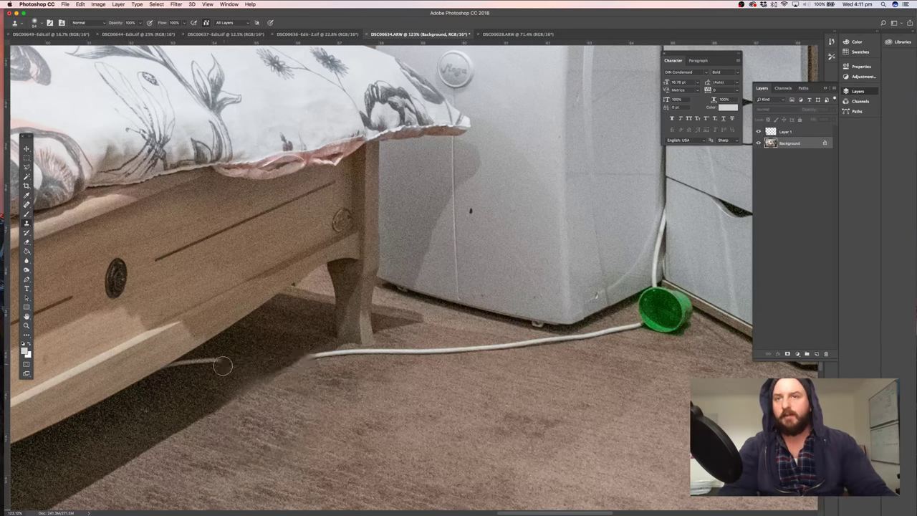
drag(112, 404, 279, 356)
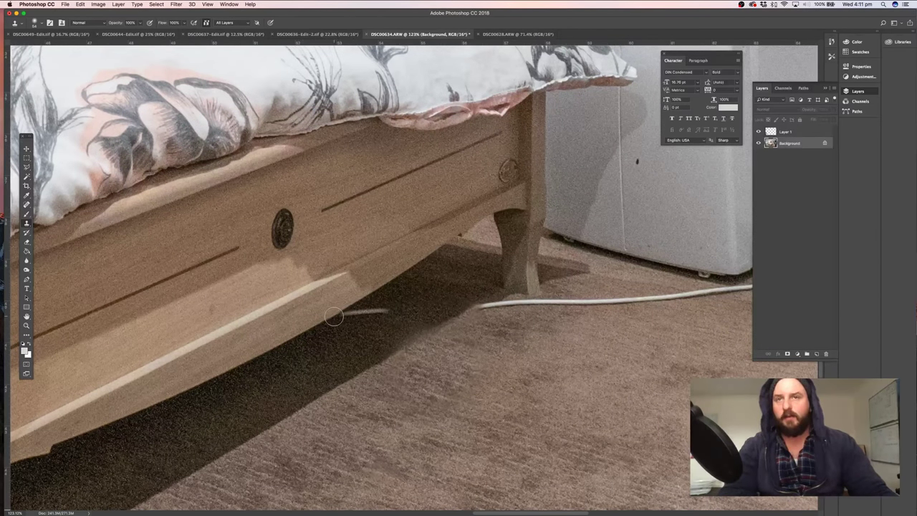
drag(333, 316, 420, 320)
scroll(191, 364, right, 10)
scroll(191, 364, up, 2)
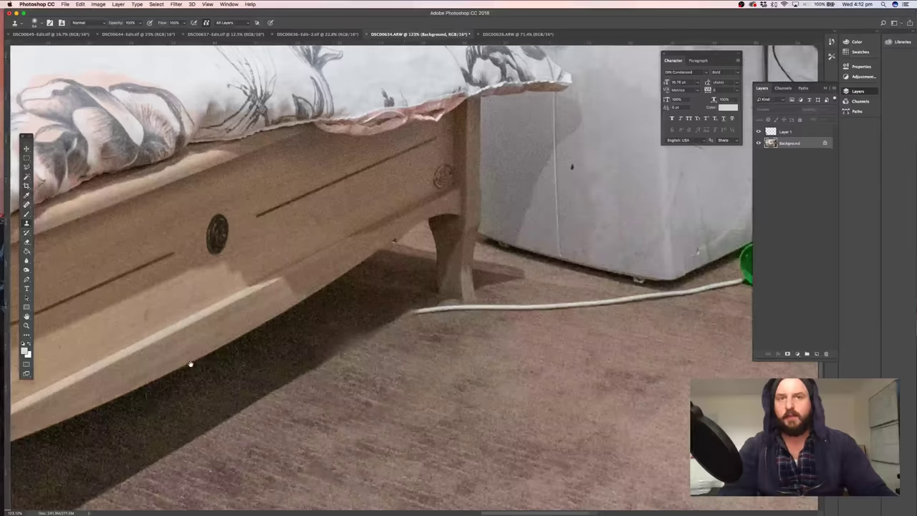
Clone carpet over the remaining white cable across the floor and over the green cup beside the drawer unit
mouse_move(175, 358)
mouse_down()
mouse_move(245, 341)
mouse_move(395, 338)
mouse_move(519, 314)
mouse_up()
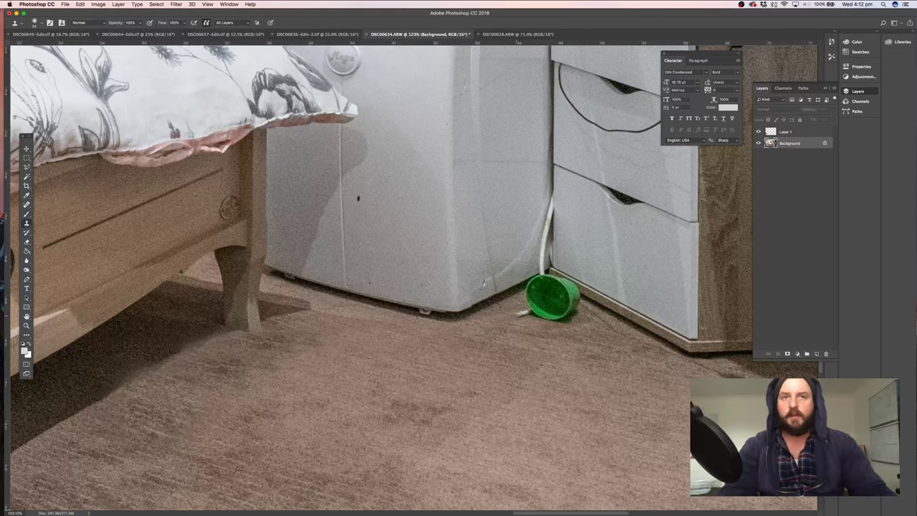
scroll(547, 331, right, 10)
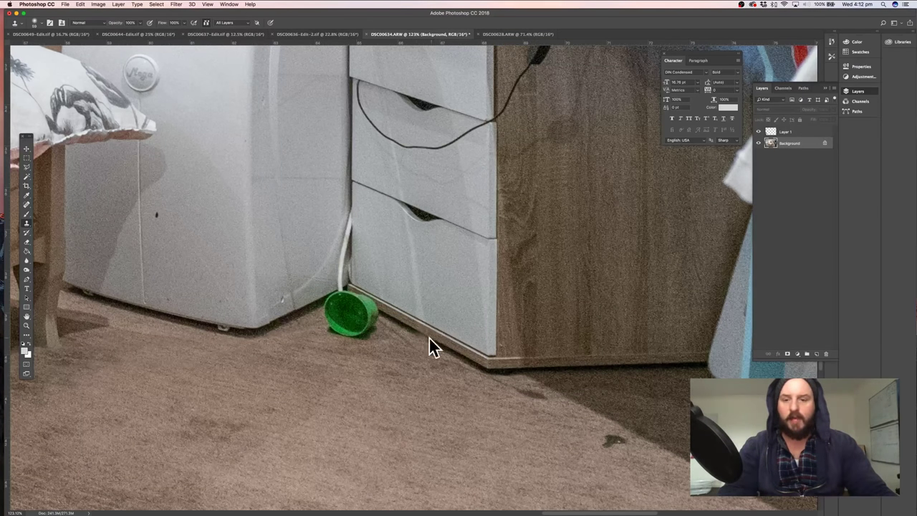
click(378, 313)
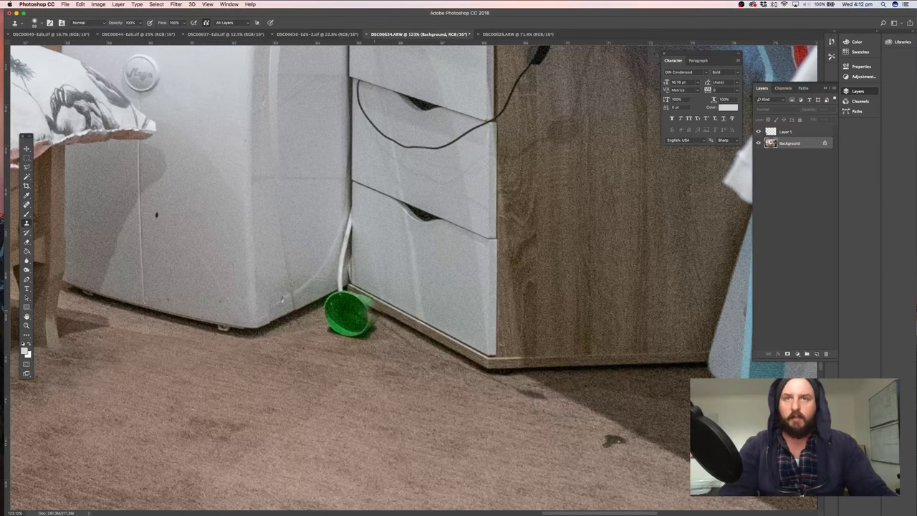
mouse_move(375, 307)
mouse_down()
mouse_move(352, 300)
mouse_move(368, 322)
mouse_move(334, 329)
mouse_move(335, 305)
mouse_up()
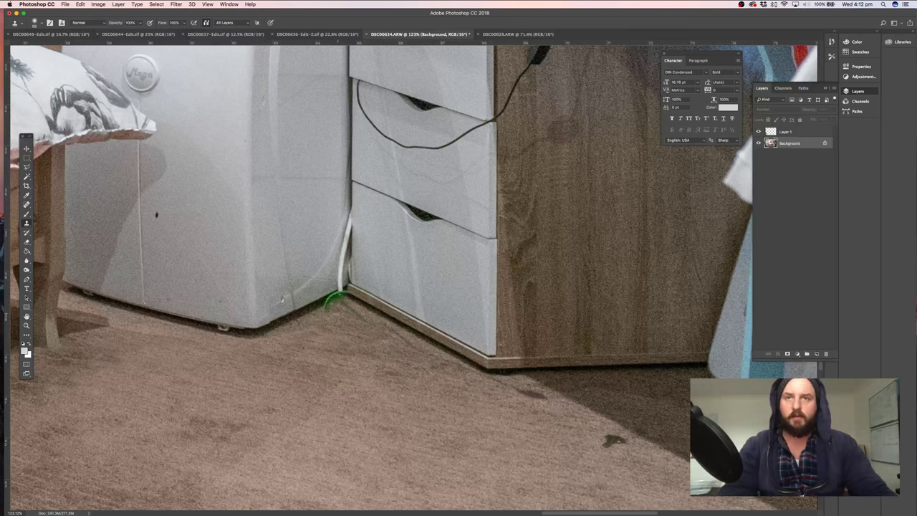
click(336, 298)
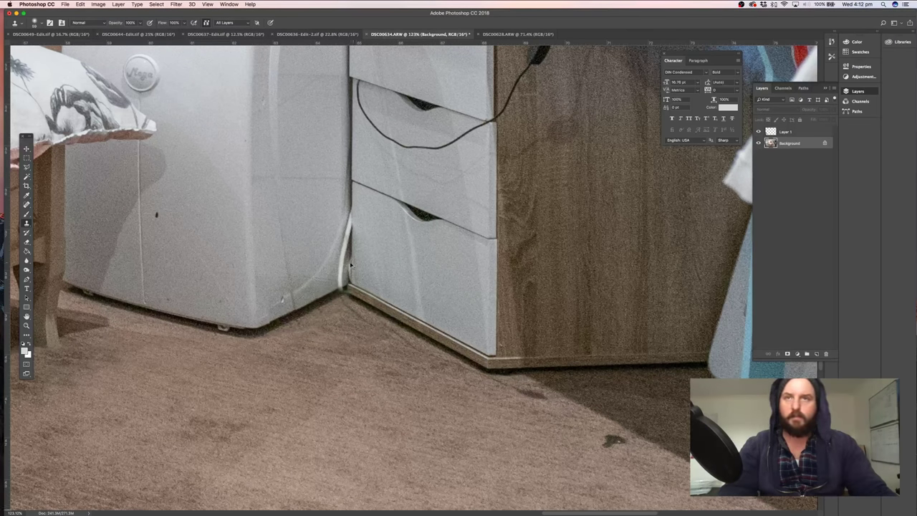
Clone over the white cable rising in the gap between the portable air conditioner and the drawer unit
key(z)
drag(341, 266, 373, 310)
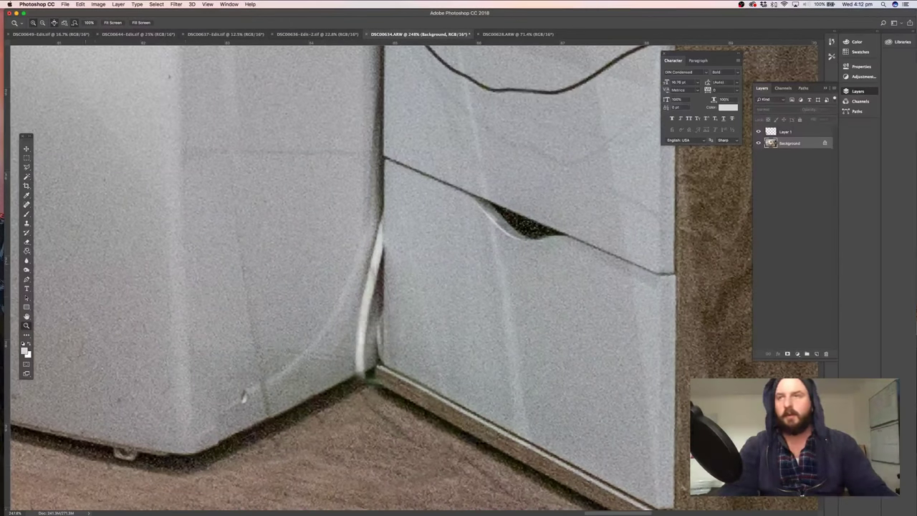
click(25, 224)
mouse_move(358, 249)
mouse_down()
mouse_move(347, 242)
mouse_move(378, 267)
mouse_move(375, 222)
mouse_move(355, 366)
mouse_move(372, 380)
mouse_up()
alt+click(348, 384)
Clone clean white casing over the scuff near the lower corner and the dark spot on the portable air conditioner
drag(245, 388, 333, 320)
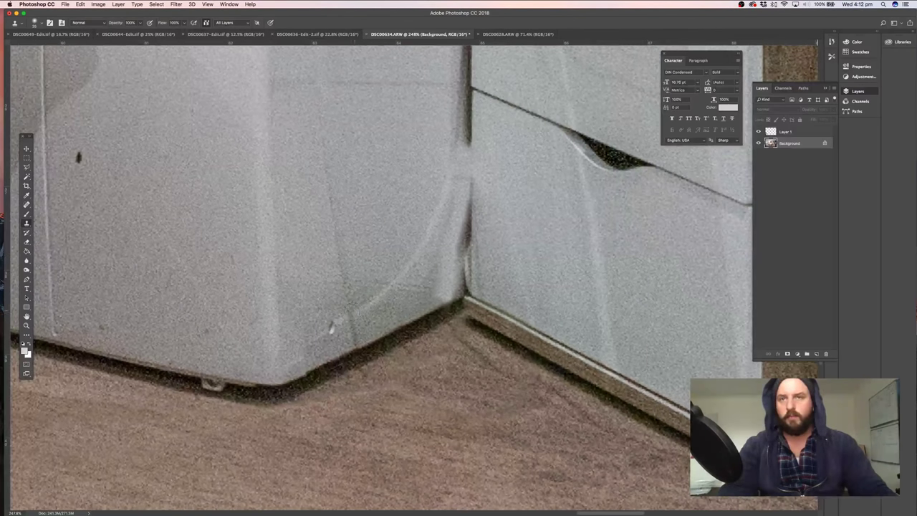
drag(106, 232, 207, 263)
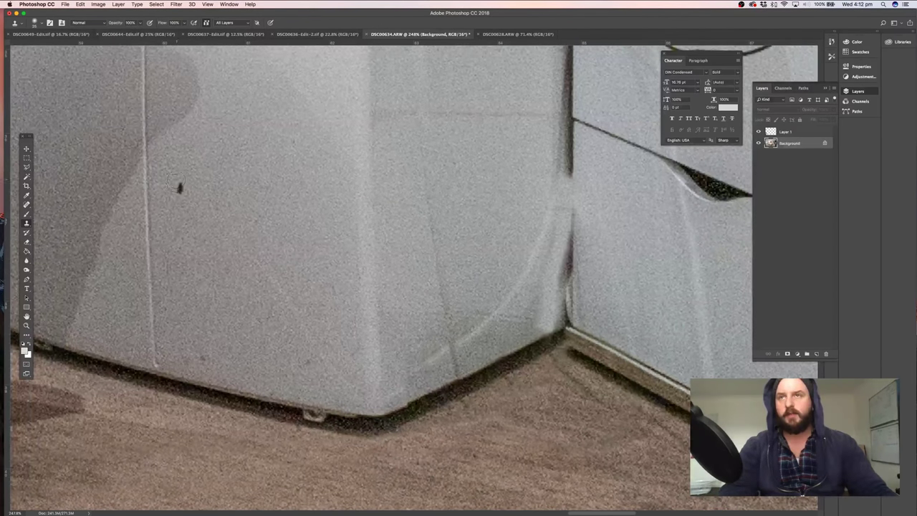
drag(175, 183, 184, 193)
Clone clean drawer surface over the black cable looping across the front of the white desk drawers
drag(463, 272, 329, 403)
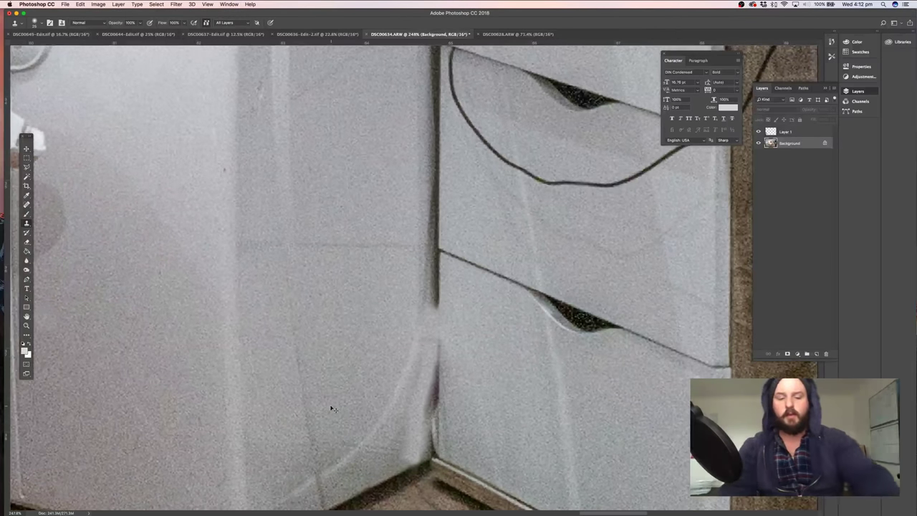
drag(596, 256, 427, 351)
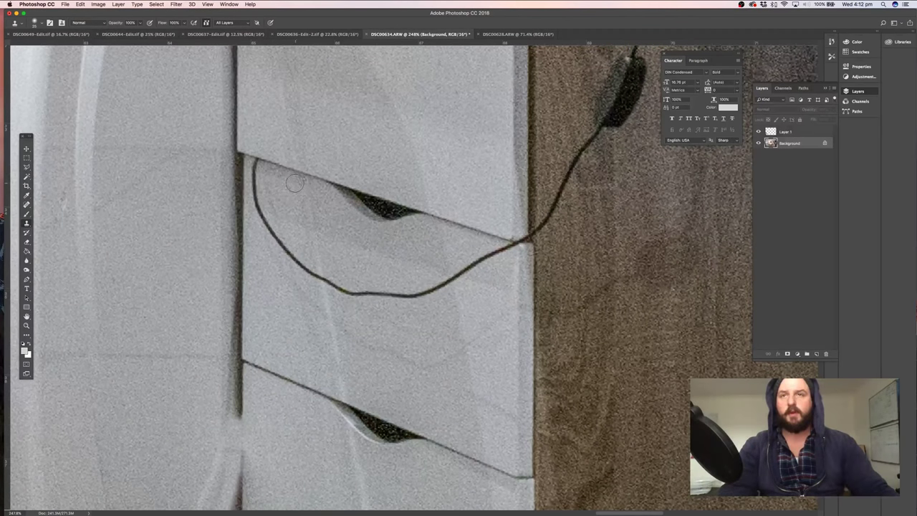
alt+click(250, 161)
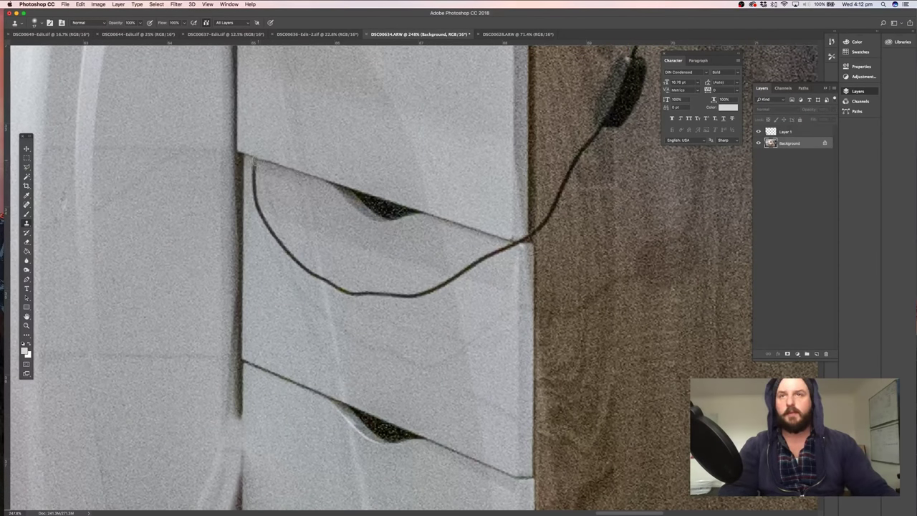
drag(257, 160, 254, 190)
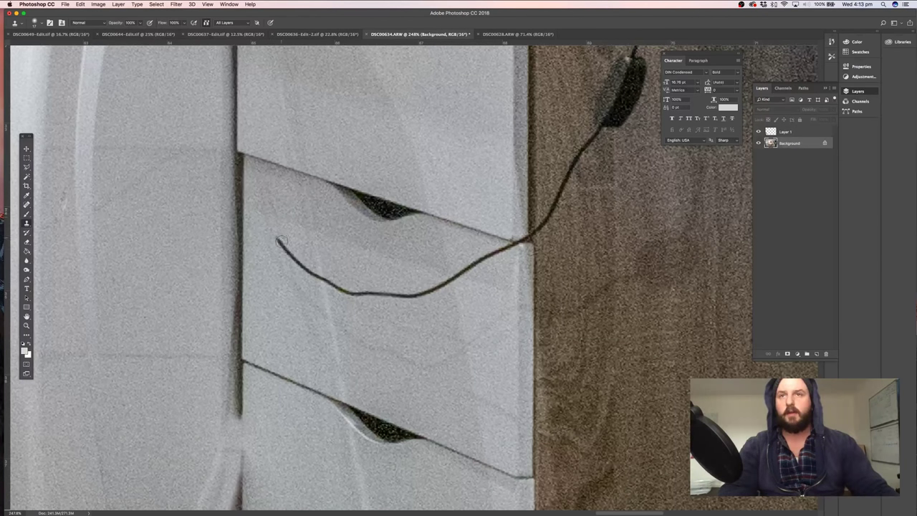
mouse_move(277, 240)
mouse_down()
mouse_move(321, 282)
mouse_move(362, 294)
mouse_move(430, 291)
mouse_move(464, 271)
mouse_up()
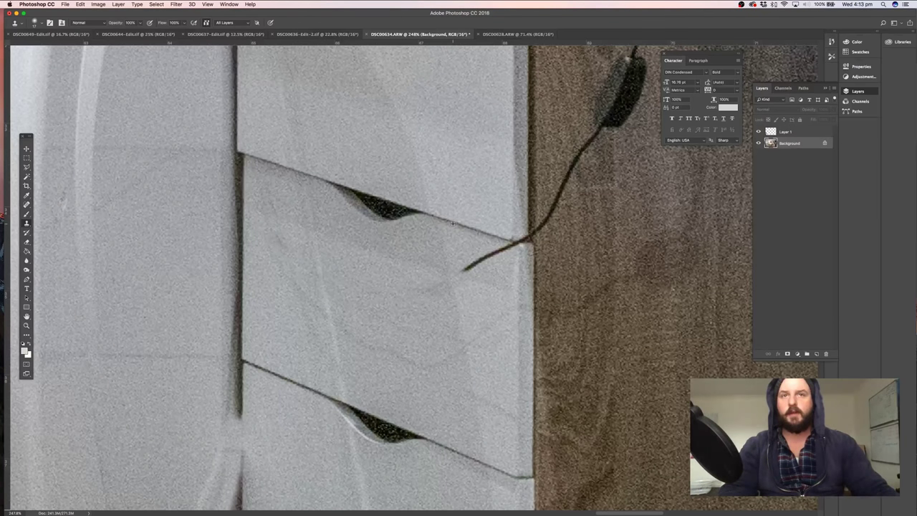
mouse_move(515, 241)
mouse_down()
mouse_move(465, 273)
mouse_move(293, 297)
mouse_move(248, 297)
mouse_move(254, 281)
mouse_up()
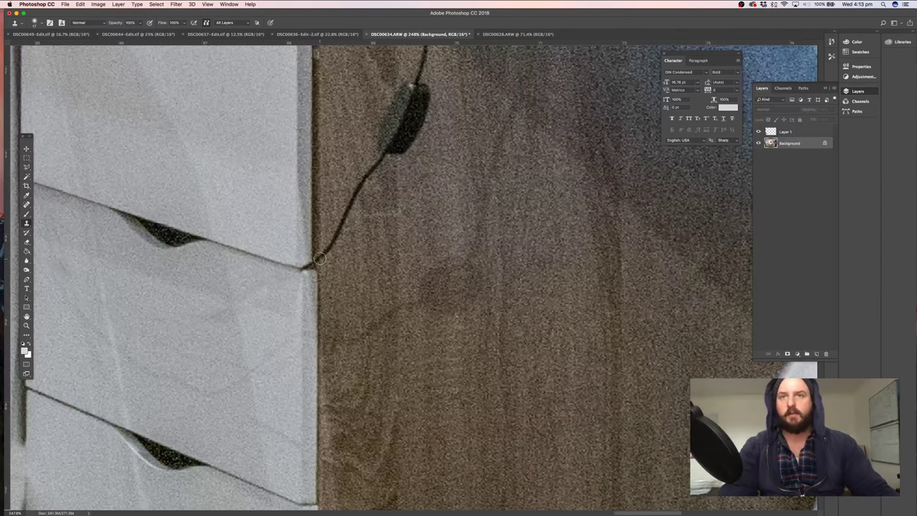
Clone wood grain over the black cable and its inline switch hanging on the desk's side panel
drag(319, 258, 387, 159)
drag(364, 243, 325, 424)
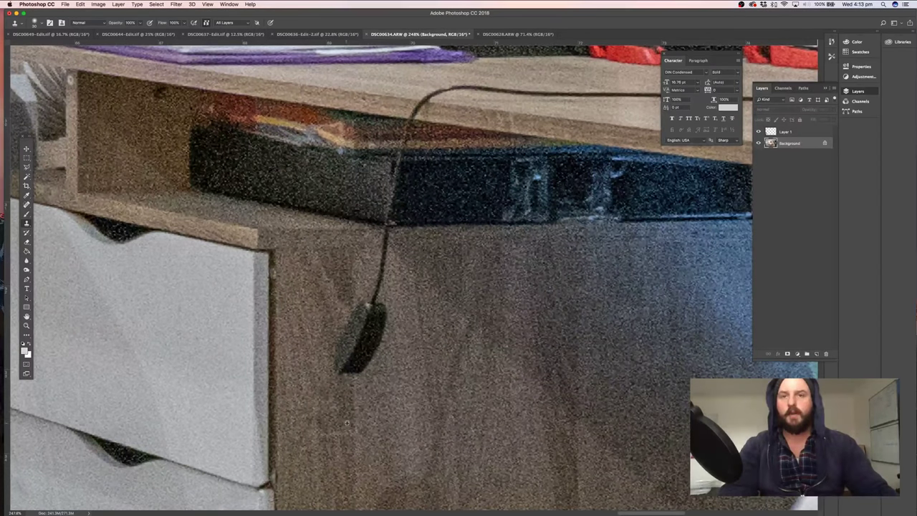
alt+click(355, 430)
mouse_move(352, 373)
mouse_down()
mouse_move(350, 324)
mouse_move(343, 360)
mouse_move(366, 292)
mouse_move(358, 368)
mouse_move(384, 312)
mouse_up()
mouse_move(353, 340)
mouse_down()
mouse_move(354, 297)
mouse_move(368, 293)
mouse_move(385, 238)
mouse_up()
Clone over the black cable crossing the shelf opening, the desk's front edge and the desktop
drag(351, 263, 237, 342)
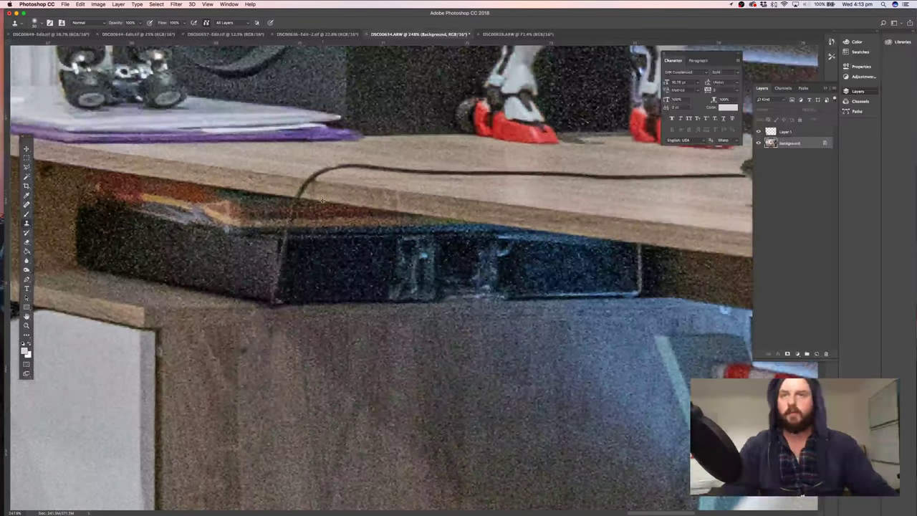
mouse_move(297, 198)
mouse_down()
mouse_move(361, 189)
mouse_move(315, 229)
mouse_up()
drag(369, 204, 360, 205)
mouse_move(297, 189)
mouse_down()
mouse_move(383, 189)
mouse_move(264, 241)
mouse_move(231, 228)
mouse_move(550, 231)
mouse_up()
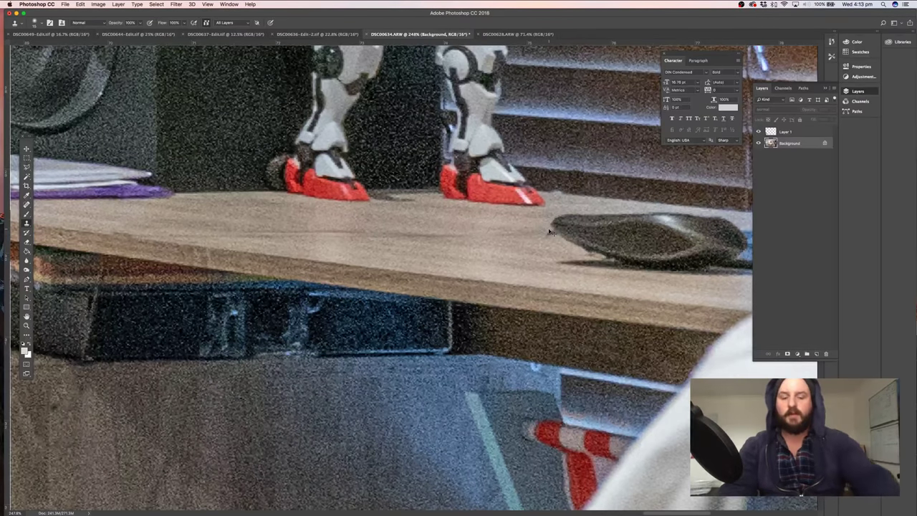
Clone clean carpet over the dark marks on the floor in front of the desk, along the shadow edge
key(super+minus)
key(super+minus)
key(super+minus)
key(super+minus)
key(super+minus)
key(super+minus)
key(super+minus)
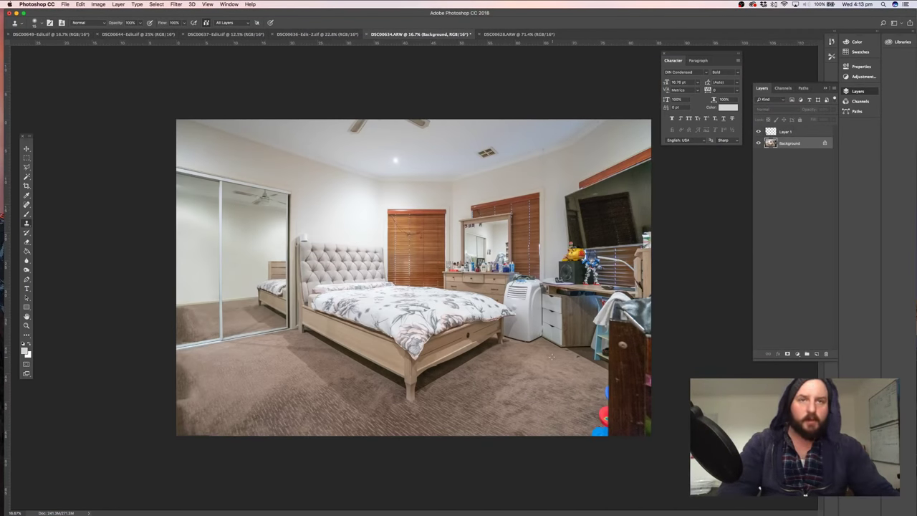
mouse_move(552, 357)
mouse_down()
mouse_move(587, 367)
mouse_move(470, 348)
mouse_up()
key(z)
click(610, 356)
key(s)
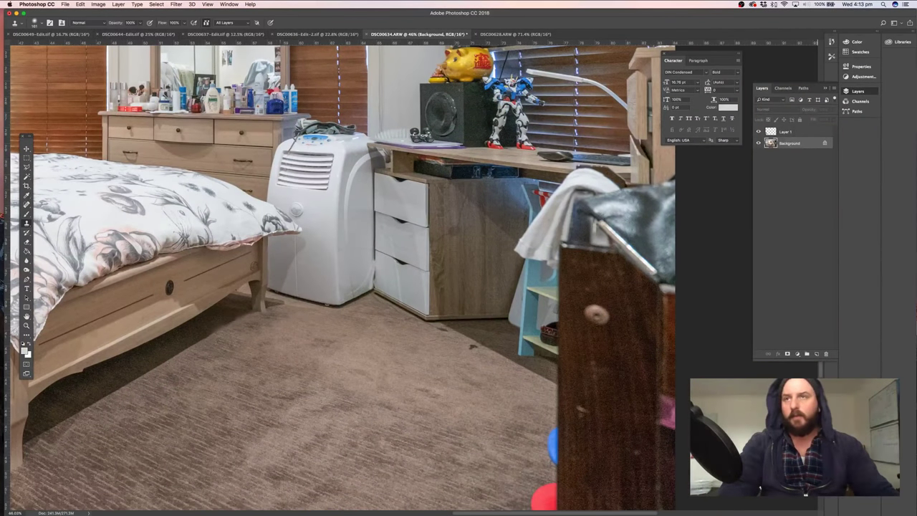
alt+click(477, 367)
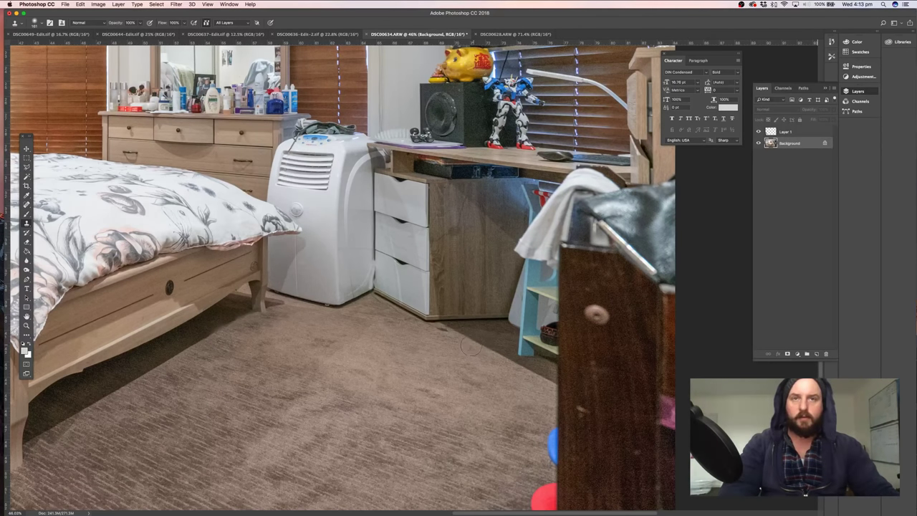
alt+click(462, 347)
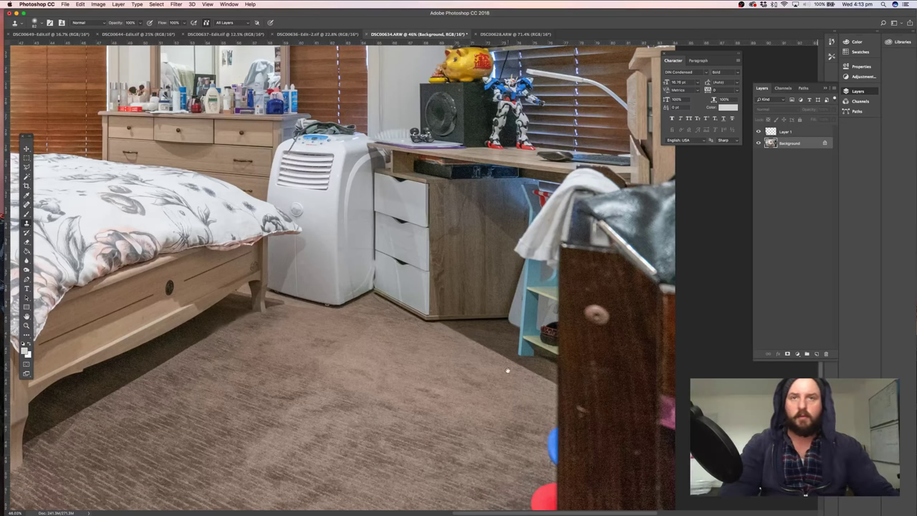
Examine the retouched bedroom photo as a whole for remaining clutter and distractions
scroll(508, 371, up, 5)
scroll(508, 371, left, 6)
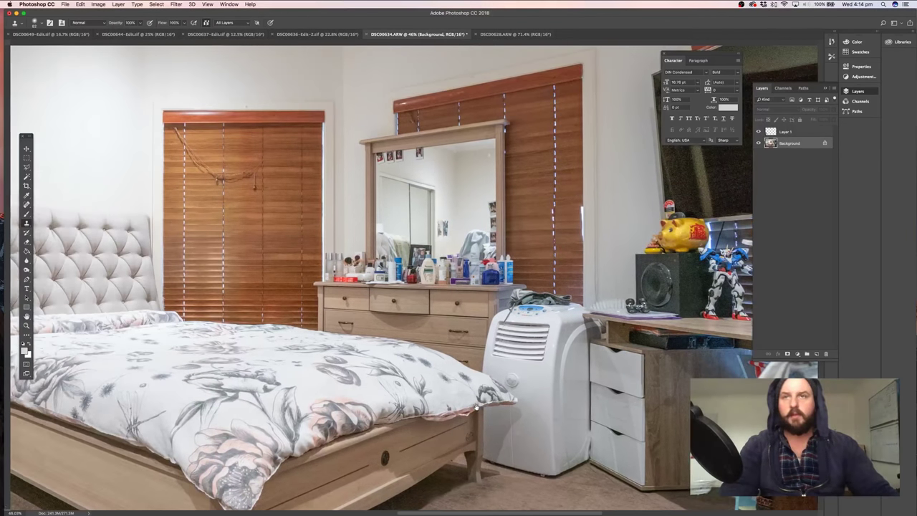
key(super+minus)
key(super+minus)
key(super+minus)
key(super+minus)
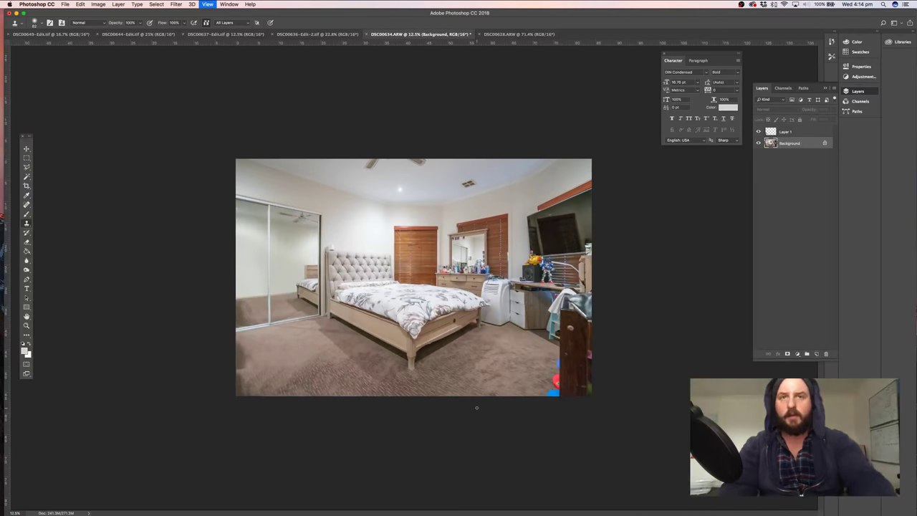
key(super+plus)
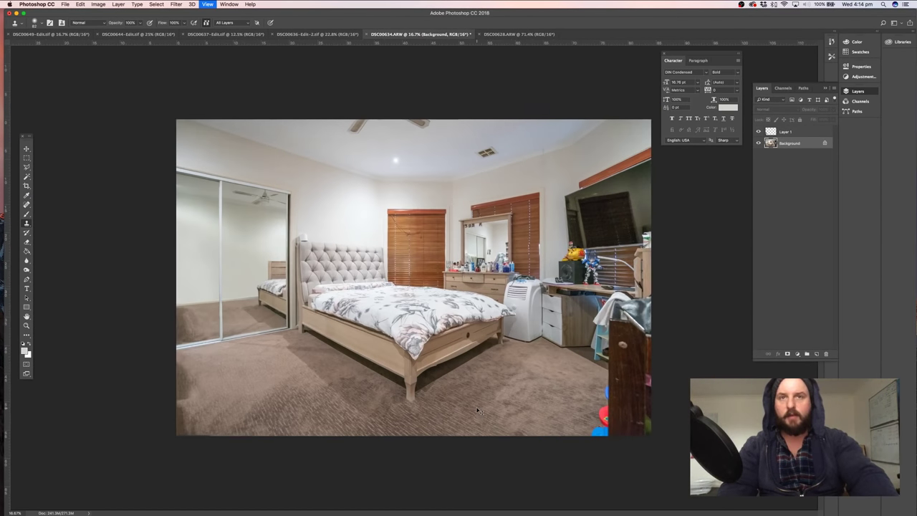
key(super+plus)
key(super+minus)
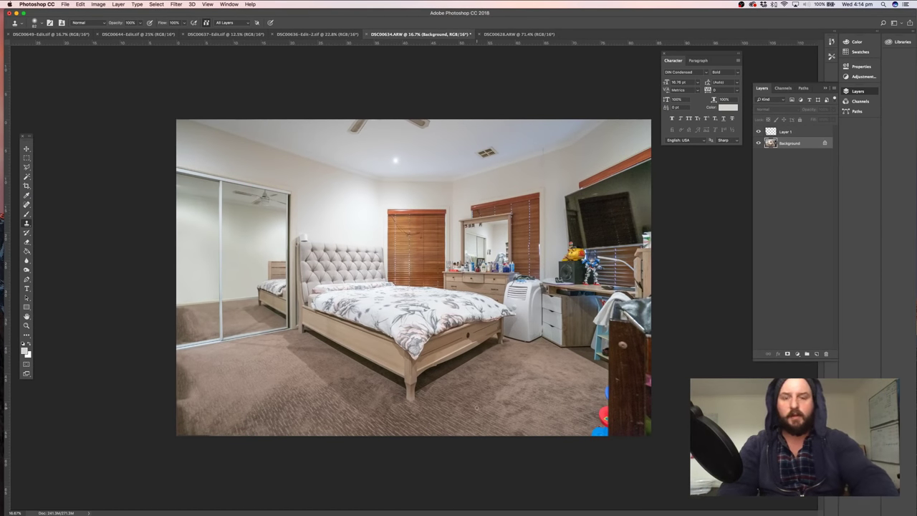
key(super+plus)
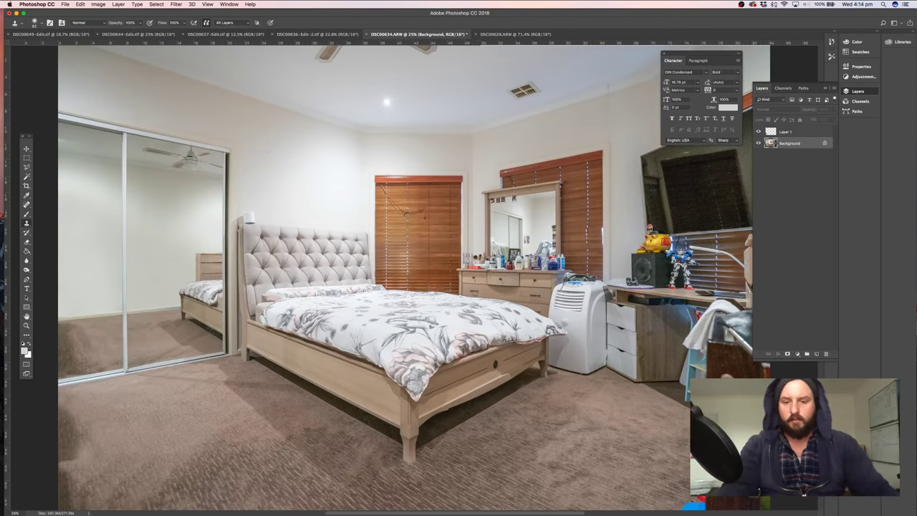
Switch to Lightroom, display the original DSC00634.ARW and compare it with the retouched version in Photoshop
key(super+Tab)
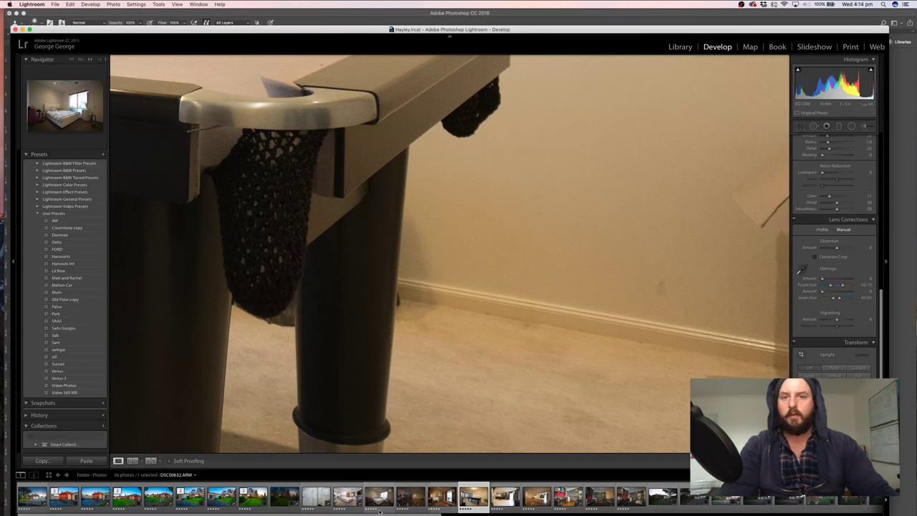
click(348, 505)
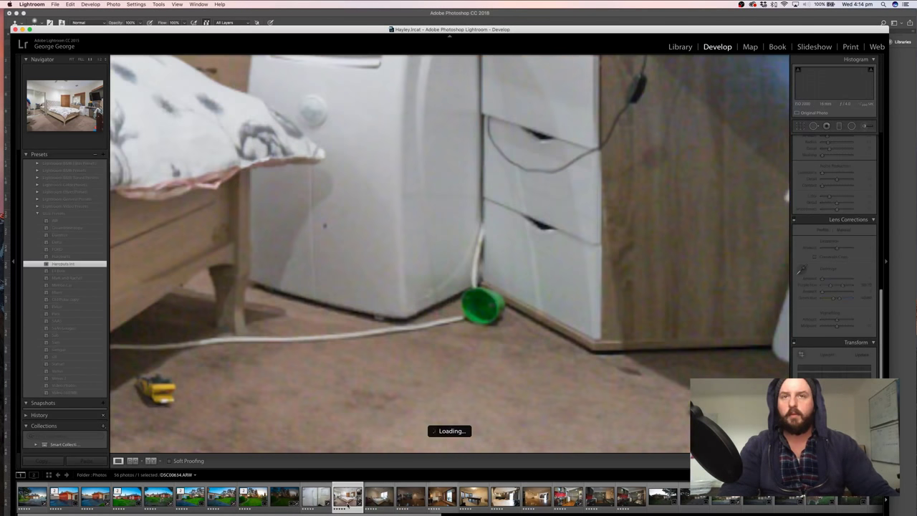
click(459, 352)
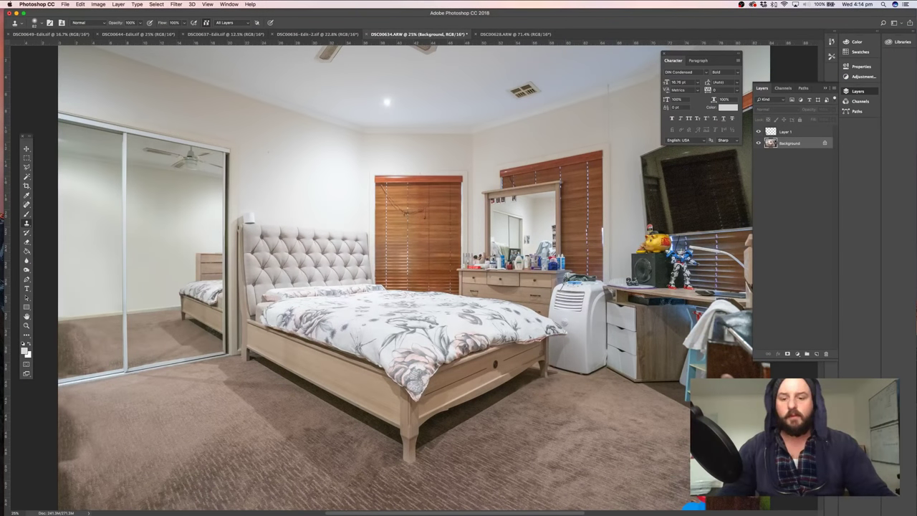
key(super+Tab)
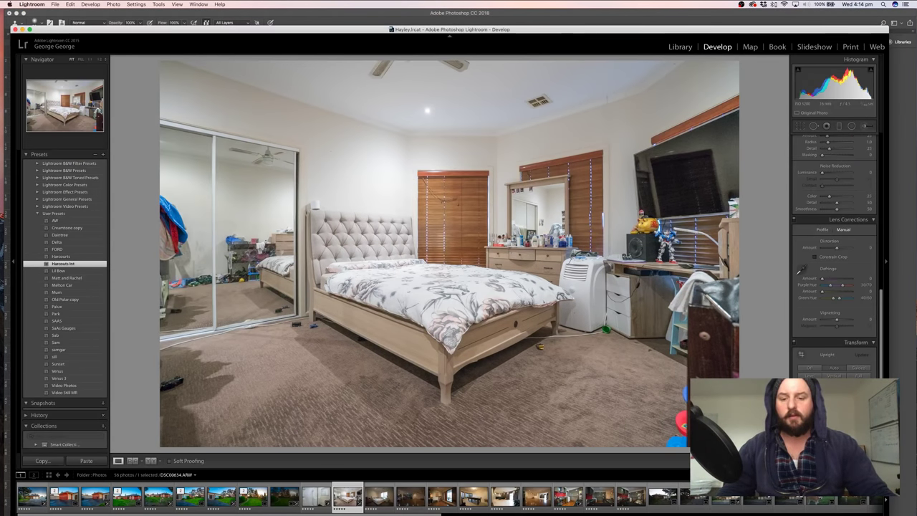
key(super+Tab)
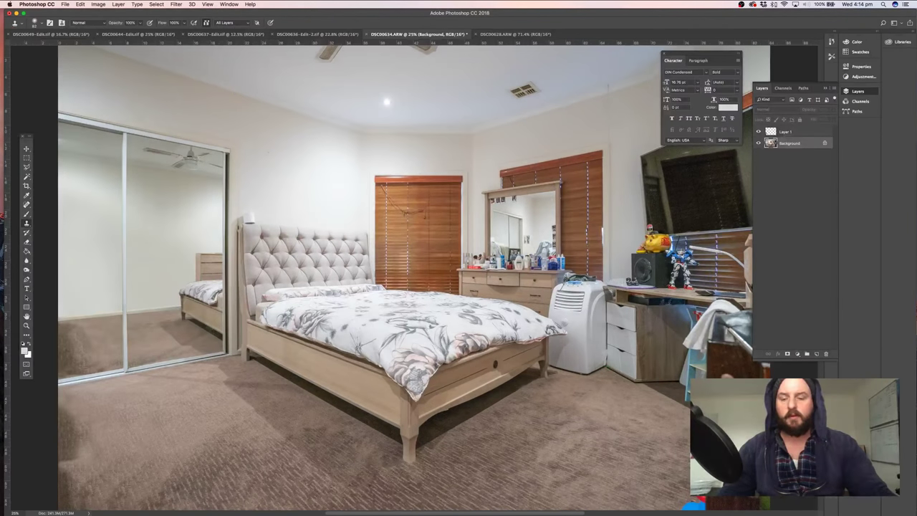
key(super+Tab)
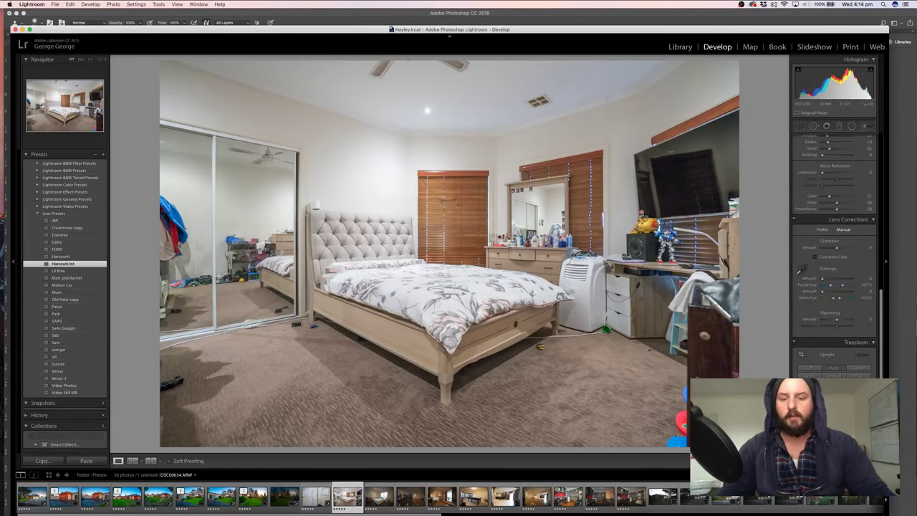
key(super+Tab)
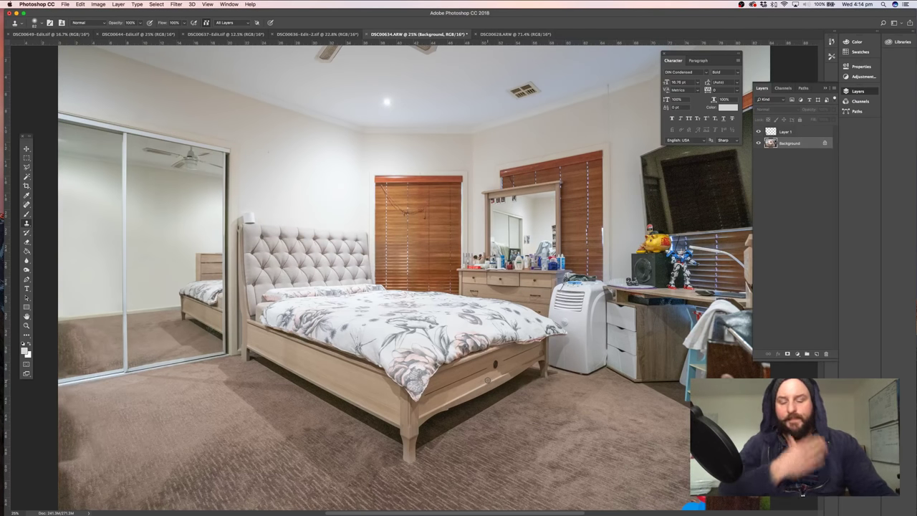
key(super+minus)
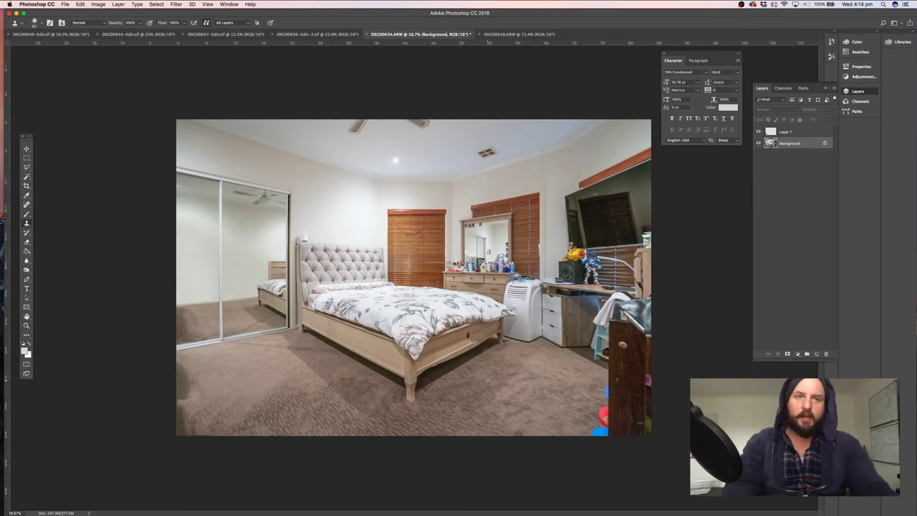
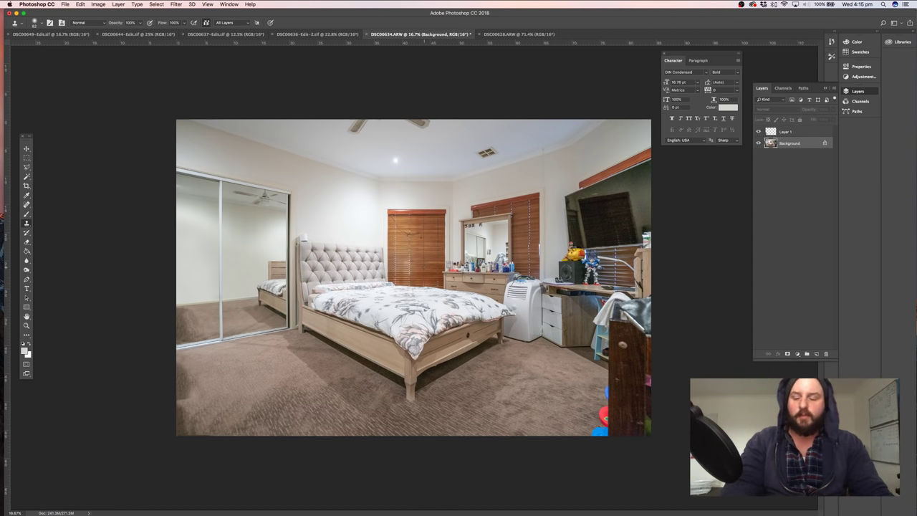
Clone clean wooden slats over the right part of the looped blind cord, including its hanging tassel and the shadow beneath
key(z)
mouse_move(420, 224)
mouse_down()
mouse_move(477, 224)
mouse_move(256, 237)
mouse_up()
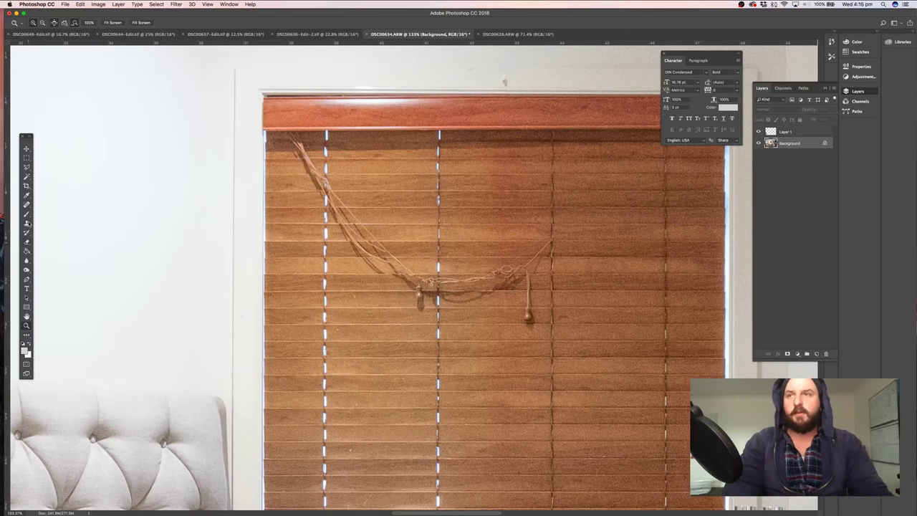
key(s)
alt+click(482, 304)
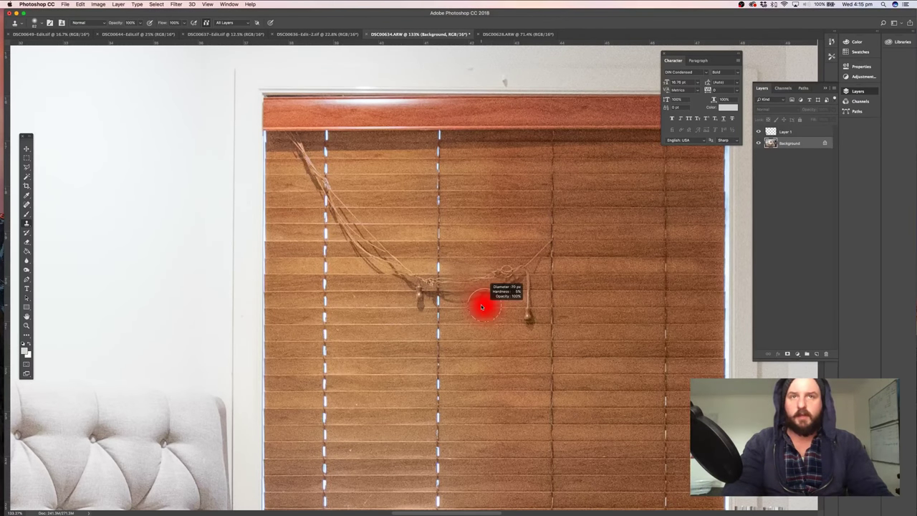
mouse_move(504, 244)
mouse_down()
mouse_move(543, 248)
mouse_move(536, 254)
mouse_up()
alt+click(551, 259)
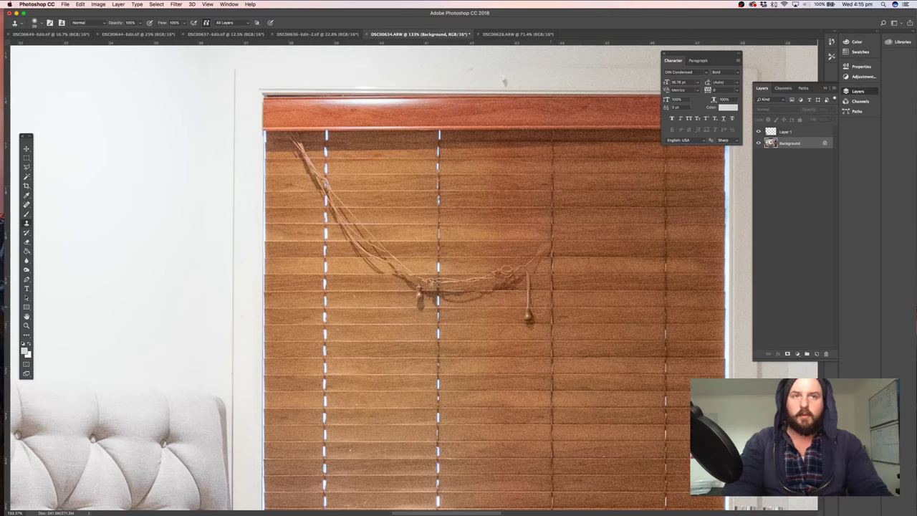
mouse_move(527, 306)
mouse_down()
mouse_move(529, 318)
mouse_move(527, 265)
mouse_move(494, 275)
mouse_up()
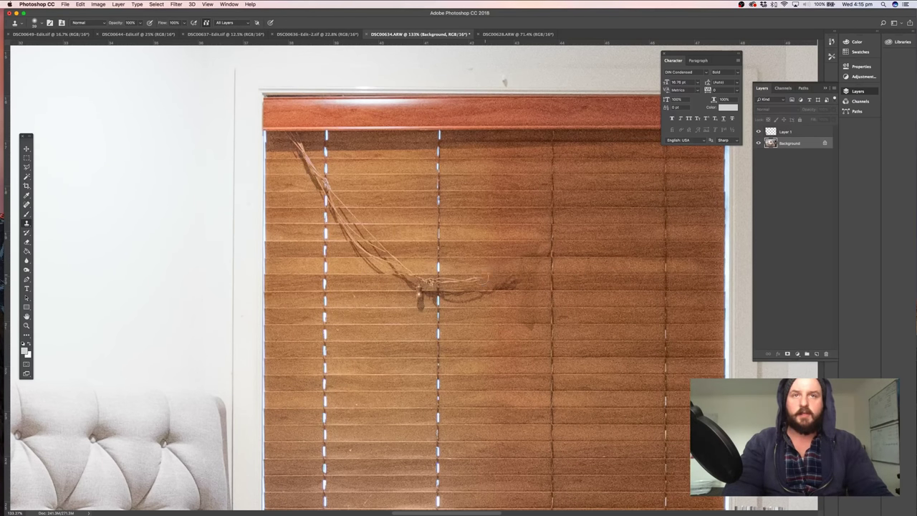
mouse_move(477, 279)
mouse_down()
mouse_move(512, 286)
mouse_move(510, 276)
mouse_move(452, 294)
mouse_up()
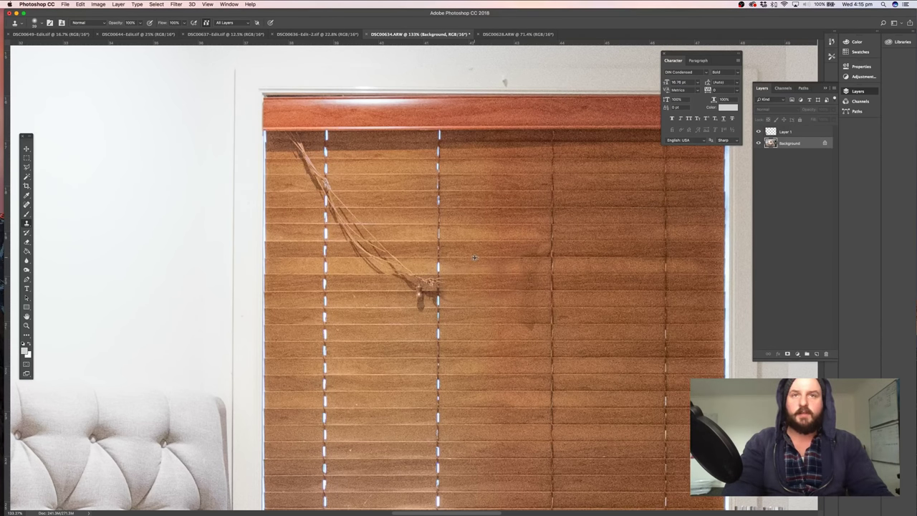
Clone slats over the remaining blind cords, from the knot and second tassel up to the blind's upper left corner
drag(393, 258, 361, 259)
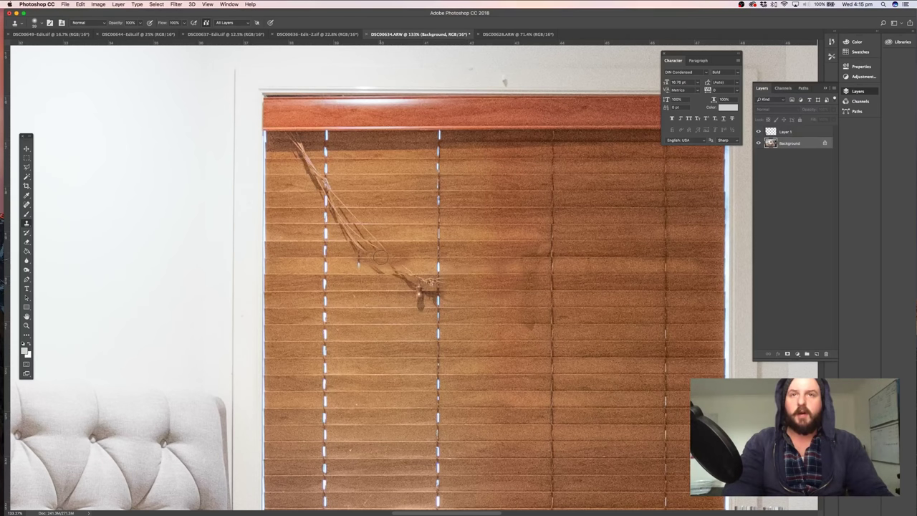
mouse_move(382, 258)
mouse_down()
mouse_move(364, 259)
mouse_move(419, 276)
mouse_up()
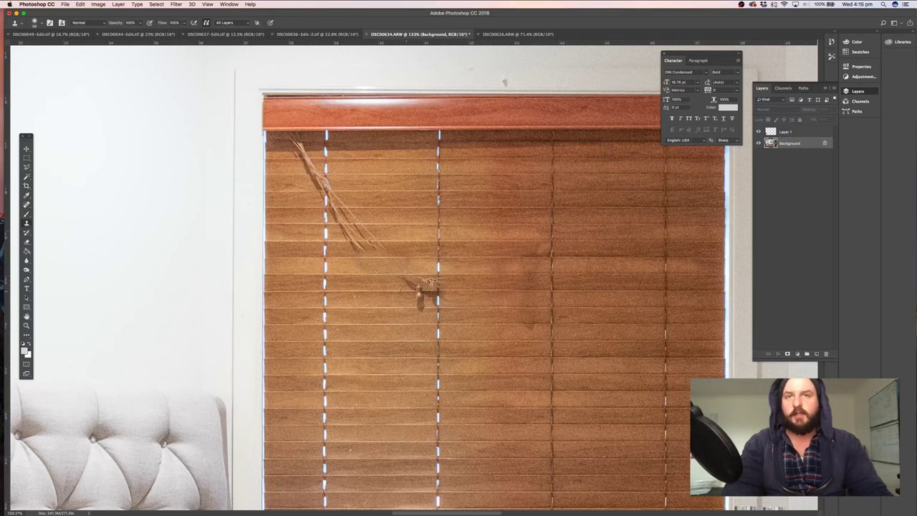
mouse_move(418, 294)
mouse_down()
mouse_move(421, 304)
mouse_move(424, 281)
mouse_move(406, 284)
mouse_up()
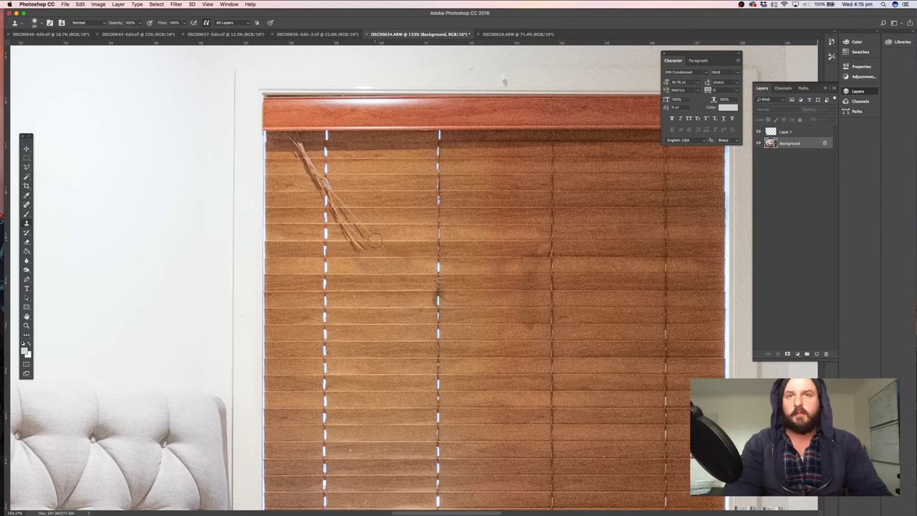
mouse_move(375, 240)
mouse_down()
mouse_move(339, 229)
mouse_move(355, 225)
mouse_move(346, 224)
mouse_move(343, 235)
mouse_move(359, 222)
mouse_move(331, 198)
mouse_up()
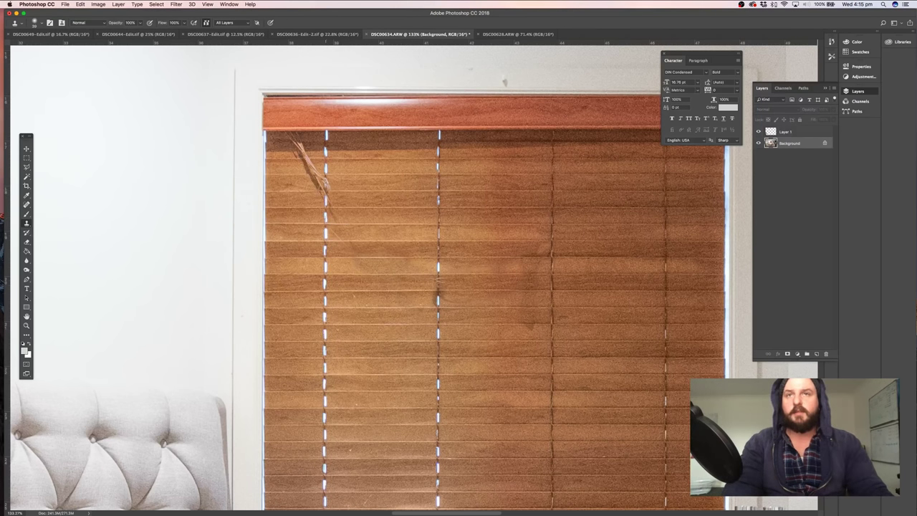
click(327, 187)
mouse_move(326, 188)
mouse_down()
mouse_move(301, 153)
mouse_move(325, 209)
mouse_up()
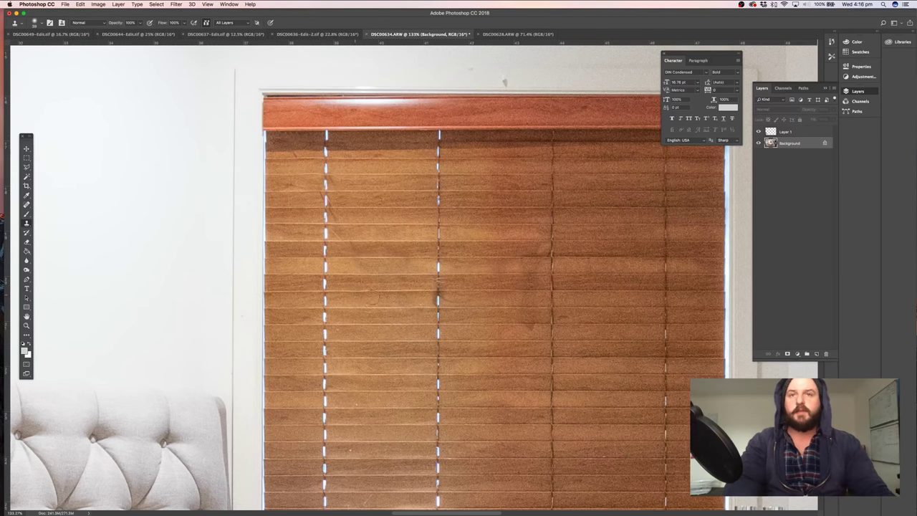
Outline the bottles at the dresser's right end against the blind with the Polygonal Lasso, up to the mirror frame's edge
key(super+1)
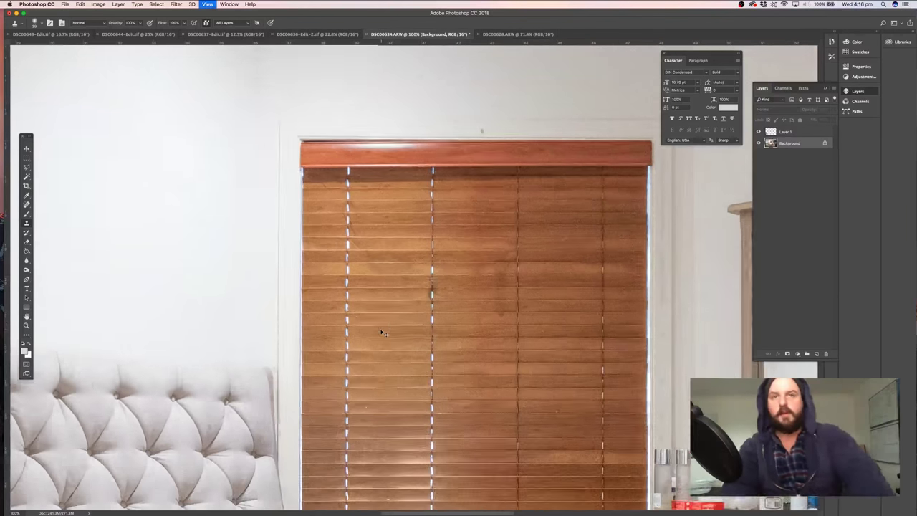
key(super+minus)
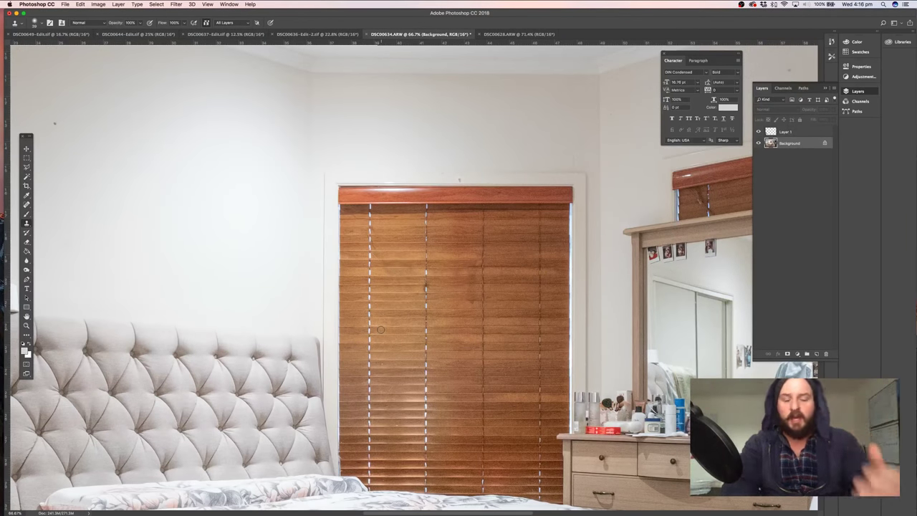
drag(467, 361, 216, 256)
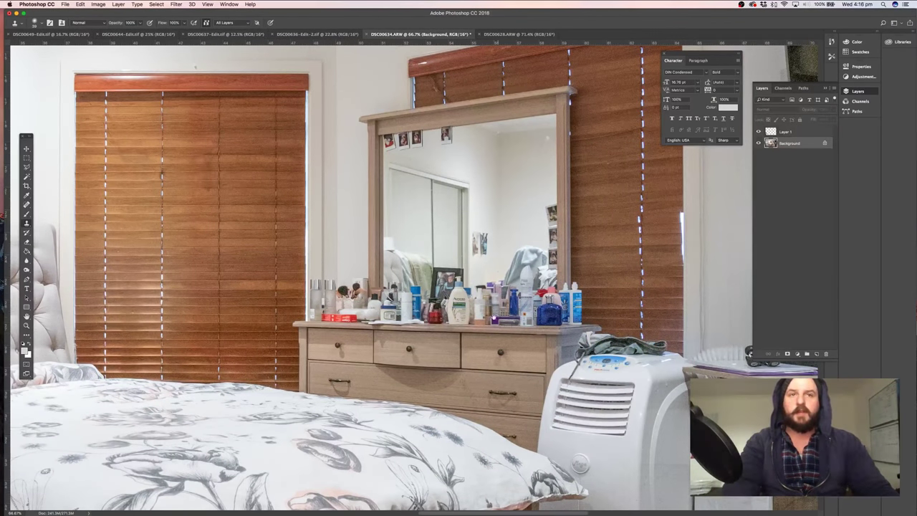
mouse_move(469, 320)
mouse_down()
mouse_move(423, 306)
mouse_move(427, 281)
mouse_move(450, 282)
mouse_move(431, 282)
mouse_up()
key(z)
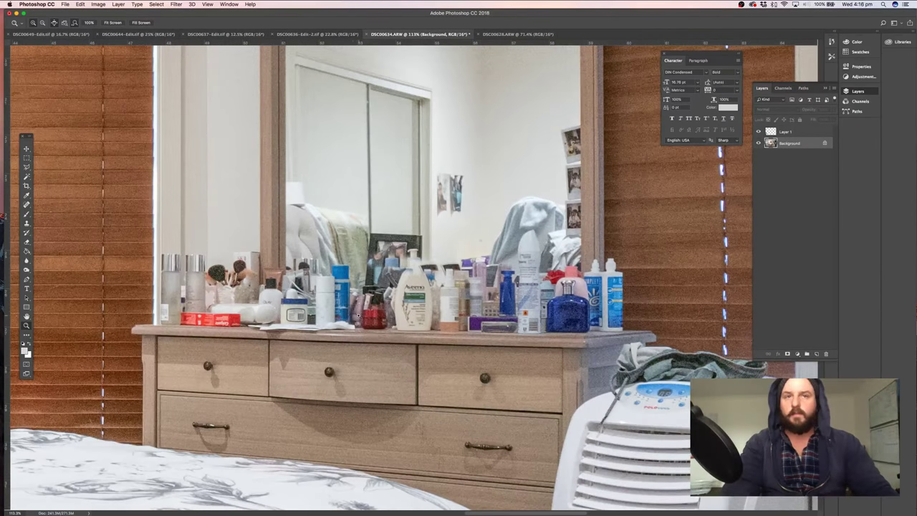
drag(354, 317, 377, 310)
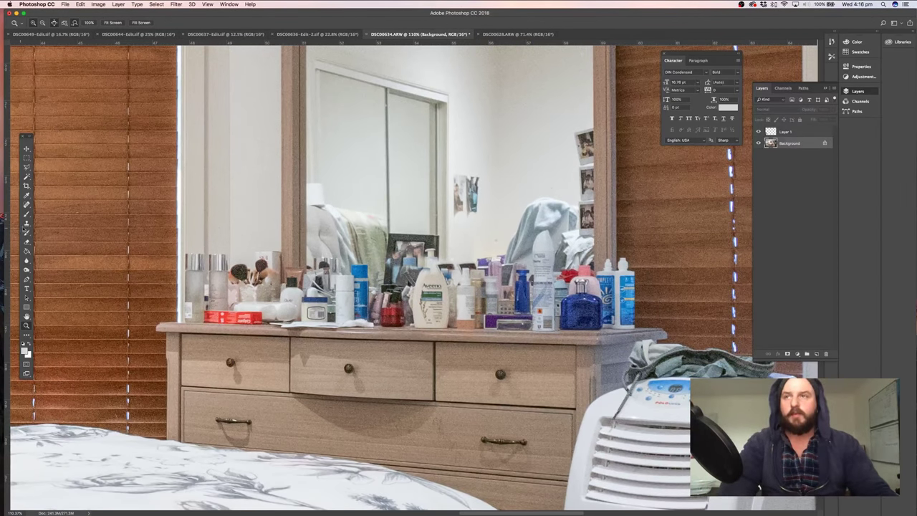
click(26, 167)
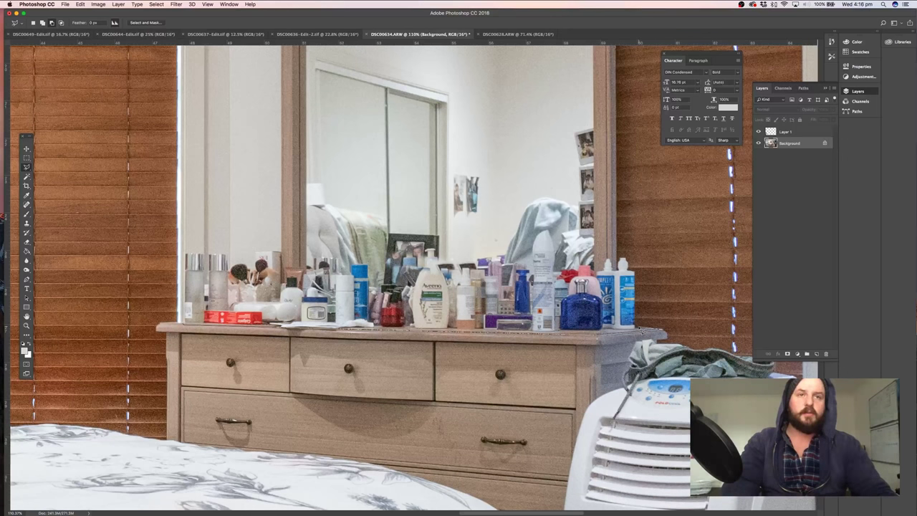
click(639, 326)
click(638, 255)
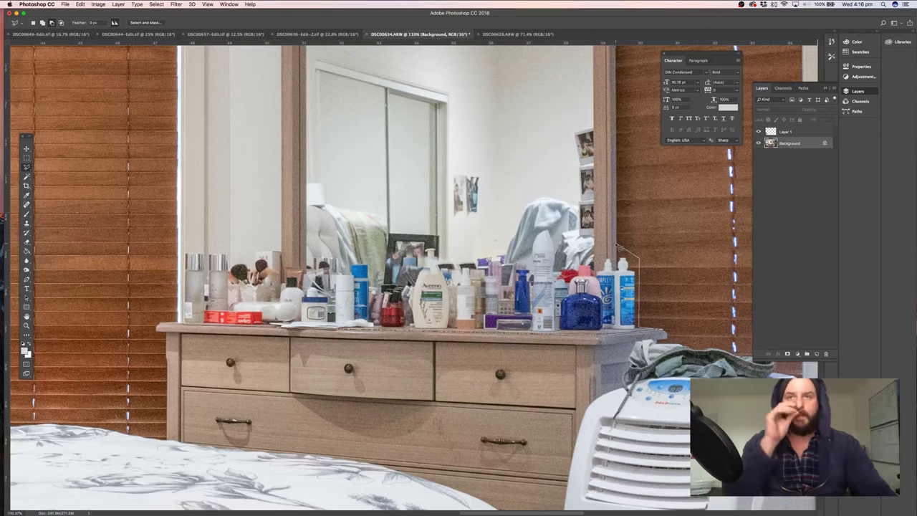
click(618, 245)
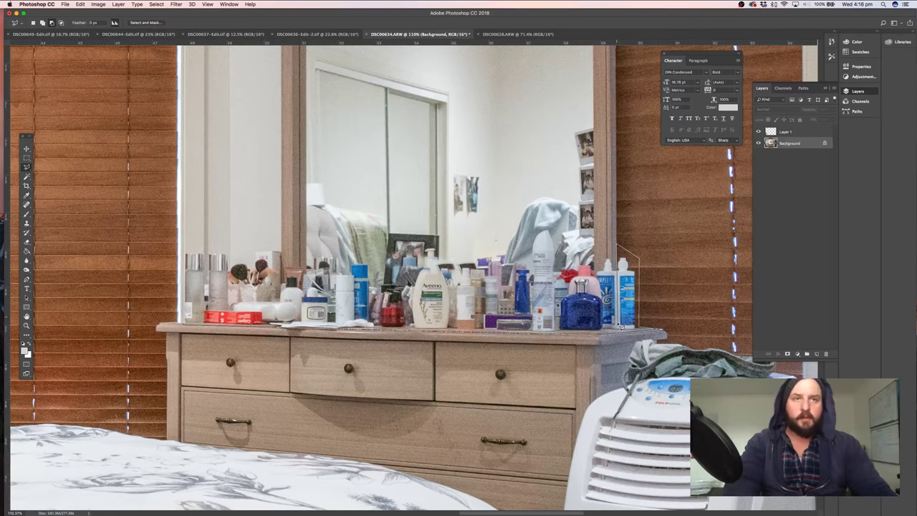
Close the polygonal selection around the toiletries along the dresser's top edge and paint its lower strip with sampled wood colour
click(620, 328)
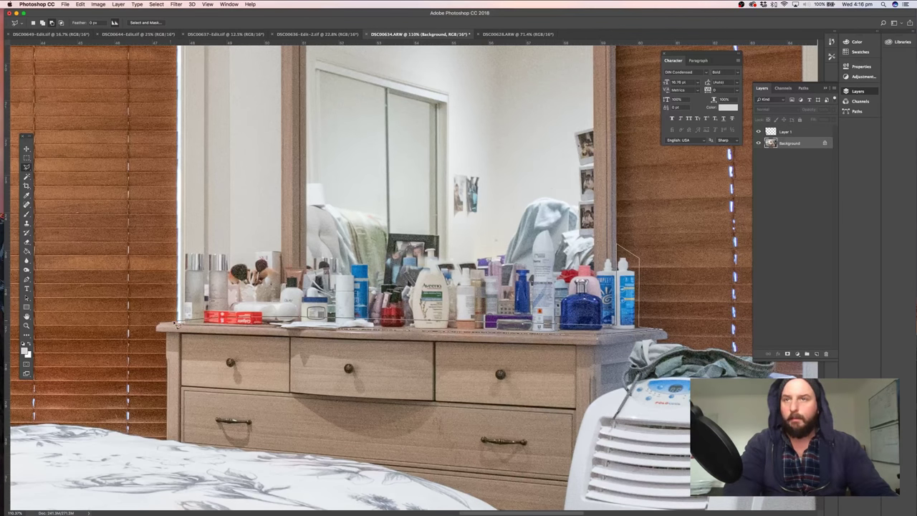
double_click(183, 325)
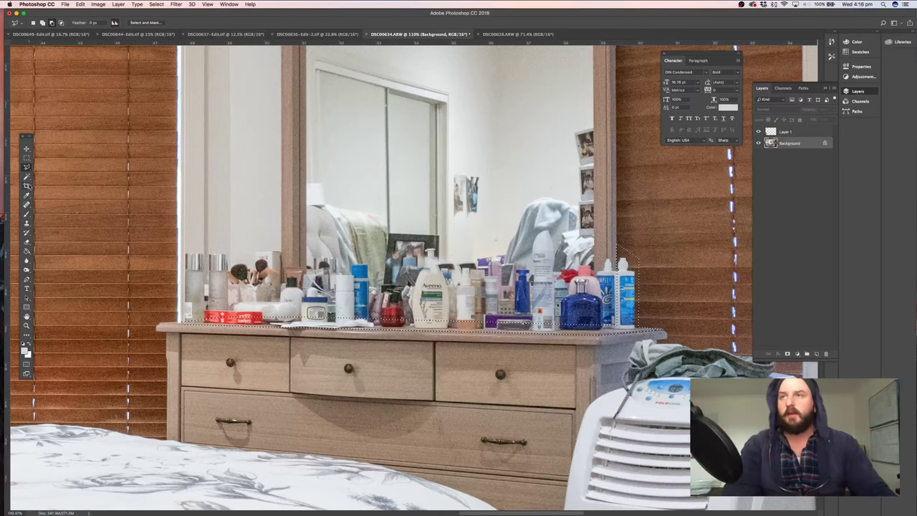
key(b)
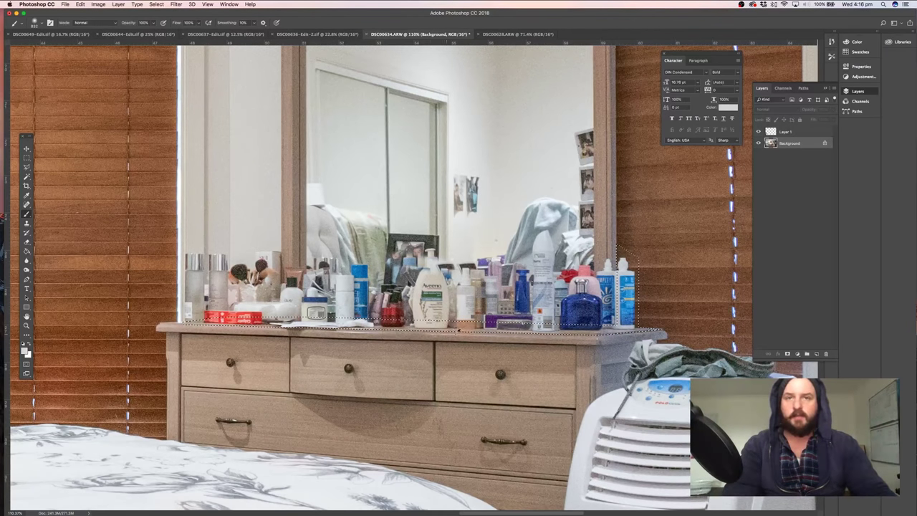
mouse_move(484, 333)
mouse_down()
mouse_move(501, 334)
mouse_move(331, 337)
mouse_up()
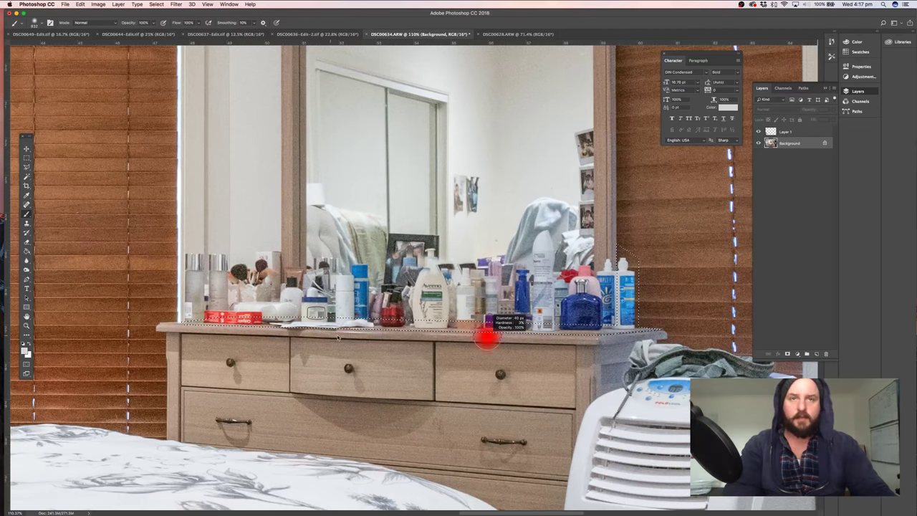
alt+click(575, 329)
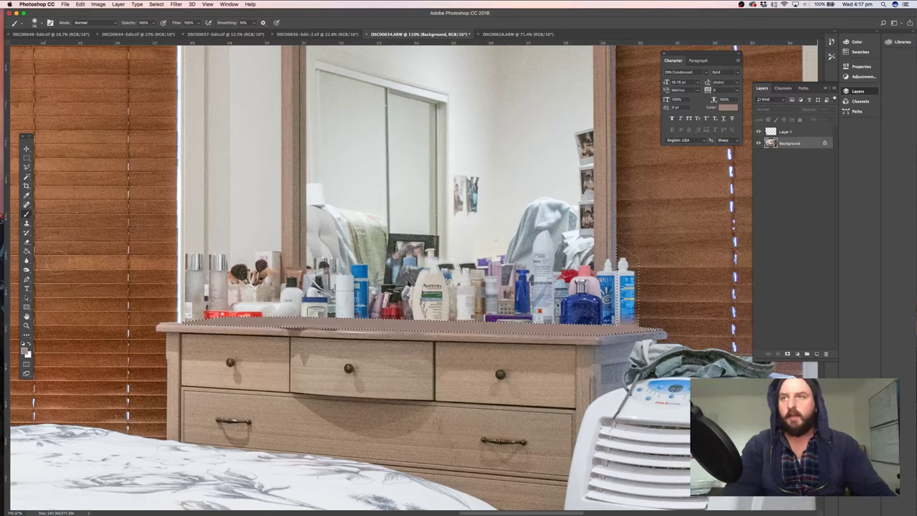
Sample a lighter tone from the dresser's edge, paint over the rightmost bottle with a larger brush, and clear the selection
drag(222, 301, 272, 302)
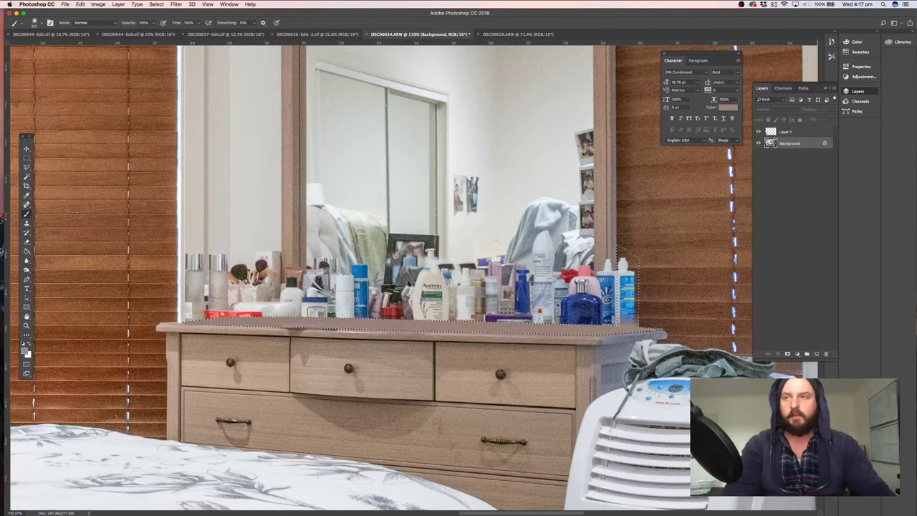
key(i)
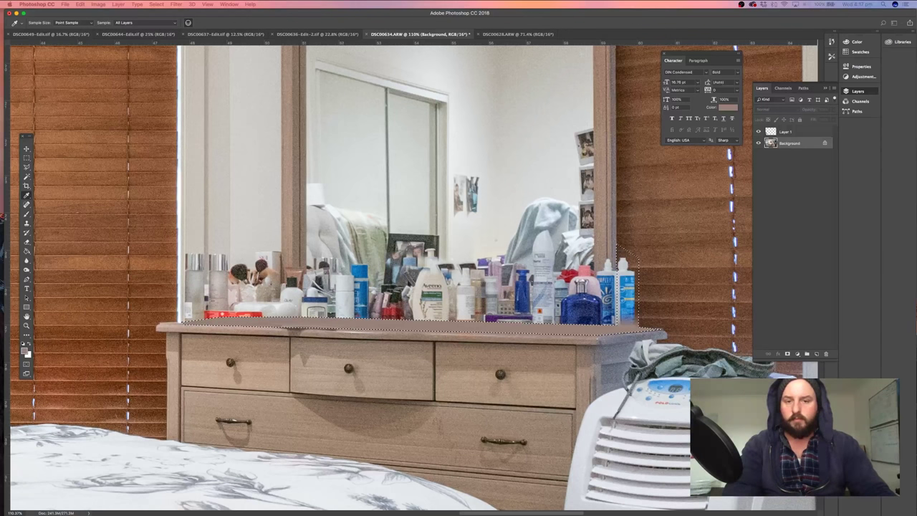
click(302, 330)
key(b)
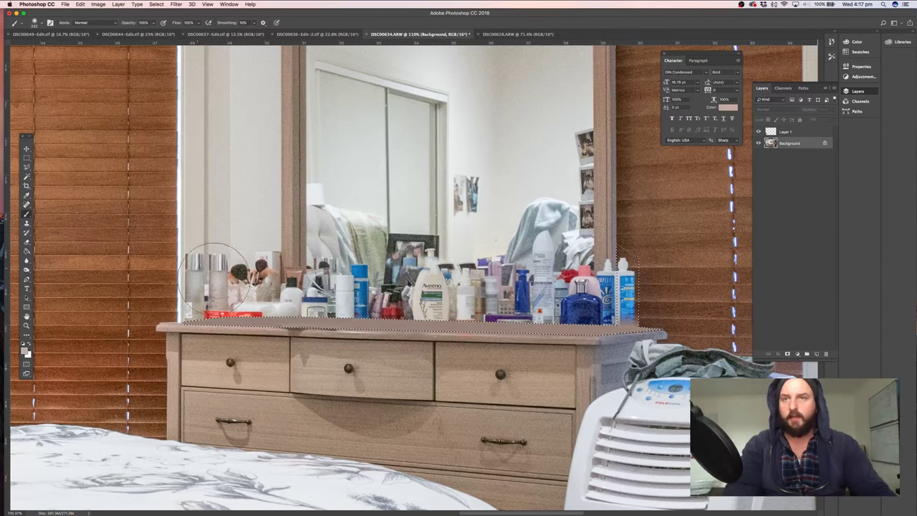
mouse_move(225, 280)
mouse_down()
mouse_move(331, 304)
mouse_move(635, 287)
mouse_up()
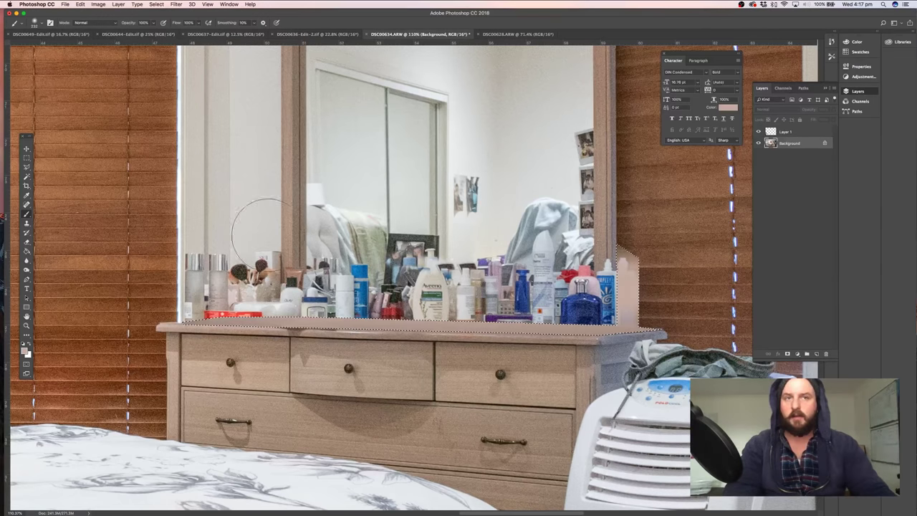
click(29, 160)
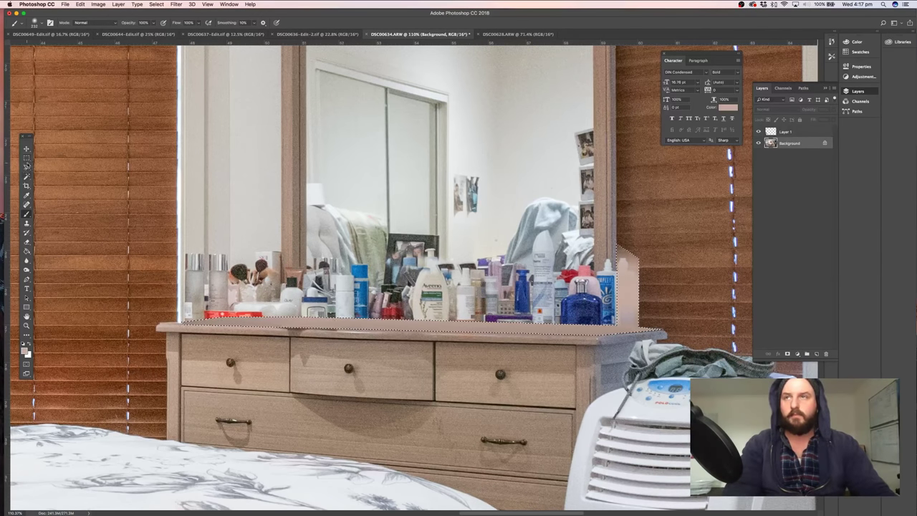
click(190, 179)
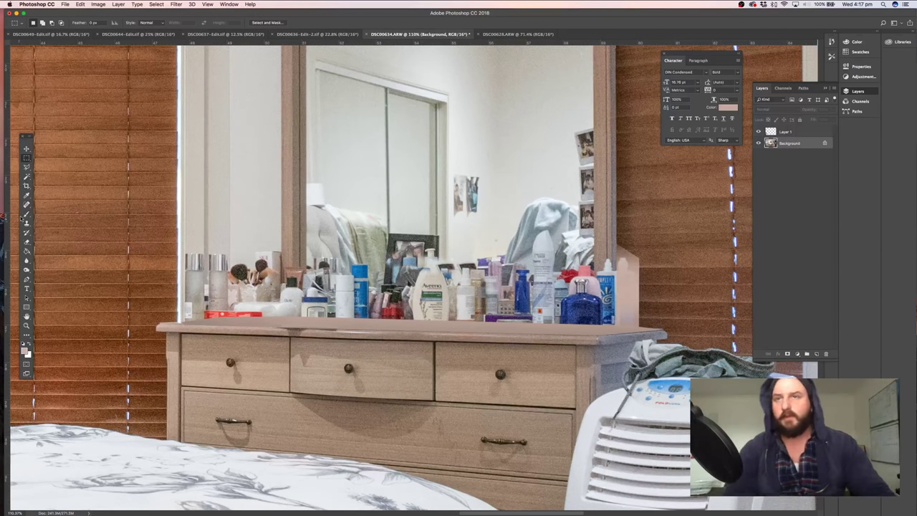
Select the wall area left of the mirror above the dresser, clone clean wall over its toiletries, and deselect
click(27, 167)
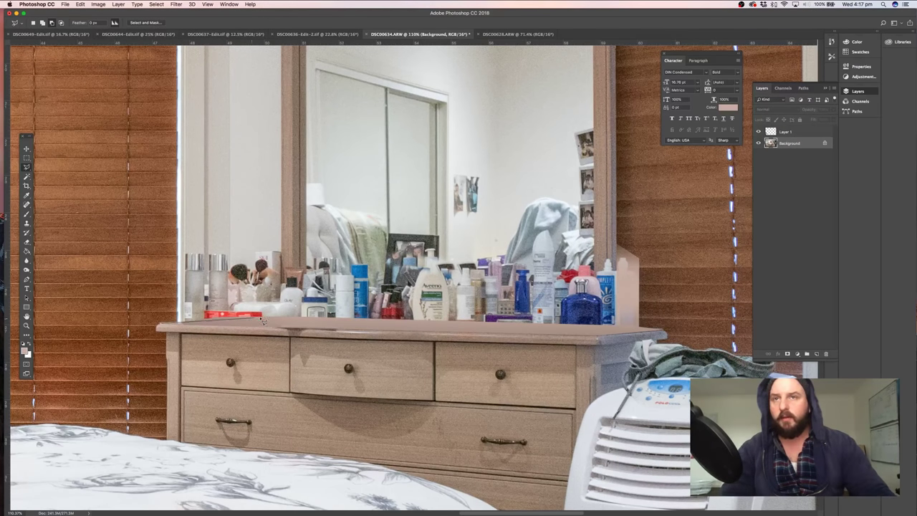
mouse_move(256, 320)
mouse_down()
mouse_move(283, 322)
mouse_move(284, 238)
mouse_up()
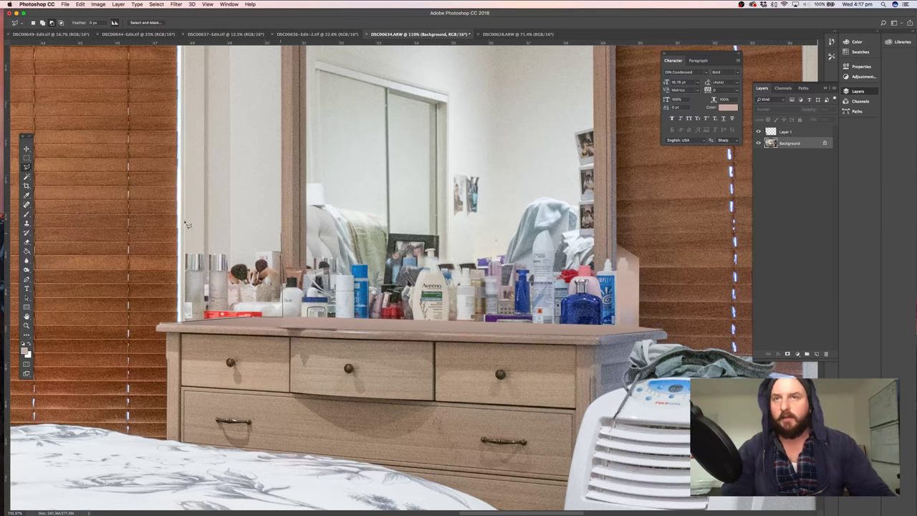
drag(186, 224, 179, 320)
click(27, 223)
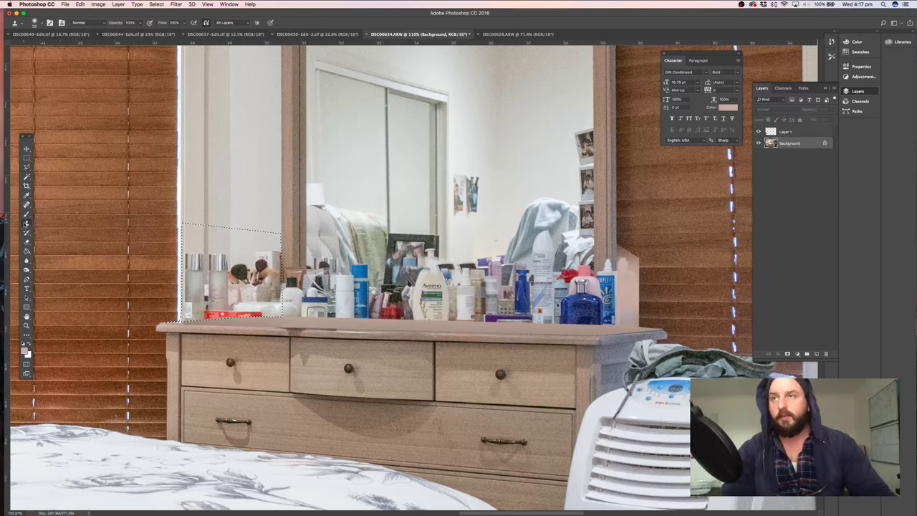
alt+click(194, 198)
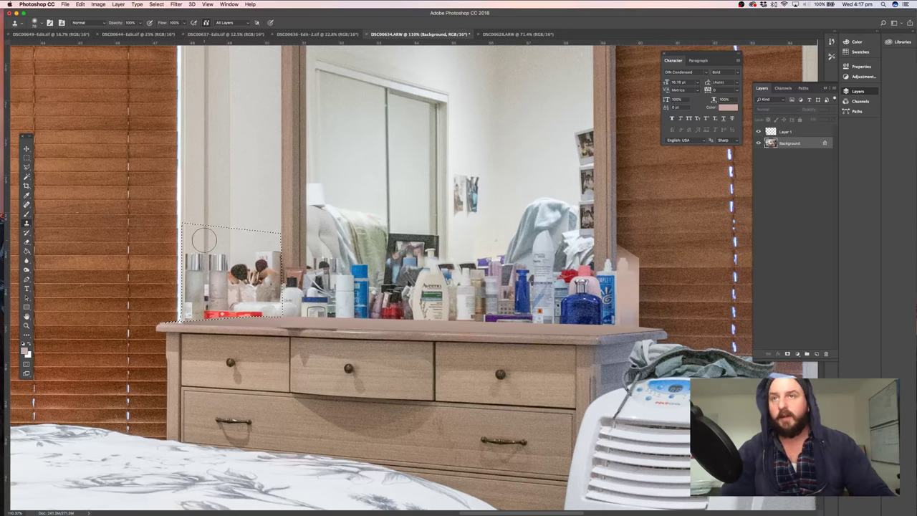
drag(203, 240, 205, 255)
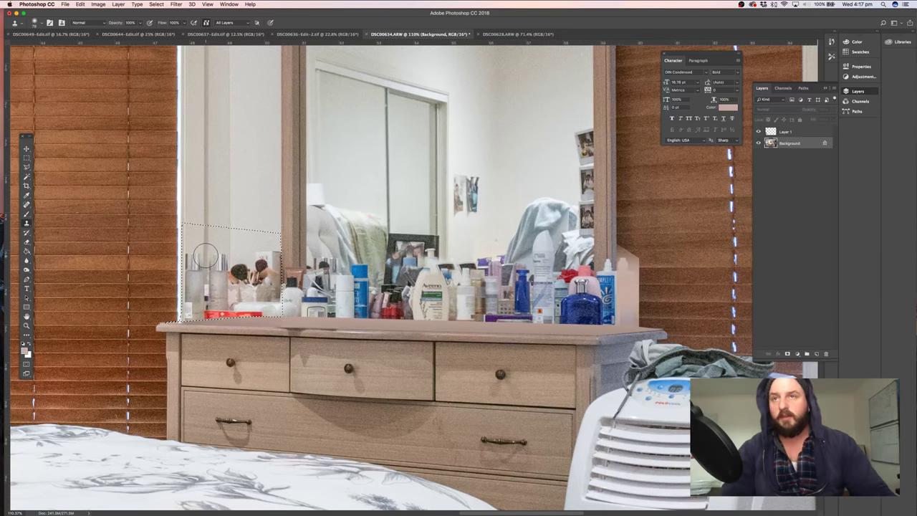
mouse_move(205, 255)
mouse_down()
mouse_move(205, 315)
mouse_move(190, 316)
mouse_move(191, 253)
mouse_up()
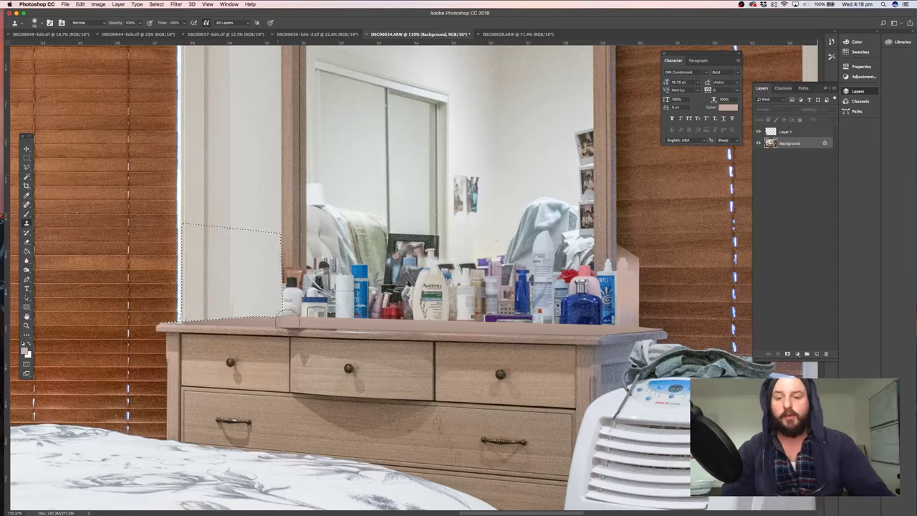
click(27, 158)
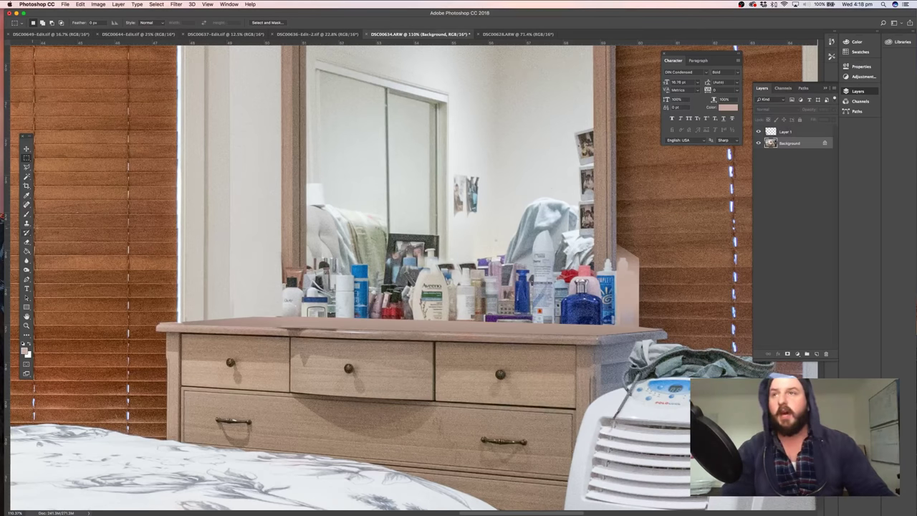
click(27, 223)
alt+click(382, 189)
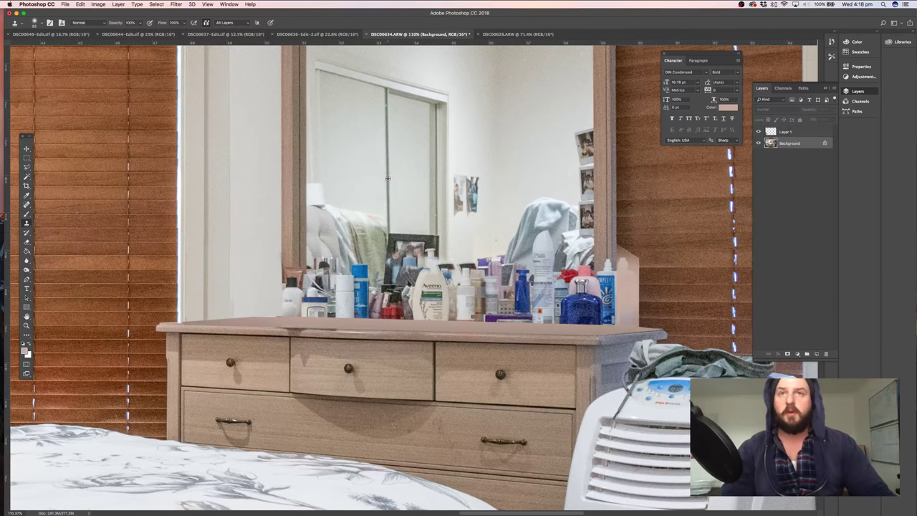
alt+click(387, 178)
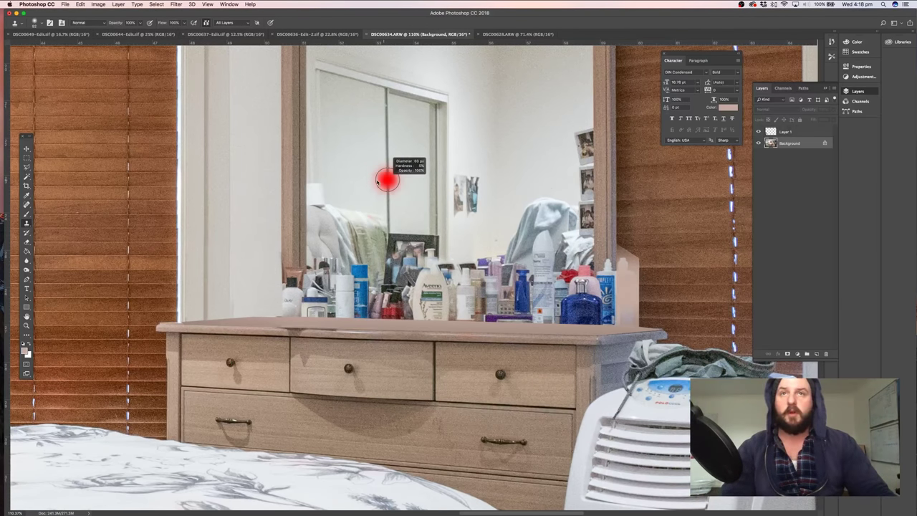
click(27, 167)
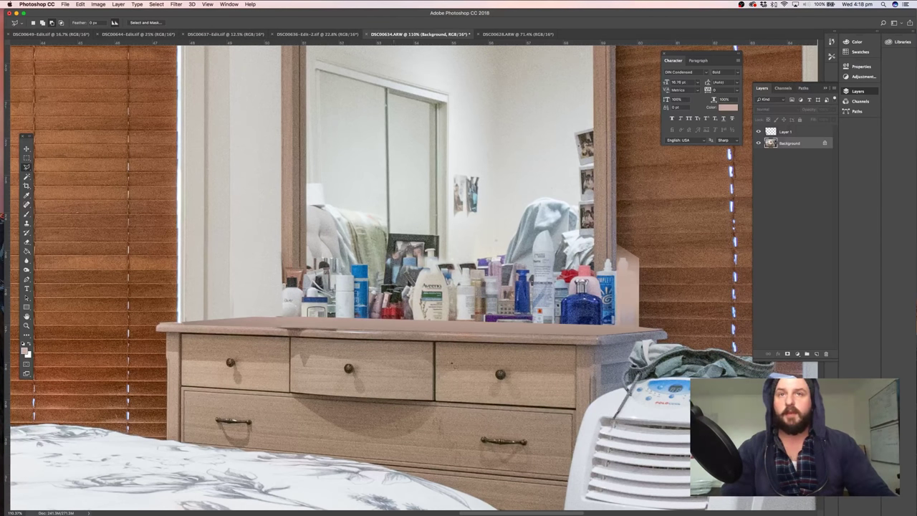
Clone the wooden blinds over the painted patch beside the right mirror frame, down to the dresser top
scroll(451, 364, right, 6)
scroll(451, 364, up, 2)
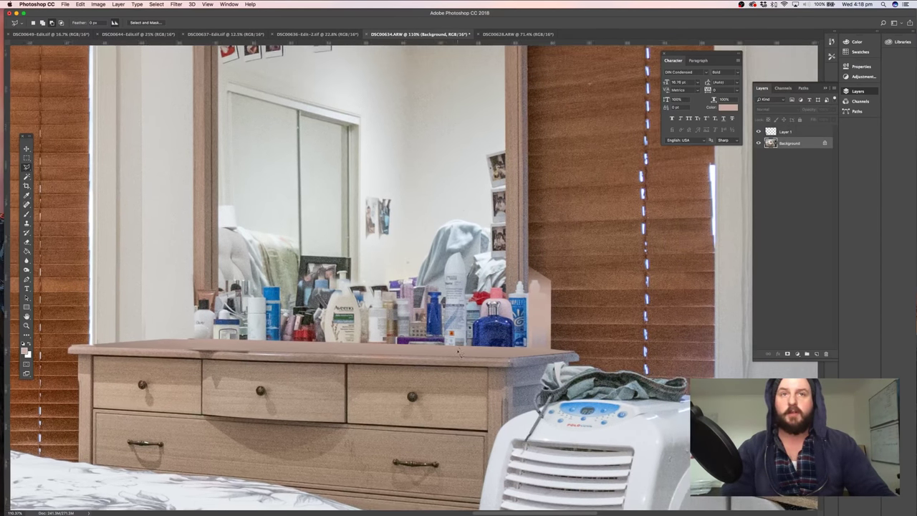
click(27, 223)
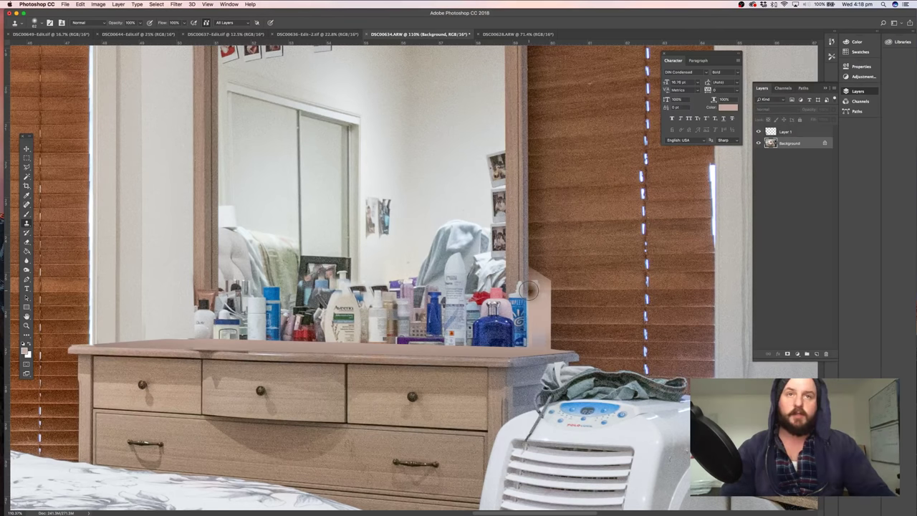
mouse_move(527, 290)
mouse_down()
mouse_move(534, 283)
mouse_move(543, 292)
mouse_move(534, 339)
mouse_move(546, 337)
mouse_move(553, 310)
mouse_move(530, 306)
mouse_up()
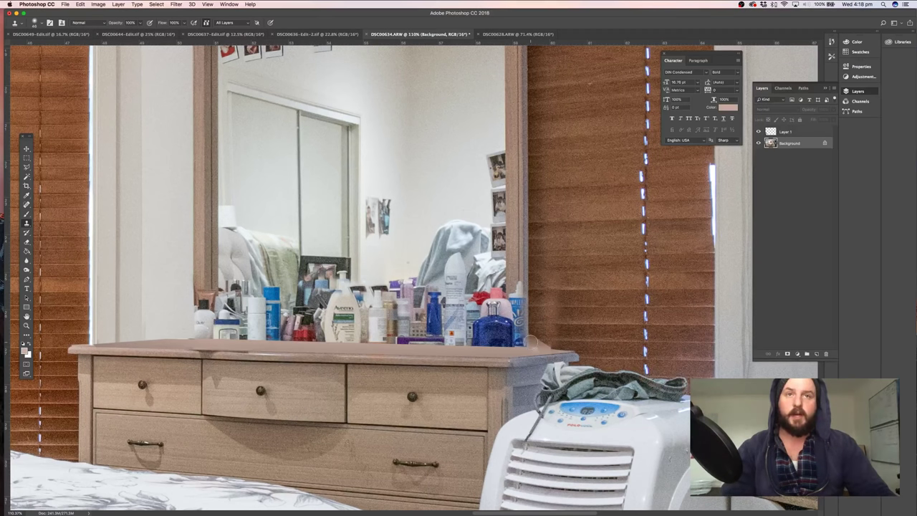
drag(537, 341, 591, 346)
Outline the lower part of the mirror glass with the Polygonal Lasso, following the frame's inner edges and the dresser top
drag(624, 413, 633, 427)
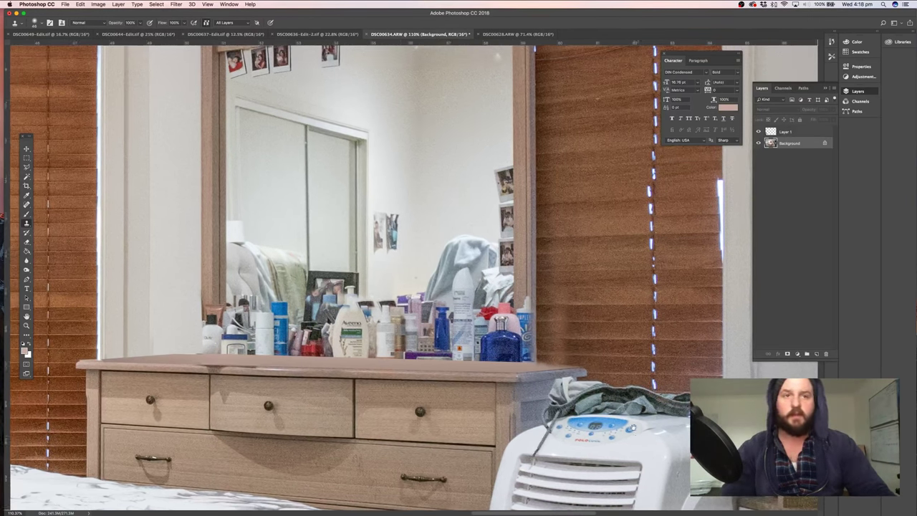
scroll(432, 291, up, 3)
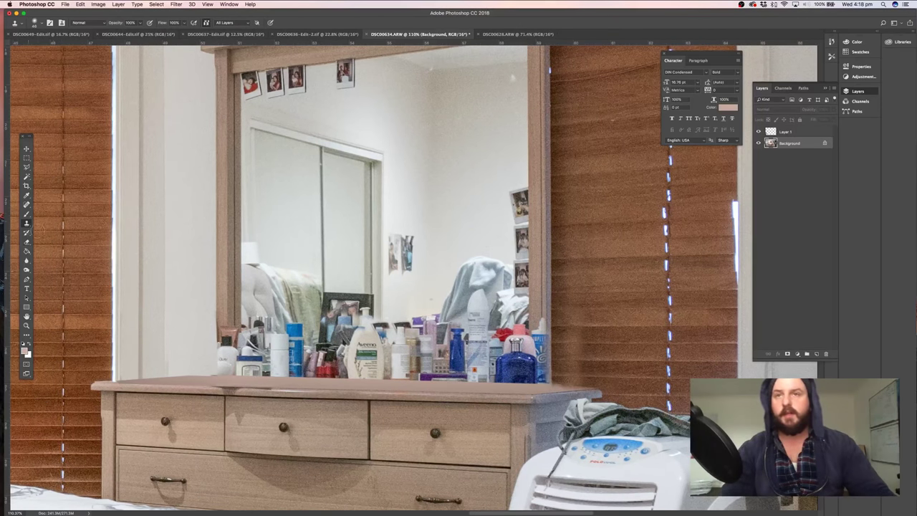
click(27, 167)
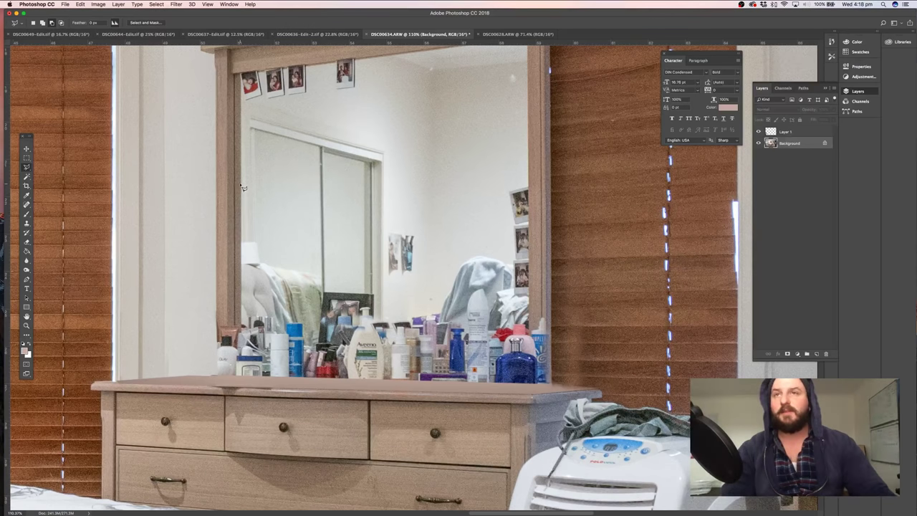
click(240, 182)
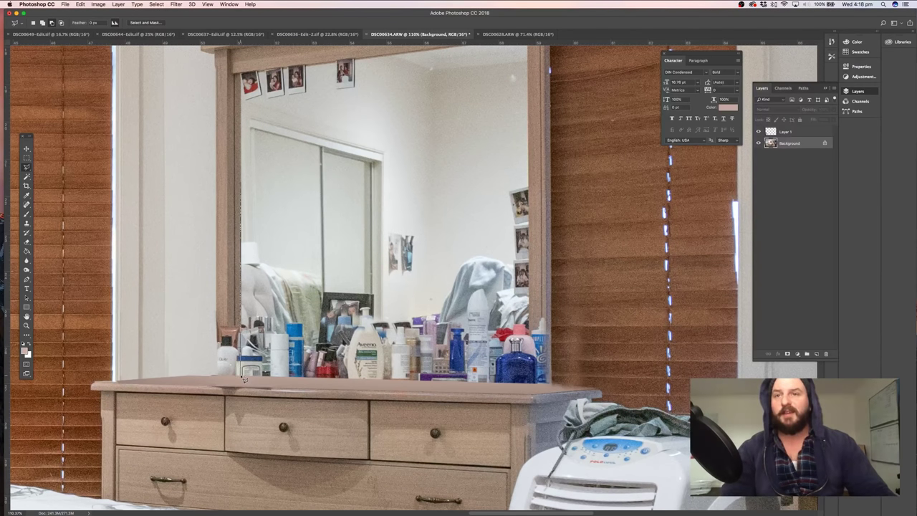
mouse_move(244, 378)
mouse_down()
mouse_move(538, 393)
mouse_move(528, 387)
mouse_move(541, 215)
mouse_move(529, 206)
mouse_move(529, 149)
mouse_move(301, 153)
mouse_move(245, 175)
mouse_up()
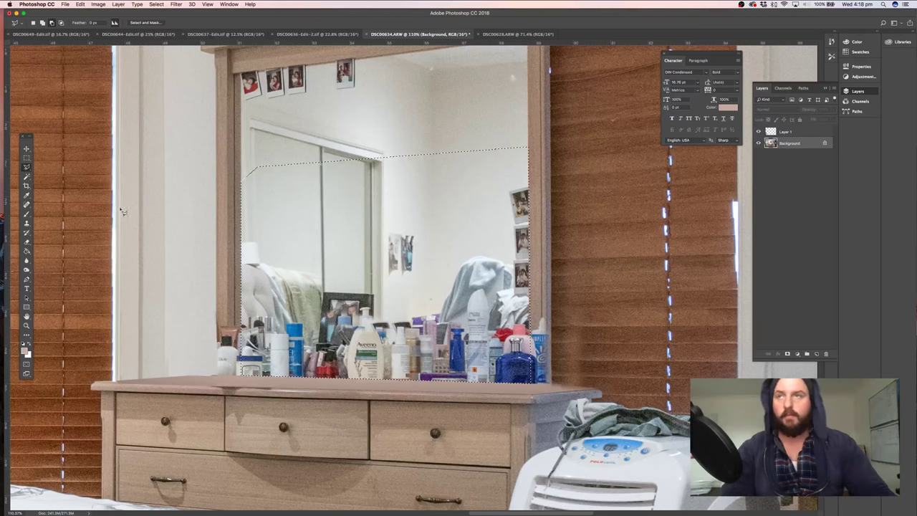
Clone the reflected sliding doors and their dividing line downward over the picture frame and pump bottle in the mirror
key(s)
drag(321, 240, 330, 240)
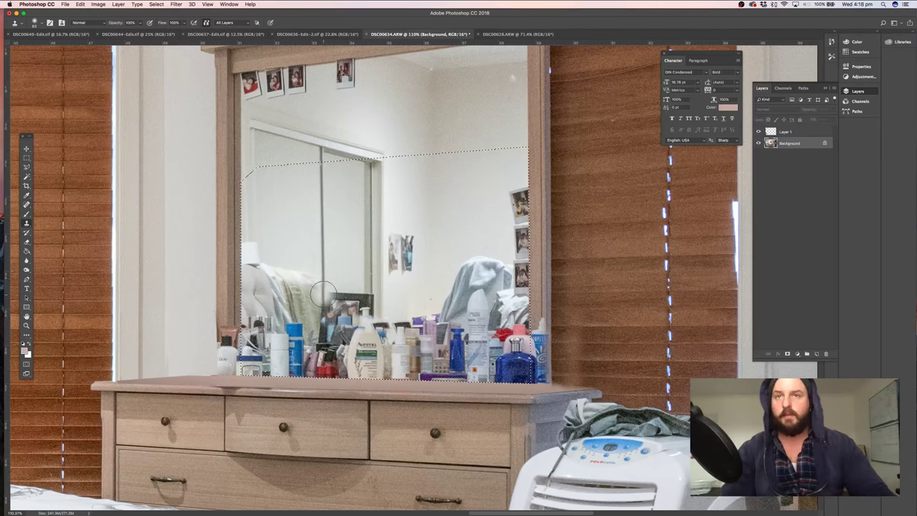
mouse_move(322, 291)
mouse_down()
mouse_move(331, 365)
mouse_move(346, 316)
mouse_move(366, 305)
mouse_move(366, 354)
mouse_move(351, 369)
mouse_move(302, 351)
mouse_move(297, 337)
mouse_up()
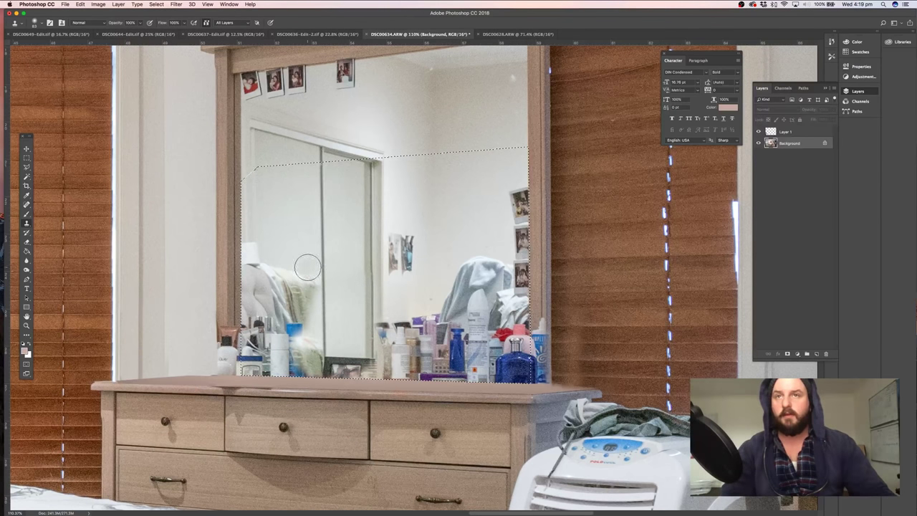
Clone the reflected sliding door panels and their dividing line over the clothes, bottles and picture frame in the mirror
mouse_move(308, 267)
mouse_down()
mouse_move(306, 305)
mouse_move(285, 283)
mouse_move(280, 255)
mouse_move(261, 292)
mouse_move(285, 350)
mouse_up()
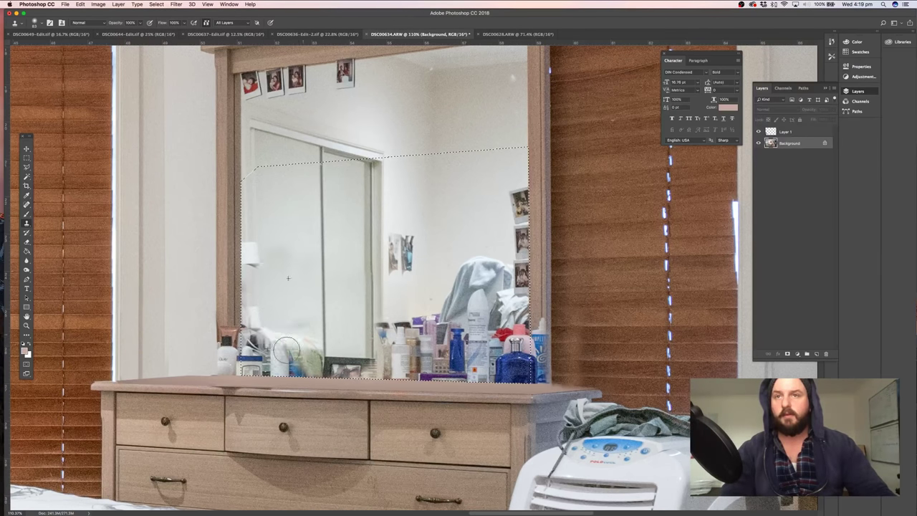
key(super+z)
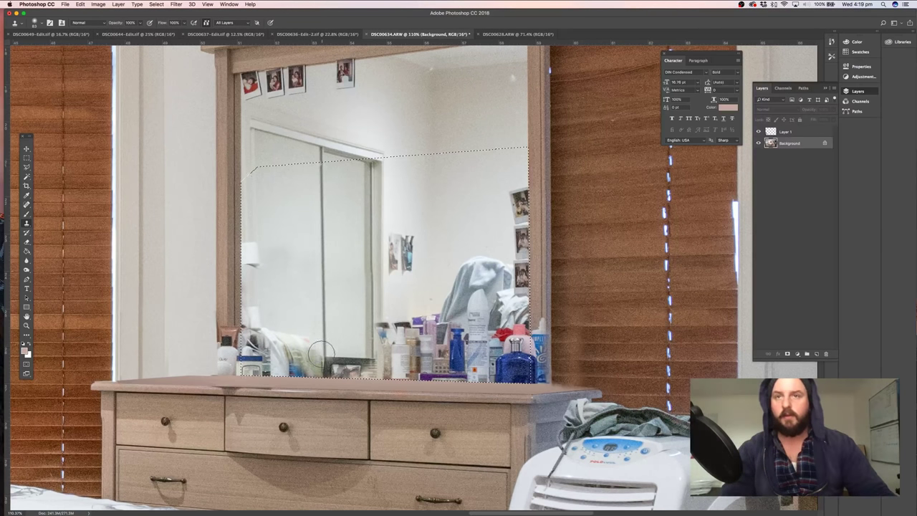
mouse_move(323, 357)
mouse_down()
mouse_move(326, 372)
mouse_move(365, 366)
mouse_move(303, 341)
mouse_up()
click(374, 334)
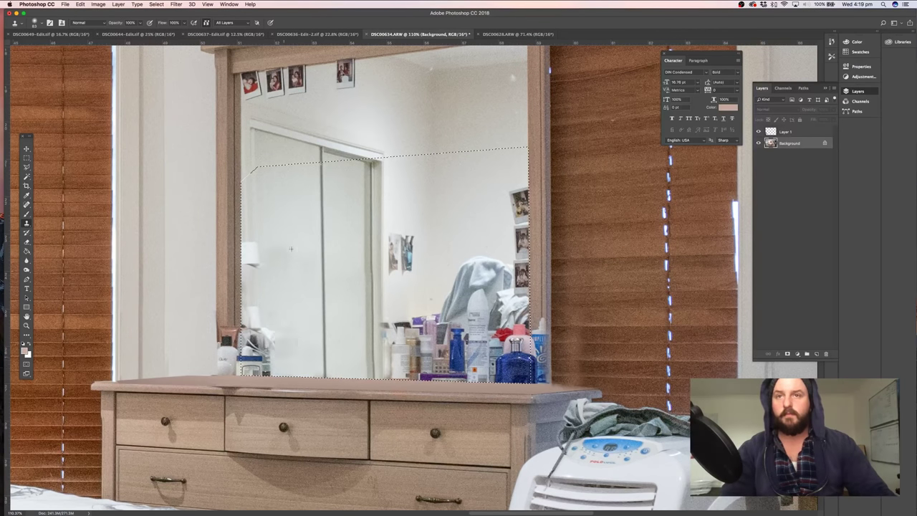
Clone the outer edge of the reflected sliding door down over the lamp and remaining toiletries beside the left frame, and deselect
alt+click(253, 203)
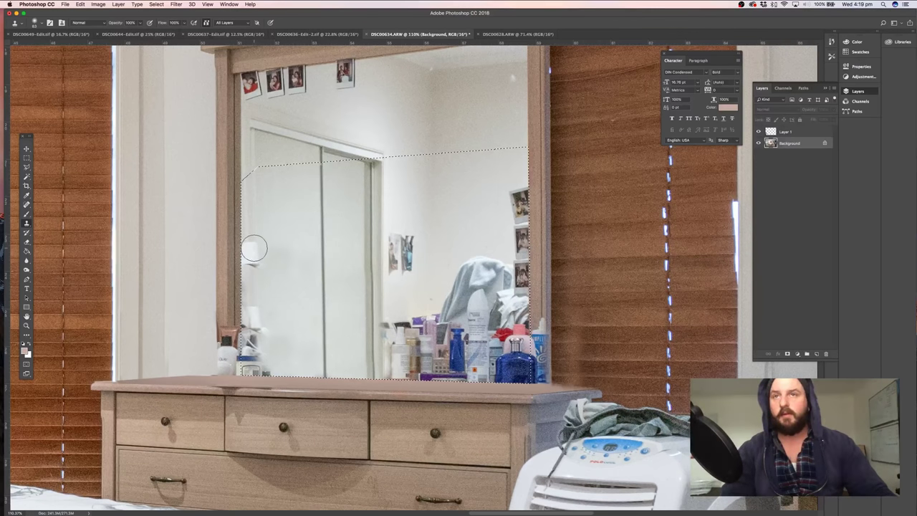
drag(254, 250, 253, 264)
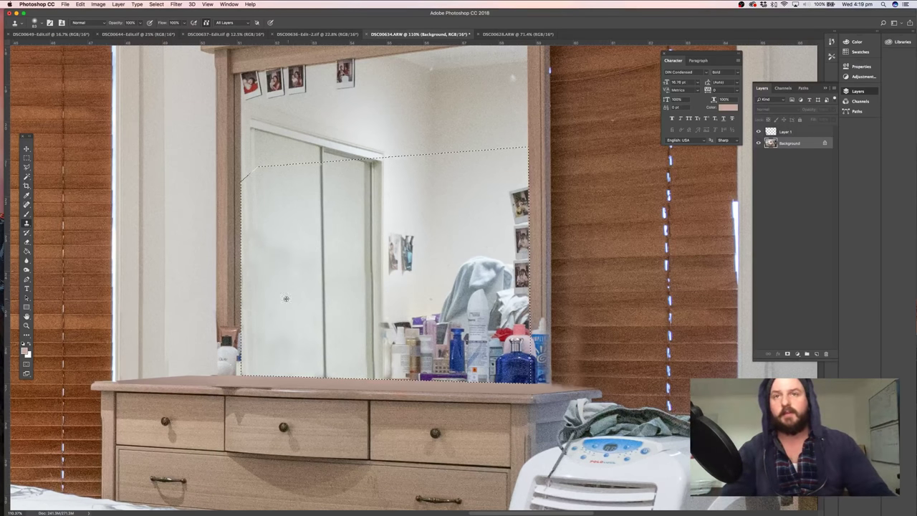
alt+click(275, 215)
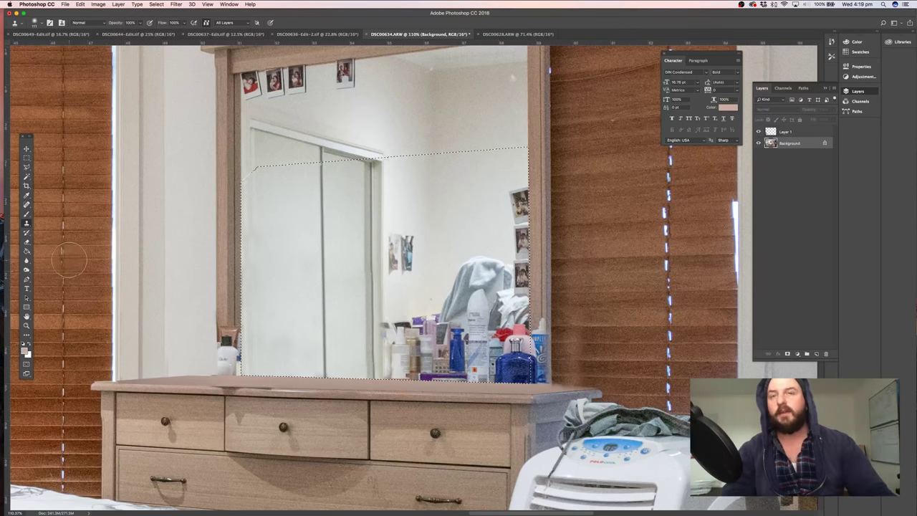
click(27, 158)
key(super+d)
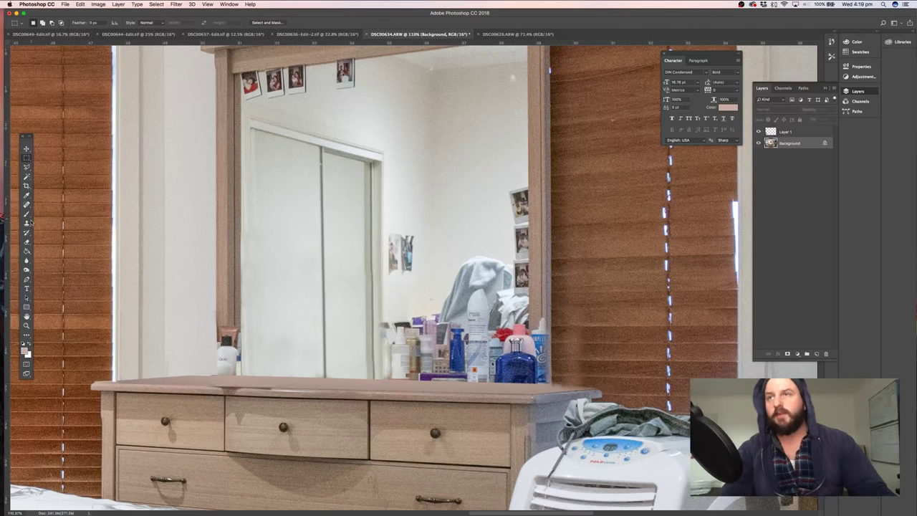
Clone the mirror's left frame post down to the dresser top over the white bottle and tube
click(28, 223)
alt+click(229, 311)
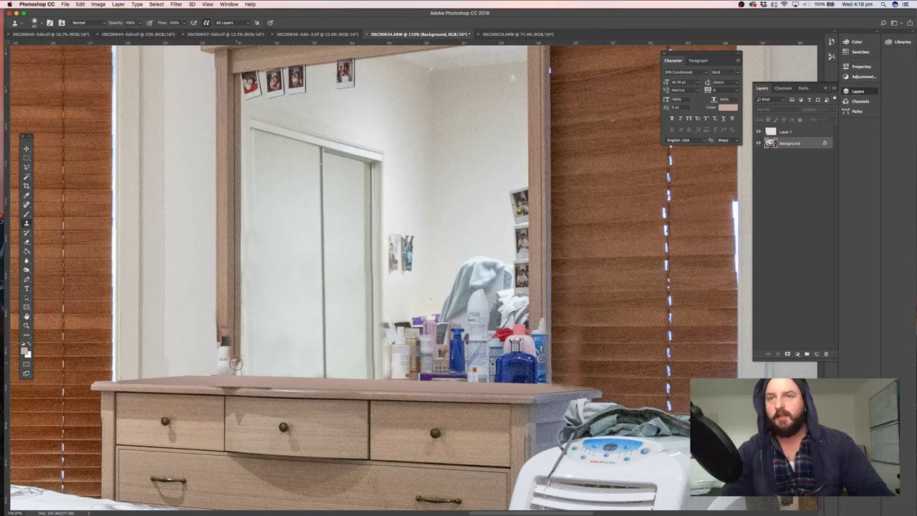
drag(235, 365, 227, 334)
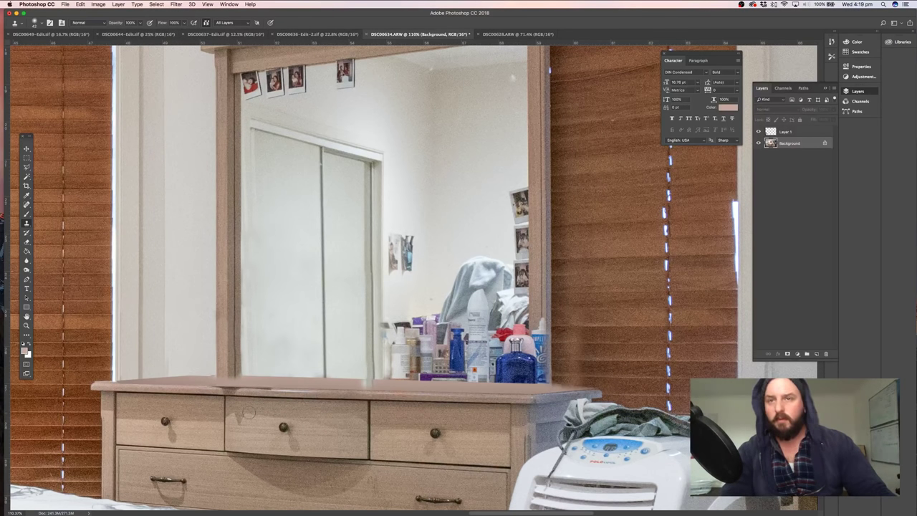
Clone clean wood along the dresser top's front edge over the dark smudges above the middle drawer
key(z)
drag(239, 387, 288, 389)
key(s)
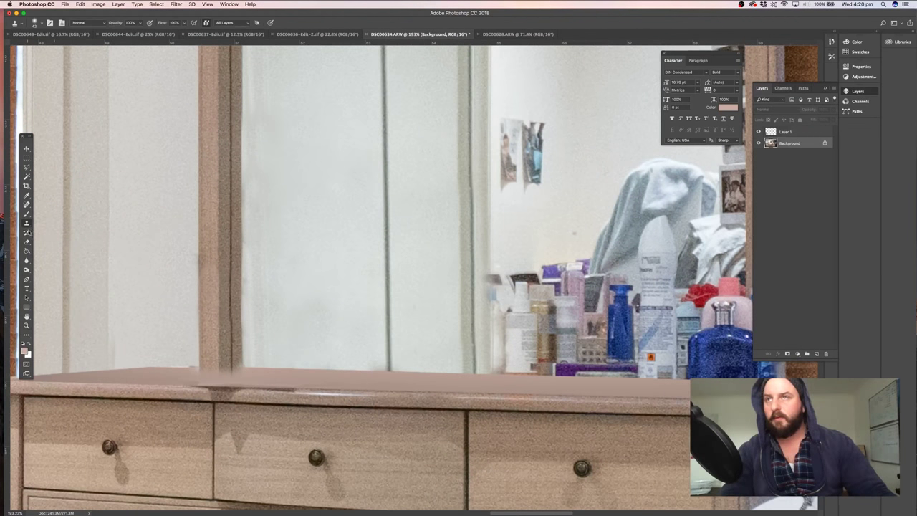
drag(198, 406, 191, 405)
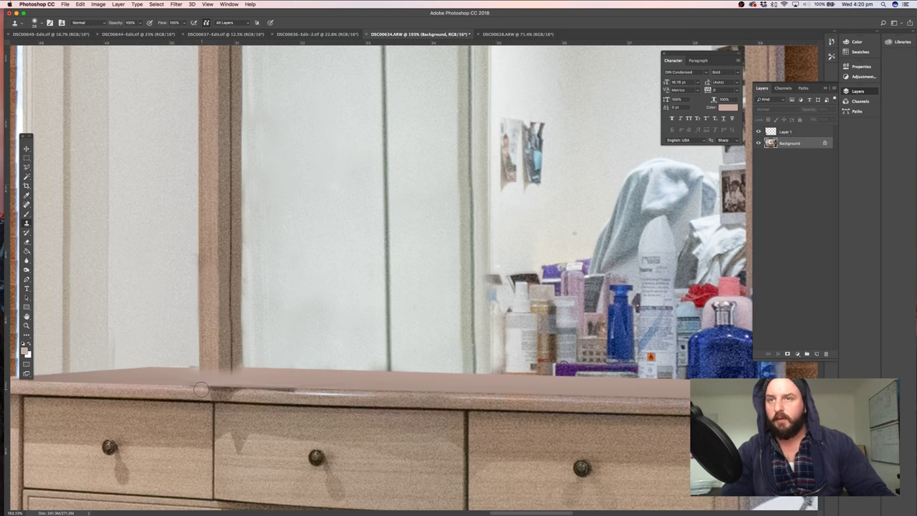
drag(200, 391, 344, 395)
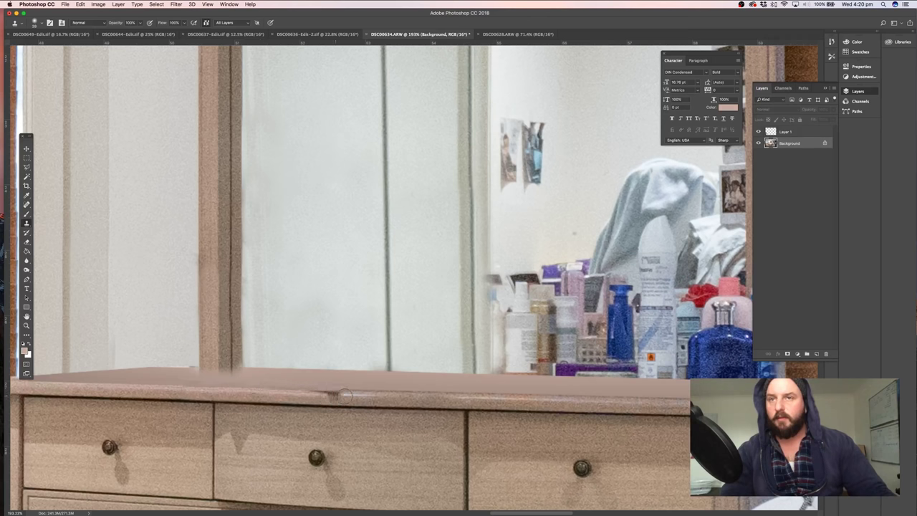
click(332, 395)
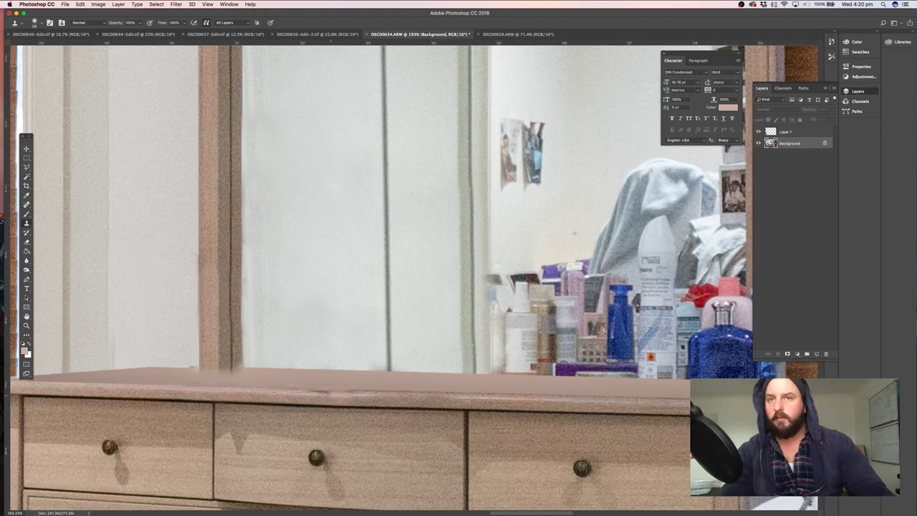
Review the whole retouched bedroom and compare its dresser with the original photo in Lightroom, returning to Photoshop
key(super+minus)
key(super+minus)
key(super+minus)
key(super+minus)
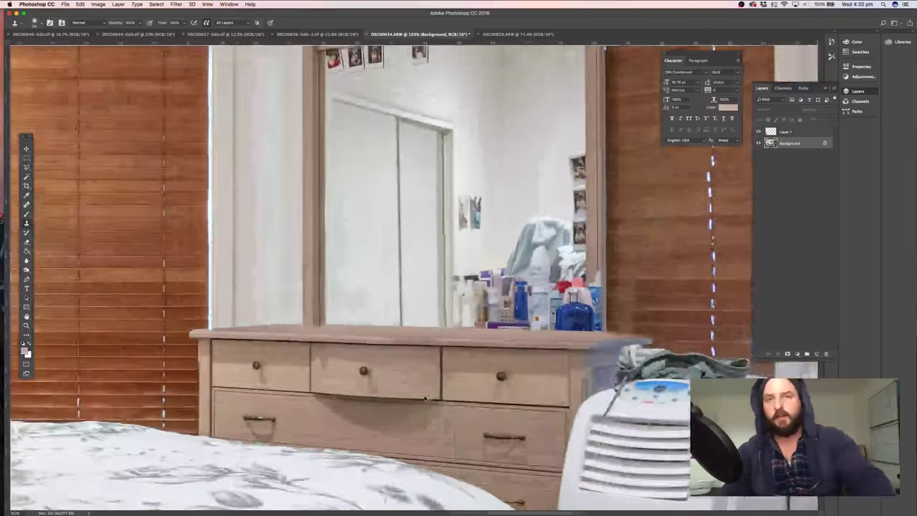
key(super+minus)
key(super+minus)
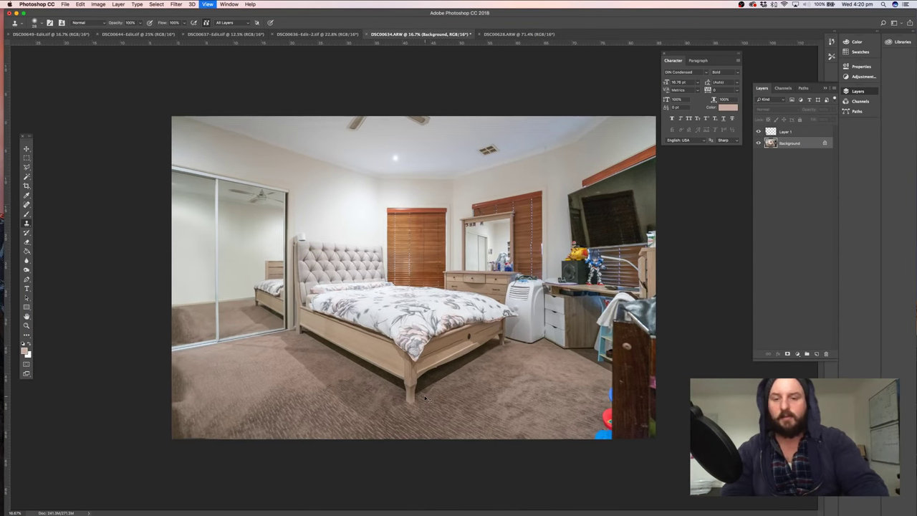
key(super+plus)
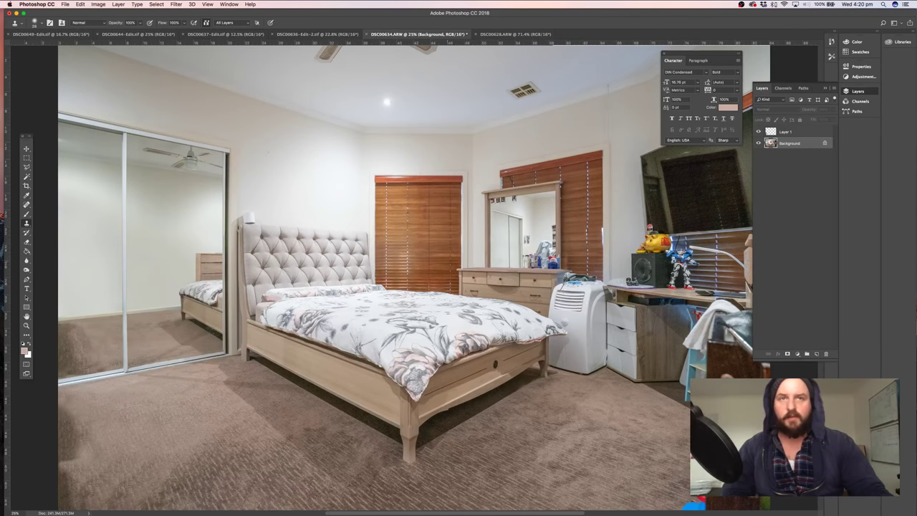
key(super+Tab)
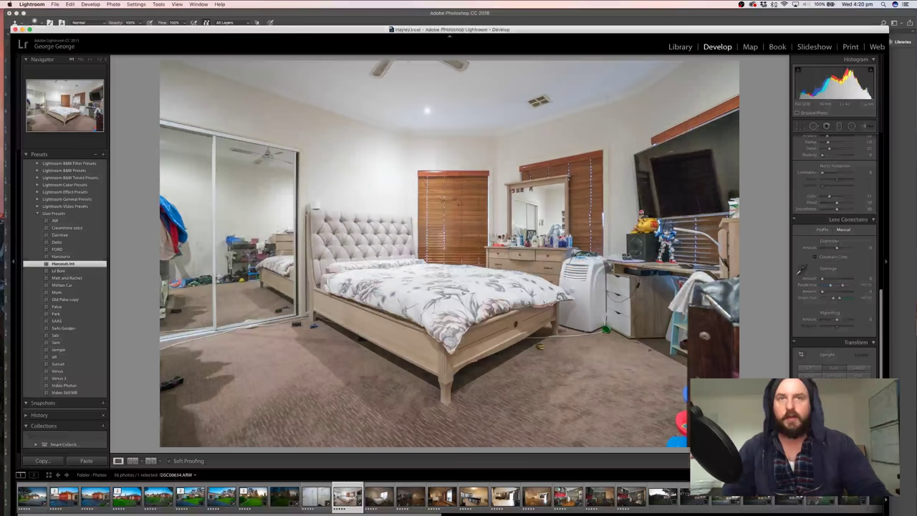
click(537, 234)
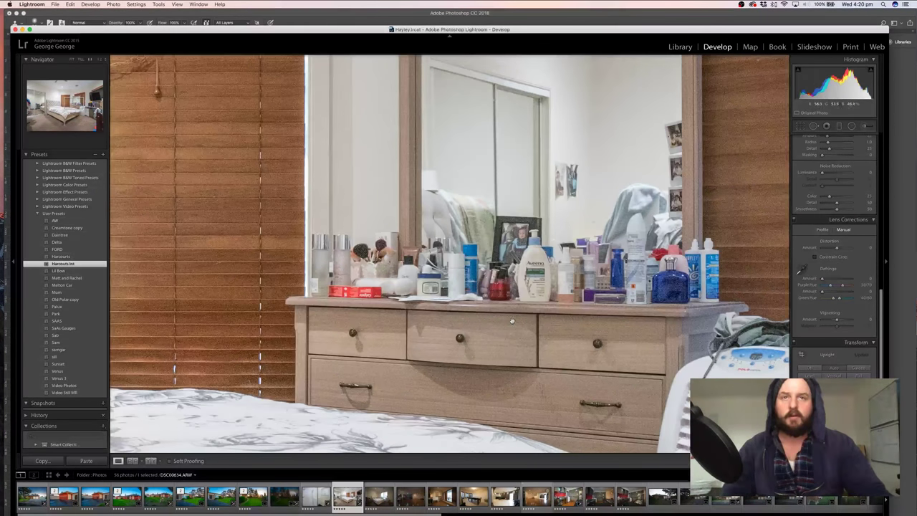
key(super+Tab)
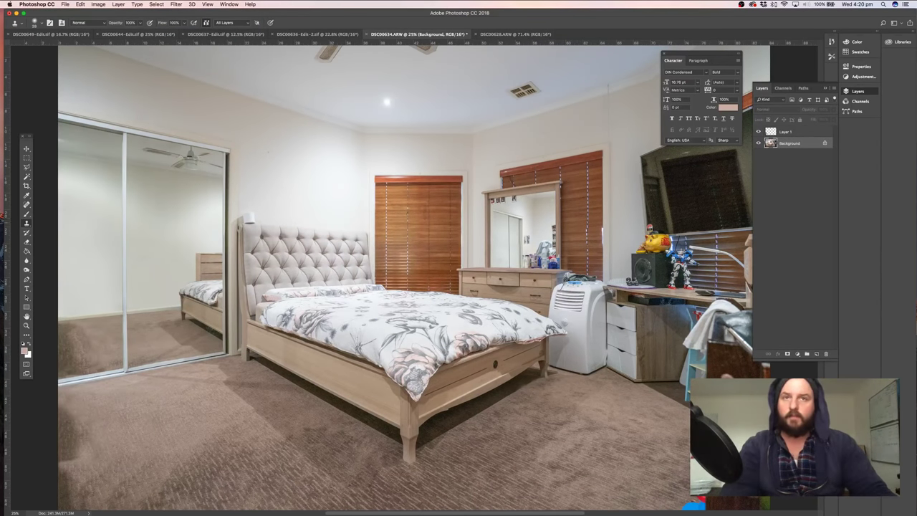
Outline the reflected wall area of the mirror with the Polygonal Lasso, from the door frame to the right mirror frame and dresser top
key(z)
drag(516, 199, 568, 202)
scroll(567, 202, down, 5)
scroll(568, 201, right, 5)
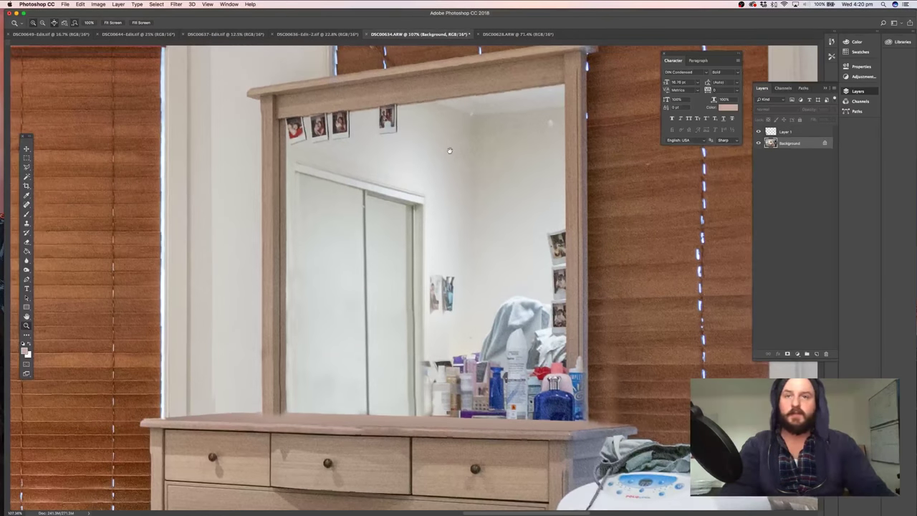
scroll(452, 293, left, 3)
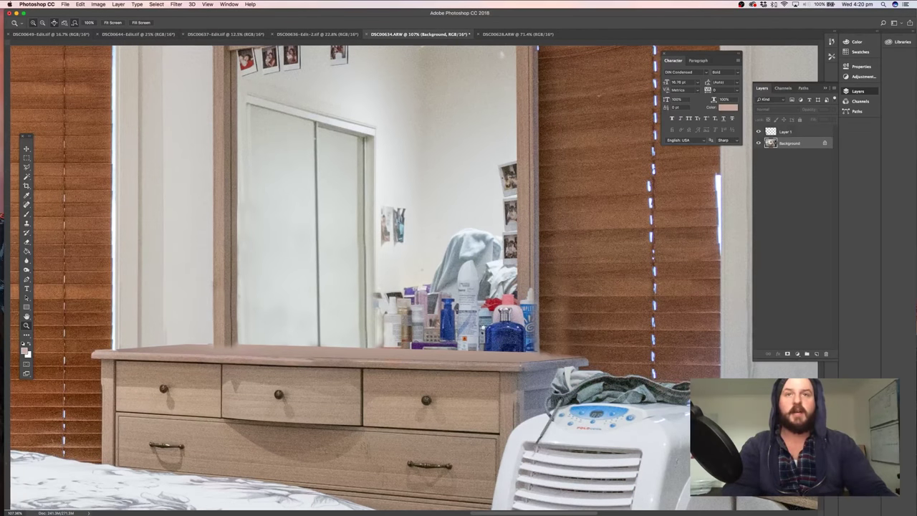
drag(462, 285, 473, 284)
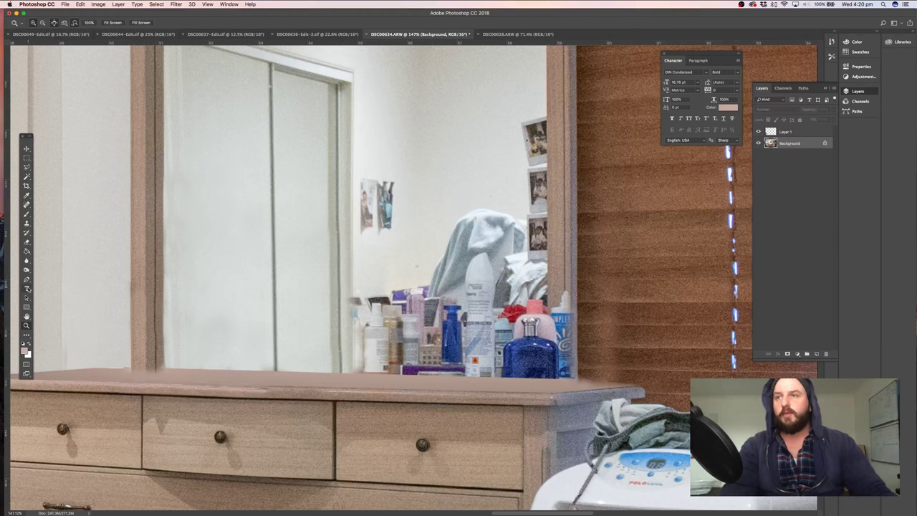
click(26, 168)
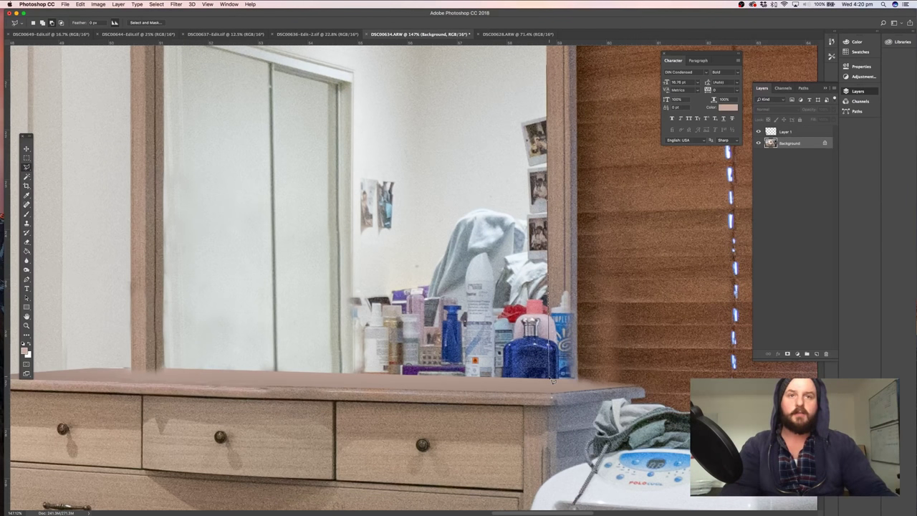
mouse_move(541, 381)
mouse_down()
mouse_move(342, 374)
mouse_move(330, 181)
mouse_move(452, 80)
mouse_move(442, 84)
mouse_move(516, 50)
mouse_move(523, 65)
mouse_move(546, 72)
mouse_up()
Clone clean reflected wall over the two small photos beside the sliding door in the mirror
click(26, 225)
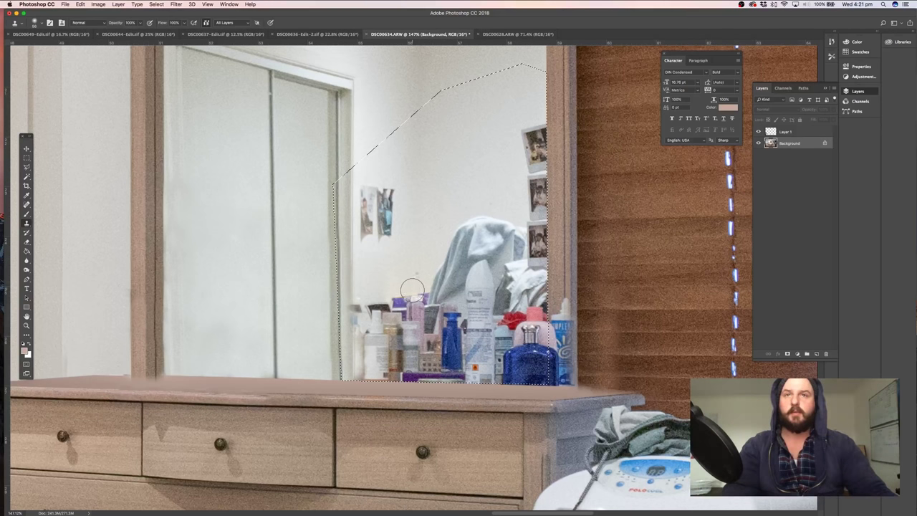
drag(381, 165, 385, 213)
drag(391, 83, 382, 191)
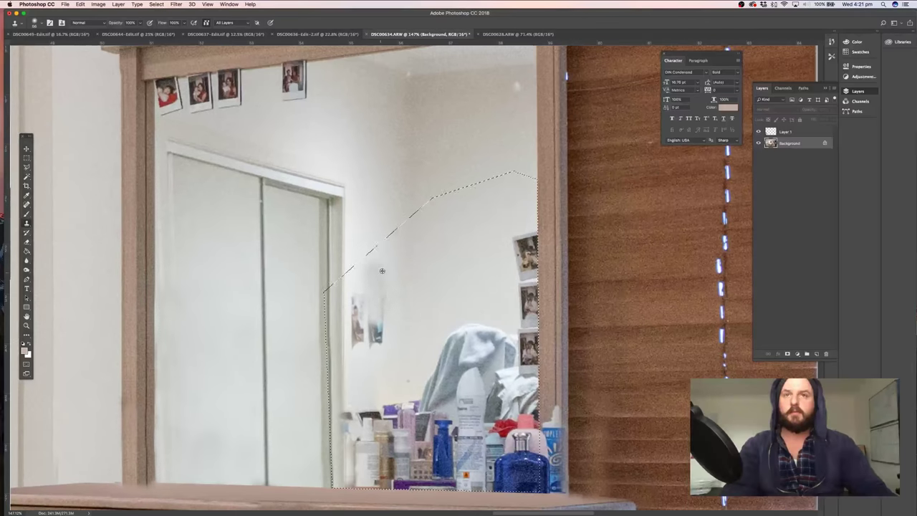
alt+click(420, 292)
alt+click(369, 389)
mouse_move(374, 342)
mouse_down()
mouse_move(381, 306)
mouse_move(386, 344)
mouse_move(383, 335)
mouse_move(371, 341)
mouse_move(388, 254)
mouse_move(370, 286)
mouse_move(371, 270)
mouse_move(365, 304)
mouse_move(361, 296)
mouse_move(354, 346)
mouse_up()
mouse_move(379, 298)
mouse_down()
mouse_move(387, 299)
mouse_move(344, 303)
mouse_move(354, 336)
mouse_up()
alt+click(344, 266)
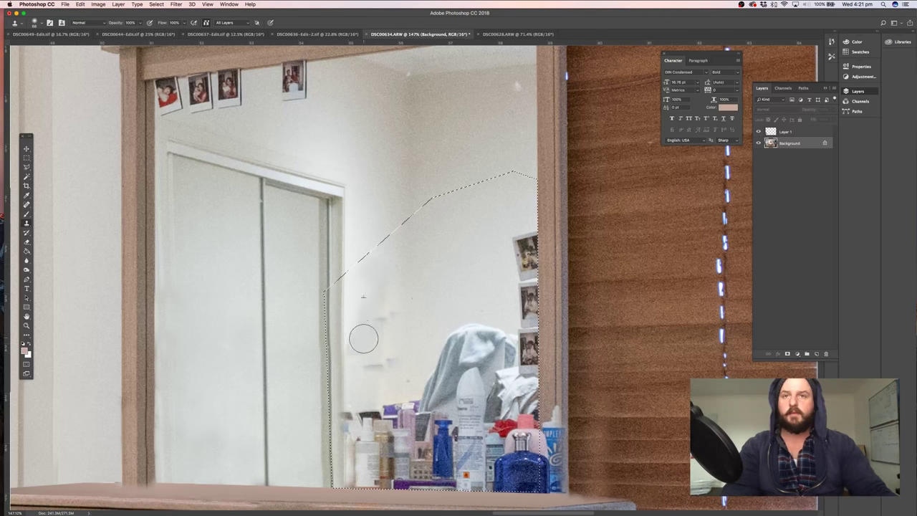
Paint a sampled wall colour over the toiletries, draped clothes and stuck-on photos inside the mirror selection with the Brush
drag(416, 371, 349, 274)
key(ctrl+shift+d)
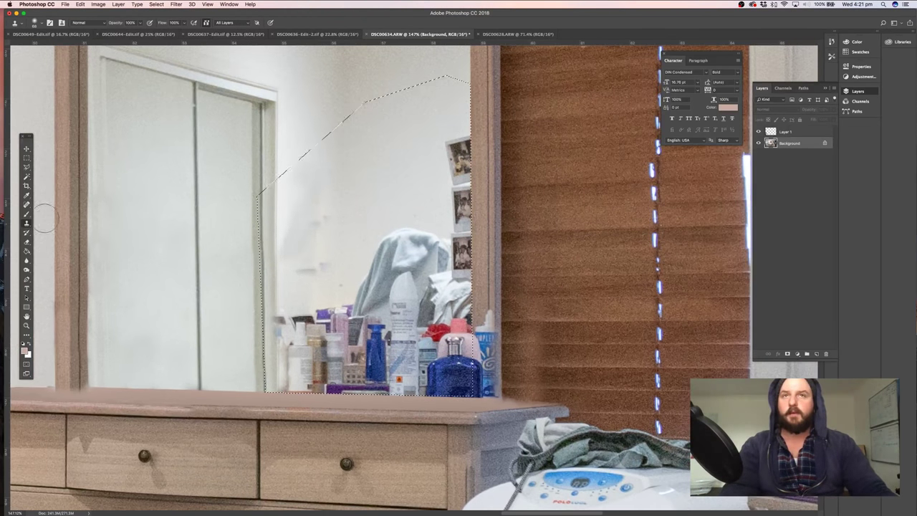
key(b)
alt+click(410, 212)
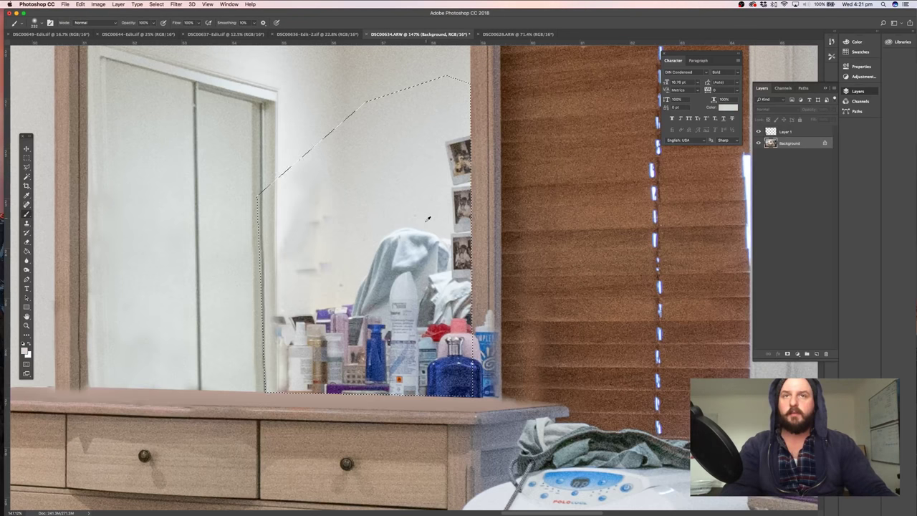
mouse_move(410, 212)
mouse_down()
mouse_move(418, 253)
mouse_move(397, 267)
mouse_move(424, 261)
mouse_move(445, 231)
mouse_move(451, 141)
mouse_move(440, 299)
mouse_move(446, 364)
mouse_move(350, 364)
mouse_move(352, 279)
mouse_move(334, 341)
mouse_move(364, 344)
mouse_up()
mouse_move(386, 366)
mouse_down()
mouse_move(303, 393)
mouse_move(298, 321)
mouse_up()
drag(309, 270, 327, 205)
drag(384, 230, 399, 230)
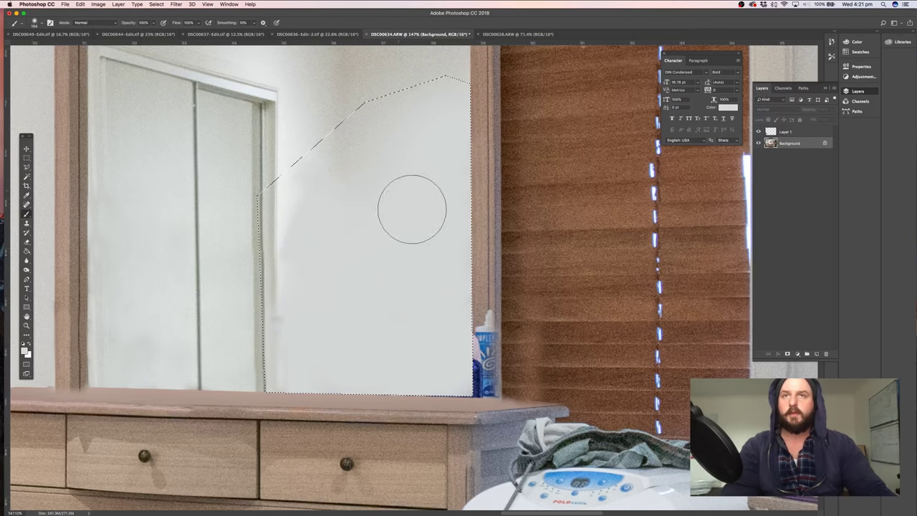
Dab a darker sampled wall tone at the upper part of the painted mirror area, undoing the second dab lower down
alt+click(347, 148)
click(344, 199)
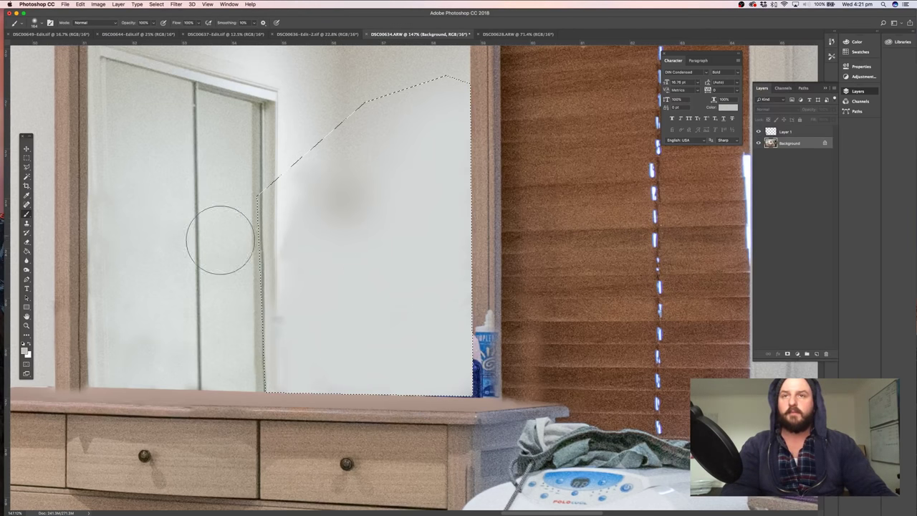
click(305, 311)
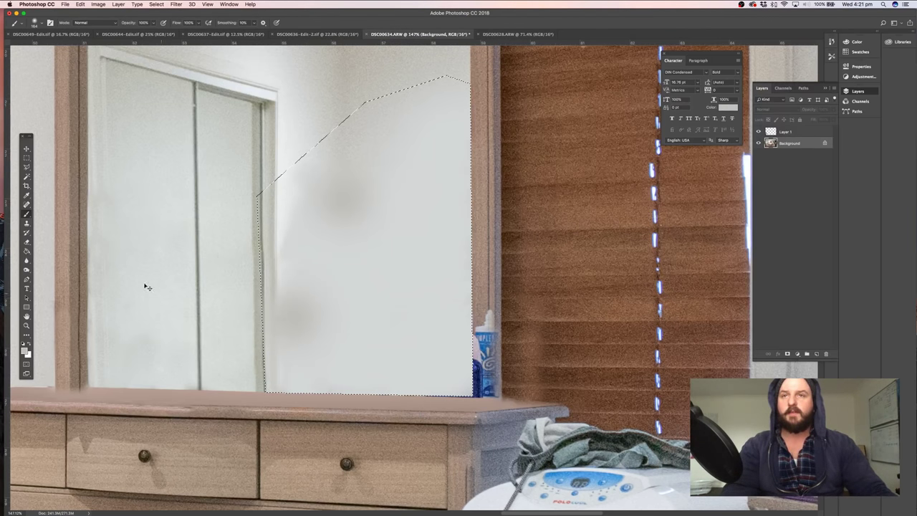
key(super+z)
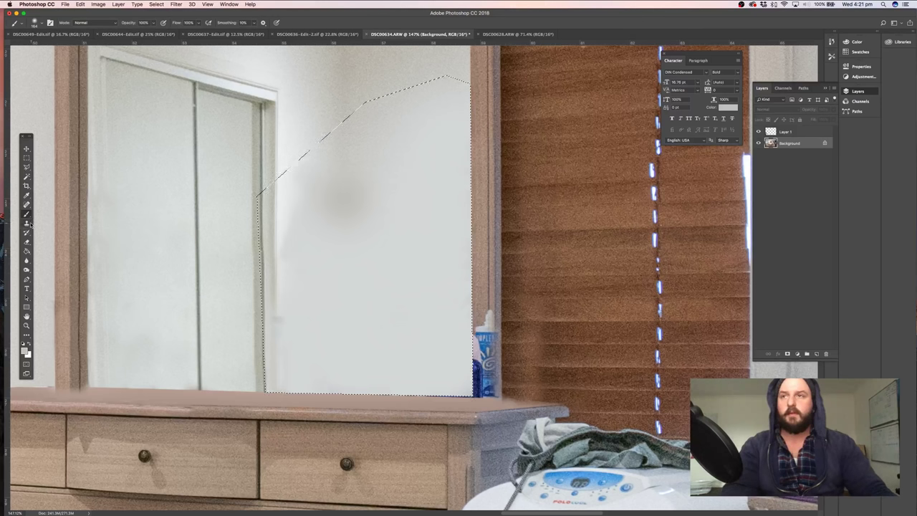
Clone the clean edge of the reflected door frame down to the dresser top beside the painted wall
click(27, 223)
alt+click(278, 280)
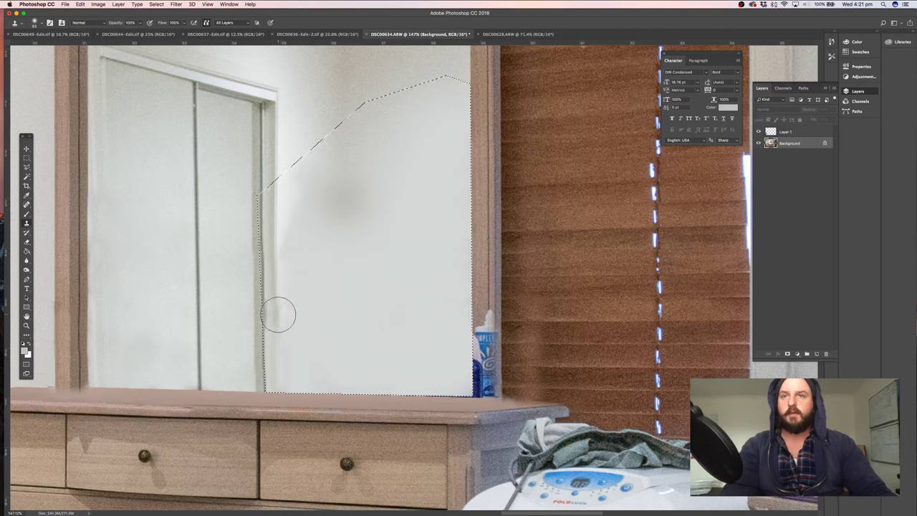
drag(275, 316, 275, 349)
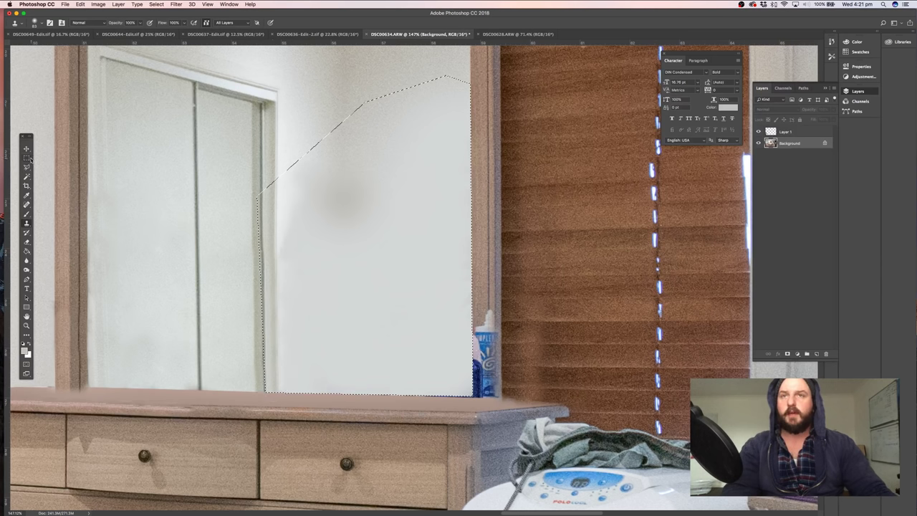
key(super+minus)
key(super+minus)
key(super+minus)
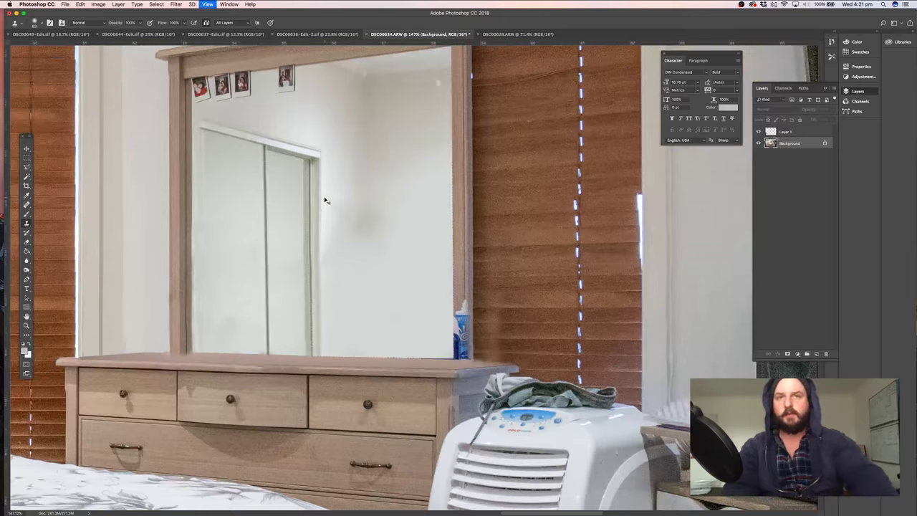
Clear the existing selection around the painted wall area in the mirror
key(super+minus)
key(super+minus)
key(super+minus)
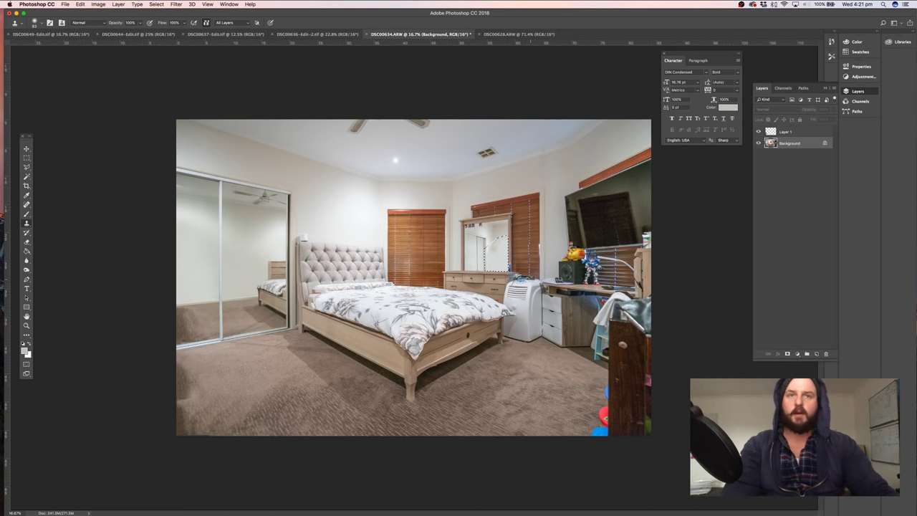
key(z)
drag(465, 255, 553, 256)
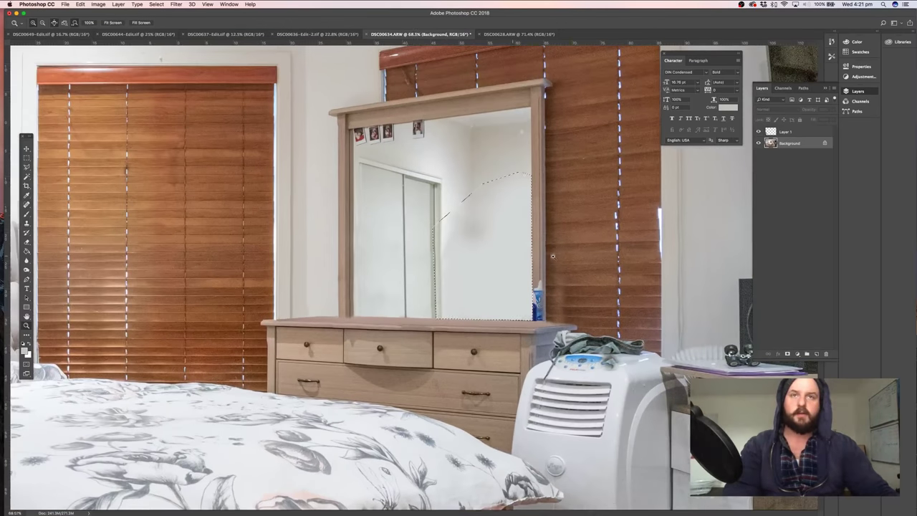
click(27, 167)
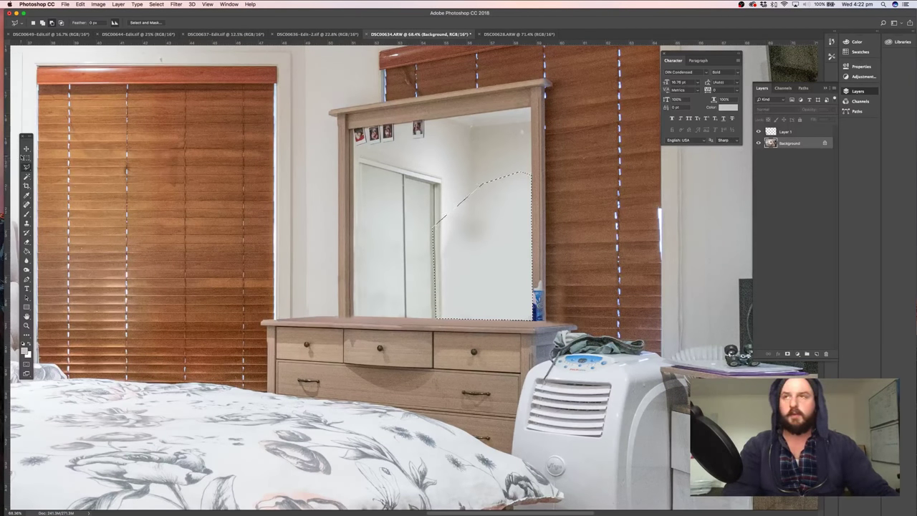
click(26, 159)
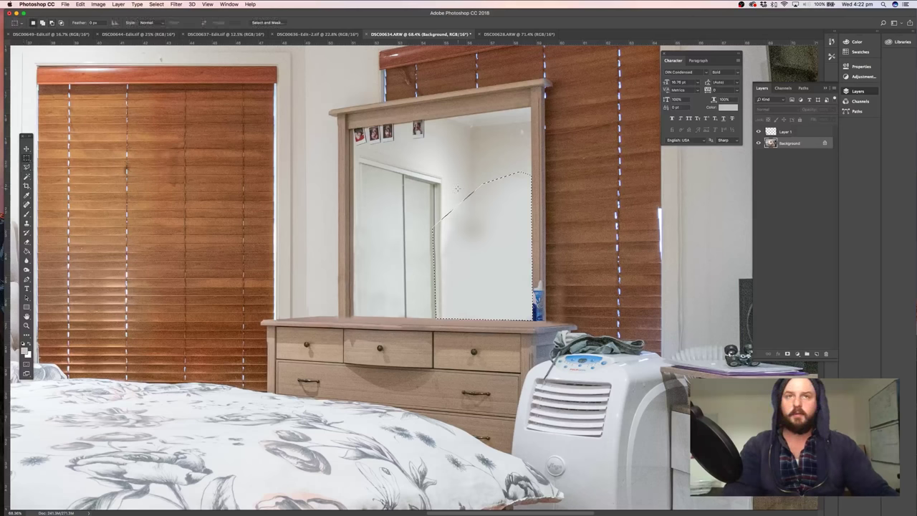
click(323, 186)
Outline the reflected wall from the room corner to the mirror's right frame, down to the dresser top, with the Polygonal Lasso
click(26, 167)
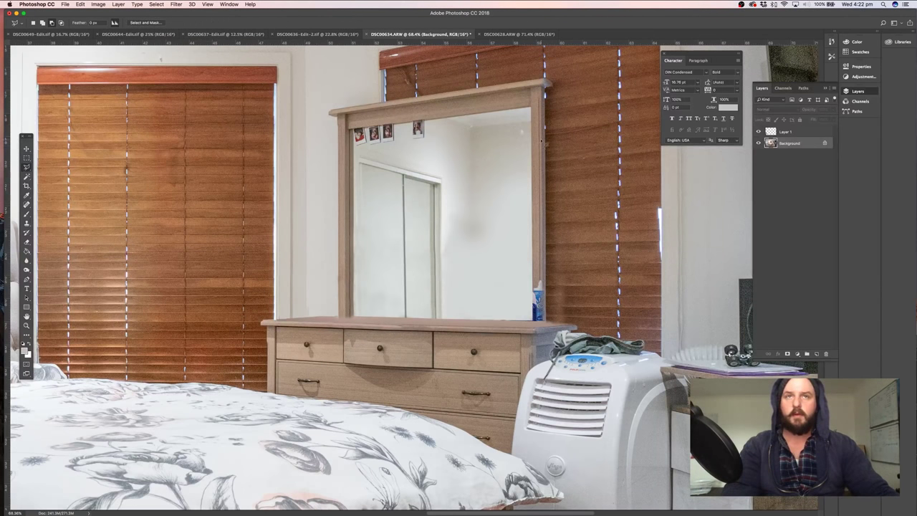
click(471, 127)
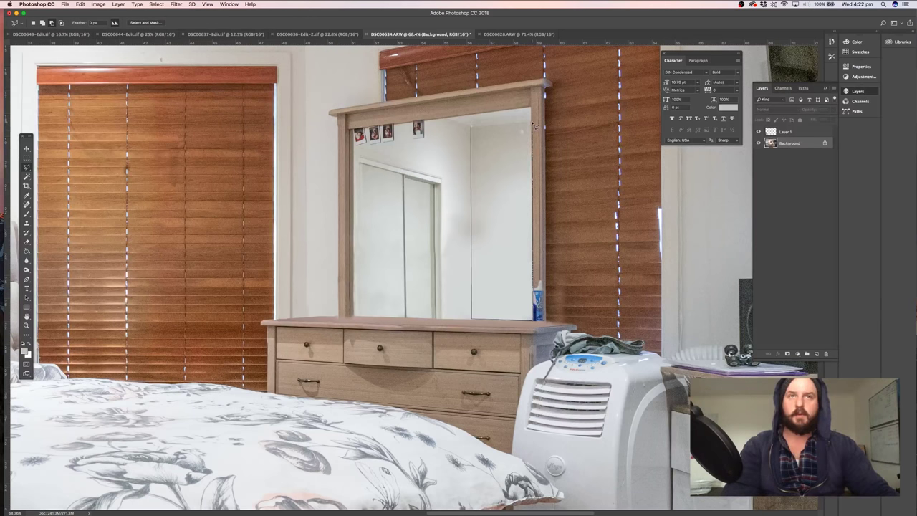
click(474, 131)
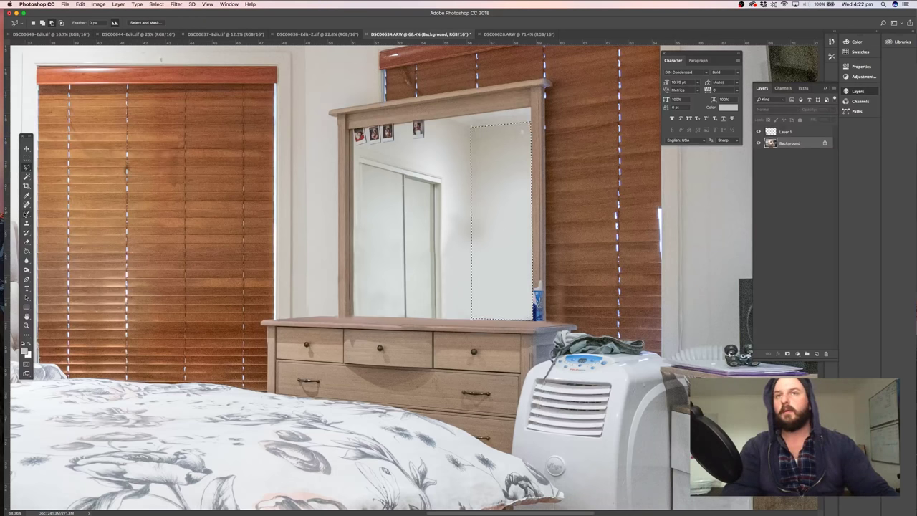
Paint the selected reflected wall evenly with a wall tone sampled from its upper part using the Brush, and deselect
key(b)
alt+click(504, 170)
drag(492, 168, 550, 171)
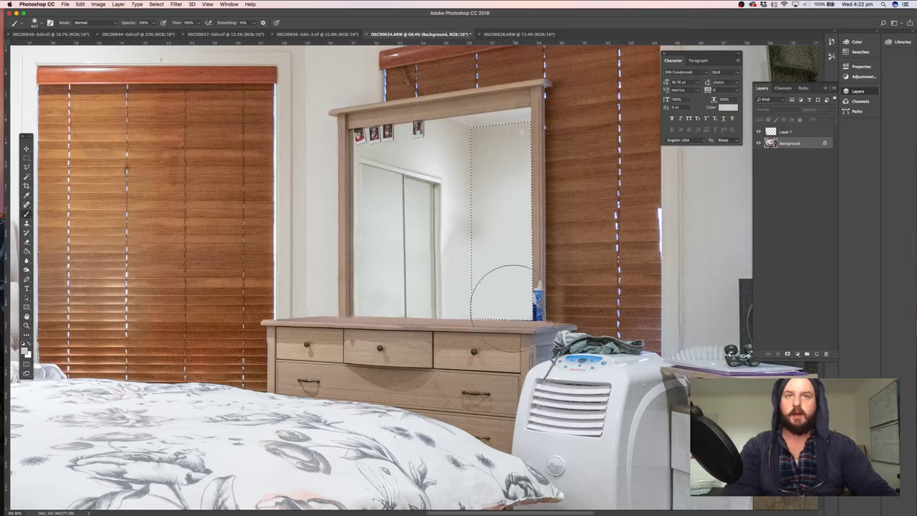
mouse_move(522, 260)
mouse_down()
mouse_move(499, 297)
mouse_move(506, 192)
mouse_move(500, 179)
mouse_move(501, 225)
mouse_move(498, 168)
mouse_move(494, 308)
mouse_up()
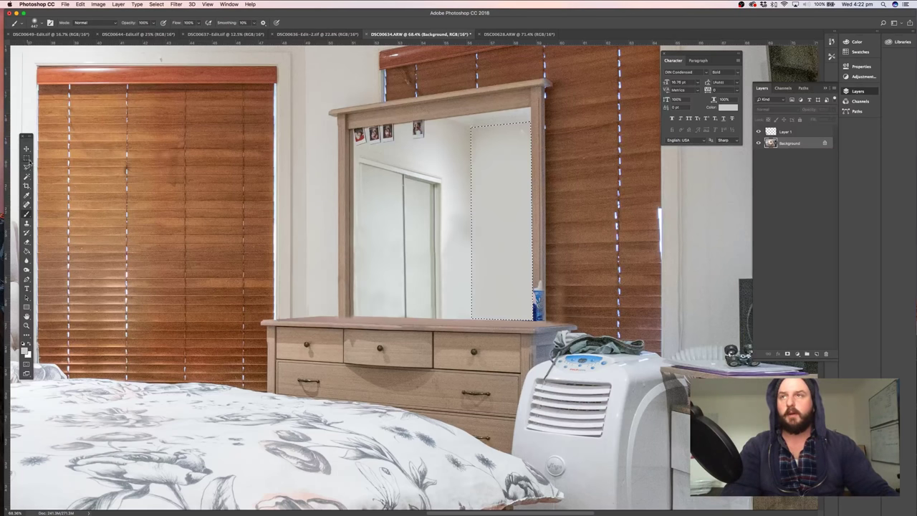
key(m)
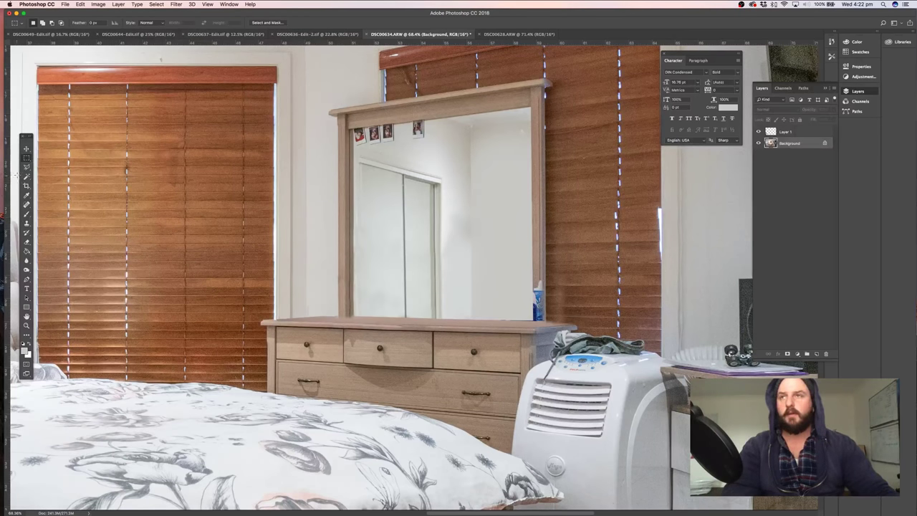
Outline the narrow reflected wall strip between the sliding door frame and the room corner with the Polygonal Lasso
click(27, 167)
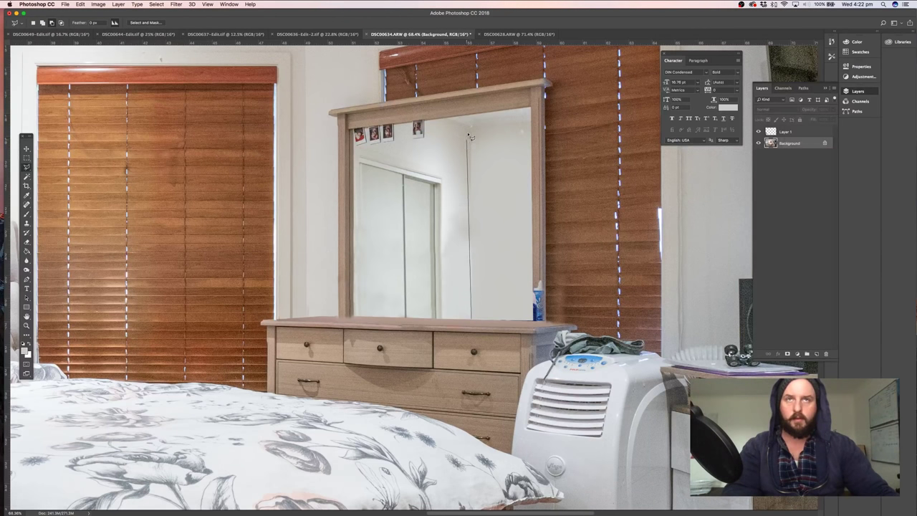
click(444, 121)
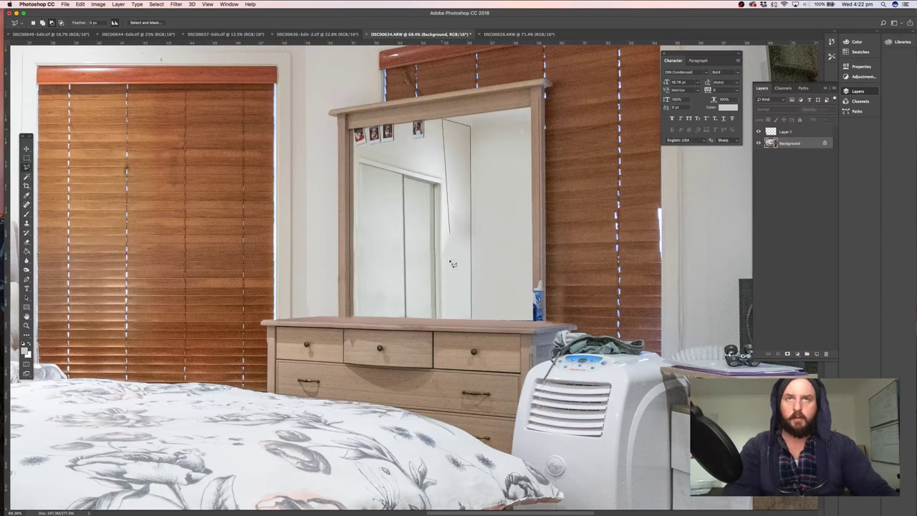
click(472, 321)
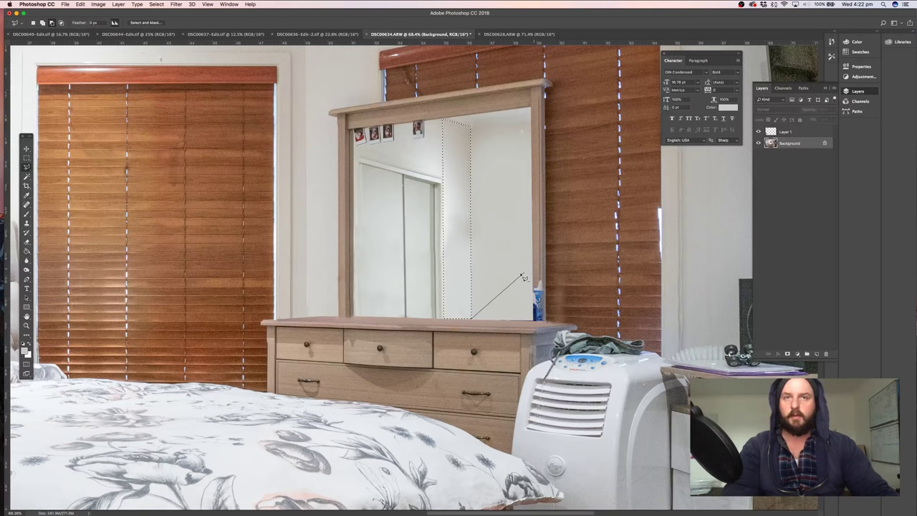
key(Return)
Paint the selected wall strip down to the dresser top with a lighter tone sampled from it using the Brush, and deselect
key(b)
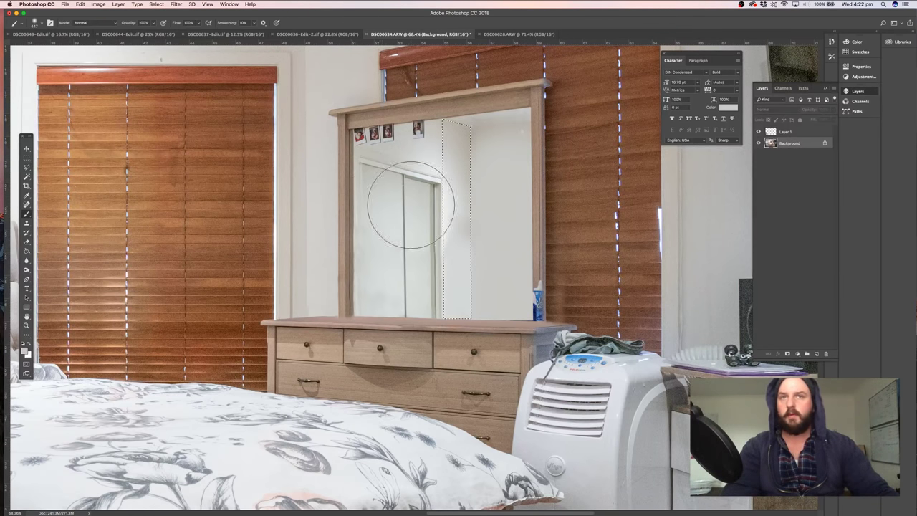
alt+click(453, 207)
drag(450, 204, 479, 204)
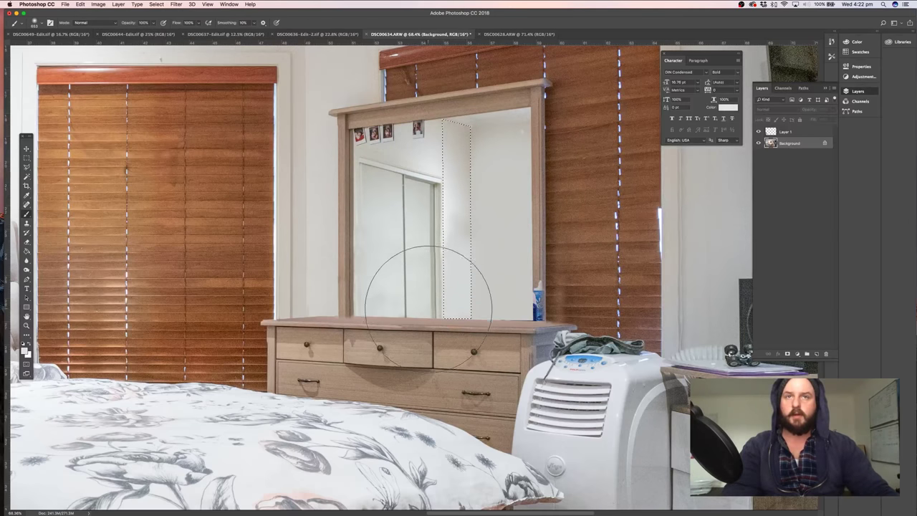
mouse_move(431, 307)
mouse_down()
mouse_move(423, 255)
mouse_move(451, 309)
mouse_up()
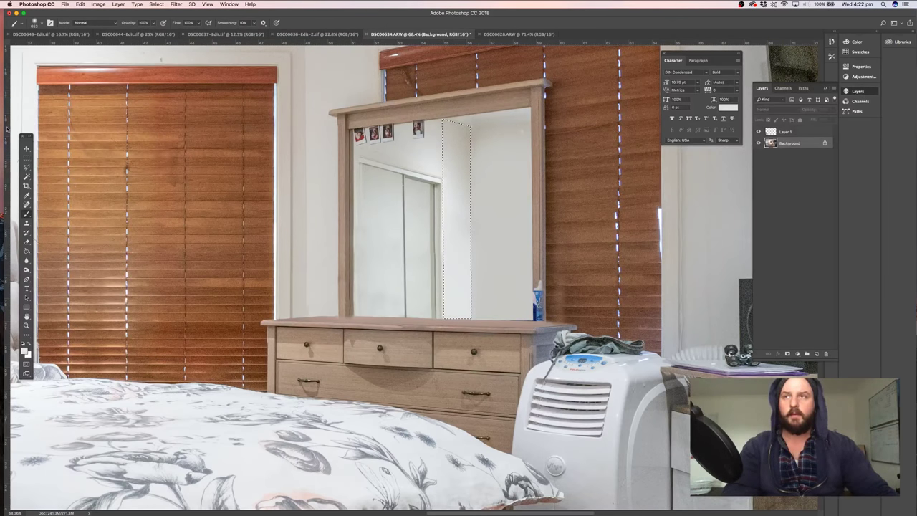
click(27, 157)
key(ctrl+d)
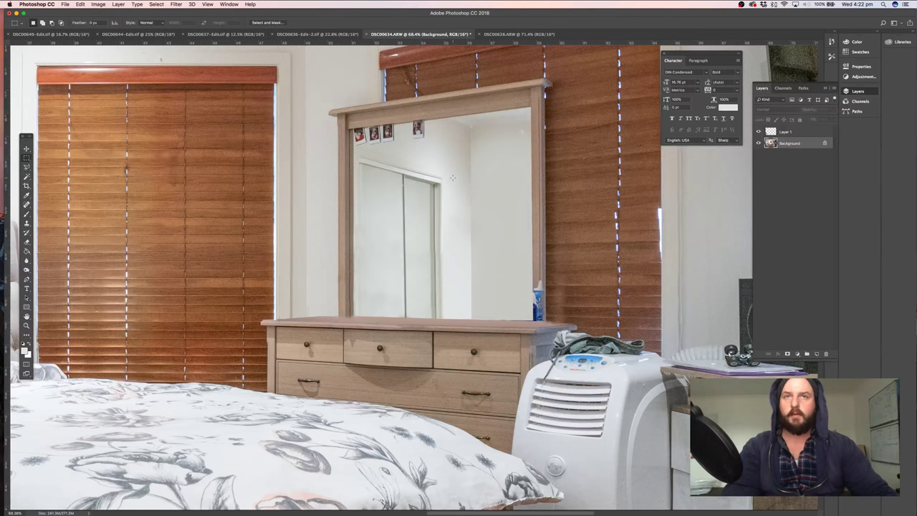
right_click(446, 182)
click(447, 182)
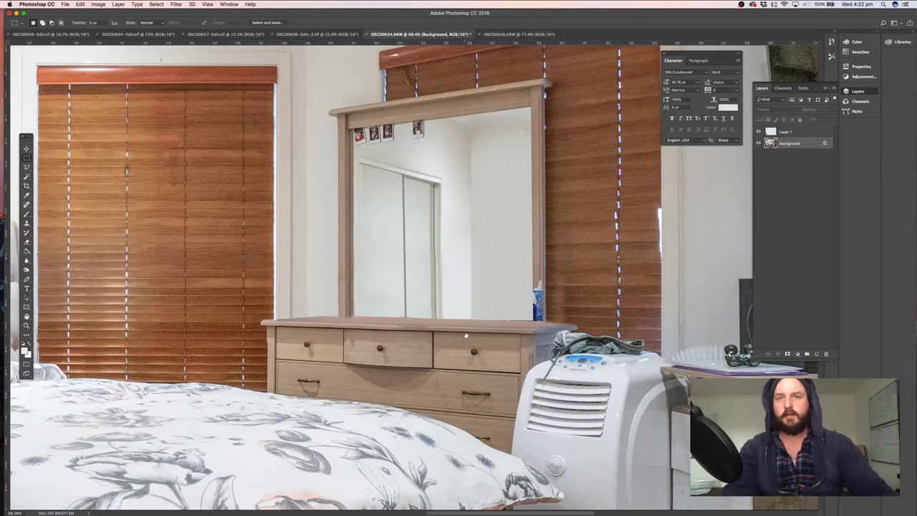
Outline the dresser's top surface from below the reflected door to its right end with the Polygonal Lasso
drag(467, 334, 362, 301)
key(z)
drag(432, 264, 477, 268)
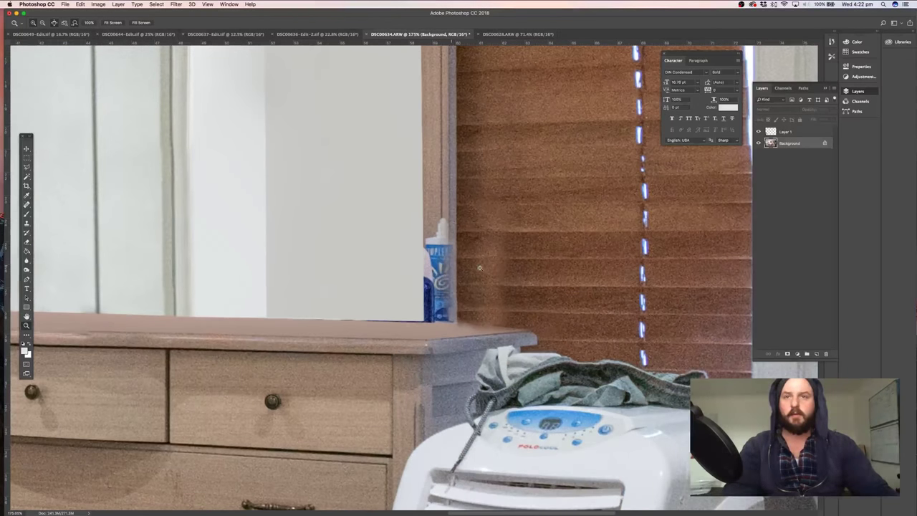
key(l)
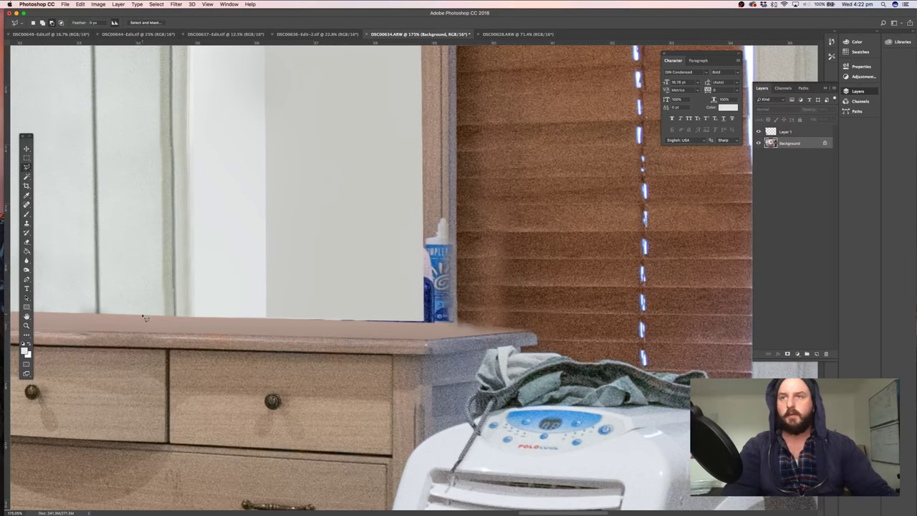
drag(162, 319, 453, 326)
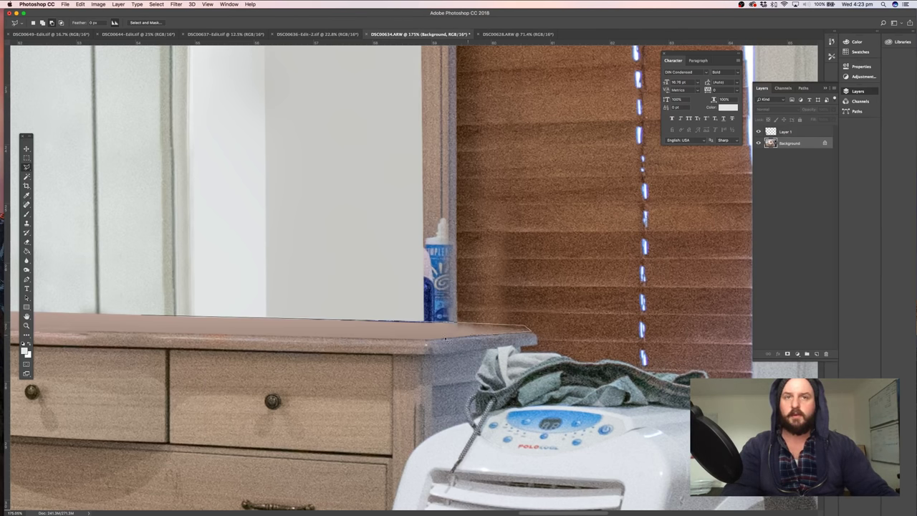
double_click(396, 340)
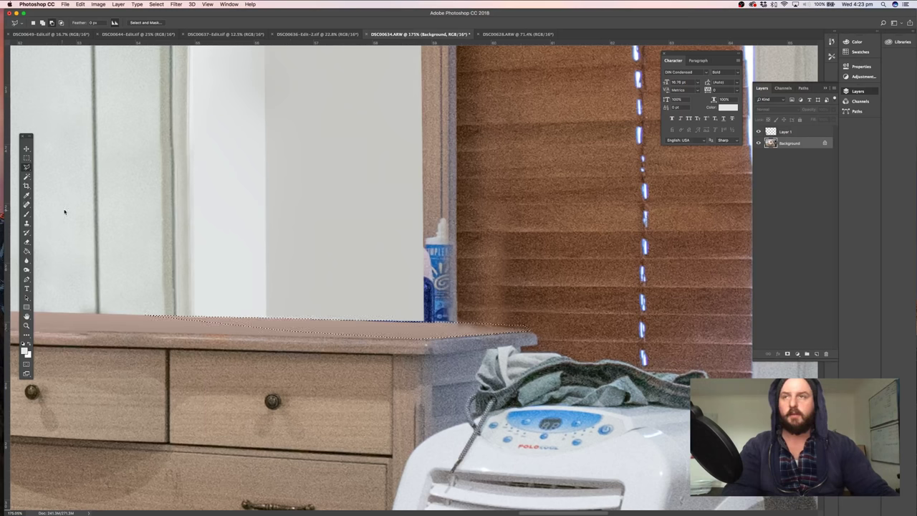
Paint the selected dresser top with a brown sampled from its surface using the Brush, and deselect
click(26, 214)
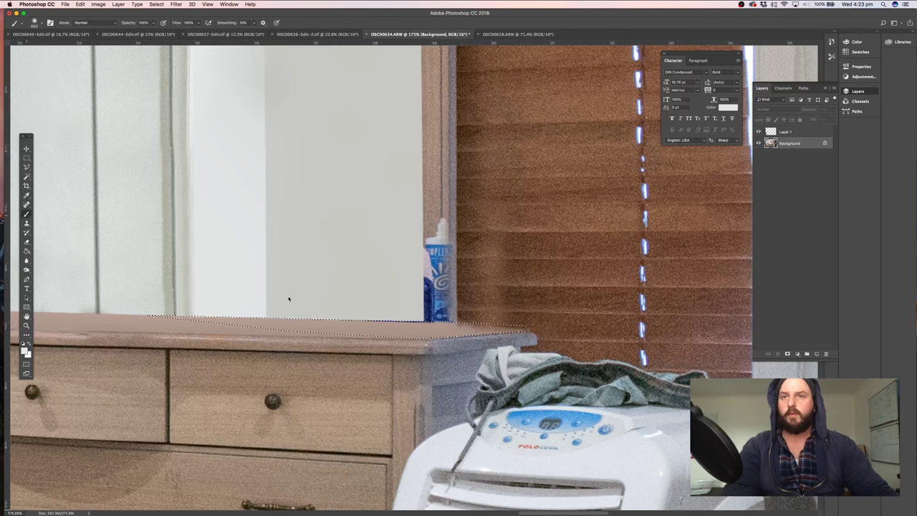
alt+click(312, 326)
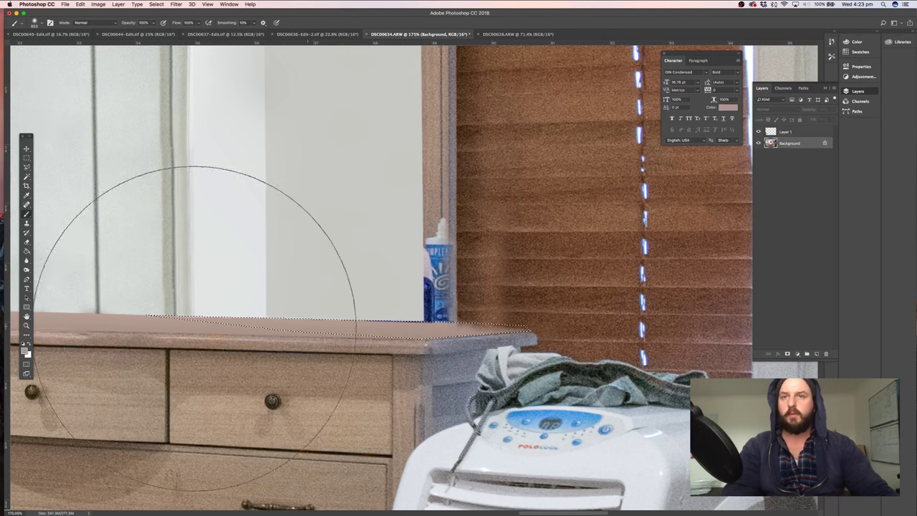
drag(189, 326, 233, 322)
drag(348, 316, 179, 317)
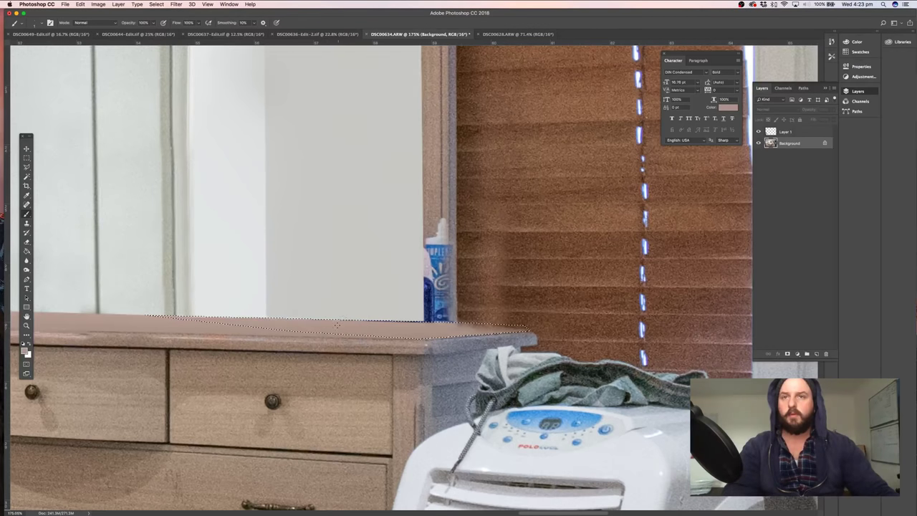
drag(337, 323, 346, 329)
drag(399, 316, 522, 328)
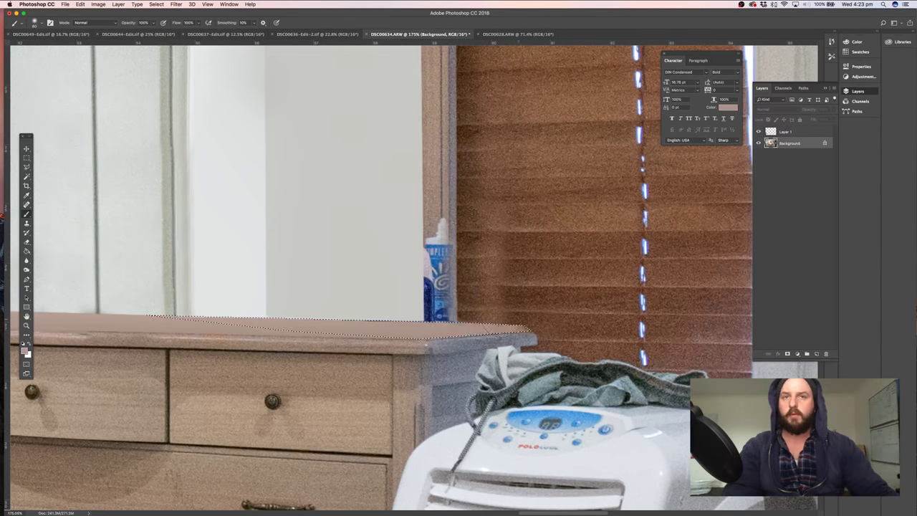
click(26, 157)
click(77, 295)
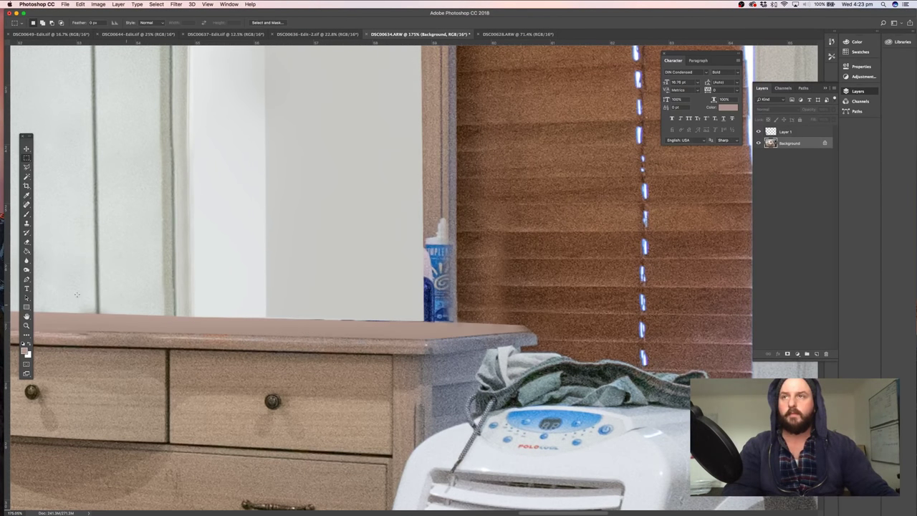
Clone the clean wood of the mirror's right frame down over the blue bottles with the Clone Stamp
click(26, 223)
drag(448, 204, 444, 199)
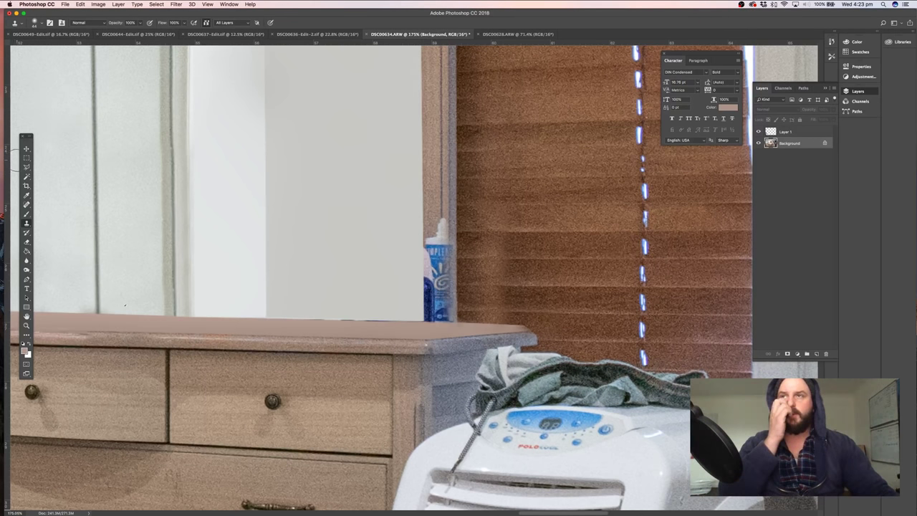
click(25, 159)
click(26, 224)
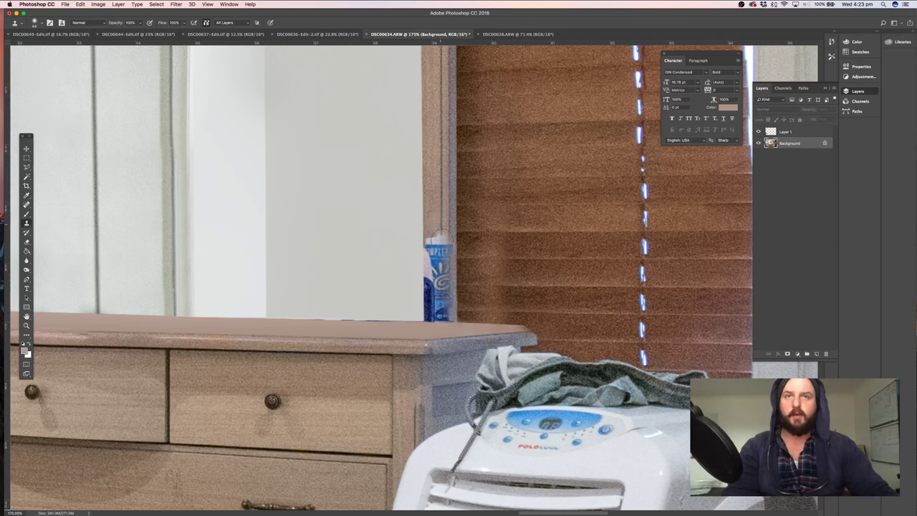
mouse_move(439, 228)
mouse_down()
mouse_move(435, 263)
mouse_move(430, 256)
mouse_move(440, 292)
mouse_move(440, 281)
mouse_up()
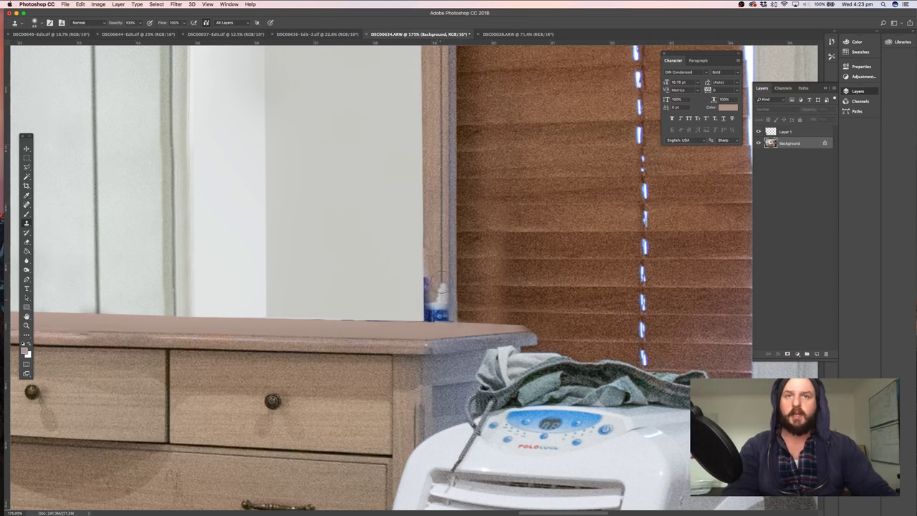
alt+click(440, 199)
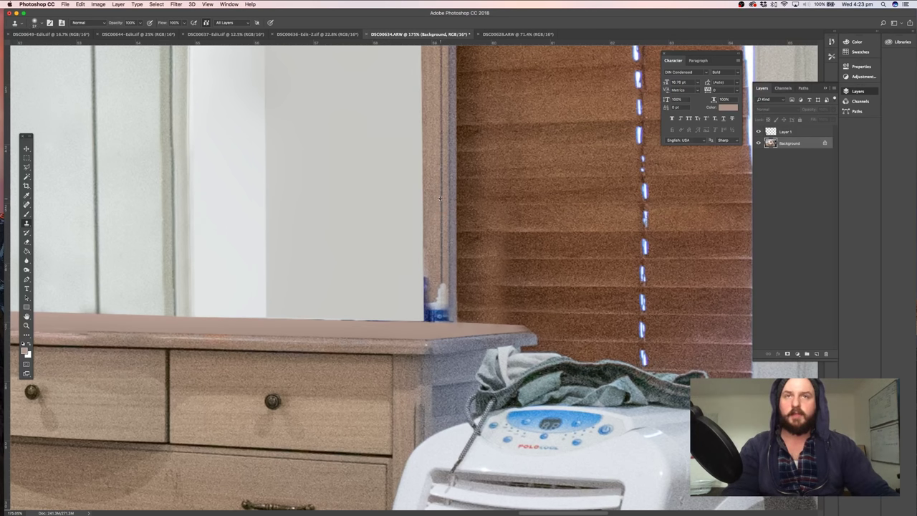
mouse_move(442, 310)
mouse_down()
mouse_move(442, 287)
mouse_move(429, 291)
mouse_up()
click(430, 315)
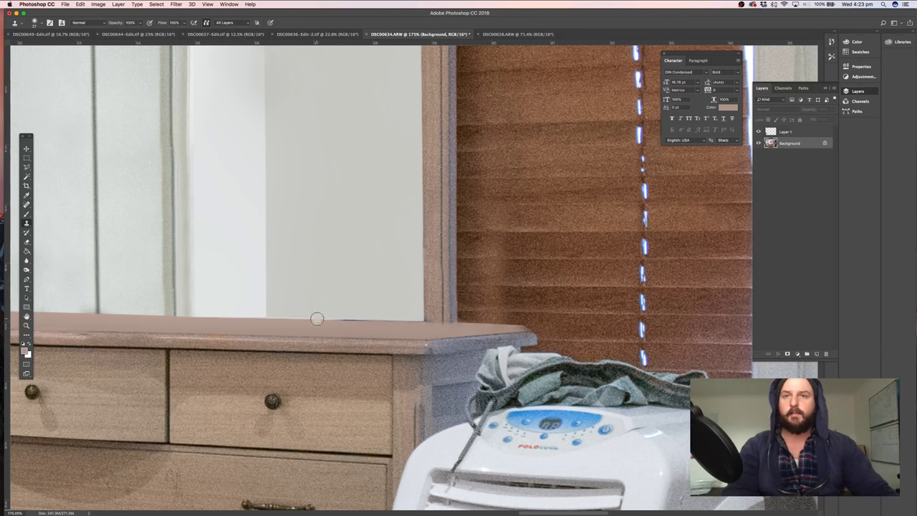
Clone clean dresser top over the remaining blue sliver along the mirror's lower edge
drag(283, 327, 273, 327)
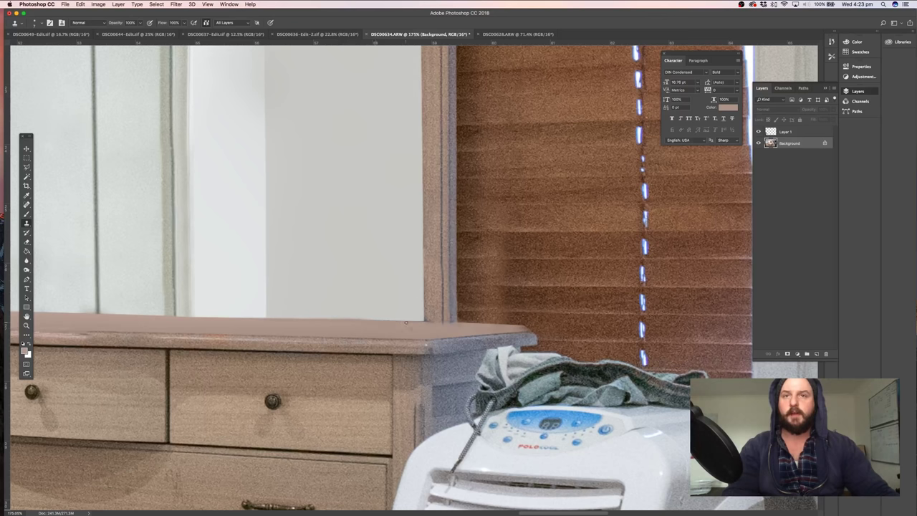
key(super+minus)
key(super+minus)
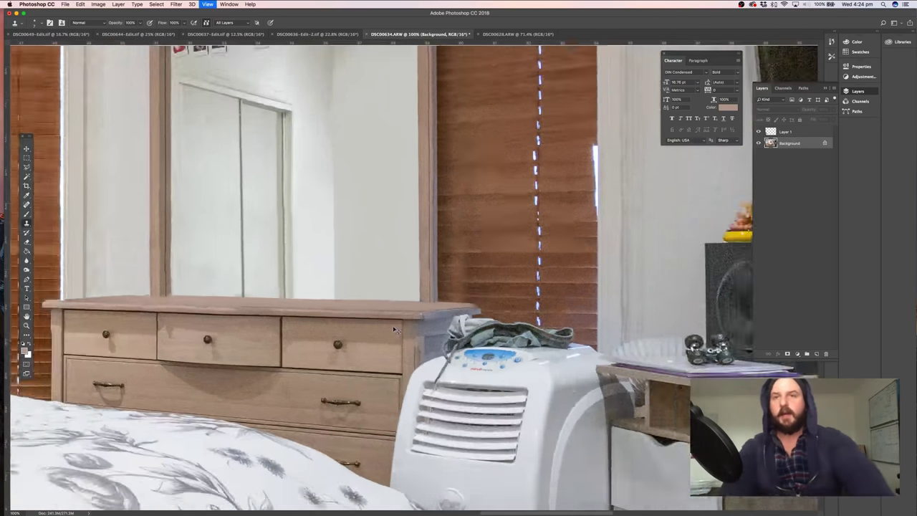
key(super+space)
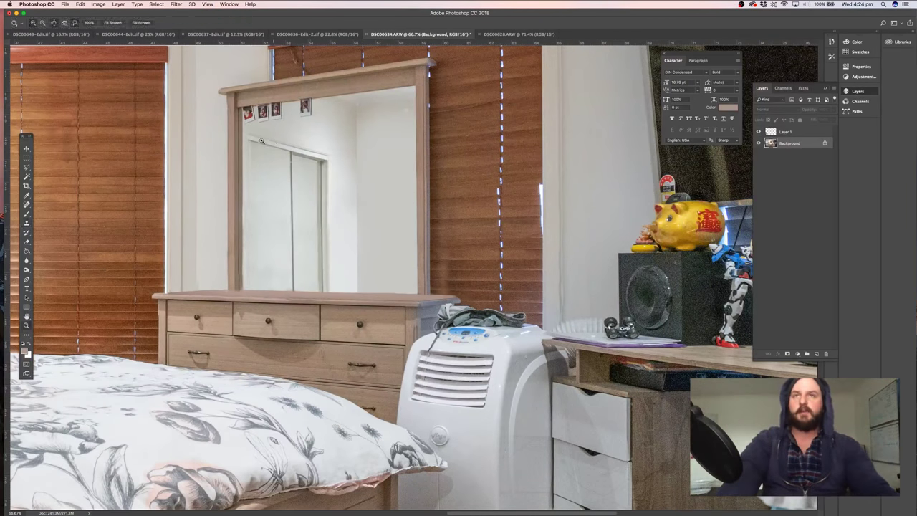
Clone clean reflected wall and frame edge over the three right-hand photos under the mirror's top rail with the Clone Stamp
mouse_move(252, 104)
mouse_down()
mouse_move(333, 104)
mouse_move(286, 201)
mouse_move(395, 178)
mouse_up()
click(26, 223)
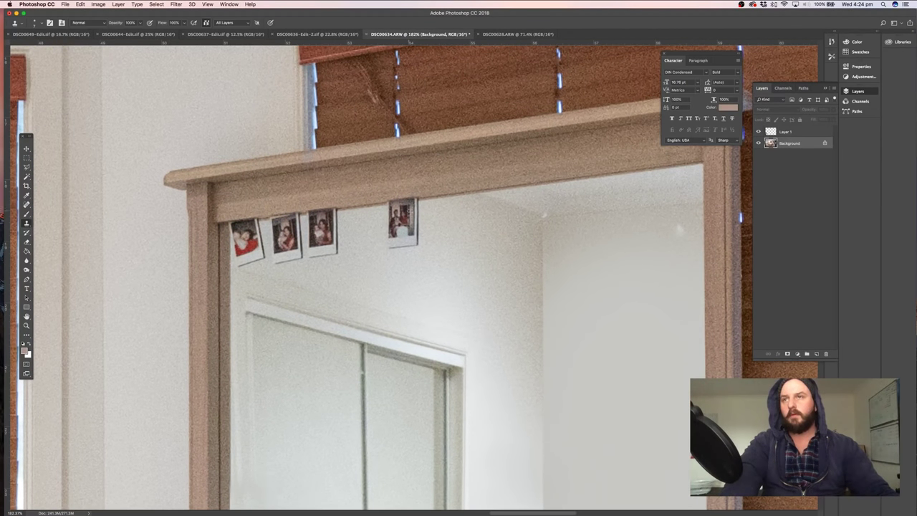
alt+click(452, 247)
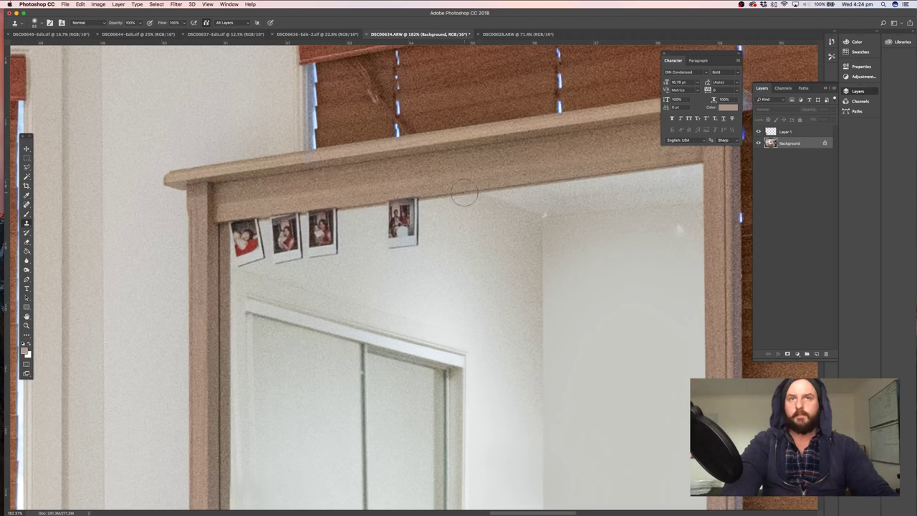
mouse_move(412, 195)
mouse_down()
mouse_move(398, 212)
mouse_move(409, 236)
mouse_move(395, 225)
mouse_move(389, 240)
mouse_move(396, 214)
mouse_up()
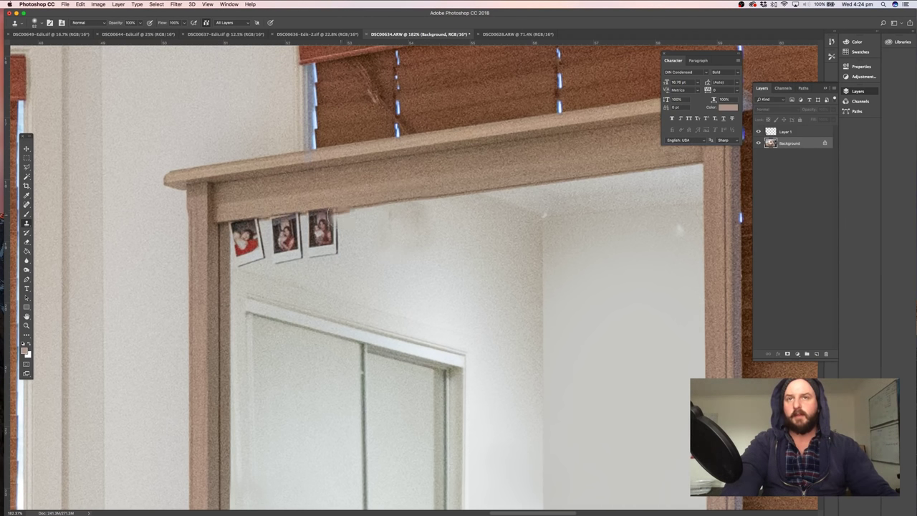
mouse_move(320, 228)
mouse_down()
mouse_move(308, 209)
mouse_move(331, 224)
mouse_move(331, 242)
mouse_move(311, 248)
mouse_move(310, 236)
mouse_move(342, 250)
mouse_move(284, 214)
mouse_move(280, 255)
mouse_up()
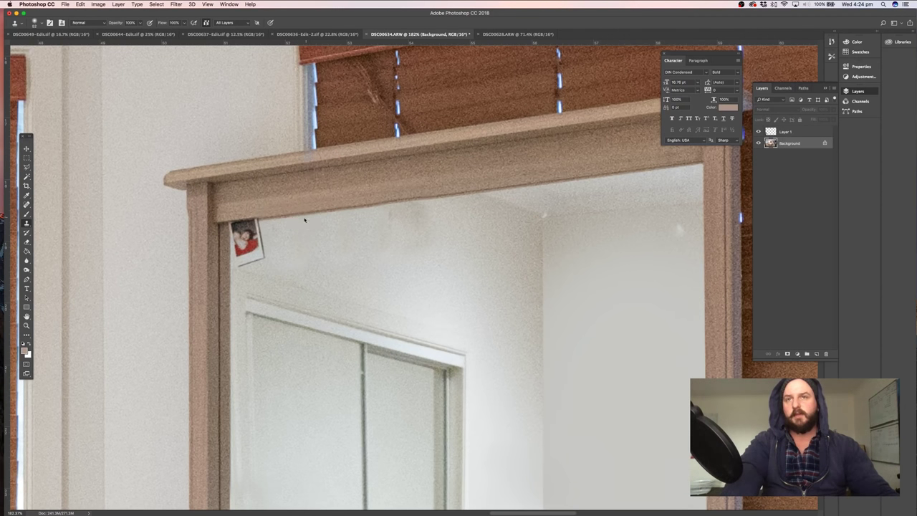
Clone away the last photo in the mirror's upper-left corner and even out the reflected wall beneath the top rail
scroll(305, 215, right, 1)
mouse_move(254, 219)
mouse_down()
mouse_move(229, 221)
mouse_move(236, 250)
mouse_move(245, 233)
mouse_up()
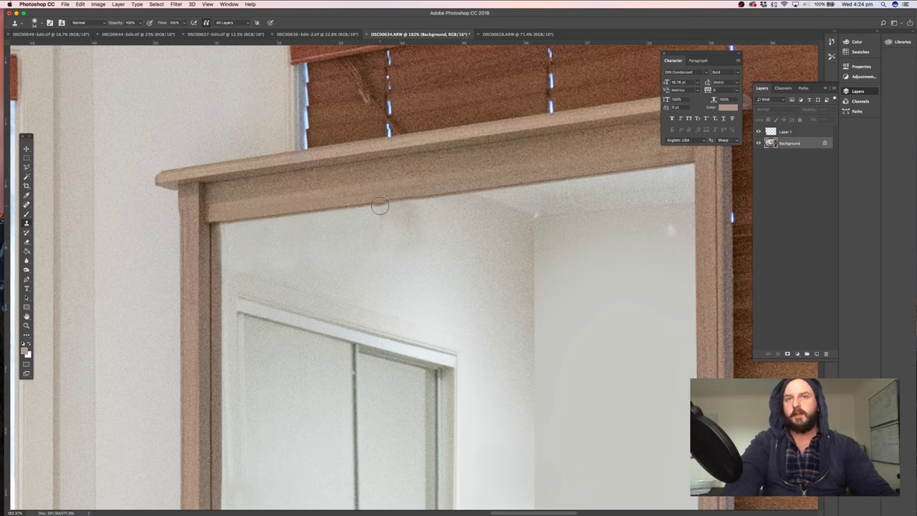
drag(309, 257, 339, 256)
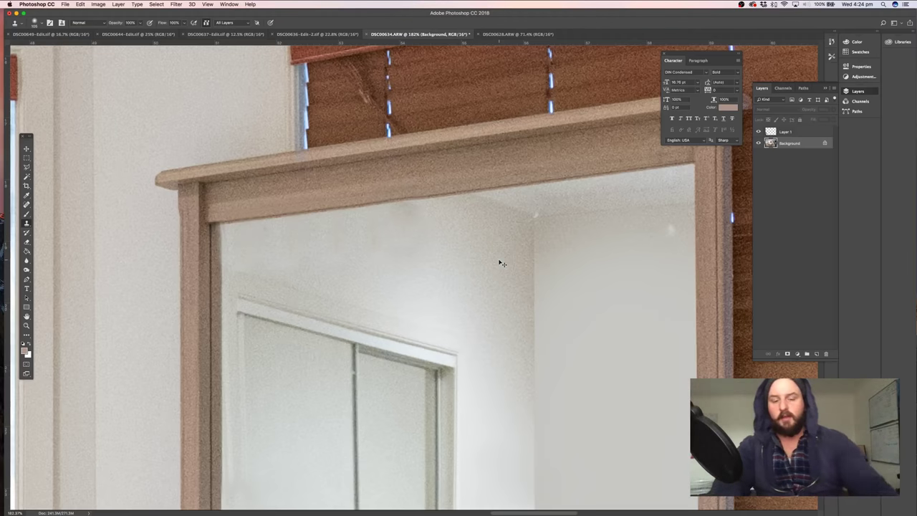
Examine the retouched mirror and dresser up close and in the context of the whole bedroom photo
key(super+1)
key(super+minus)
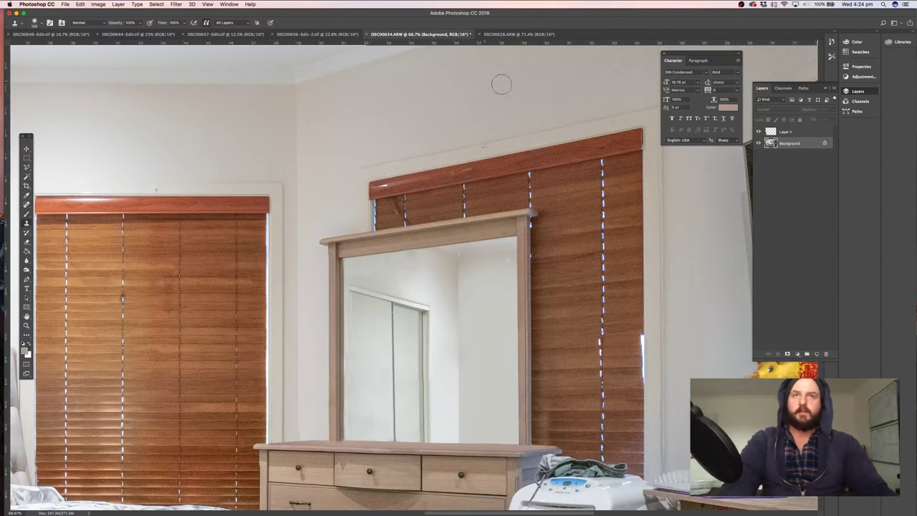
drag(406, 134, 520, 140)
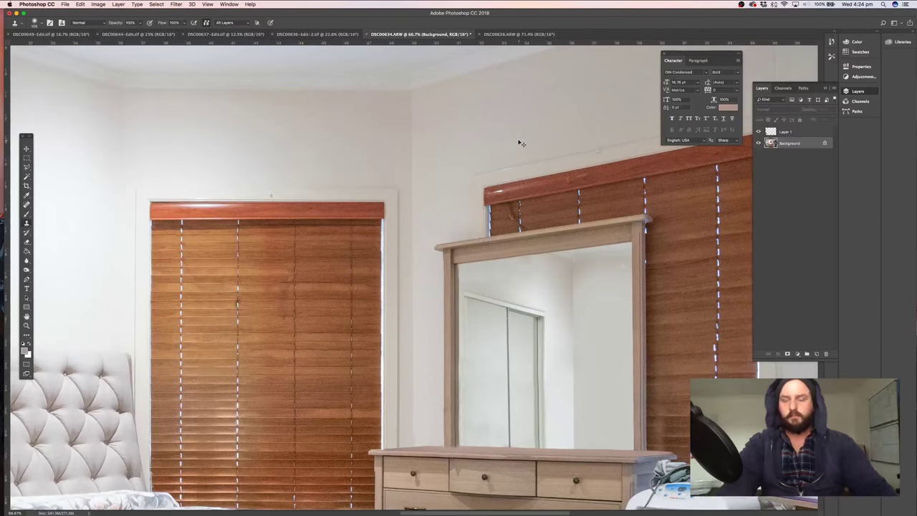
key(super+minus)
key(super+minus)
key(super+minus)
key(super+minus)
key(super+minus)
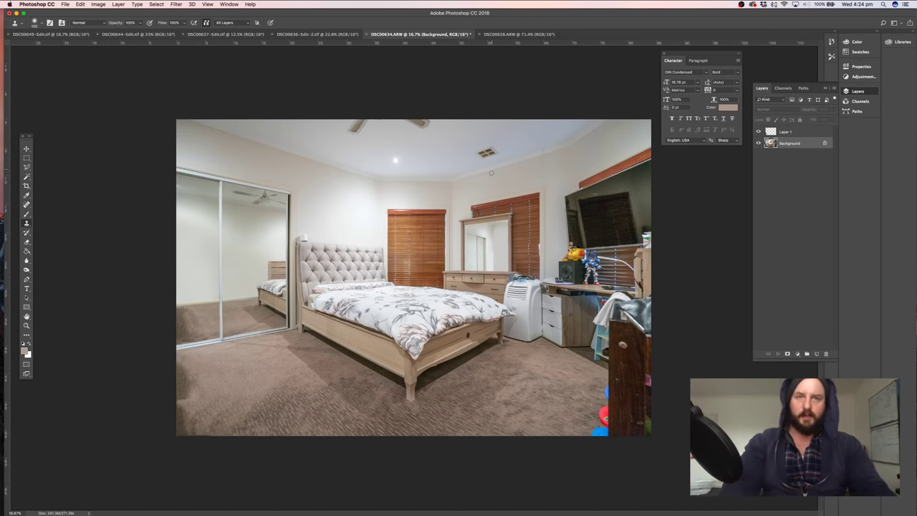
key(z)
drag(502, 262, 532, 261)
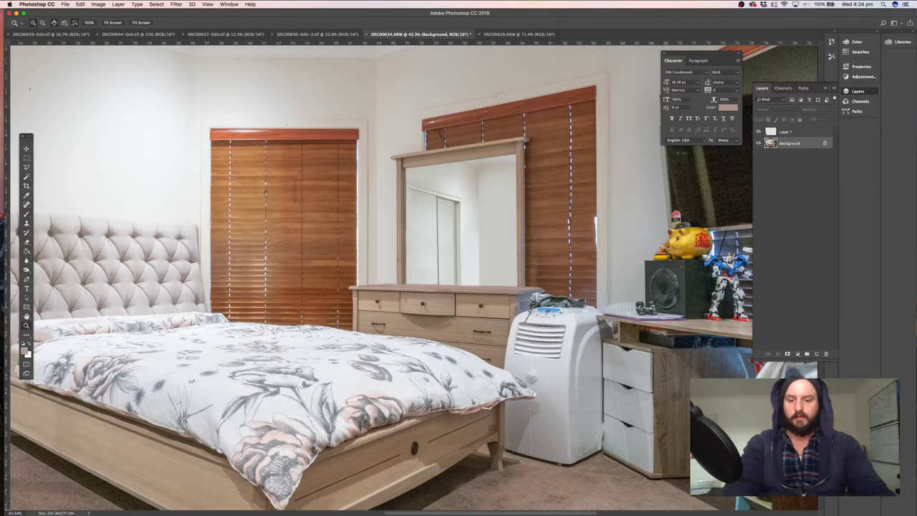
Switch to Lightroom to view the whole original bedroom photo, and return to Photoshop to compare it with the edited version
key(super+Tab)
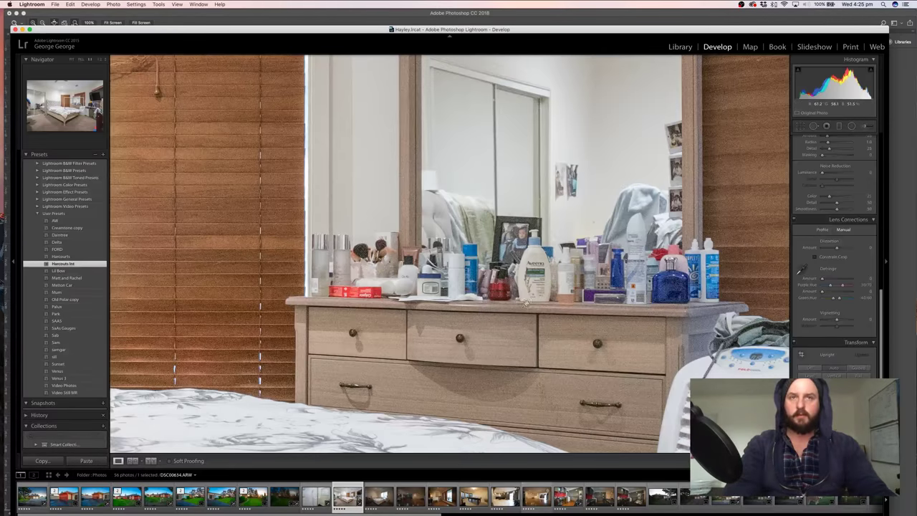
key(z)
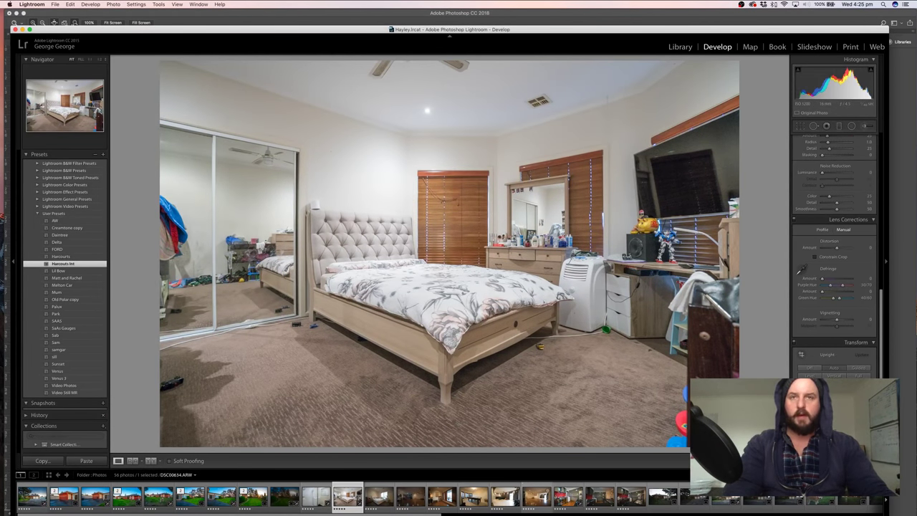
key(super+Tab)
click(323, 363)
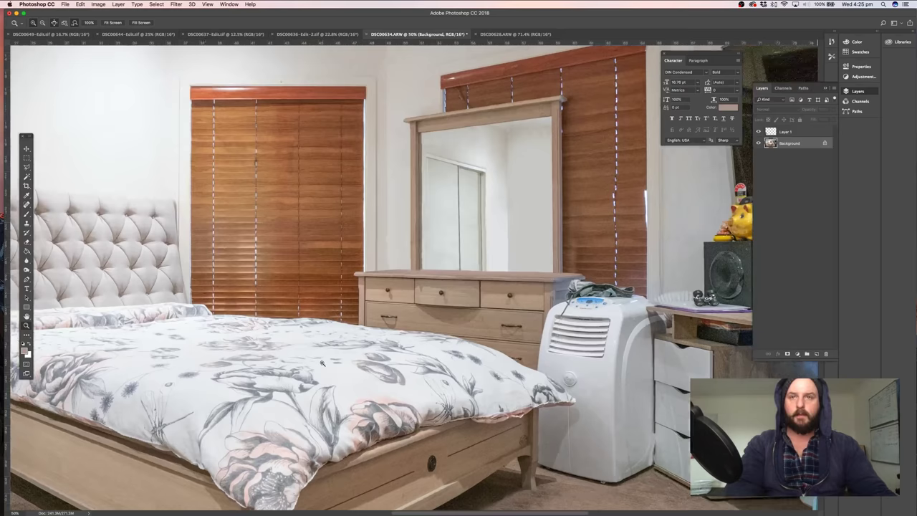
click(322, 363)
key(super+minus)
key(super+minus)
key(super+minus)
key(super+minus)
key(super+minus)
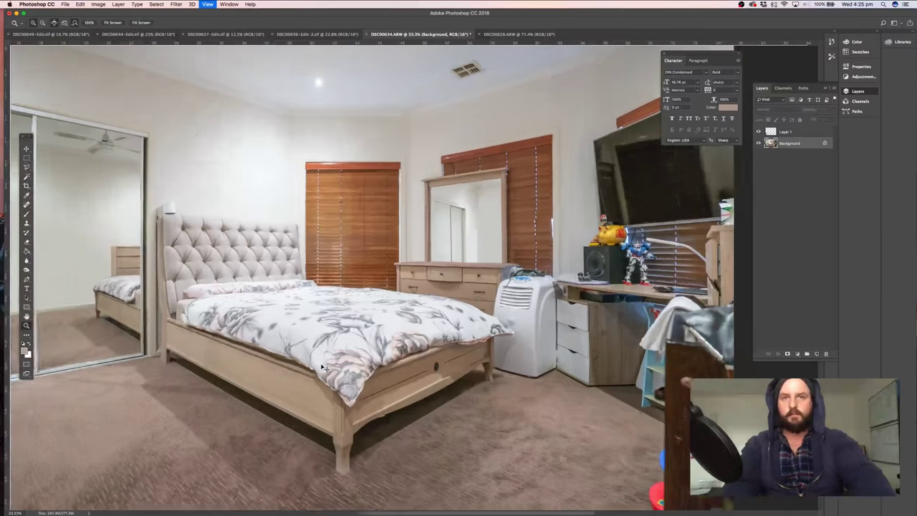
key(super+equal)
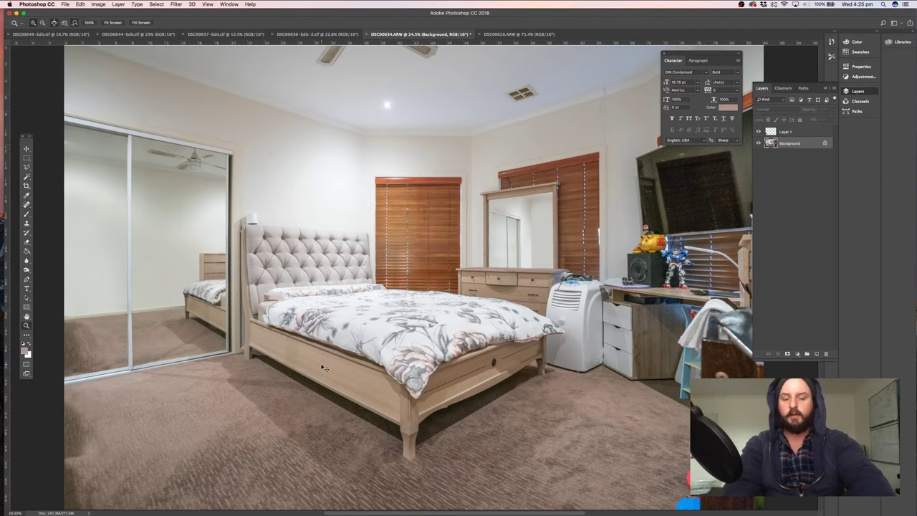
key(super+minus)
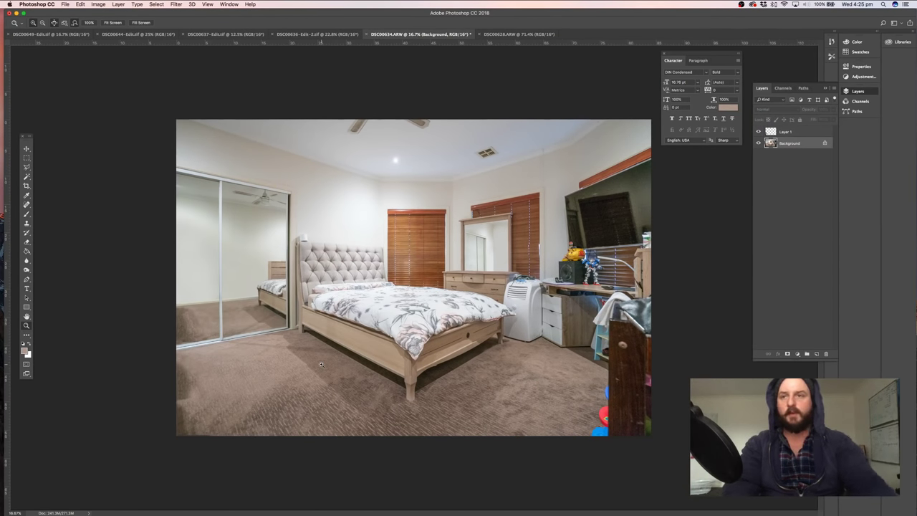
Retouch the carpet near the photo's lower-left edge with a large Clone Stamp brush, switching to Layer 1
click(27, 223)
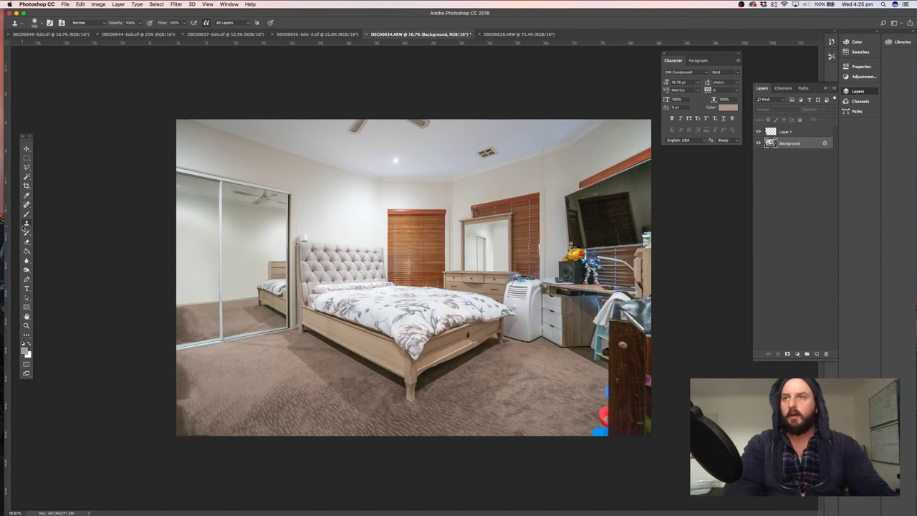
drag(207, 373, 221, 373)
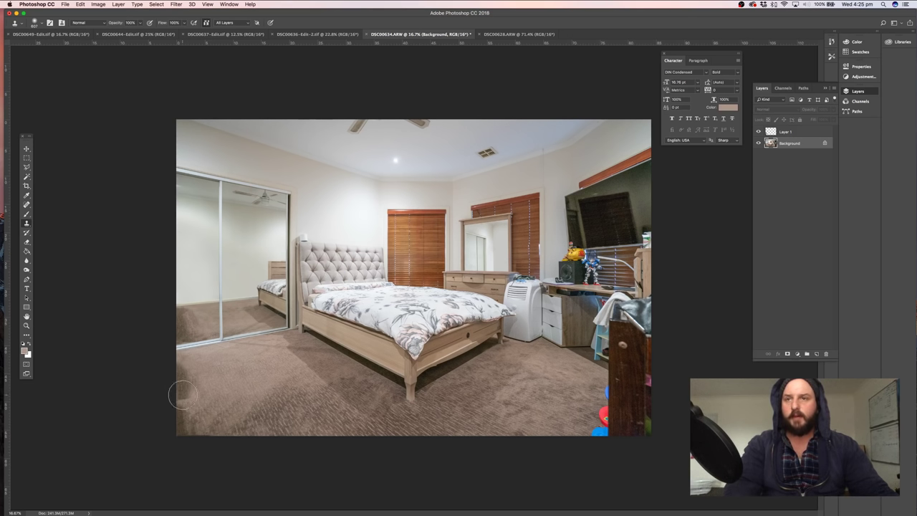
click(787, 132)
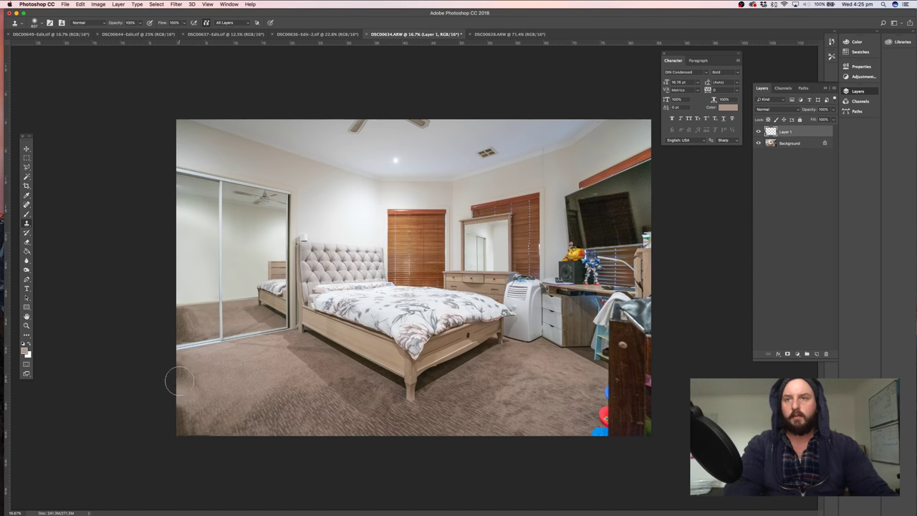
drag(199, 411, 205, 411)
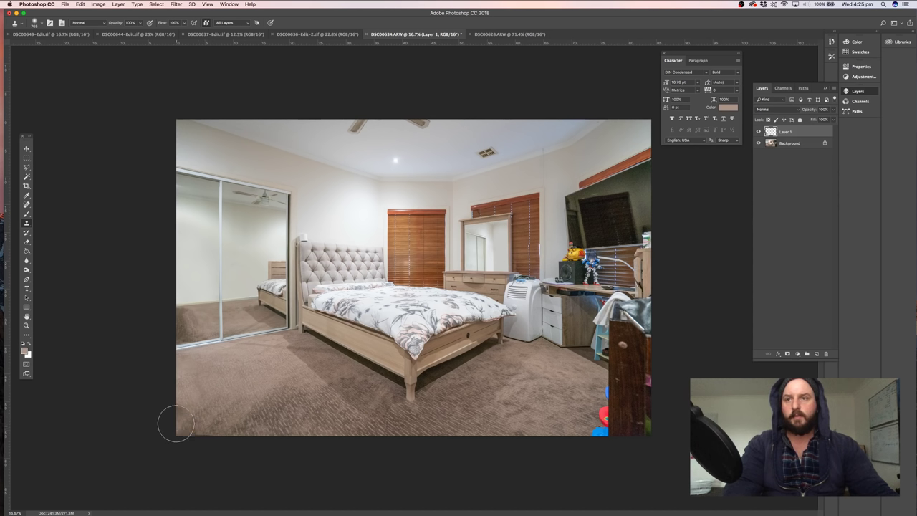
right_click(162, 357)
click(162, 358)
drag(216, 396, 199, 395)
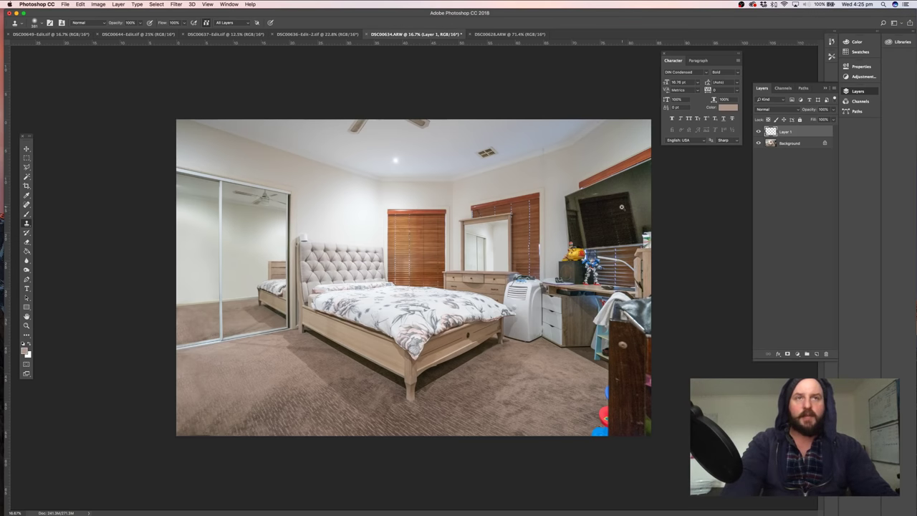
Add a new layer and outline the wall-mounted TV screen with the Polygonal Lasso
key(z)
drag(622, 207, 449, 216)
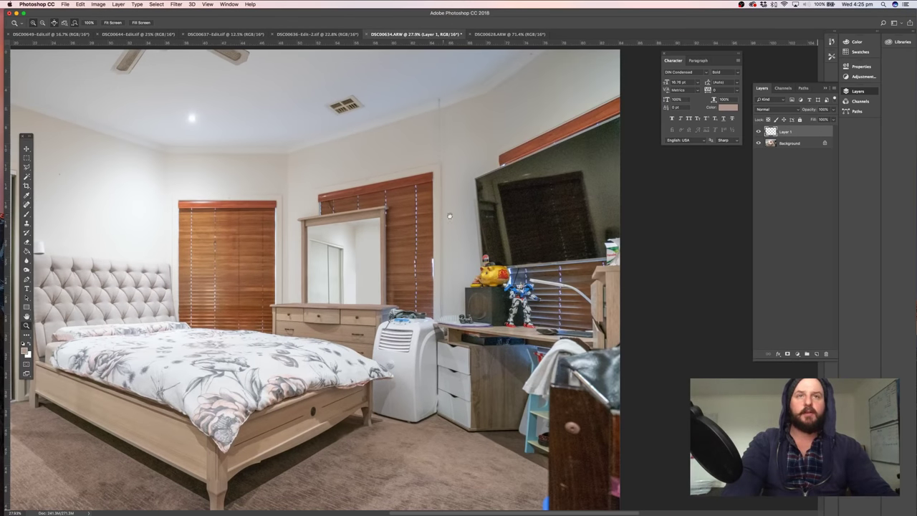
click(817, 354)
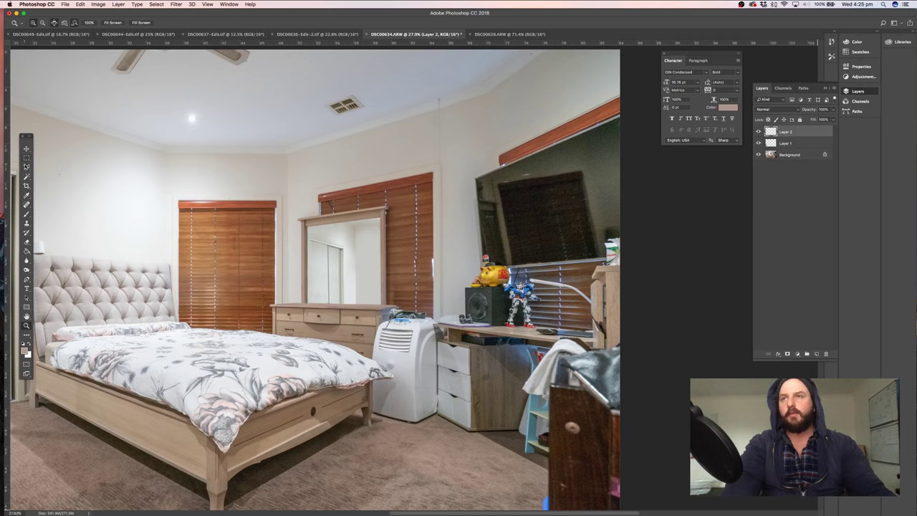
click(26, 167)
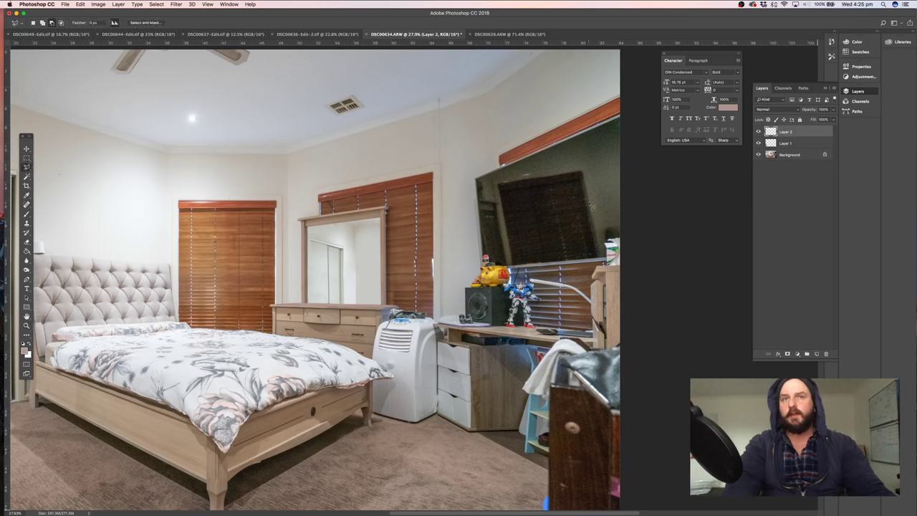
click(620, 120)
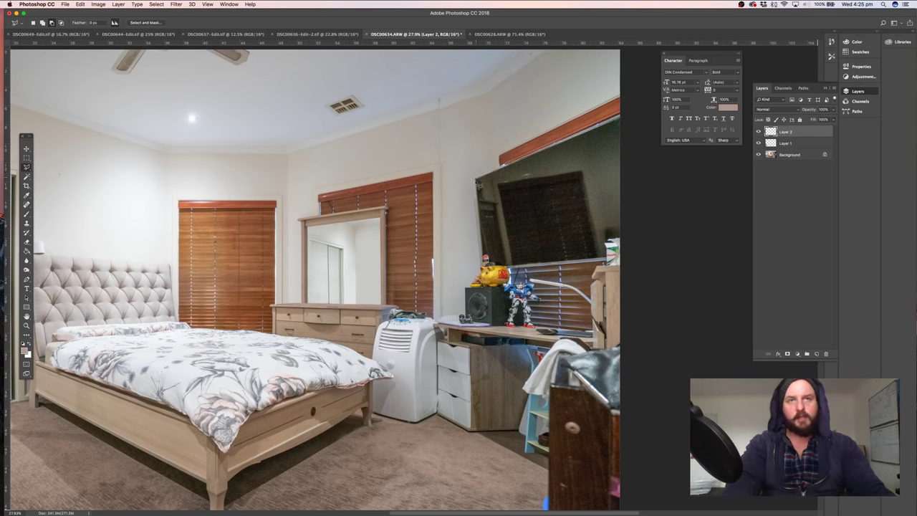
mouse_move(480, 184)
mouse_down()
mouse_move(487, 272)
mouse_move(629, 258)
mouse_move(634, 142)
mouse_move(625, 120)
mouse_up()
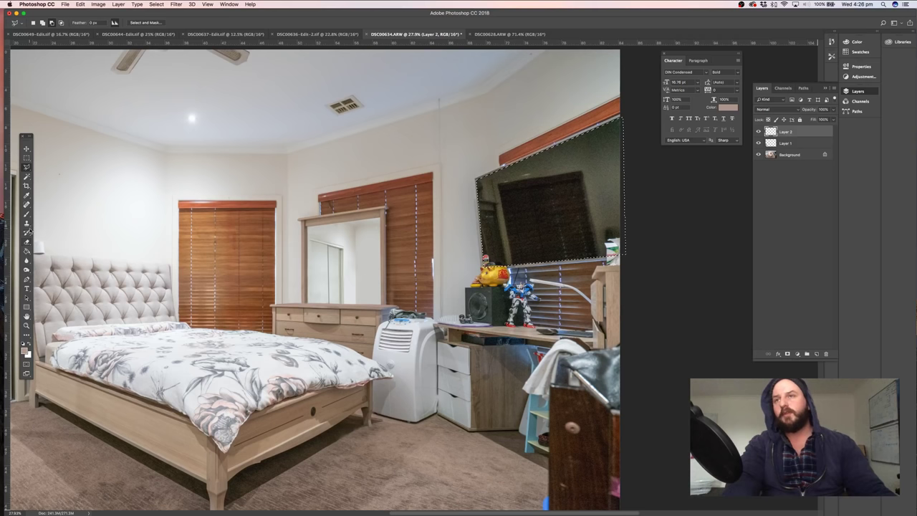
Set up the Gradient tool with black and a very dark grey as its two colours
drag(28, 251, 42, 258)
key(i)
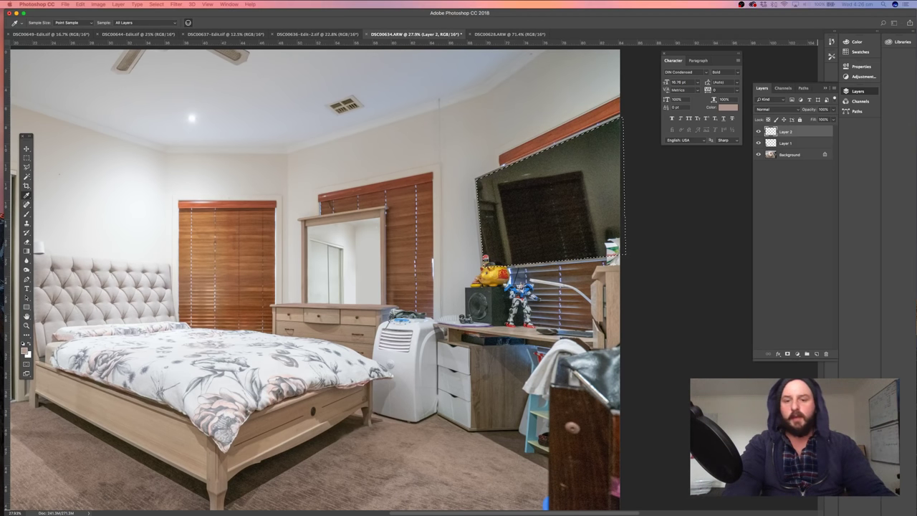
key(g)
key(d)
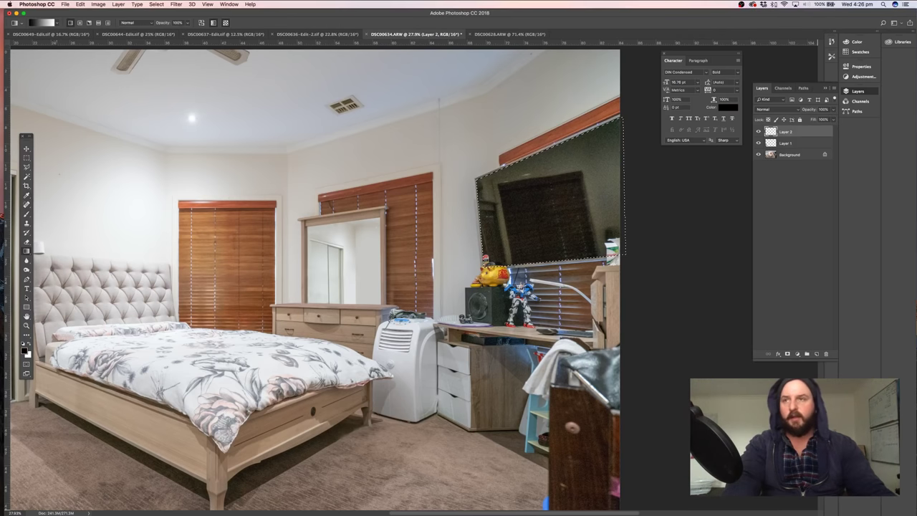
key(x)
key(i)
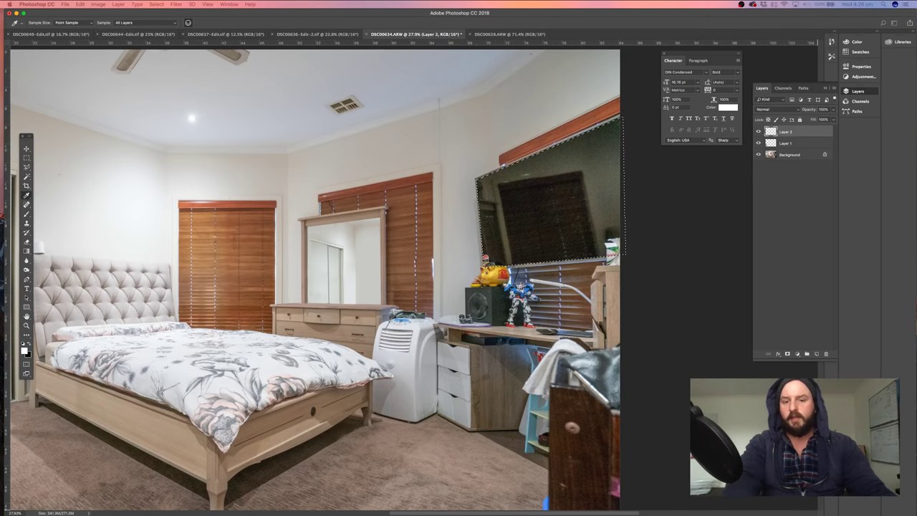
key(g)
key(d)
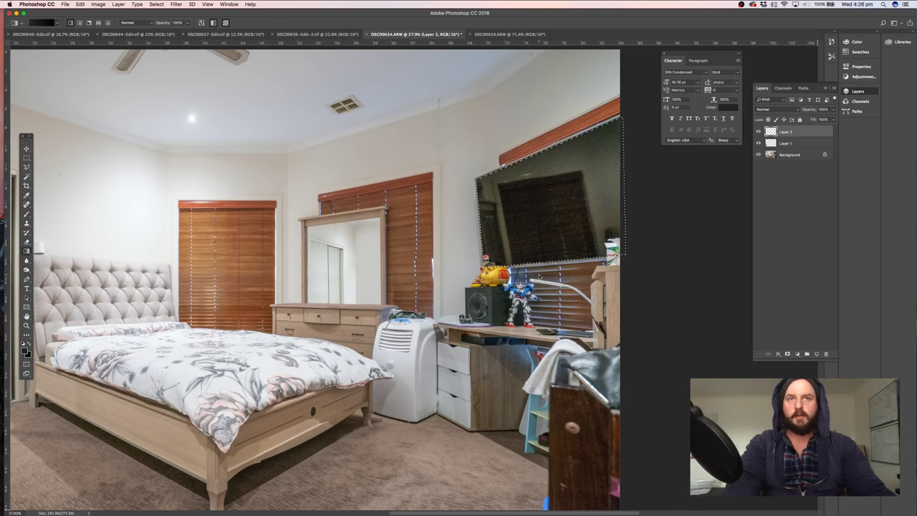
Fill the selected TV screen with a linear gradient running from dark grey at its lower edge up to black, and deselect
drag(540, 264, 537, 166)
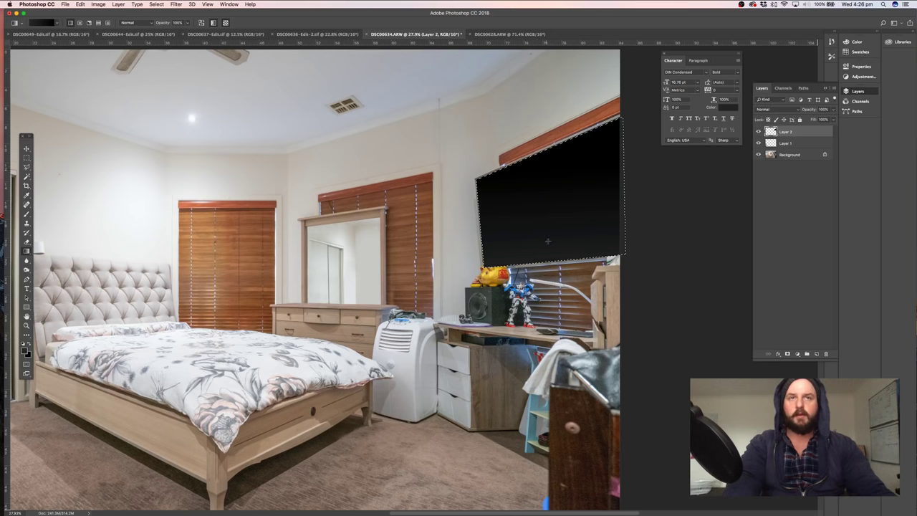
drag(547, 278, 544, 177)
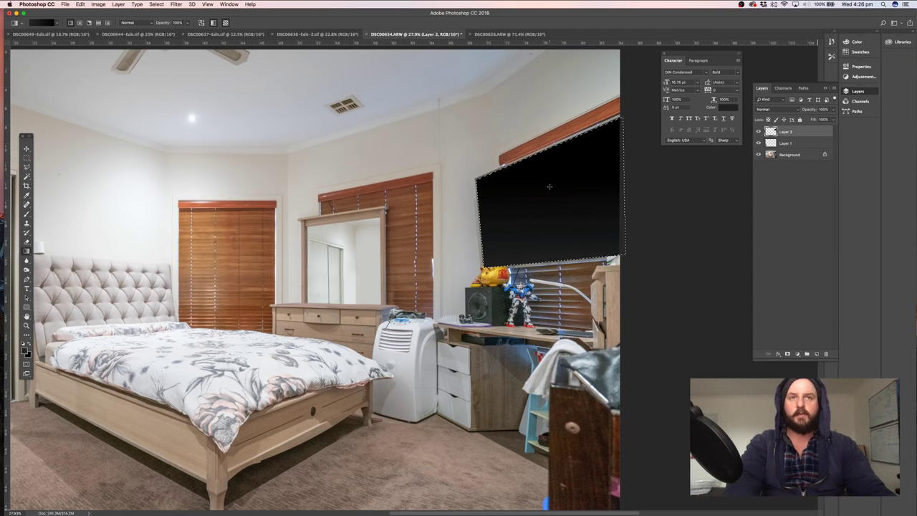
click(26, 160)
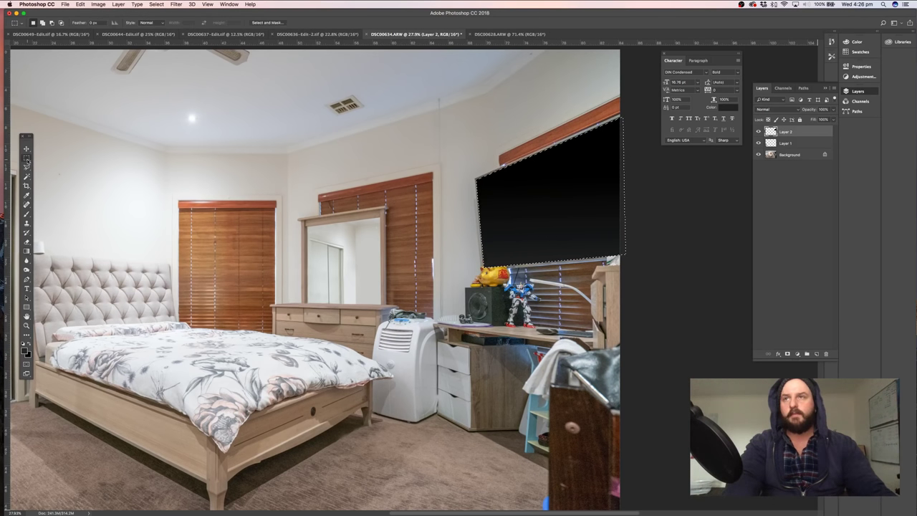
key(ctrl+d)
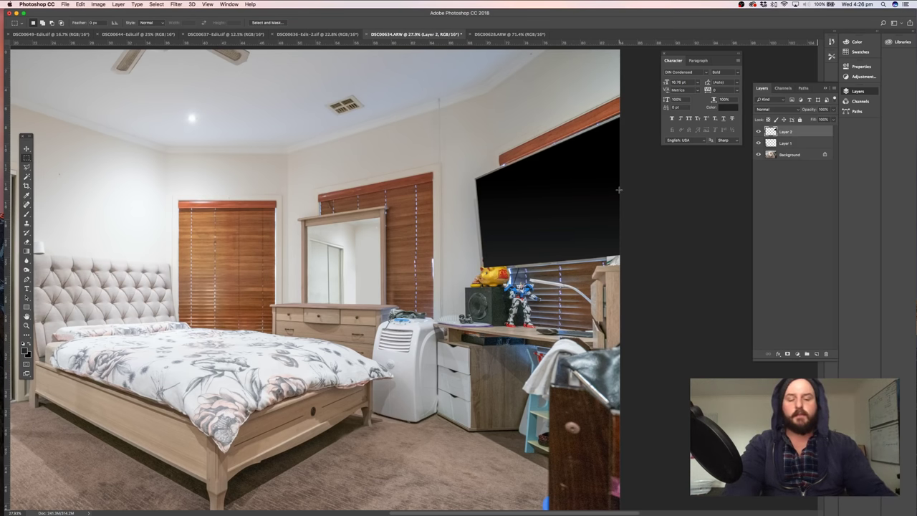
key(super+minus)
key(super+minus)
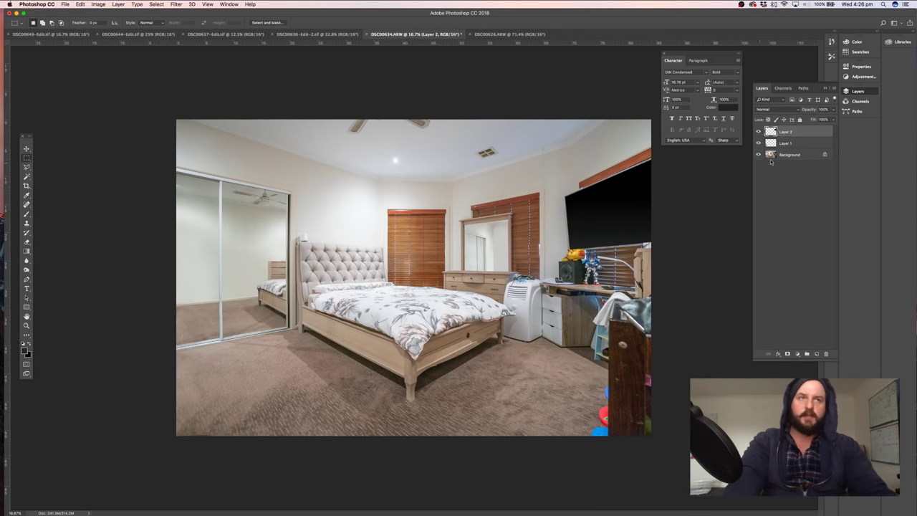
Reduce Layer 2's opacity to about 77% and compare the TV screen with the layer hidden and shown
click(759, 132)
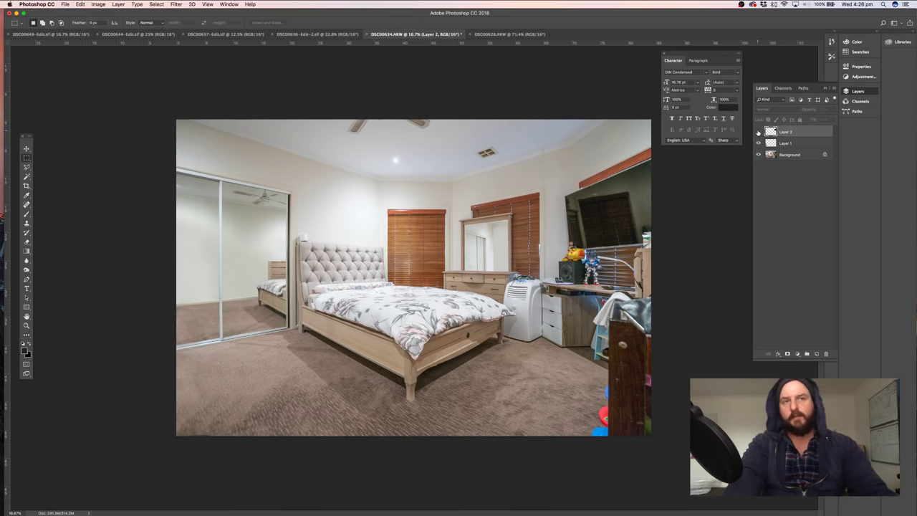
click(759, 131)
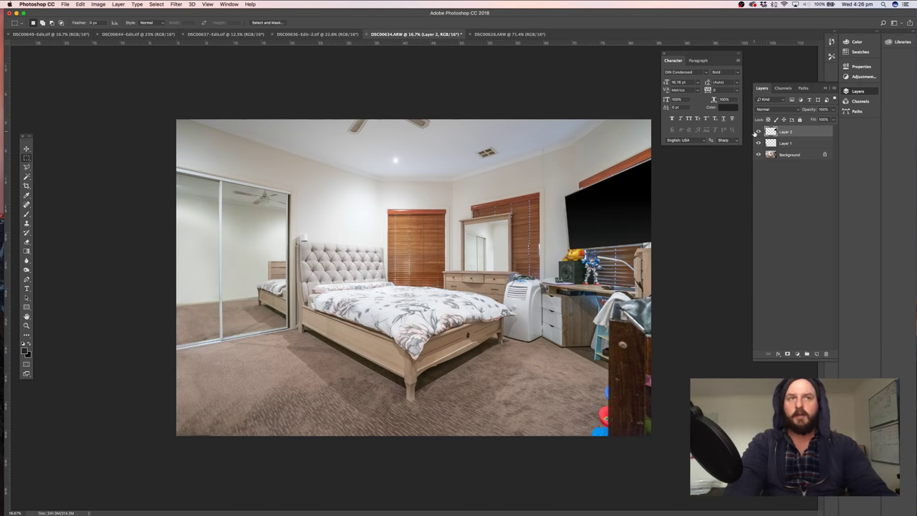
click(834, 109)
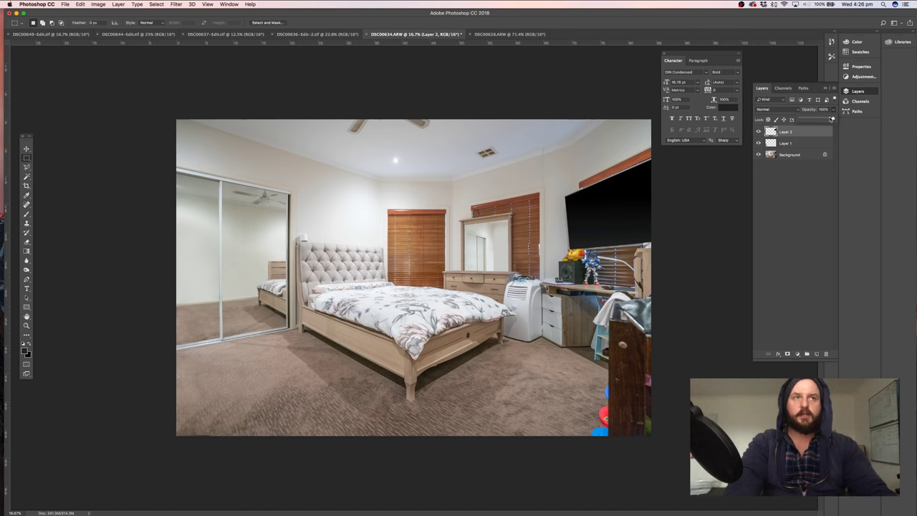
drag(825, 120, 824, 120)
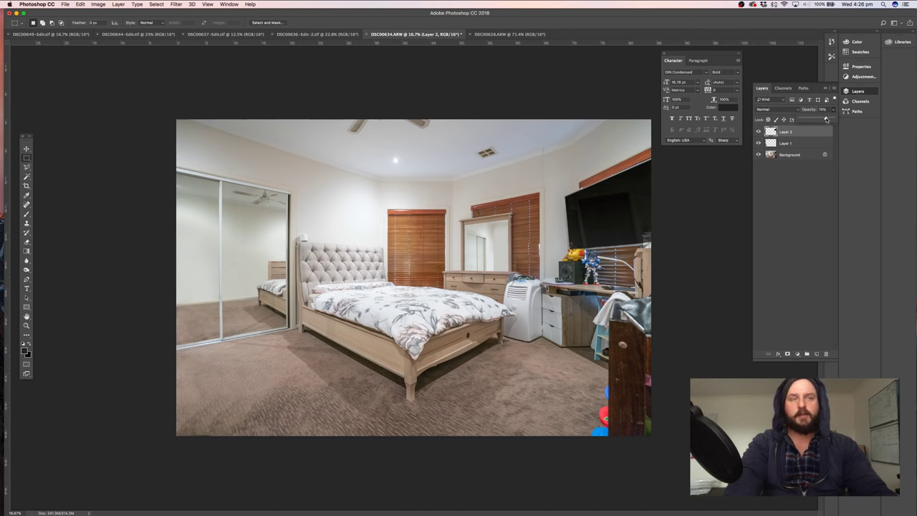
click(833, 110)
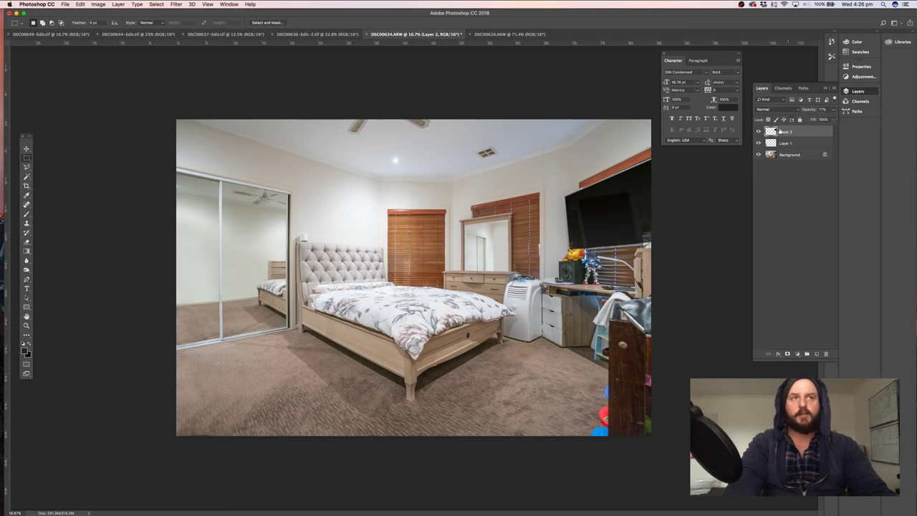
click(758, 132)
click(758, 132)
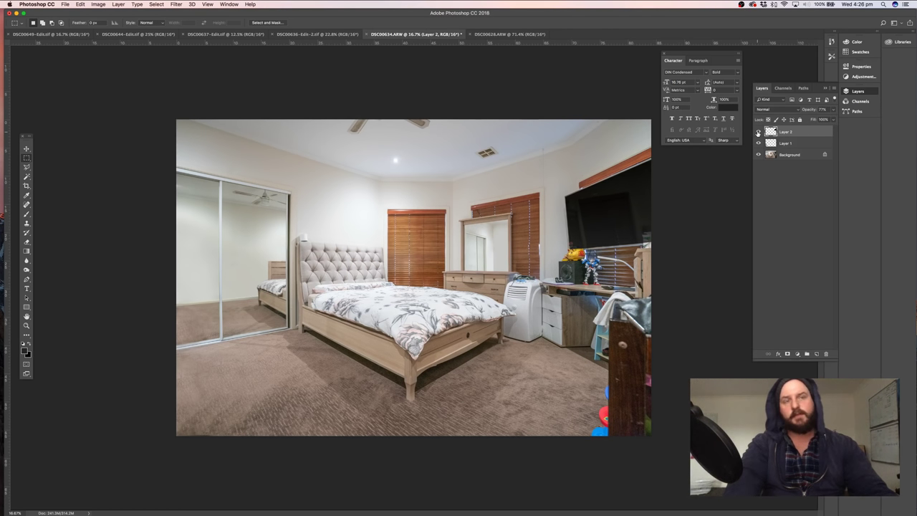
click(758, 132)
click(759, 132)
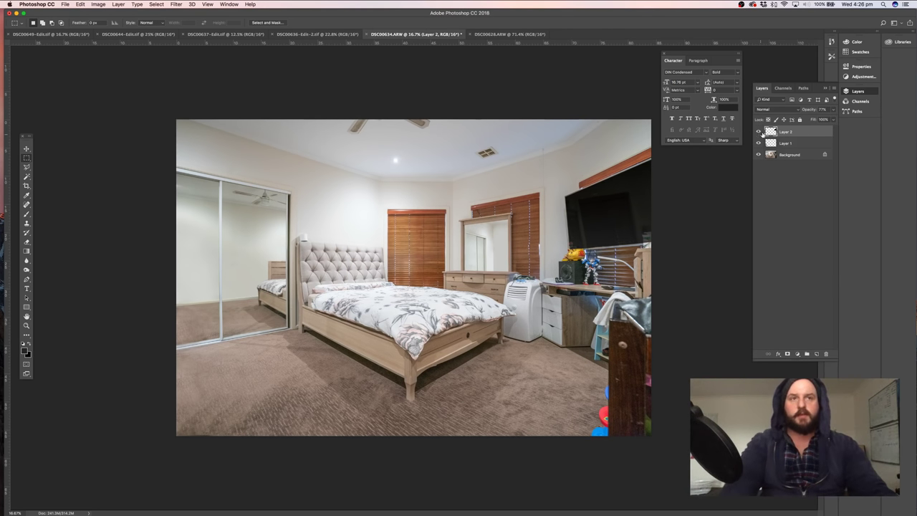
Inspect the TV screen up close and restore Layer 2's opacity to 100%
key(z)
drag(574, 234, 691, 235)
drag(448, 237, 410, 235)
scroll(409, 234, right, 5)
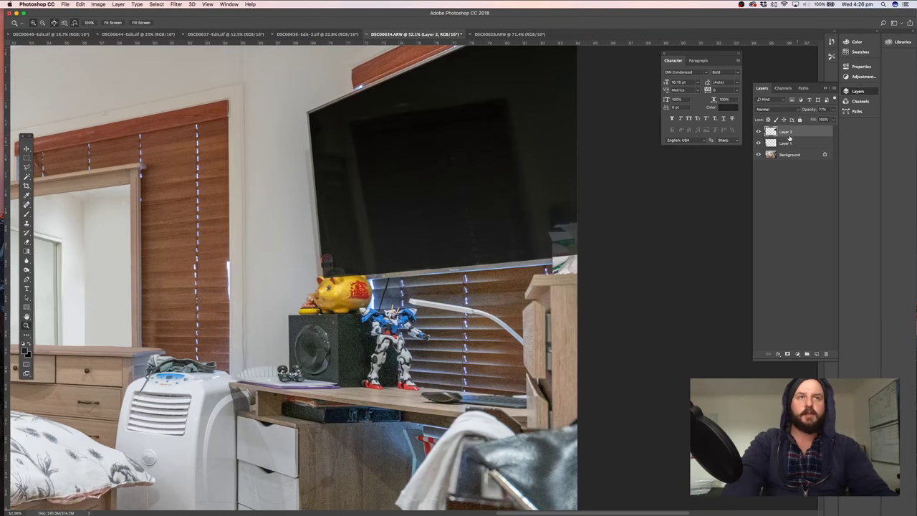
drag(831, 110, 839, 122)
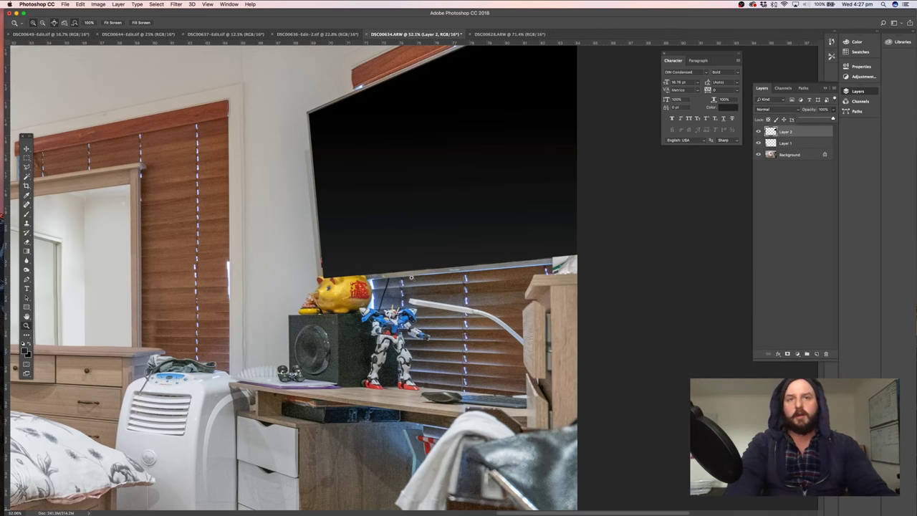
Clone the wooden blind over the cloth lying on top of the portable air conditioner with the Clone Stamp
drag(346, 294, 497, 225)
scroll(496, 225, up, 4)
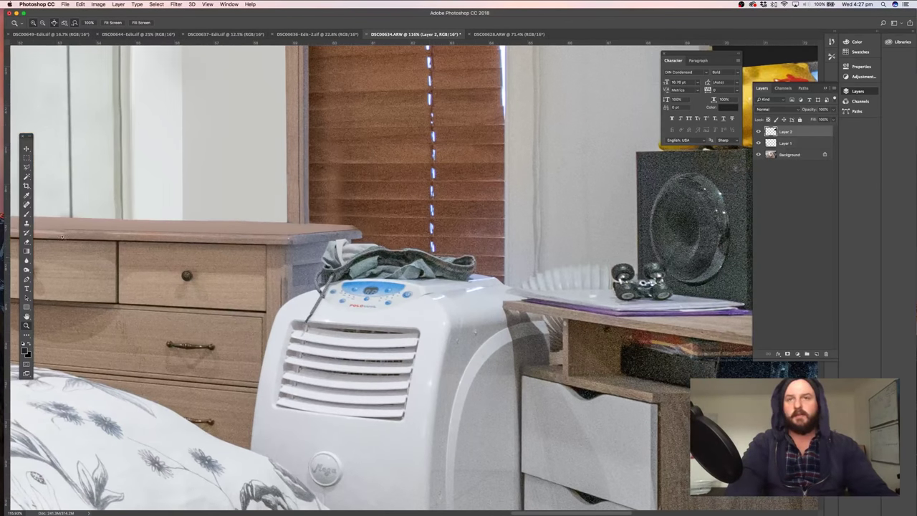
click(30, 225)
mouse_move(447, 233)
mouse_down()
mouse_move(412, 238)
mouse_move(433, 230)
mouse_up()
drag(432, 231, 433, 231)
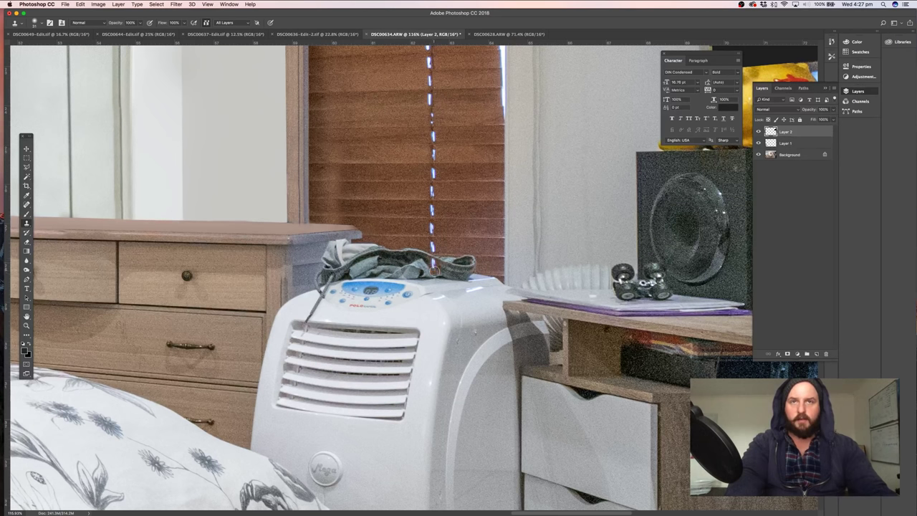
mouse_move(436, 271)
mouse_down()
mouse_move(473, 268)
mouse_move(445, 259)
mouse_move(475, 259)
mouse_move(443, 261)
mouse_up()
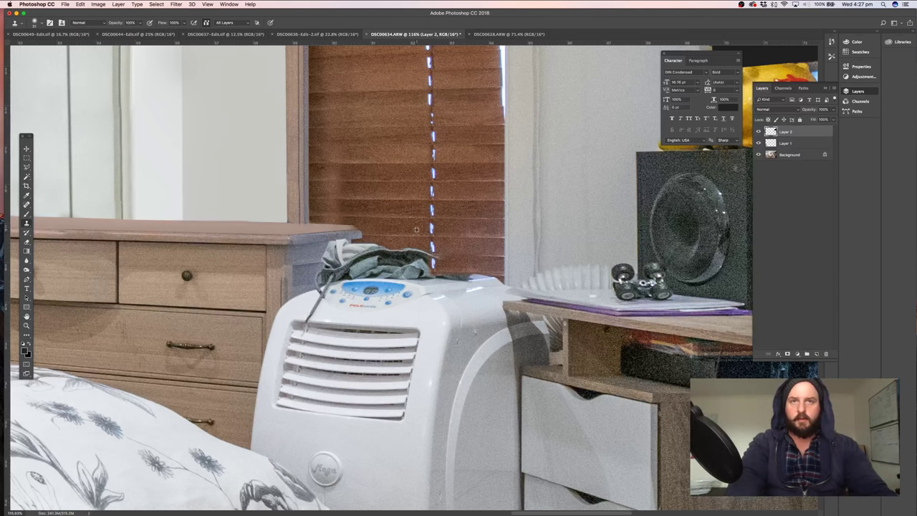
mouse_move(424, 254)
mouse_down()
mouse_move(382, 250)
mouse_move(397, 249)
mouse_move(422, 261)
mouse_up()
alt+click(431, 263)
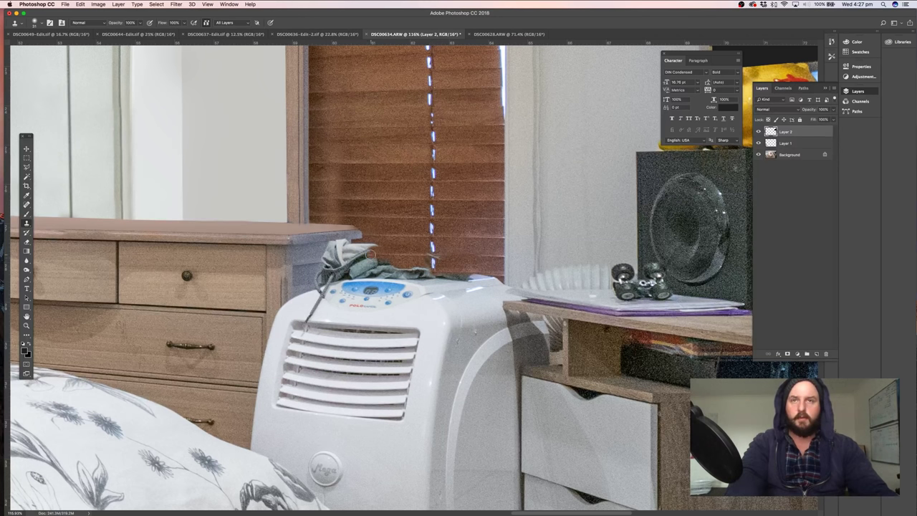
mouse_move(371, 255)
mouse_down()
mouse_move(355, 248)
mouse_move(372, 246)
mouse_up()
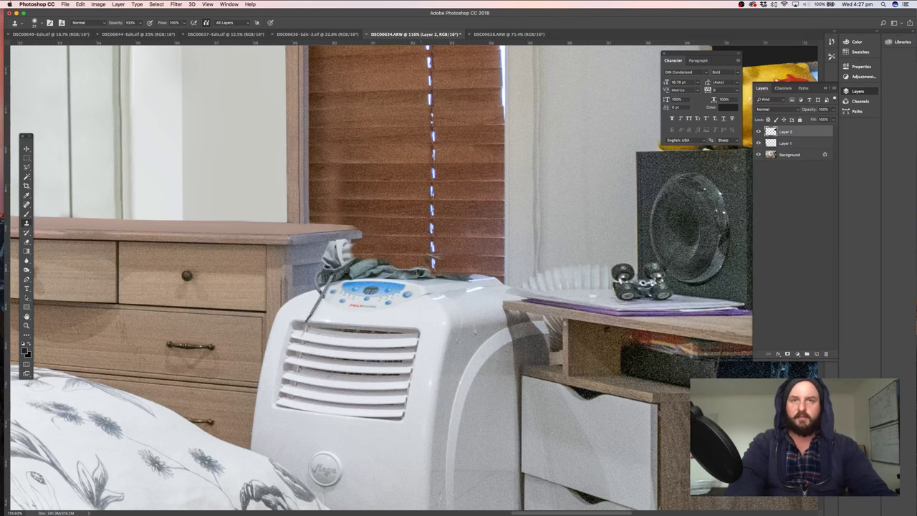
drag(425, 271, 391, 270)
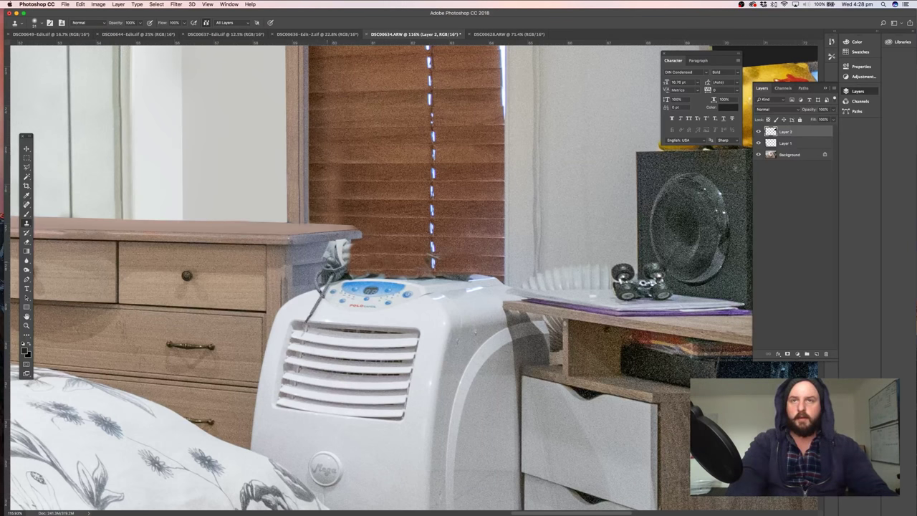
Clone away the remaining cloth against the dresser's side and the strap hanging over the air conditioner's front
click(338, 258)
drag(329, 247, 340, 251)
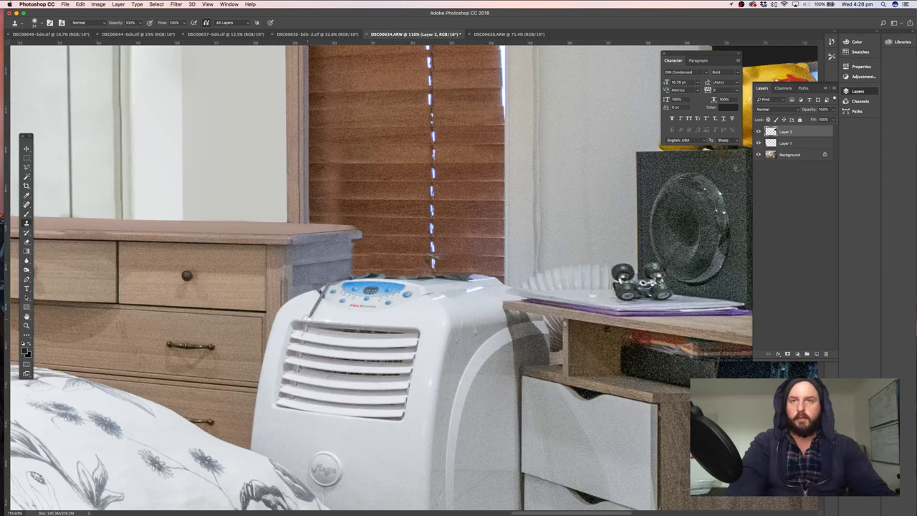
alt+click(333, 311)
drag(308, 319, 319, 296)
alt+click(328, 308)
click(320, 305)
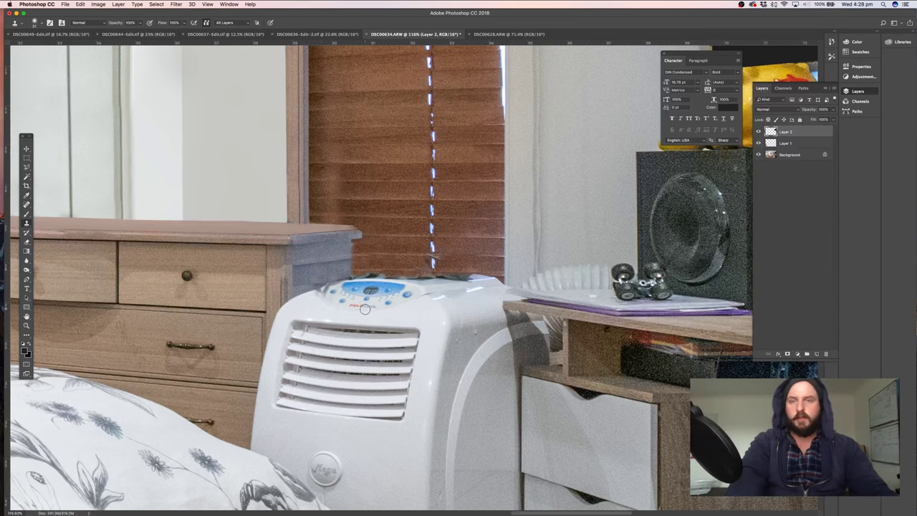
scroll(354, 289, down, 3)
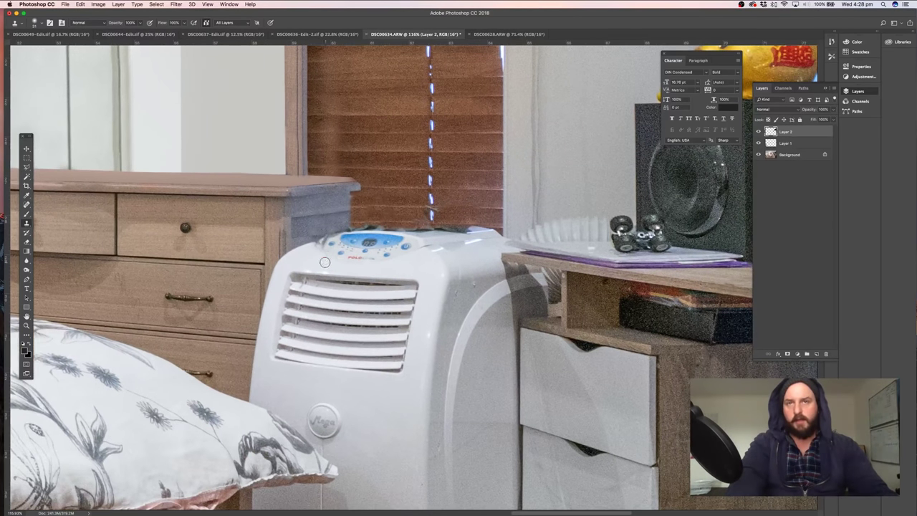
alt+click(313, 248)
drag(305, 249, 308, 250)
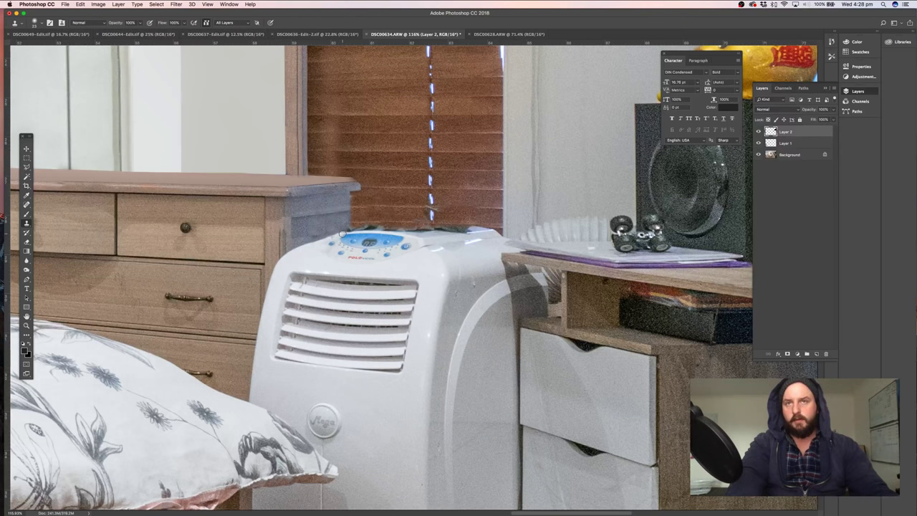
Outline the air conditioner's top surface with the leftover dark cloth remnants using the Polygonal Lasso
drag(281, 267, 236, 286)
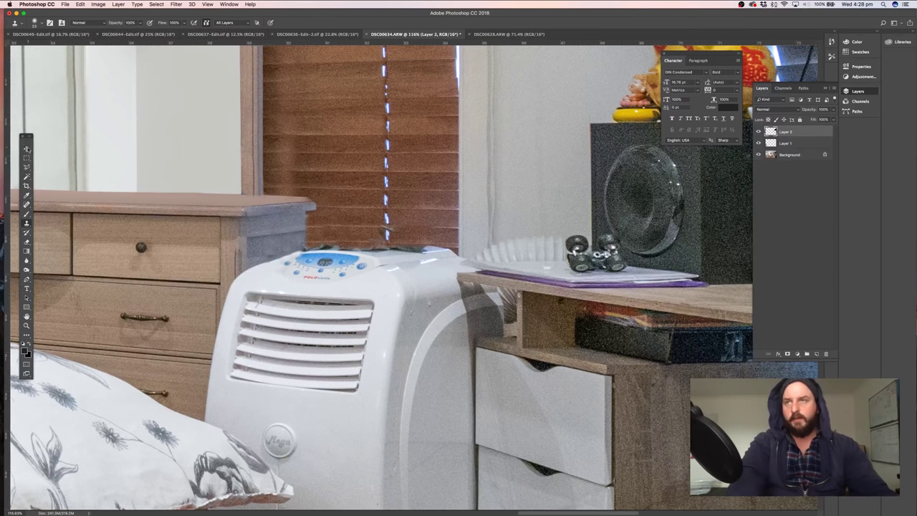
key(l)
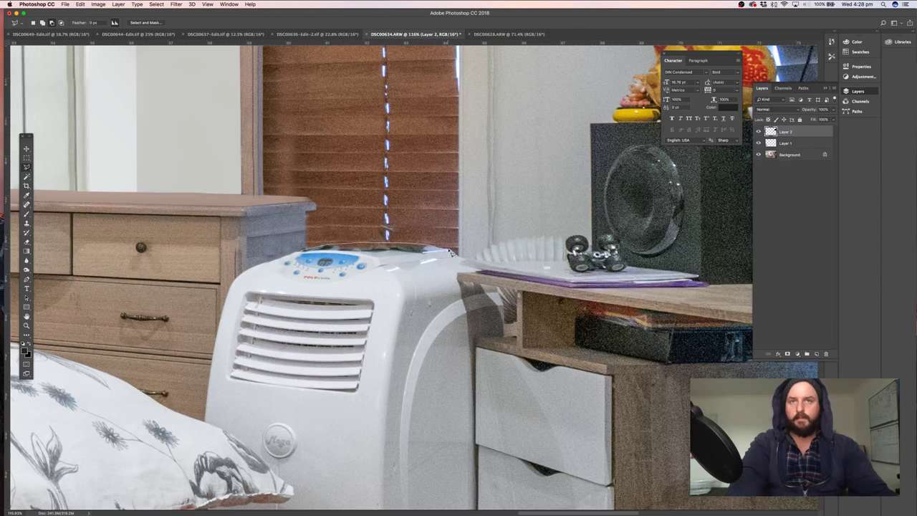
click(450, 251)
double_click(307, 255)
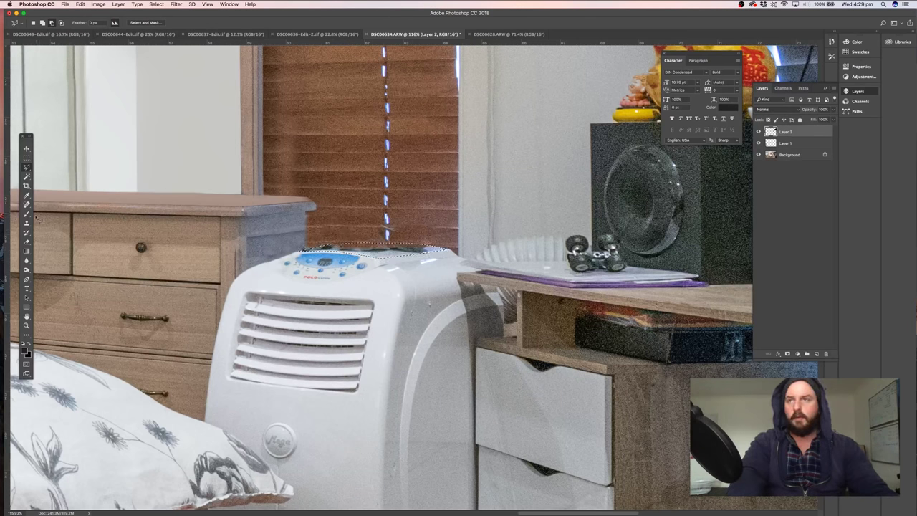
Paint the selected top surface with light greys sampled from the air conditioner using a large brush, and deselect
key(b)
alt+click(465, 251)
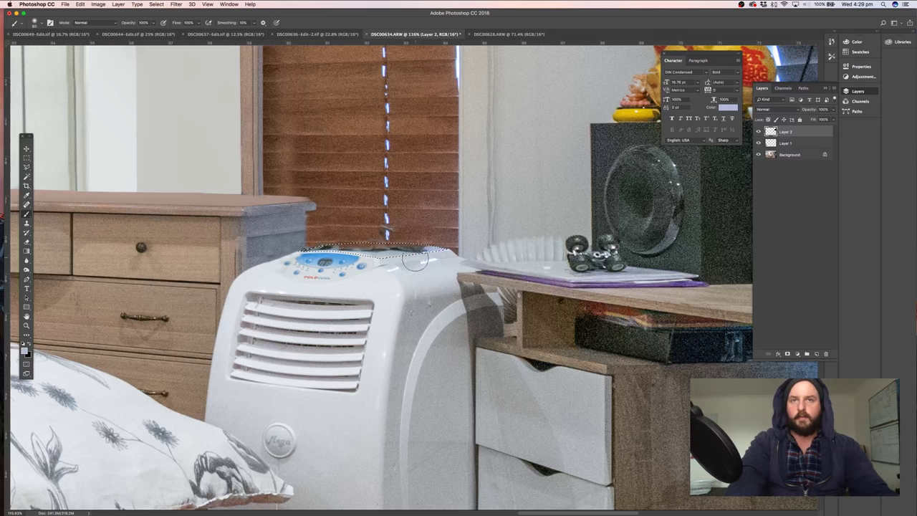
mouse_move(465, 263)
mouse_down()
mouse_move(356, 277)
mouse_move(480, 264)
mouse_move(308, 281)
mouse_up()
alt+click(409, 260)
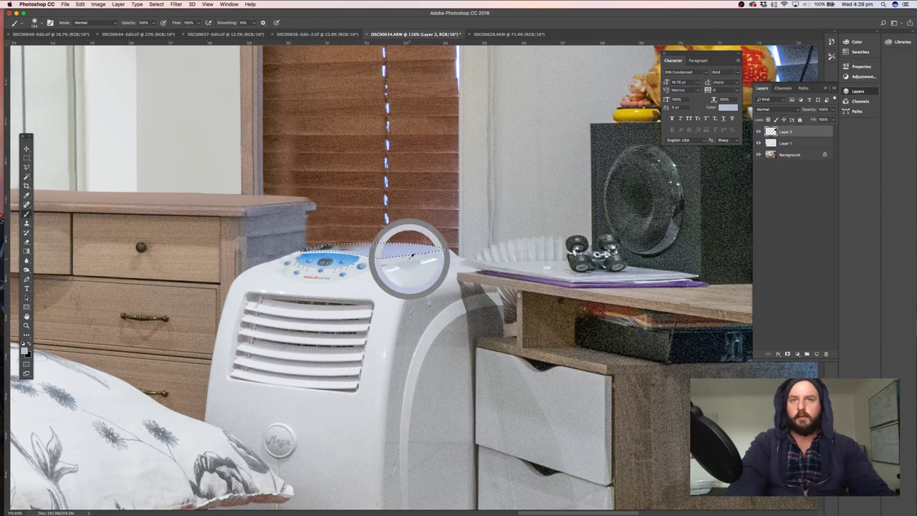
mouse_move(367, 269)
mouse_down()
mouse_move(453, 267)
mouse_move(367, 281)
mouse_up()
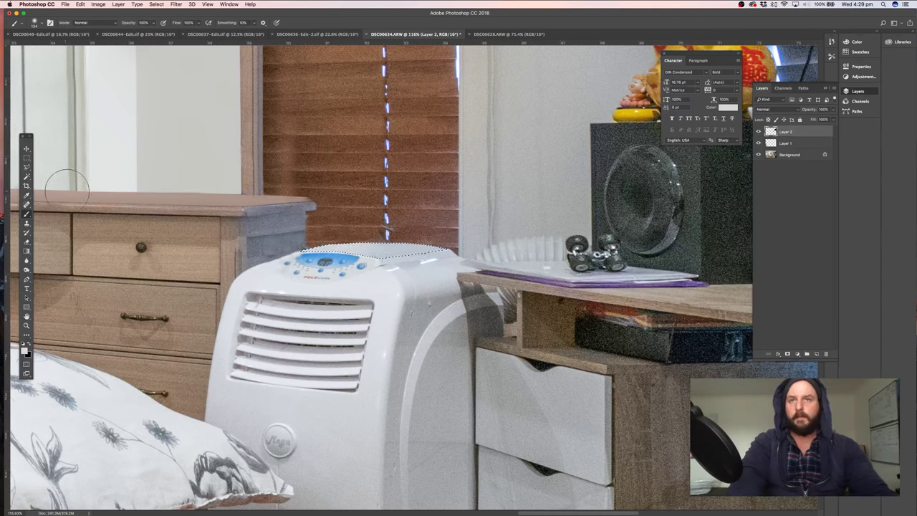
key(z)
key(super+d)
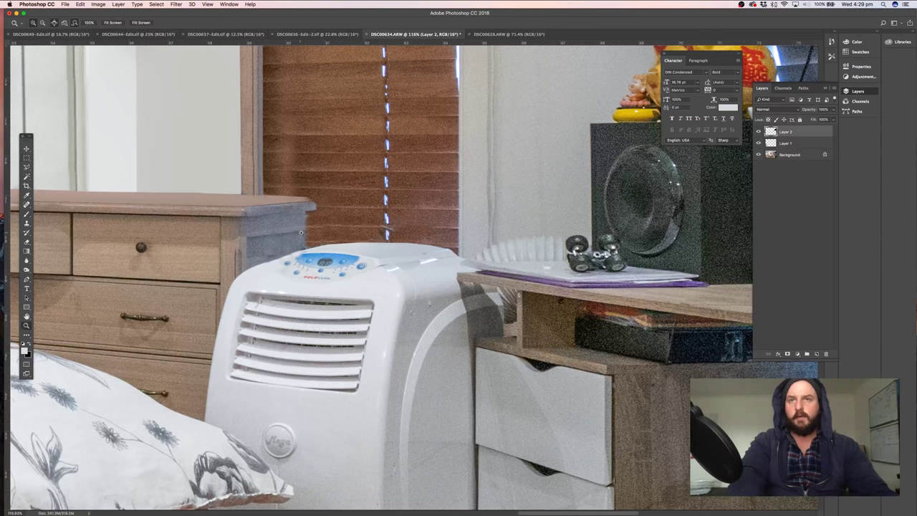
Lasso the blind area between the dresser's edge and the air conditioner, clone blind texture over its pale remnant, and deselect
click(27, 159)
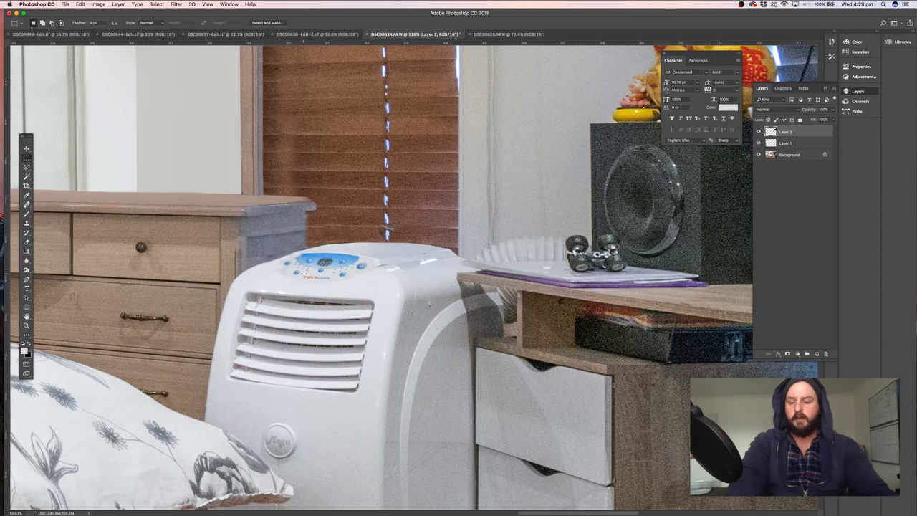
key(z)
drag(286, 219, 314, 224)
click(28, 168)
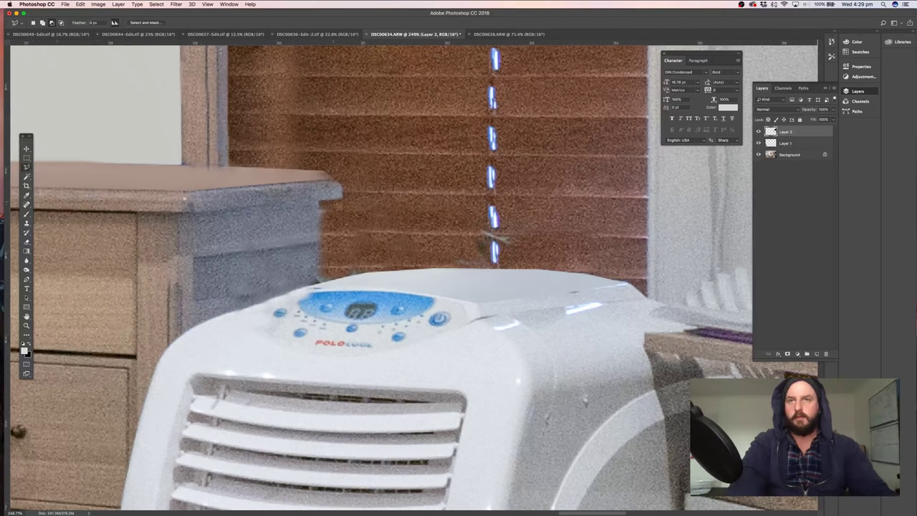
mouse_move(320, 203)
mouse_down()
mouse_move(326, 281)
mouse_move(317, 287)
mouse_move(373, 275)
mouse_move(383, 213)
mouse_move(368, 200)
mouse_move(320, 203)
mouse_up()
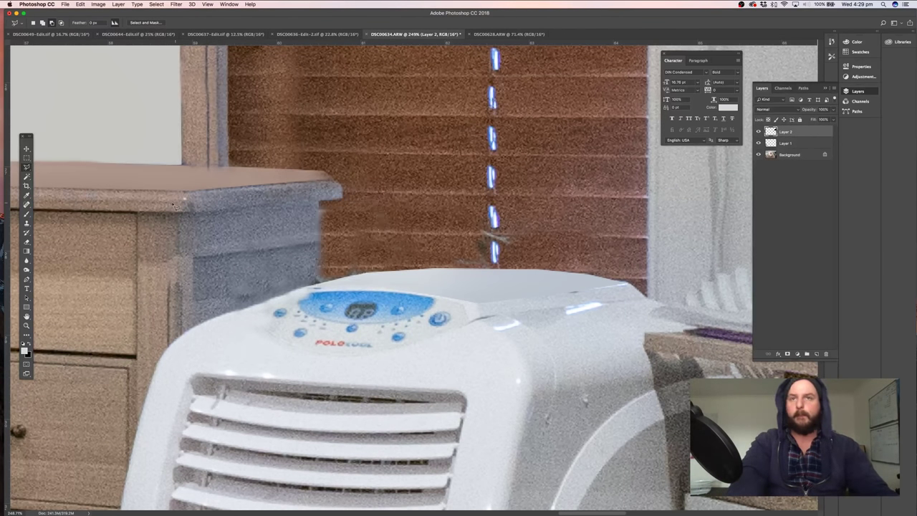
click(27, 223)
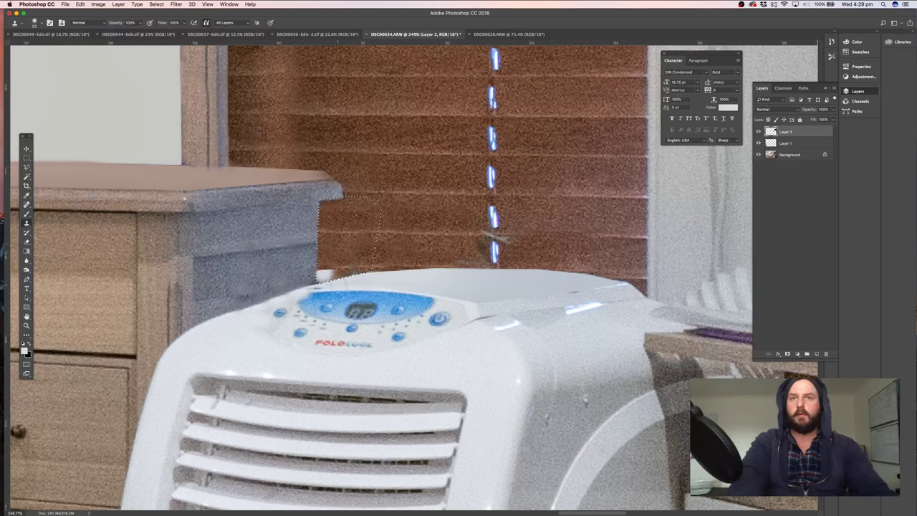
drag(338, 273, 327, 273)
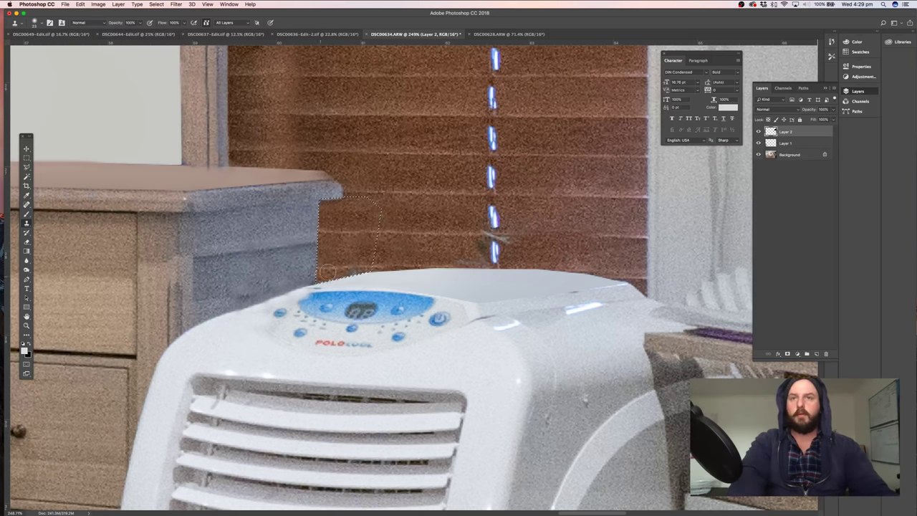
click(26, 158)
key(ctrl+d)
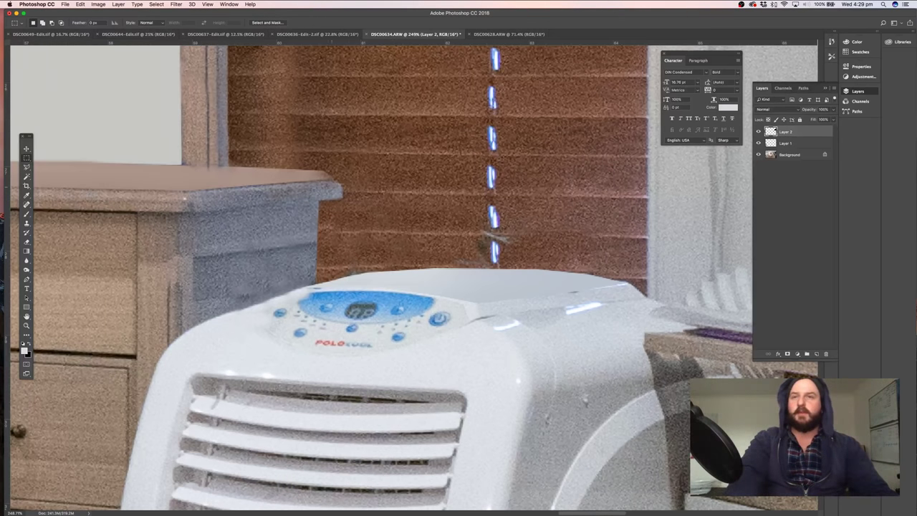
Check the retouched air conditioner area in a view of the whole bedroom photo
key(super+minus)
key(super+minus)
key(super+minus)
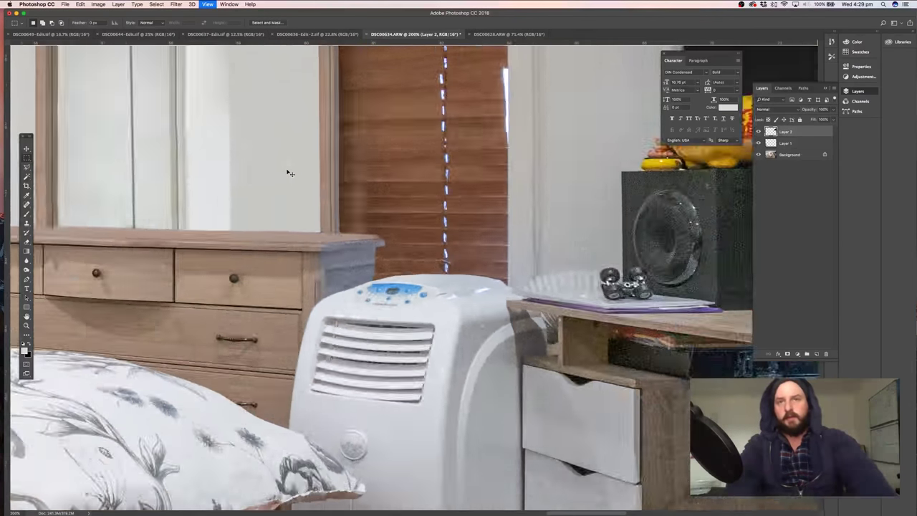
key(super+minus)
key(super+minus)
key(super+minus)
key(super+minus)
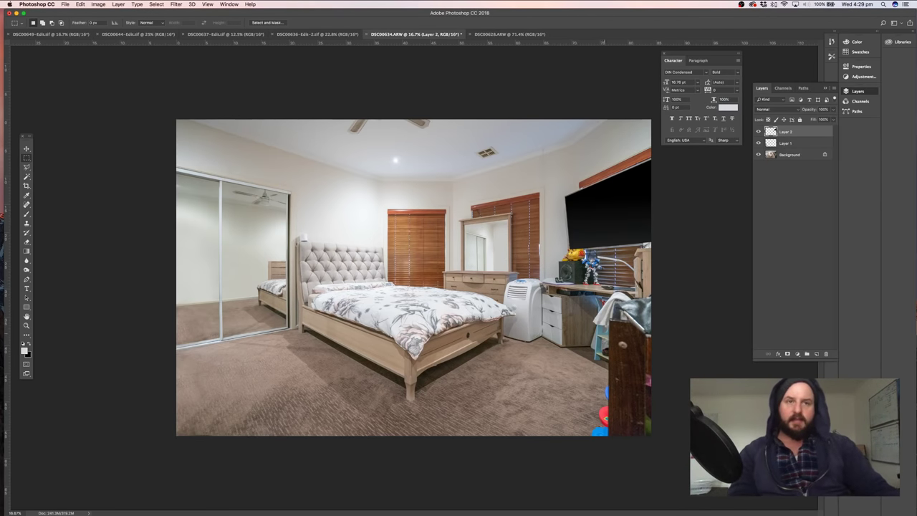
key(z)
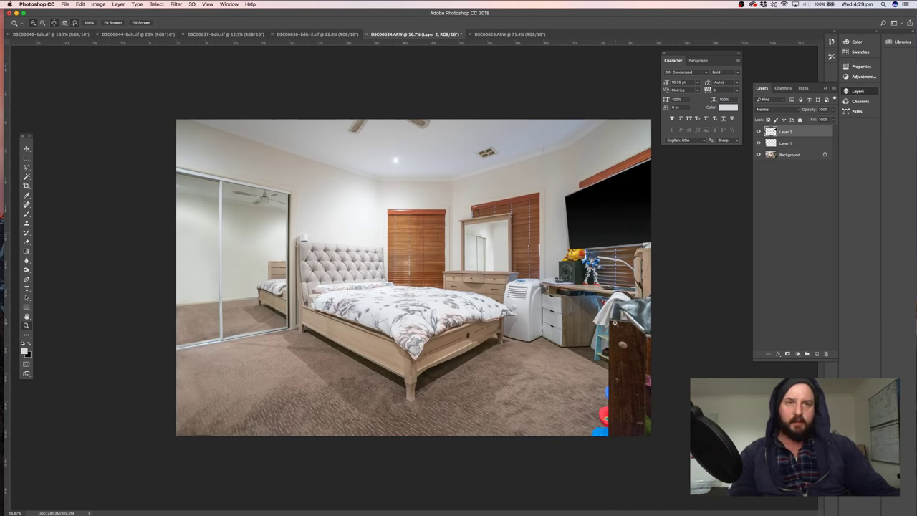
Outline a narrow vertical window-frame strip from beside the blind's upper corner down across the gold piggy bank with the Polygonal Lasso
drag(594, 256, 433, 238)
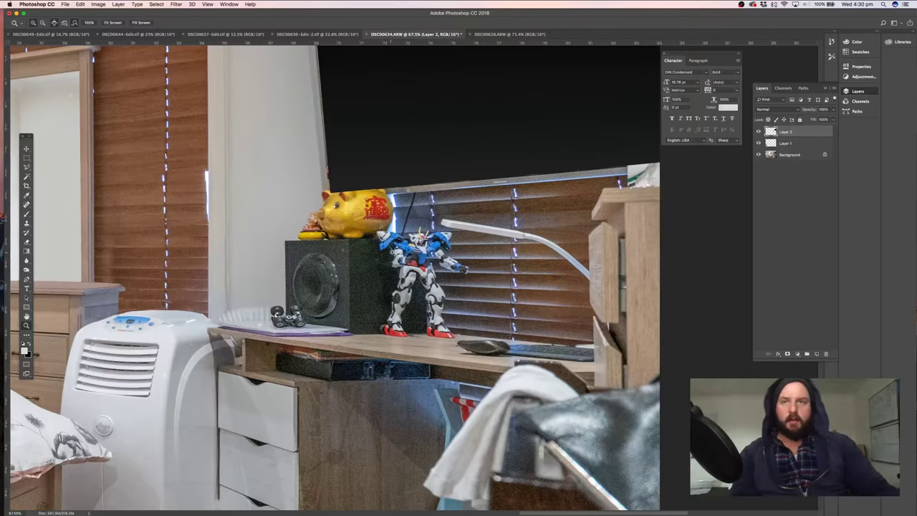
drag(380, 247, 448, 209)
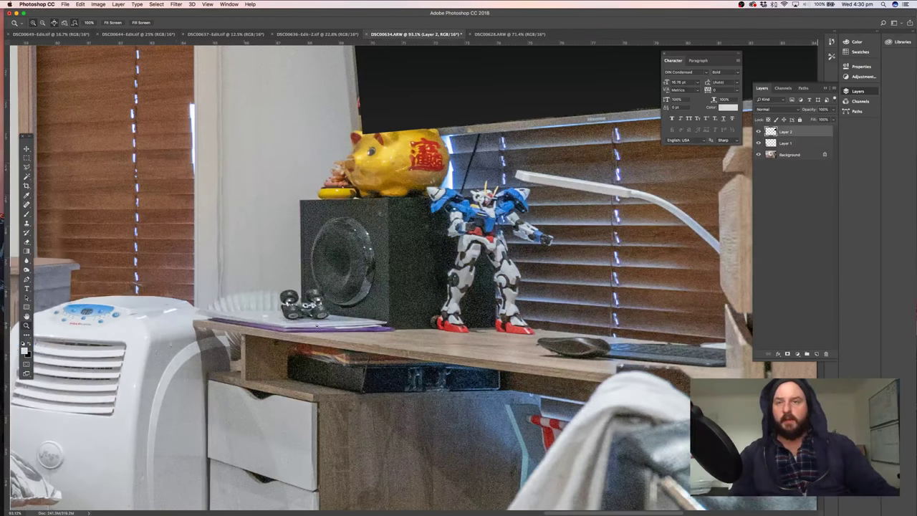
drag(431, 321, 307, 509)
drag(282, 211, 292, 257)
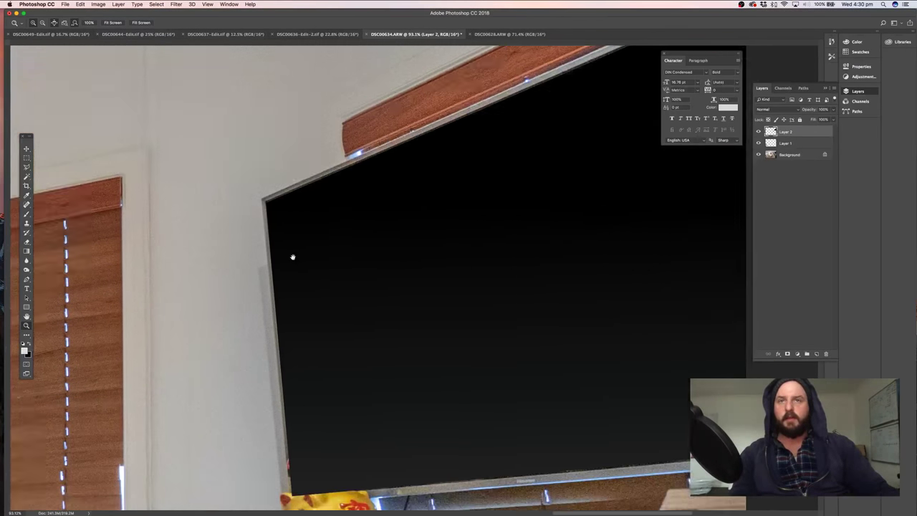
key(super+minus)
key(super+minus)
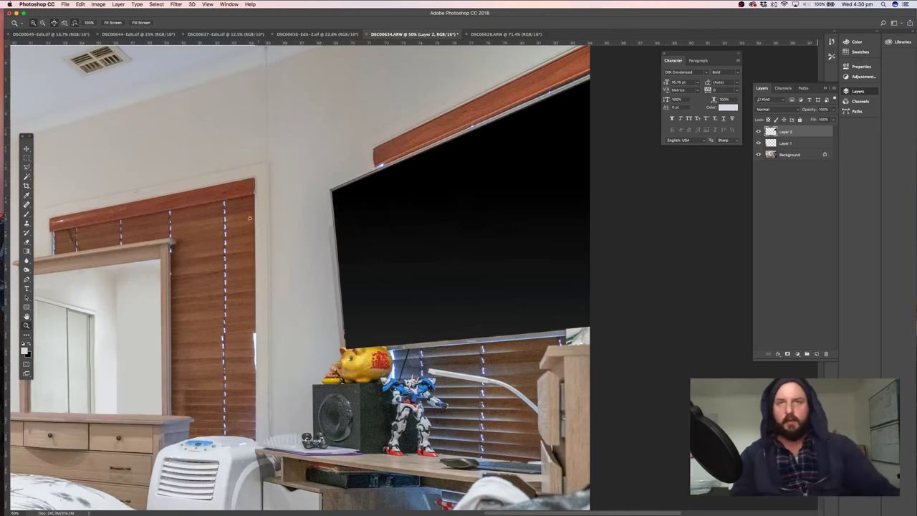
click(27, 166)
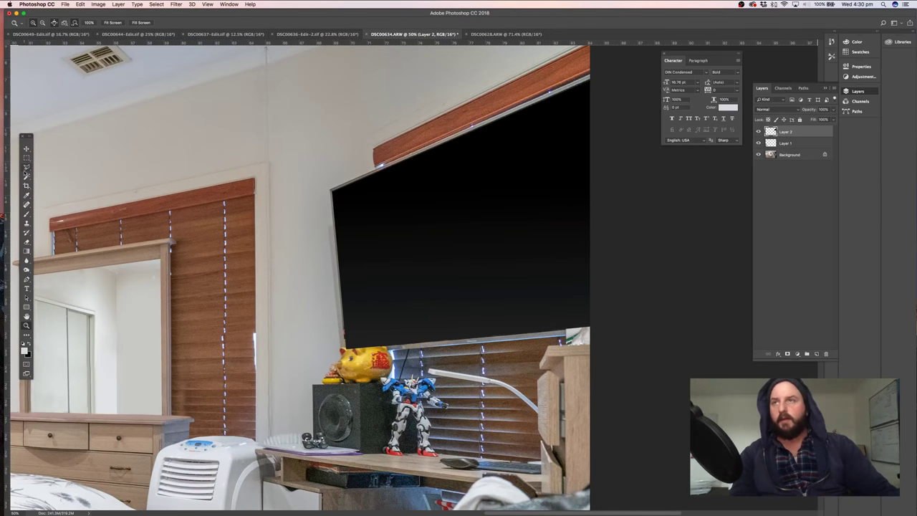
click(364, 142)
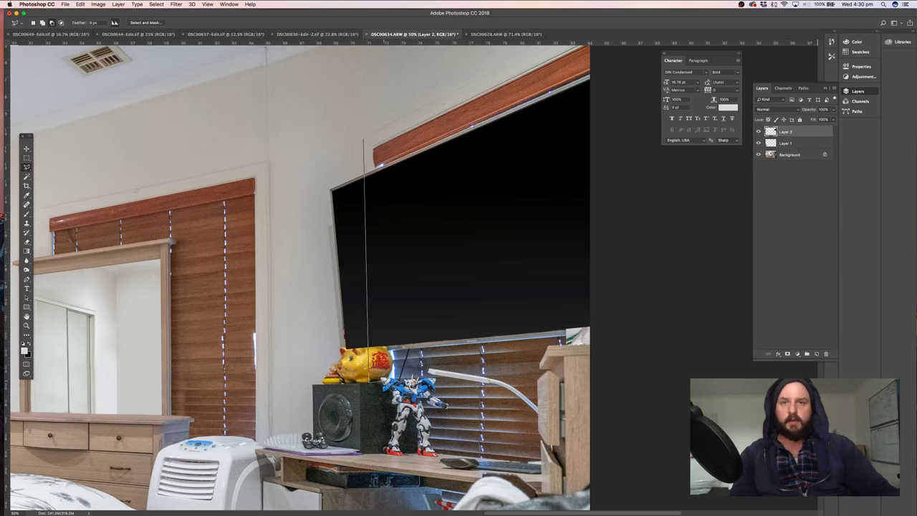
click(384, 380)
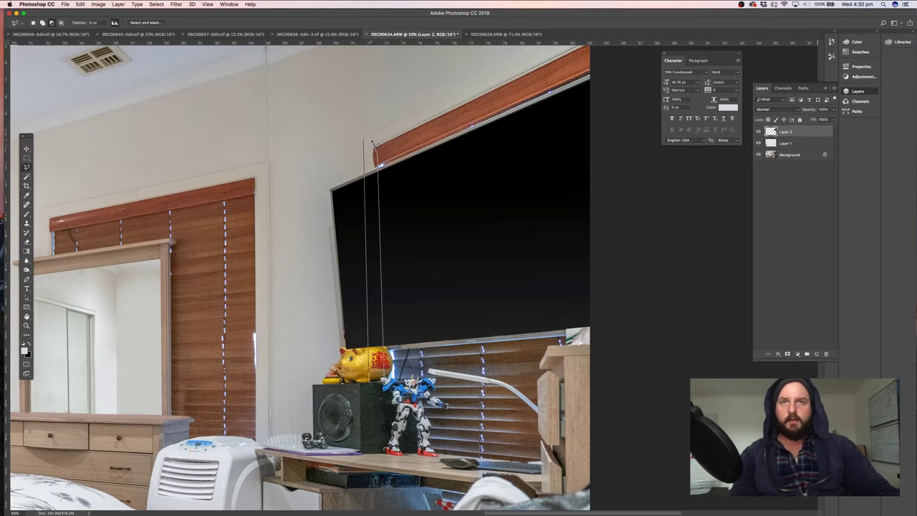
click(372, 142)
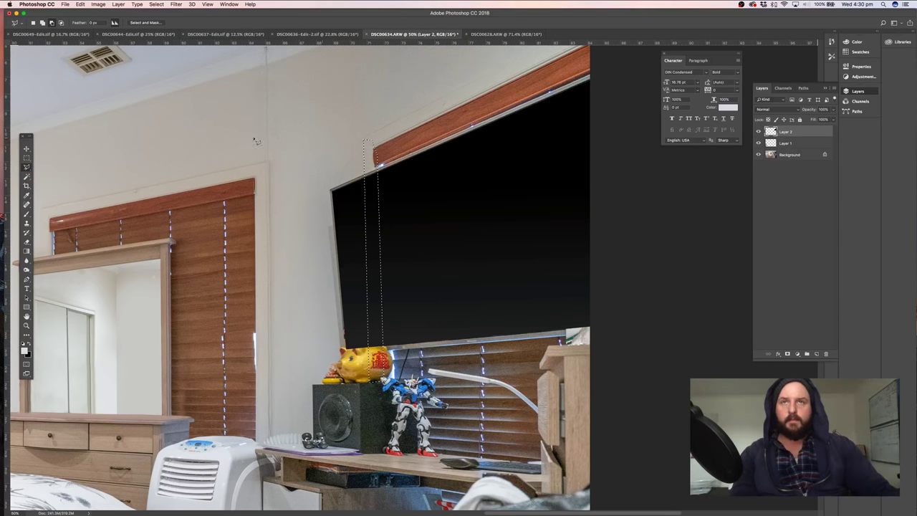
Clone pale window-frame texture over the selected strip of the piggy bank on the Background layer, and deselect
click(27, 223)
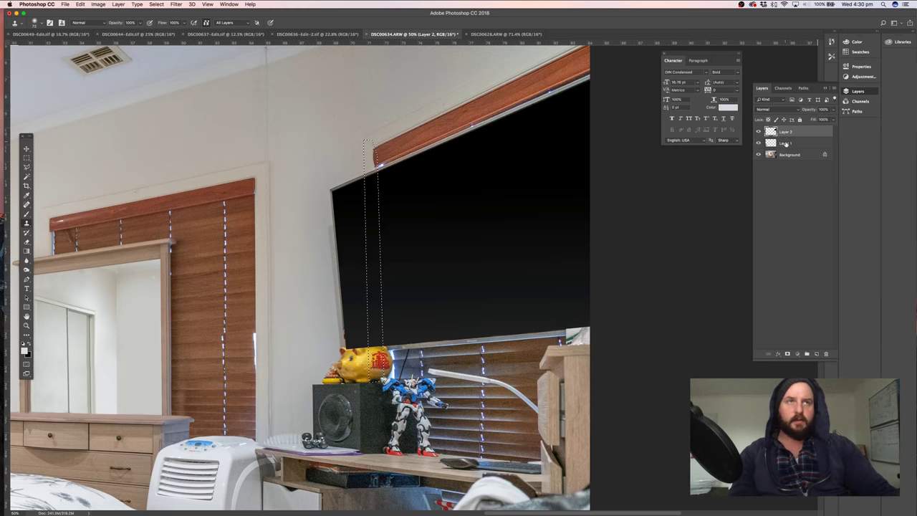
click(788, 155)
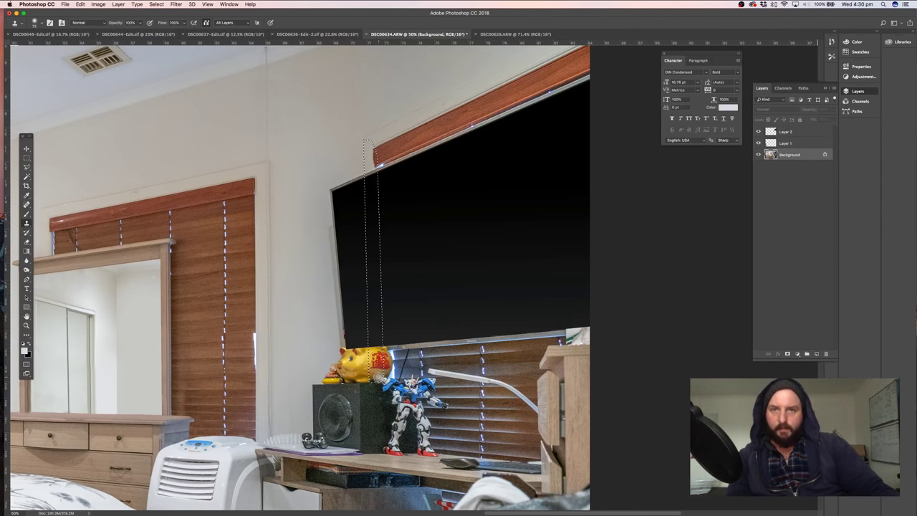
drag(381, 378, 379, 354)
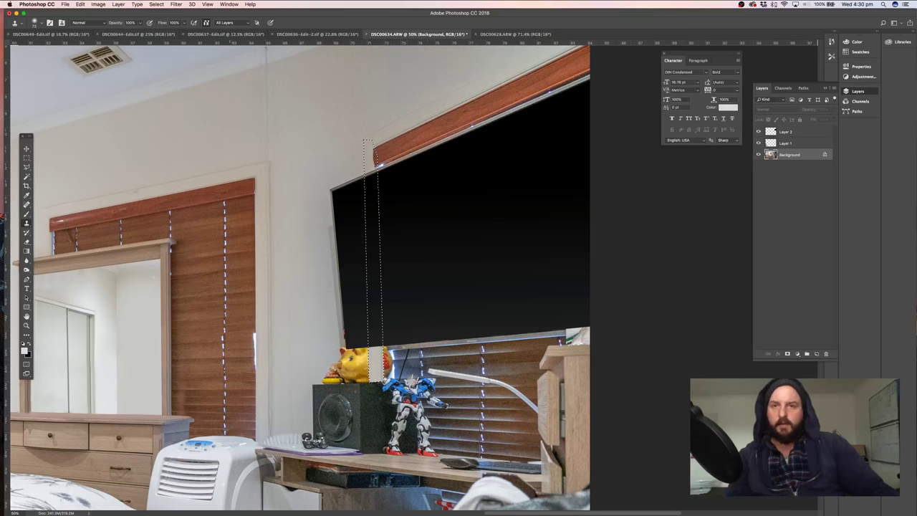
click(26, 158)
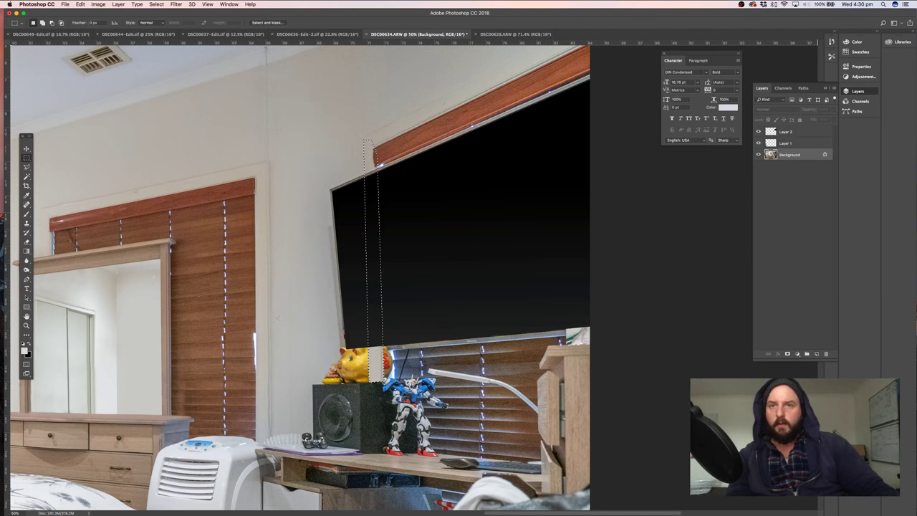
click(319, 341)
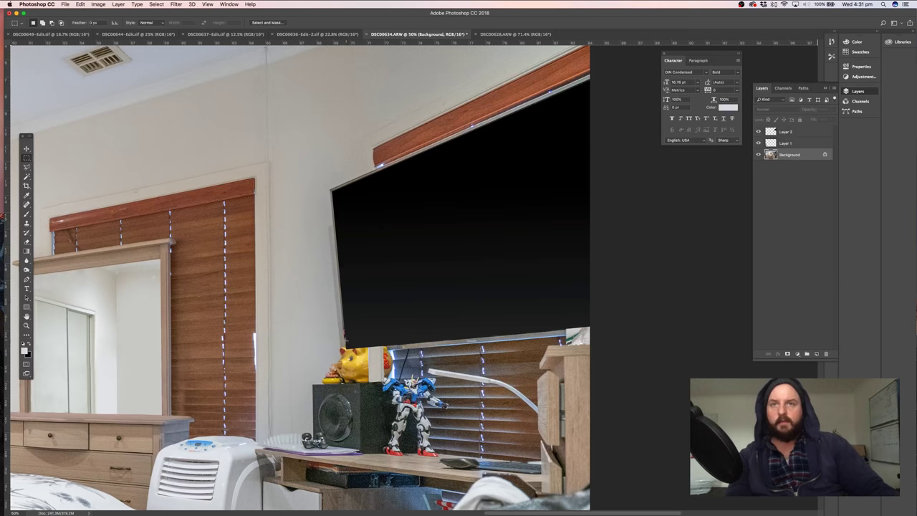
Outline the TV frame's lower corner, including the parts of the piggy bank overlapping it, with the Polygonal Lasso
key(z)
drag(349, 350, 367, 300)
scroll(344, 300, up, 3)
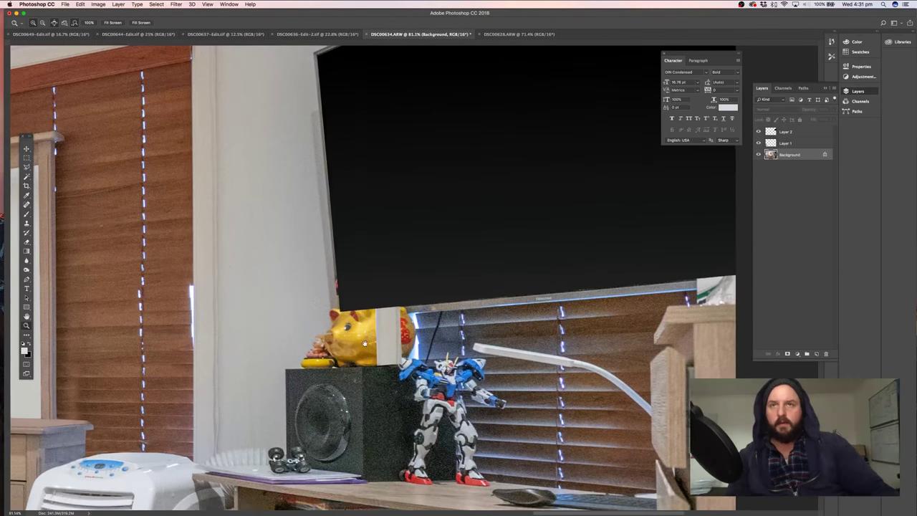
key(l)
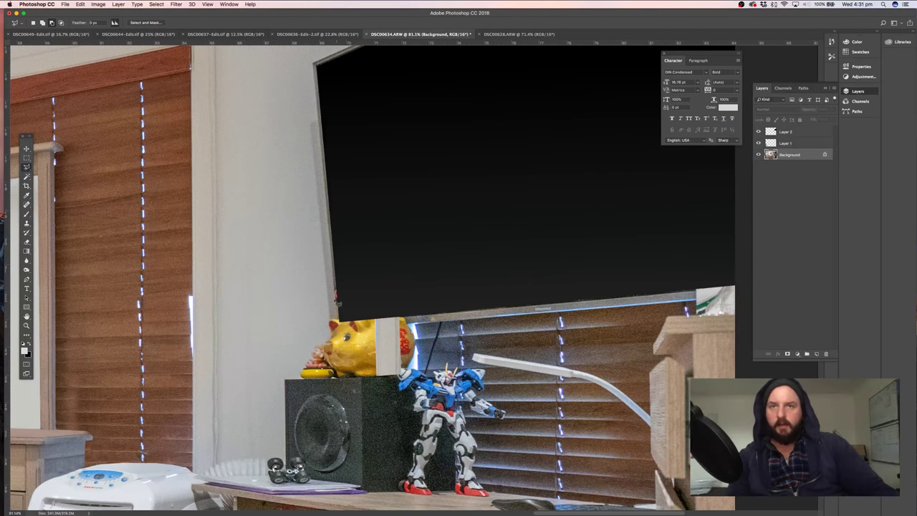
mouse_move(326, 277)
mouse_down()
mouse_move(334, 338)
mouse_move(450, 324)
mouse_move(345, 325)
mouse_up()
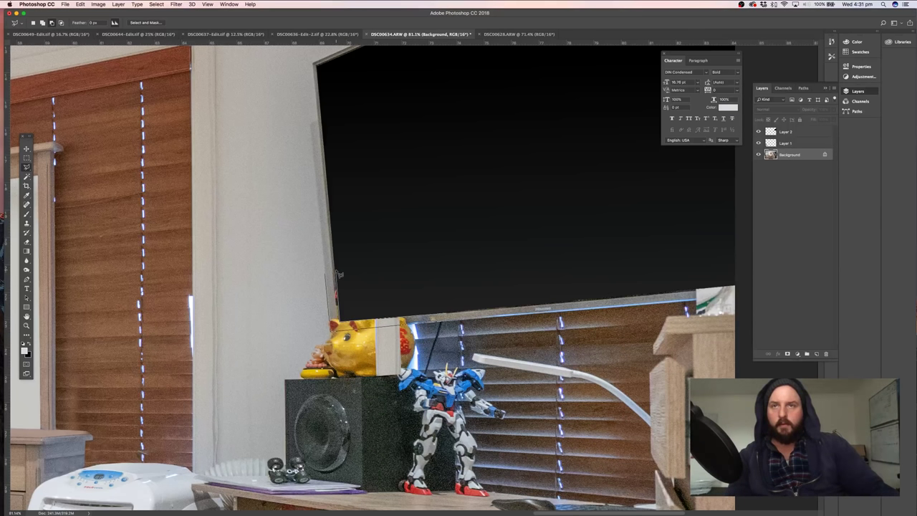
drag(334, 275, 335, 274)
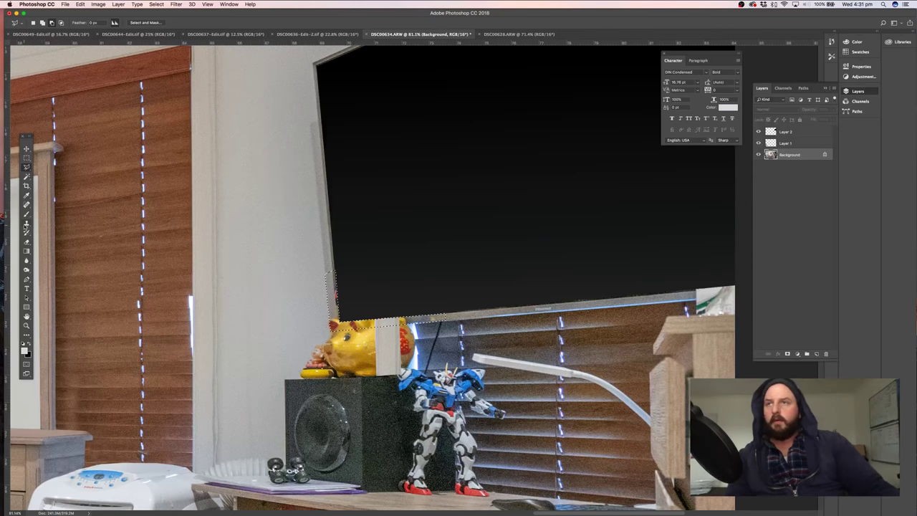
Clone clean grey TV bezel texture along both edges of the selected corner to rebuild the frame, and deselect
key(s)
drag(323, 239, 331, 240)
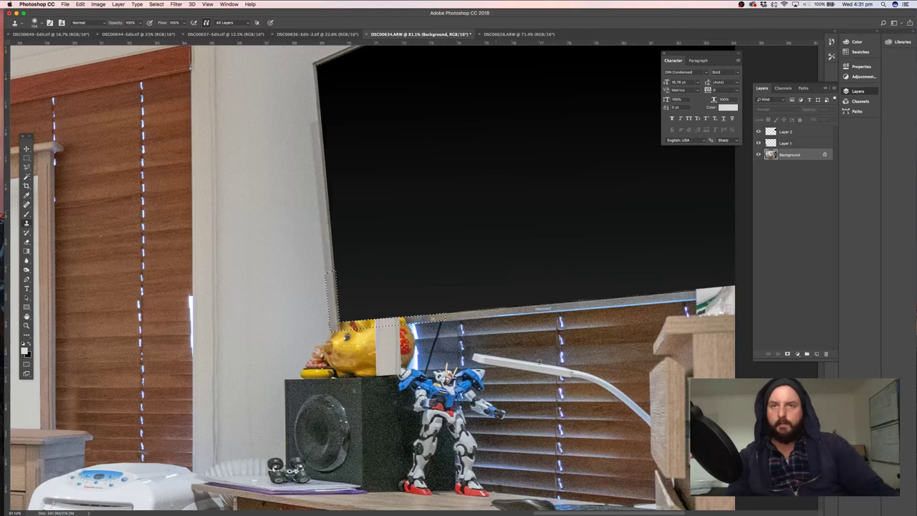
drag(476, 318, 472, 319)
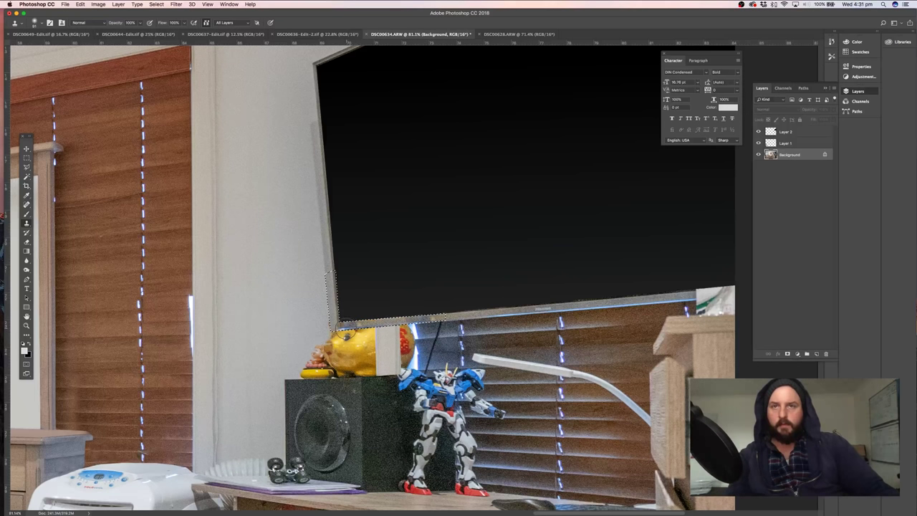
drag(486, 318, 478, 317)
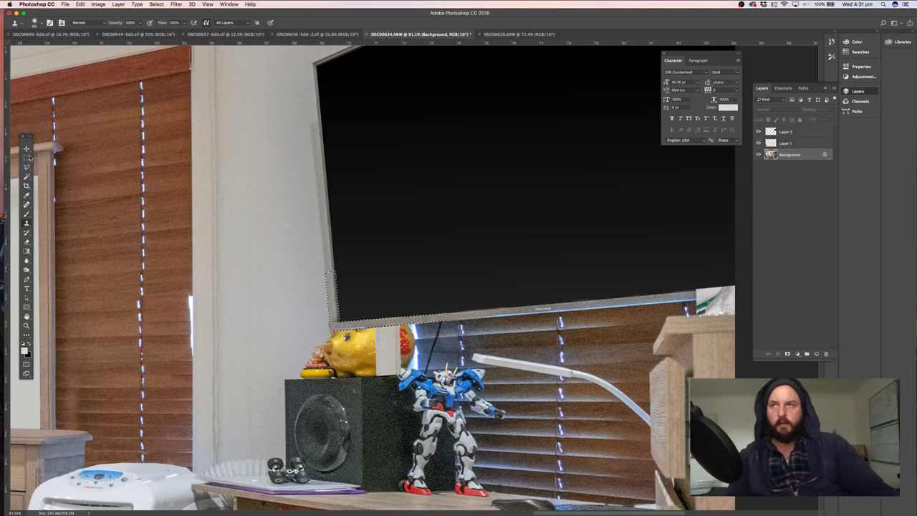
click(27, 159)
click(229, 276)
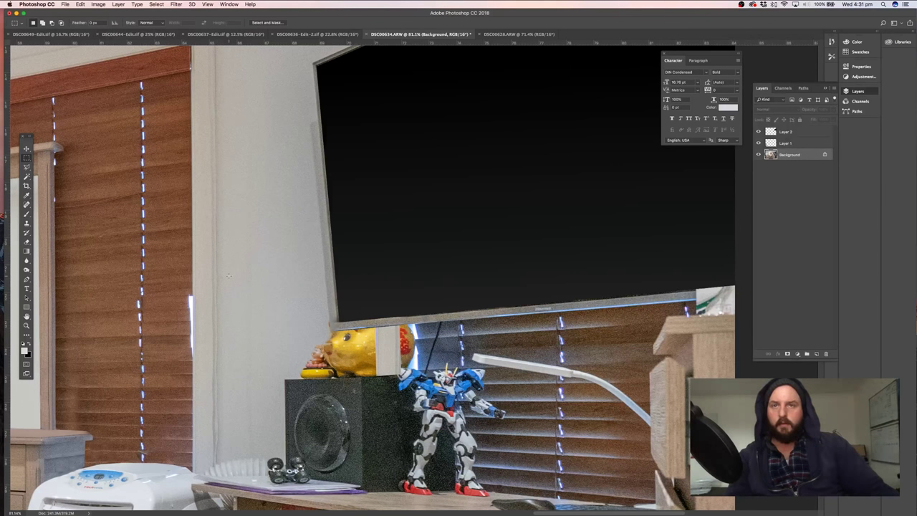
Lasso the wall area above the speaker, enclosing the piggy bank's main body up to the cloned window-frame strip
click(27, 166)
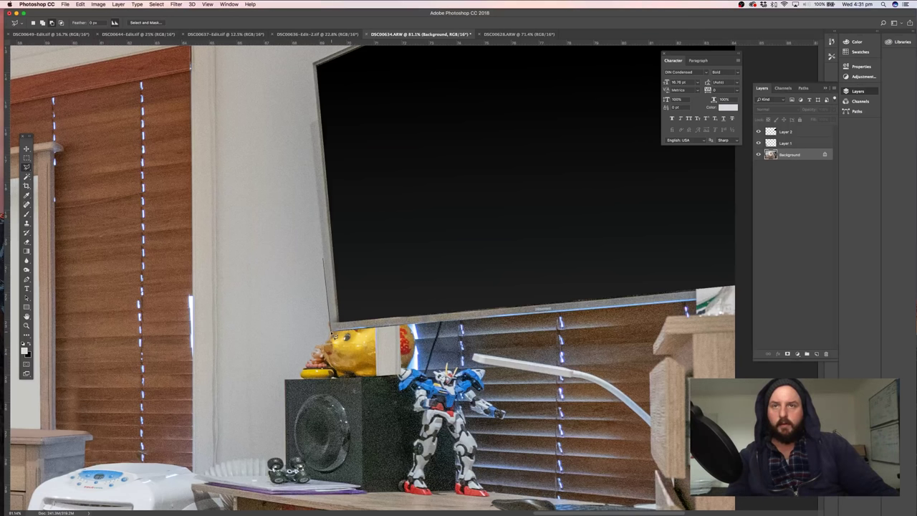
mouse_move(334, 335)
mouse_down()
mouse_move(378, 331)
mouse_move(377, 380)
mouse_move(294, 384)
mouse_up()
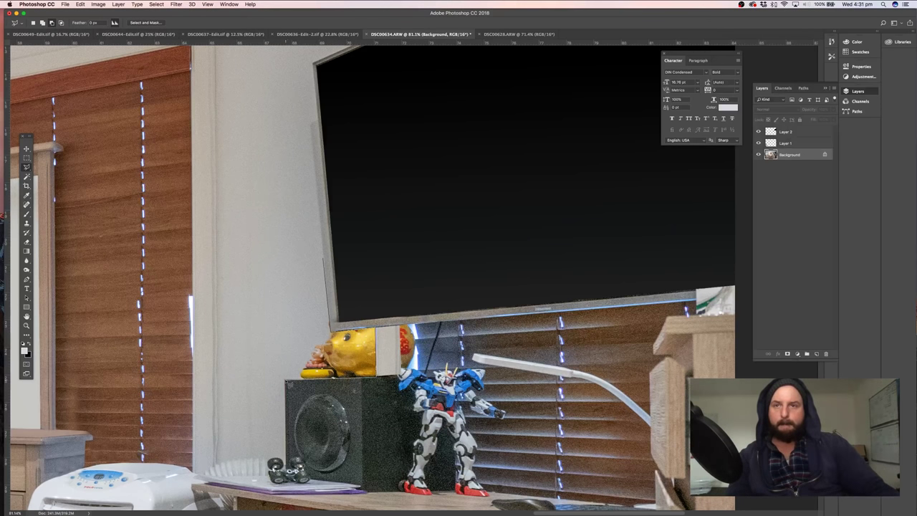
mouse_move(253, 361)
mouse_down()
mouse_move(264, 269)
mouse_move(324, 260)
mouse_up()
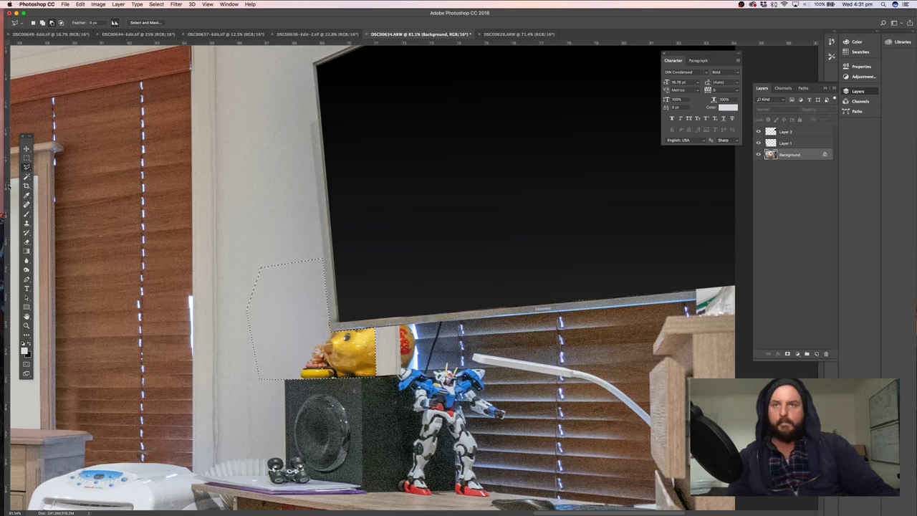
Clone clean wall texture over the piggy bank's body with an enlarged brush, even out the patch, and deselect
click(26, 222)
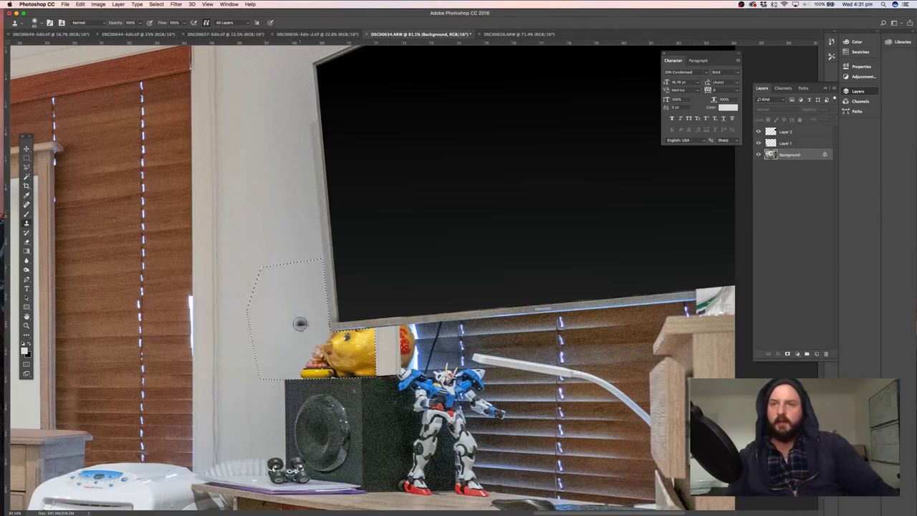
alt+click(300, 343)
mouse_move(313, 357)
mouse_down()
mouse_move(368, 330)
mouse_move(344, 352)
mouse_move(371, 360)
mouse_move(372, 369)
mouse_move(354, 371)
mouse_move(374, 362)
mouse_move(377, 336)
mouse_move(343, 373)
mouse_up()
alt+click(297, 319)
ctrl+alt+drag(271, 323, 282, 324)
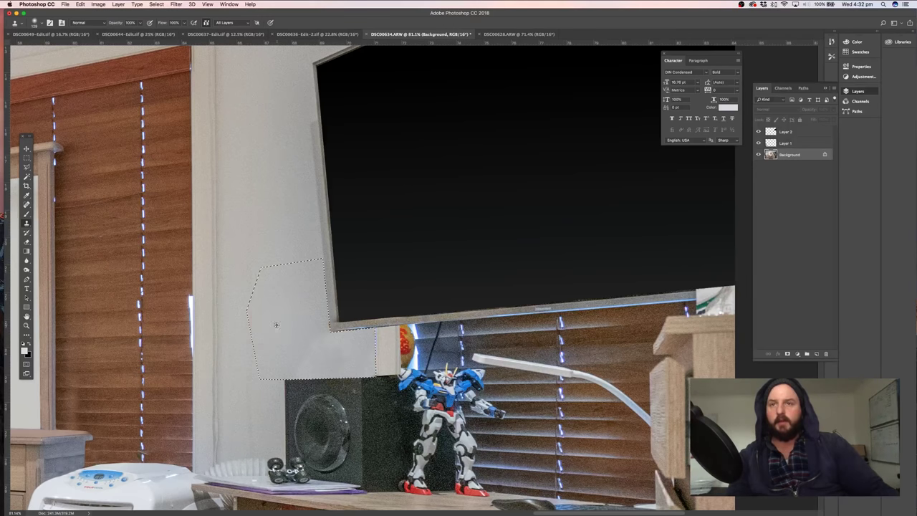
alt+click(278, 324)
drag(302, 368, 301, 370)
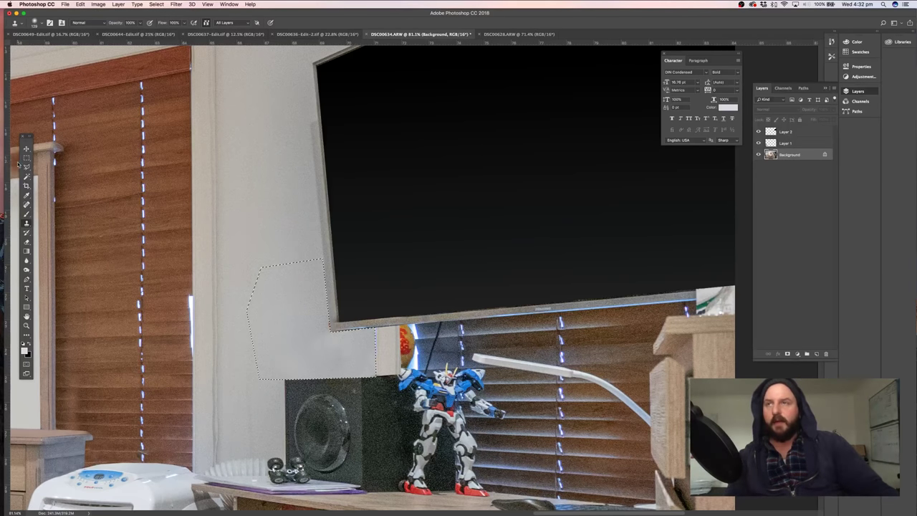
click(25, 159)
click(387, 415)
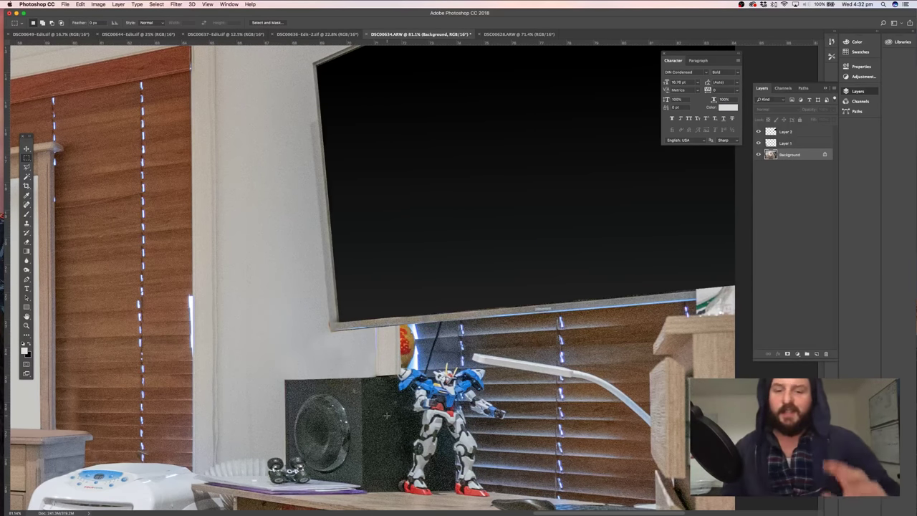
Lasso the remaining red and gold piggy bank piece beside the blind, clone pale wall texture over it, and deselect
scroll(387, 414, right, 5)
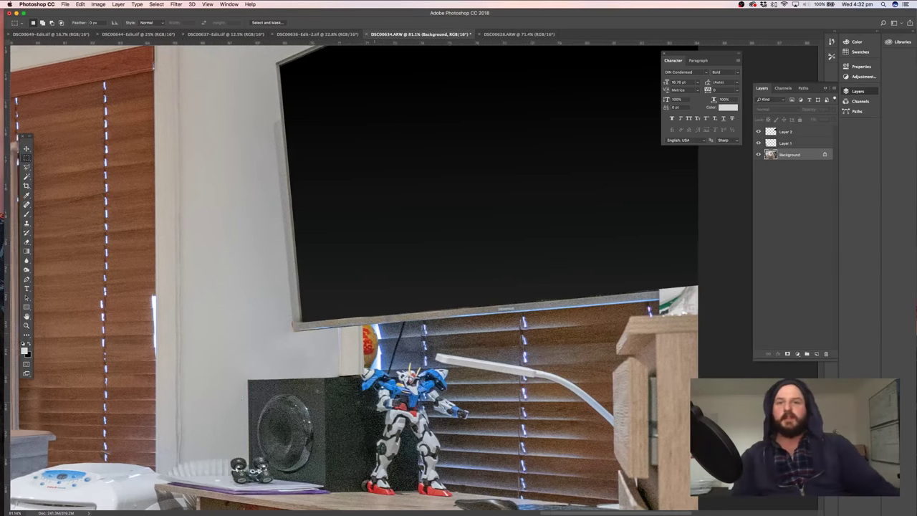
scroll(332, 356, right, 4)
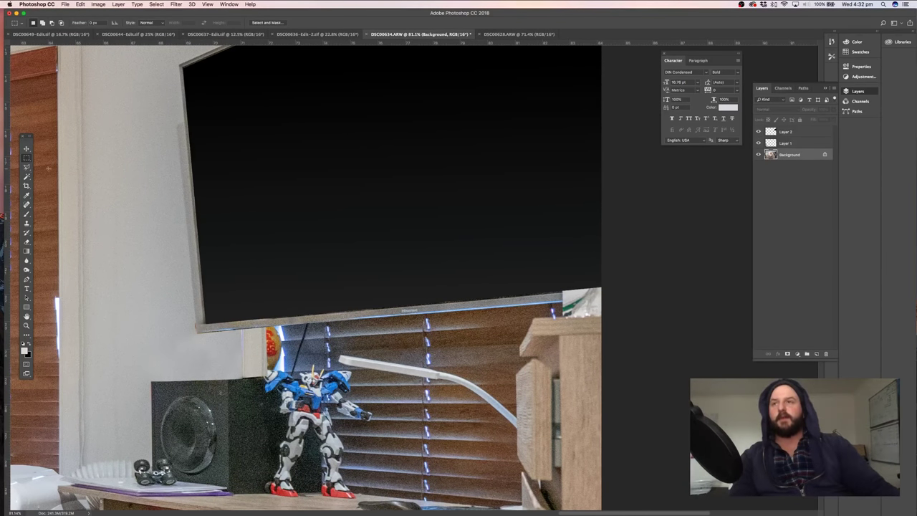
click(26, 167)
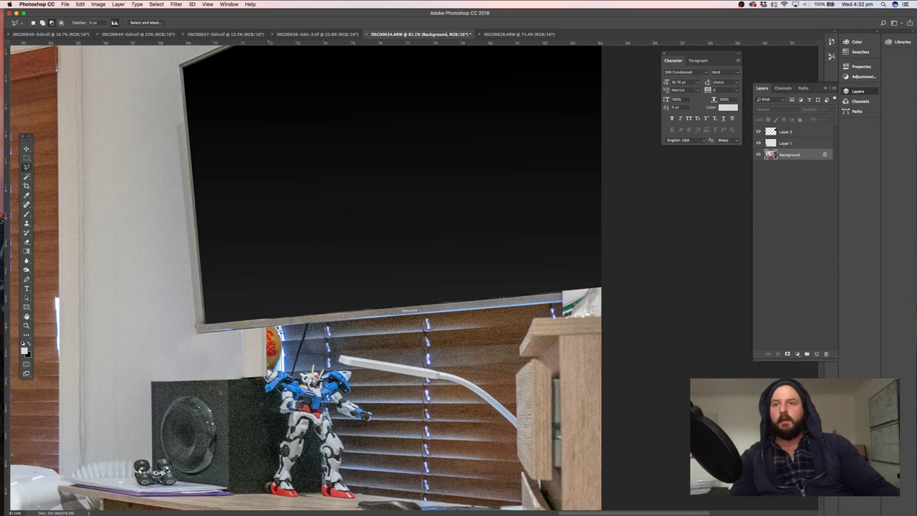
click(26, 214)
mouse_move(209, 364)
mouse_down()
mouse_move(194, 364)
mouse_move(219, 364)
mouse_up()
click(28, 223)
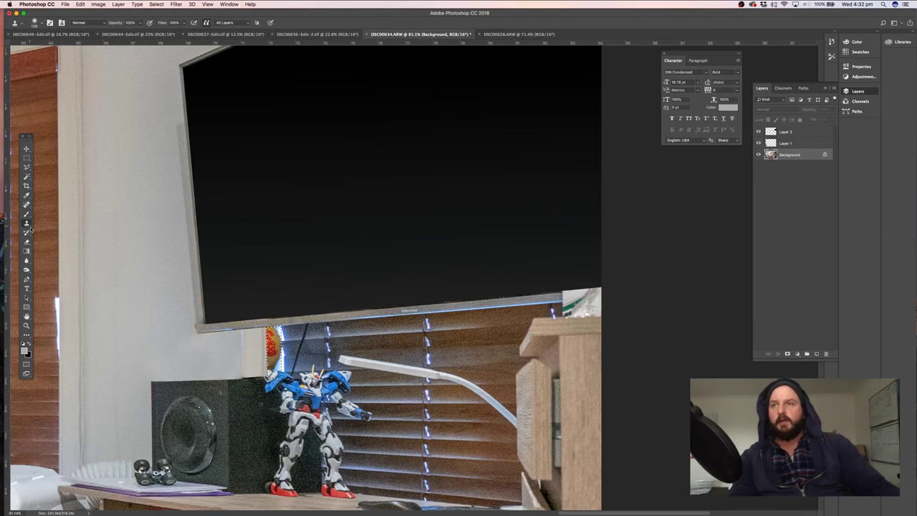
alt+click(180, 364)
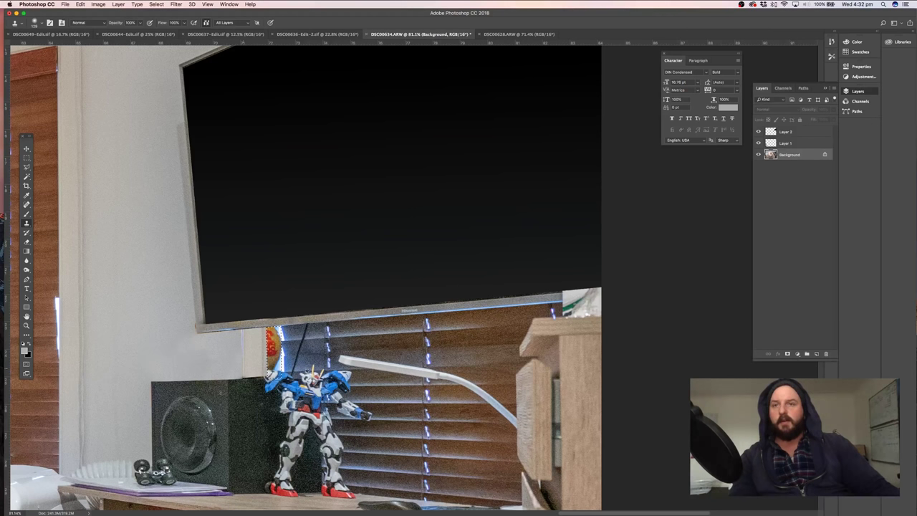
mouse_move(276, 371)
mouse_down()
mouse_move(273, 343)
mouse_move(266, 348)
mouse_up()
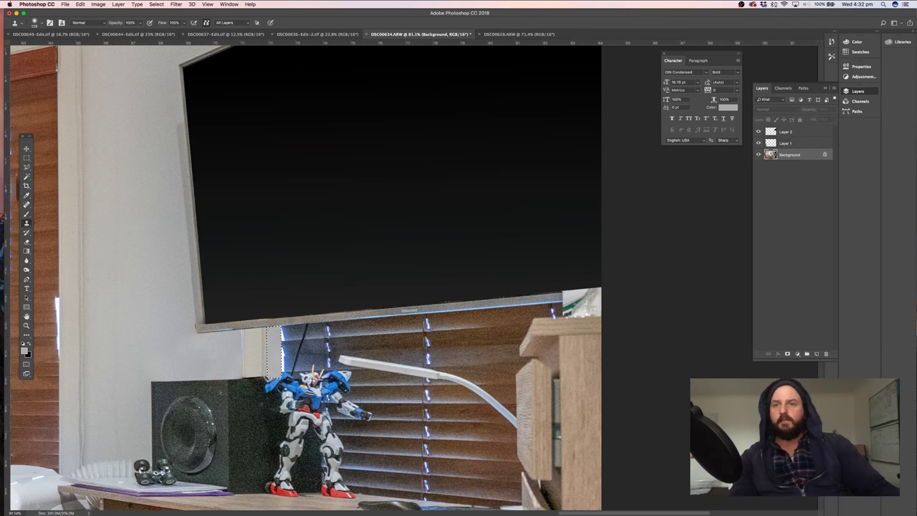
click(27, 158)
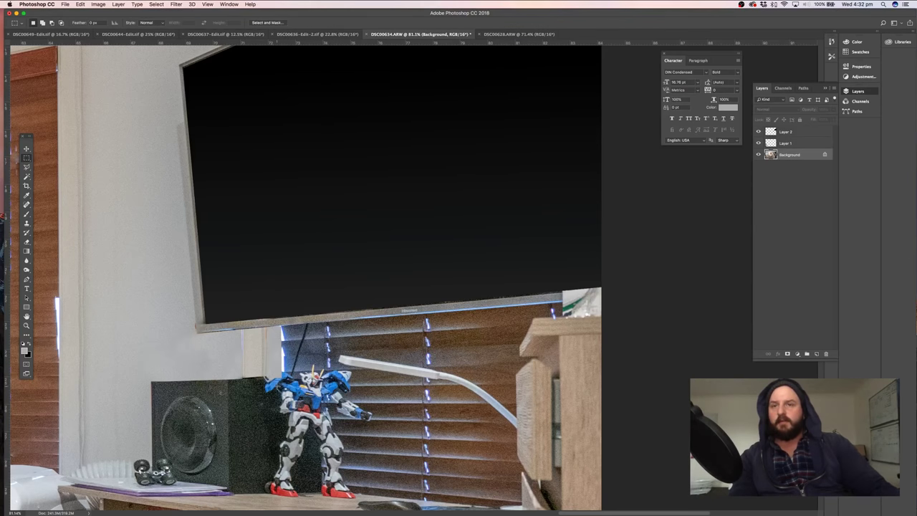
Clone dark speaker texture over the robot figure's raised arm and shoulder where they overlap the speaker
scroll(262, 358, down, 3)
key(s)
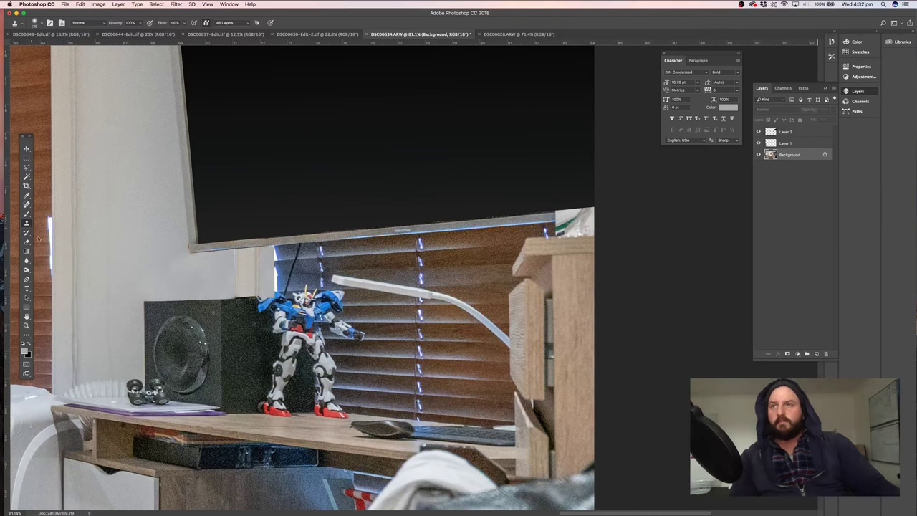
drag(262, 358, 252, 358)
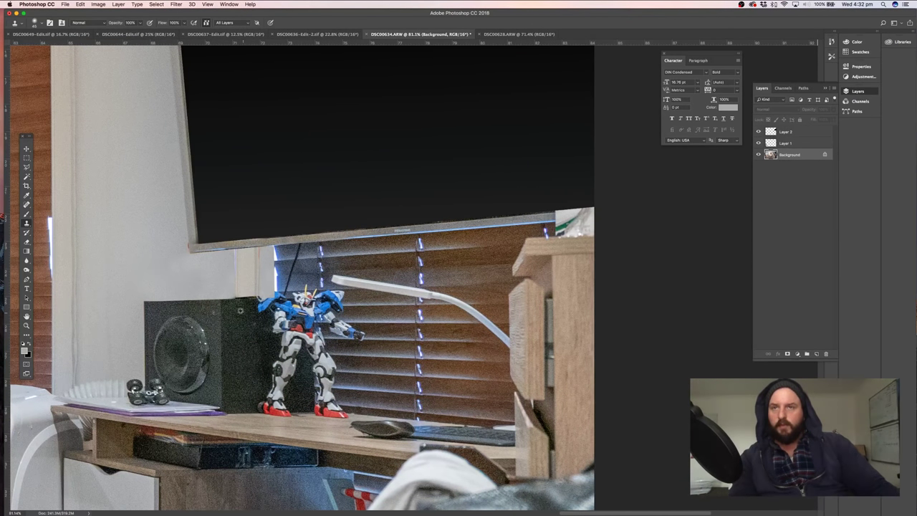
mouse_move(255, 307)
mouse_down()
mouse_move(266, 300)
mouse_move(257, 317)
mouse_move(276, 303)
mouse_move(277, 324)
mouse_move(274, 313)
mouse_move(289, 306)
mouse_up()
alt+click(256, 322)
alt+click(262, 345)
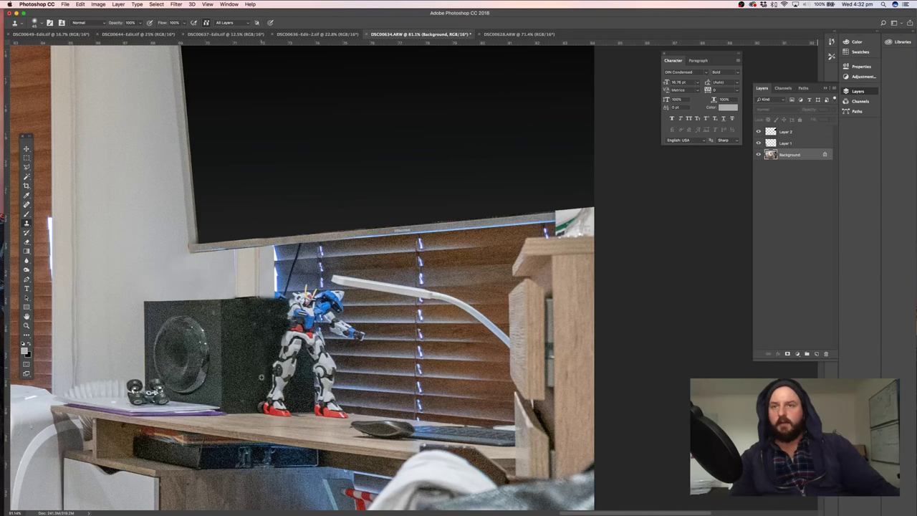
Clone speaker and desk texture over the robot figure's leg and foot nearest the speaker, and tidy the speaker's top edge below the window frame
drag(257, 374, 261, 374)
alt+click(243, 413)
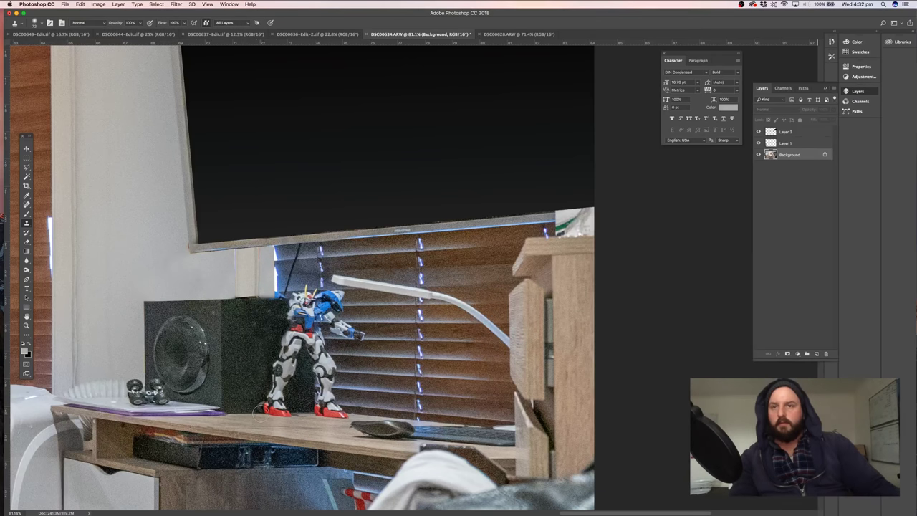
mouse_move(260, 411)
mouse_down()
mouse_move(270, 402)
mouse_move(290, 414)
mouse_move(276, 380)
mouse_move(272, 398)
mouse_up()
mouse_move(254, 362)
mouse_down()
mouse_move(288, 369)
mouse_move(268, 348)
mouse_move(296, 347)
mouse_move(278, 346)
mouse_move(293, 340)
mouse_up()
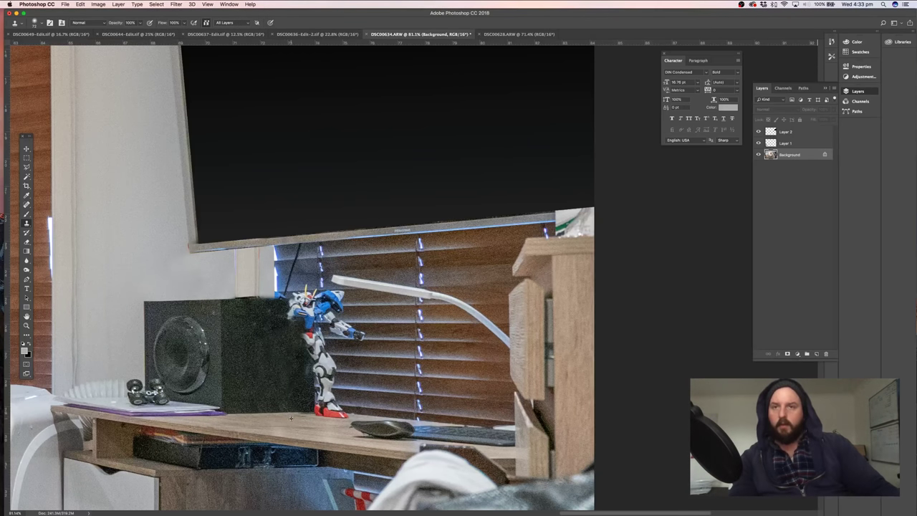
click(252, 319)
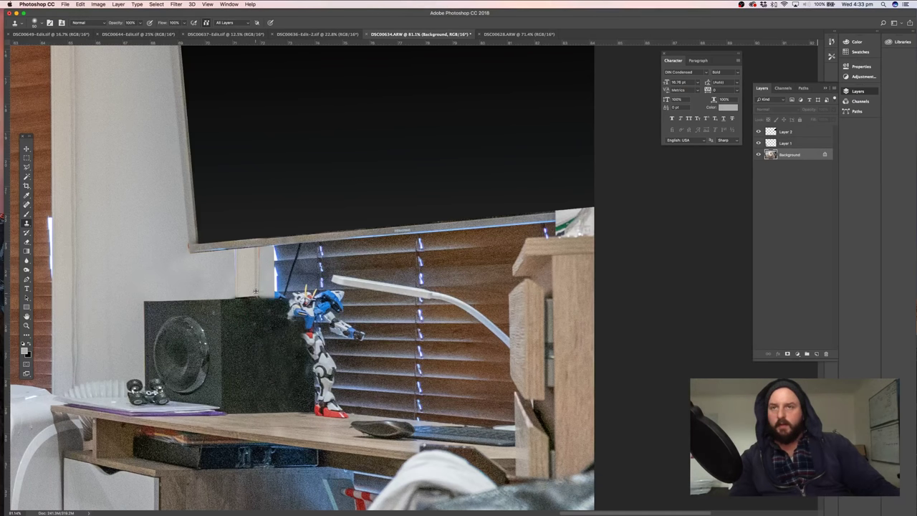
click(257, 291)
drag(257, 294, 248, 293)
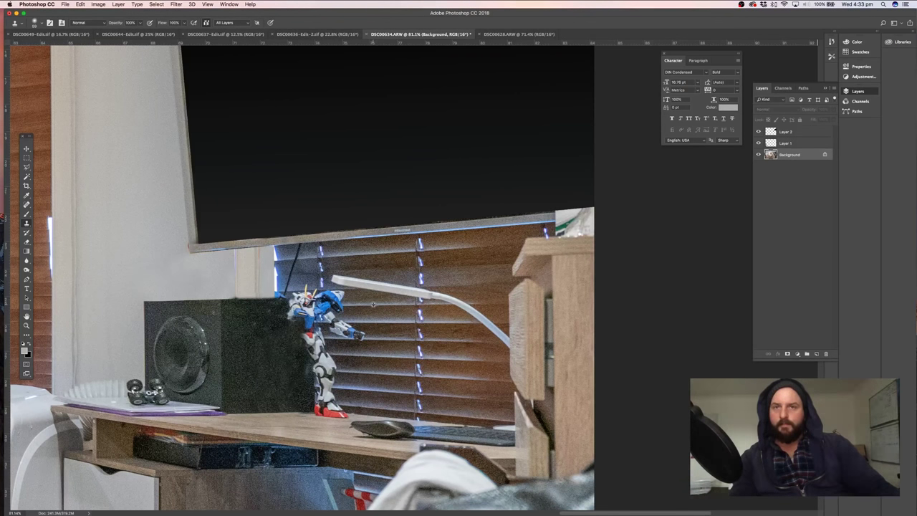
Clone blind slats over the robot figure's outstretched arm and other leg, and remove its red foot from the desk
mouse_move(341, 299)
mouse_down()
mouse_move(329, 293)
mouse_move(335, 323)
mouse_move(362, 336)
mouse_up()
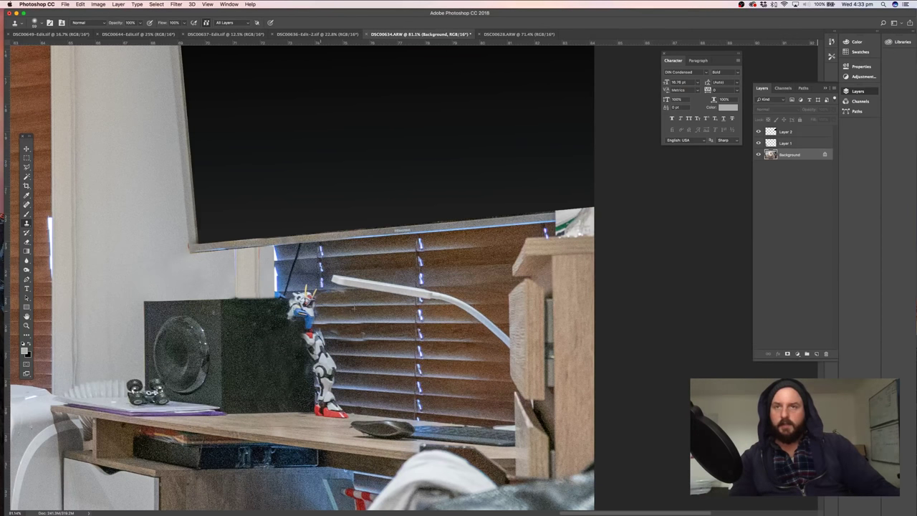
drag(322, 339, 326, 357)
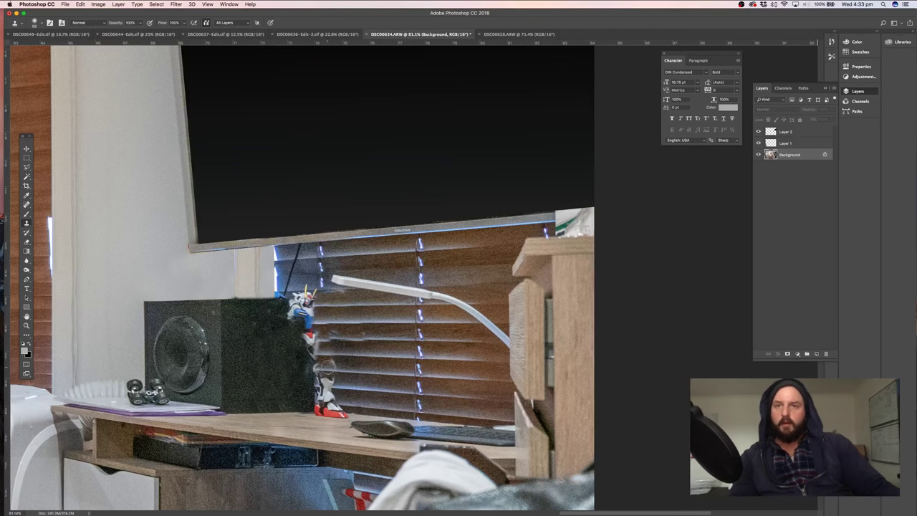
drag(327, 367, 325, 374)
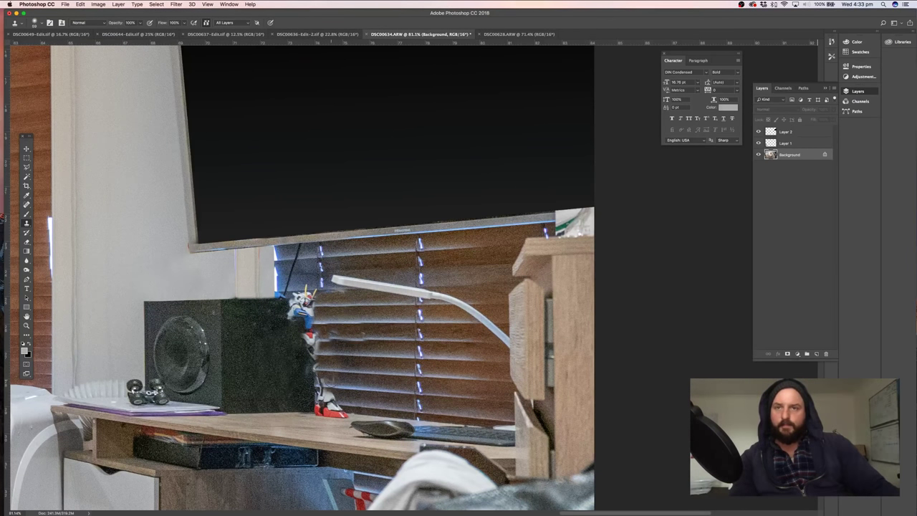
drag(319, 387, 331, 405)
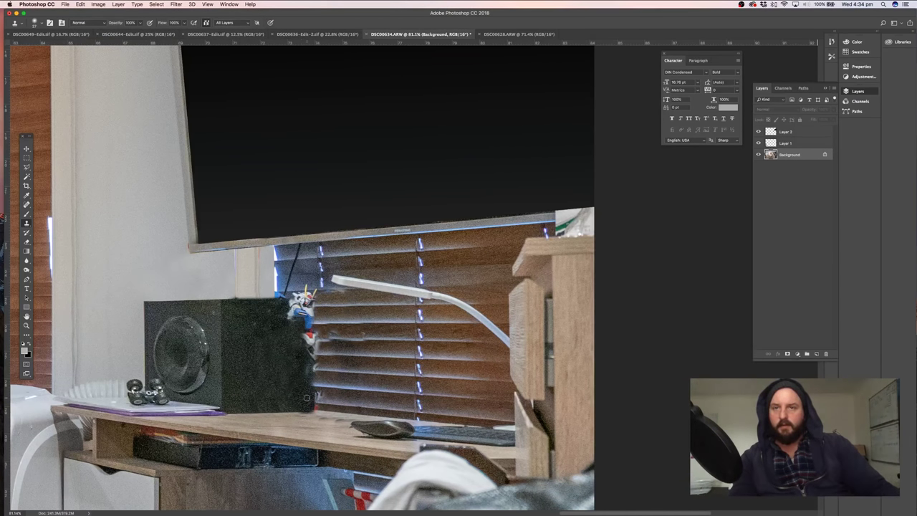
Clone away the robot figure's remaining torso and head, rebuilding the speaker's side edge and the blind slats beside it
mouse_move(308, 396)
mouse_down()
mouse_move(308, 327)
mouse_move(278, 379)
mouse_move(283, 397)
mouse_move(295, 388)
mouse_move(310, 331)
mouse_move(298, 301)
mouse_up()
alt+click(284, 397)
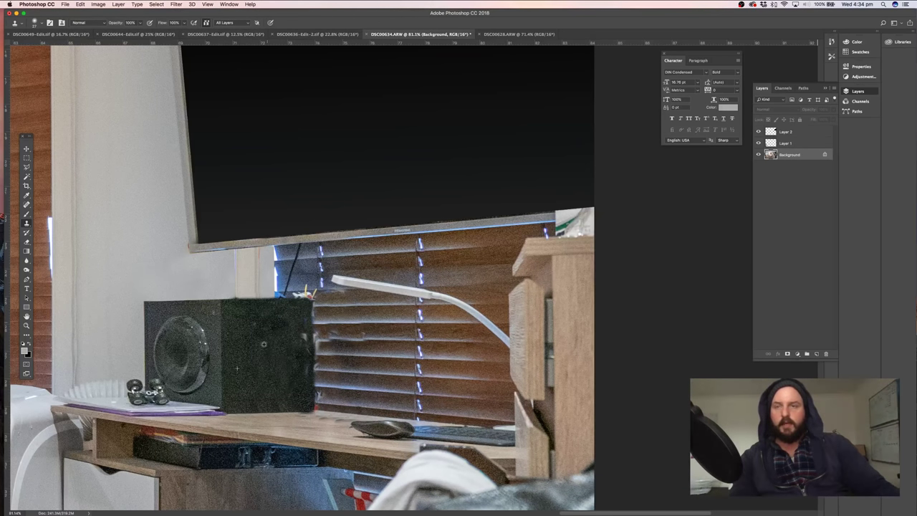
drag(256, 368, 260, 368)
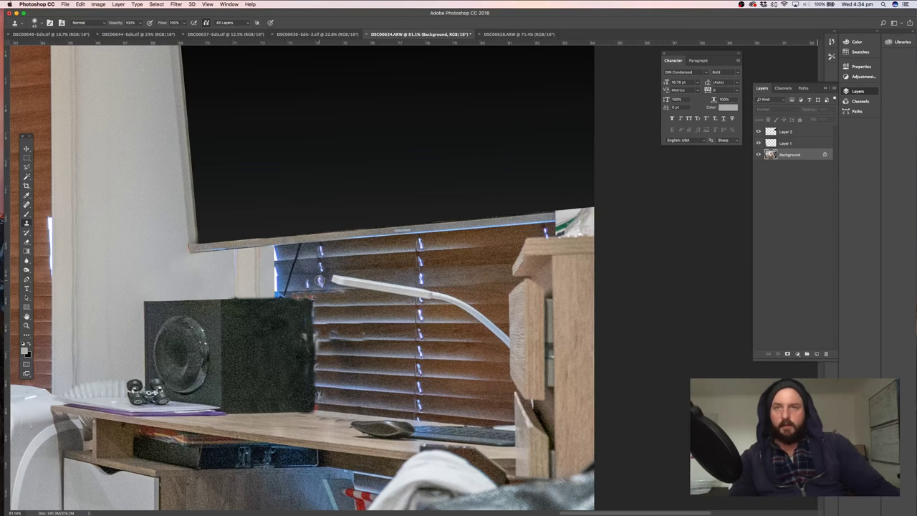
mouse_move(321, 295)
mouse_down()
mouse_move(320, 405)
mouse_move(312, 312)
mouse_move(312, 303)
mouse_move(316, 407)
mouse_move(312, 362)
mouse_up()
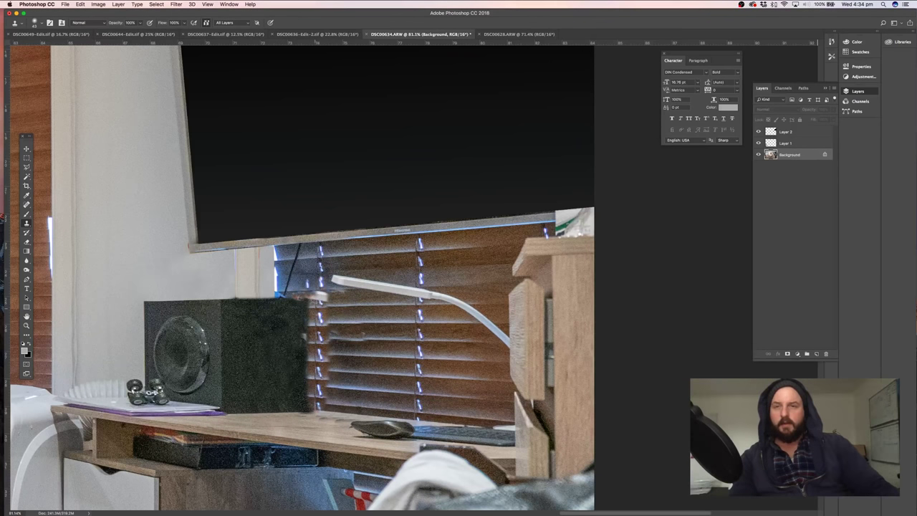
mouse_move(326, 297)
mouse_down()
mouse_move(291, 275)
mouse_move(298, 251)
mouse_move(284, 293)
mouse_up()
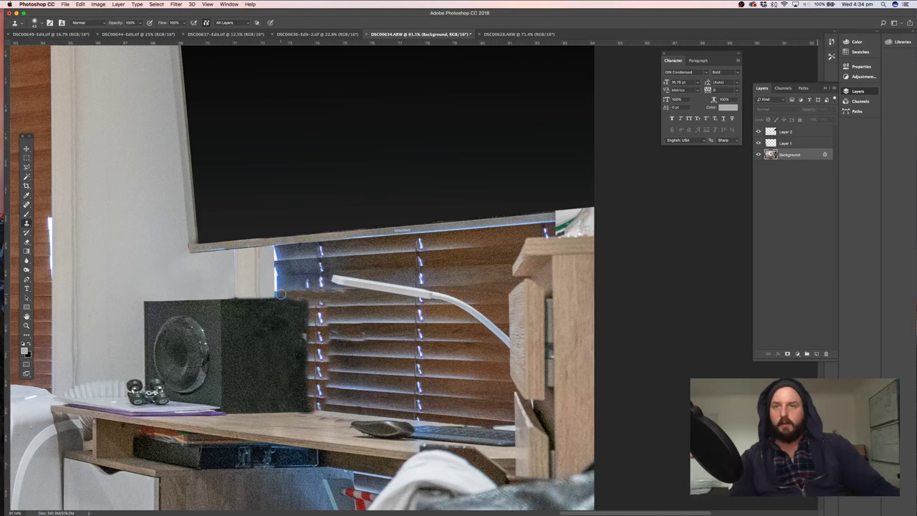
Clone out the small dark ornament standing on the papers beside the speaker
drag(392, 397, 372, 322)
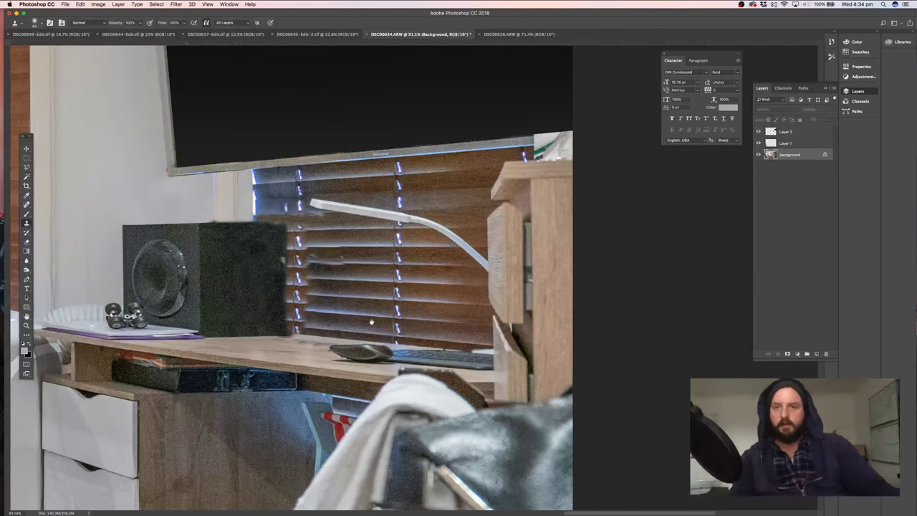
drag(296, 385, 452, 370)
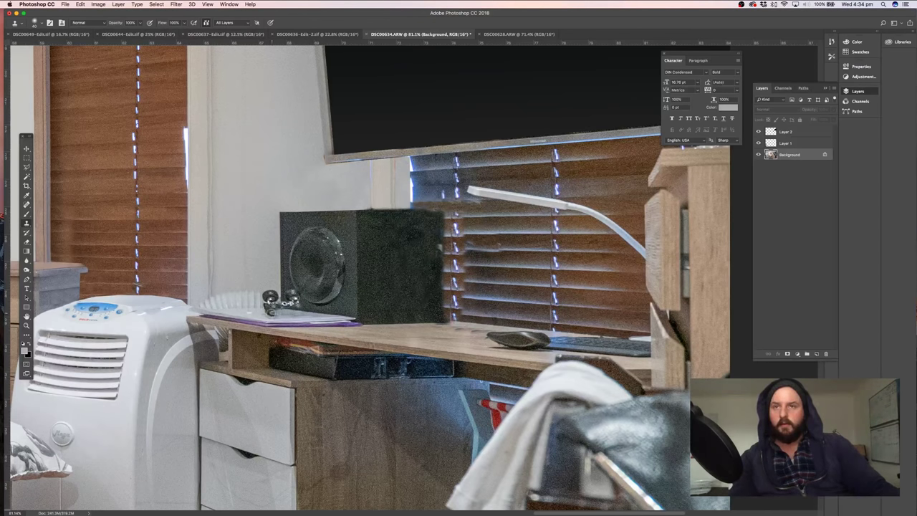
mouse_move(273, 313)
mouse_down()
mouse_move(274, 294)
mouse_move(266, 296)
mouse_move(276, 294)
mouse_move(266, 304)
mouse_up()
alt+click(254, 312)
alt+click(280, 280)
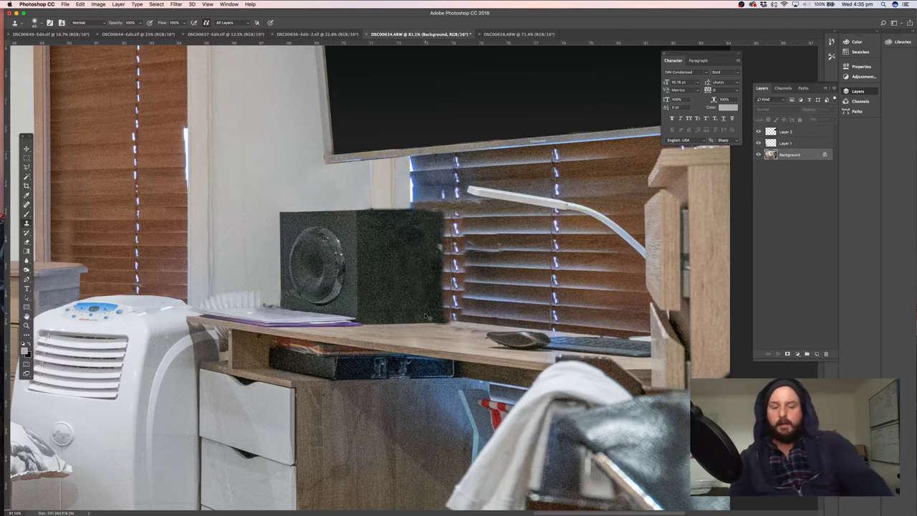
Clone carpet texture over the upper blue toy beside the dark wooden post
key(super+minus)
key(super+minus)
key(super+minus)
key(super+minus)
key(super+minus)
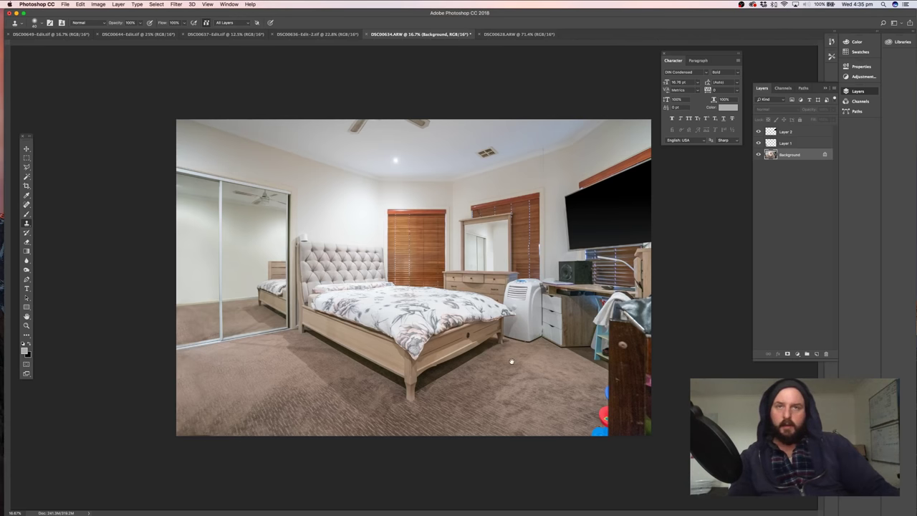
drag(575, 409, 613, 409)
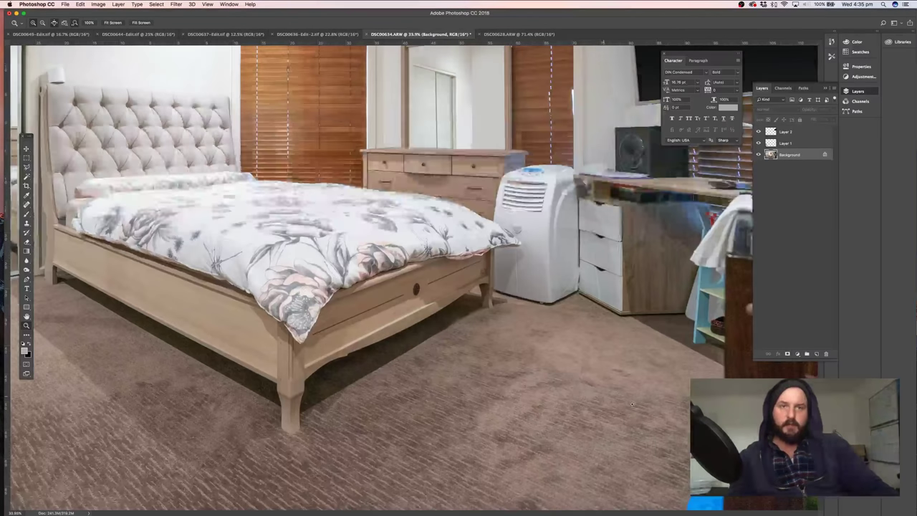
drag(536, 374, 308, 272)
drag(480, 354, 458, 343)
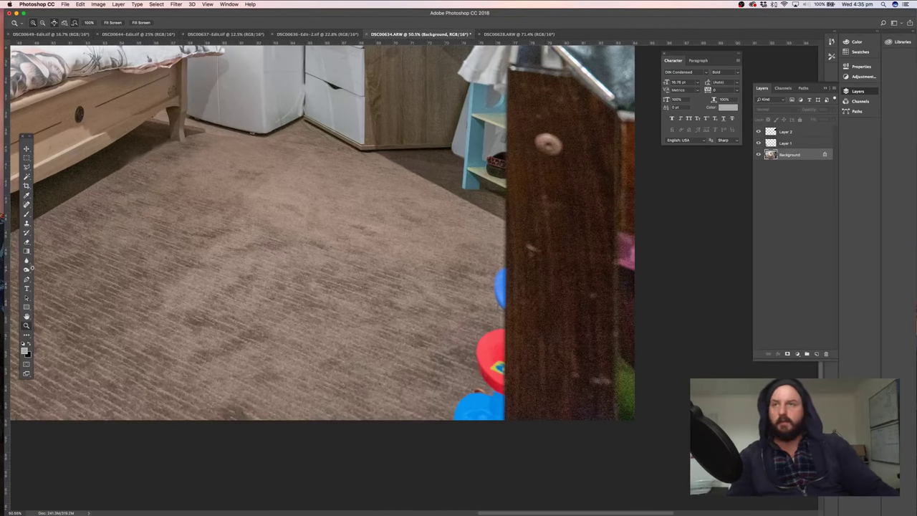
click(27, 225)
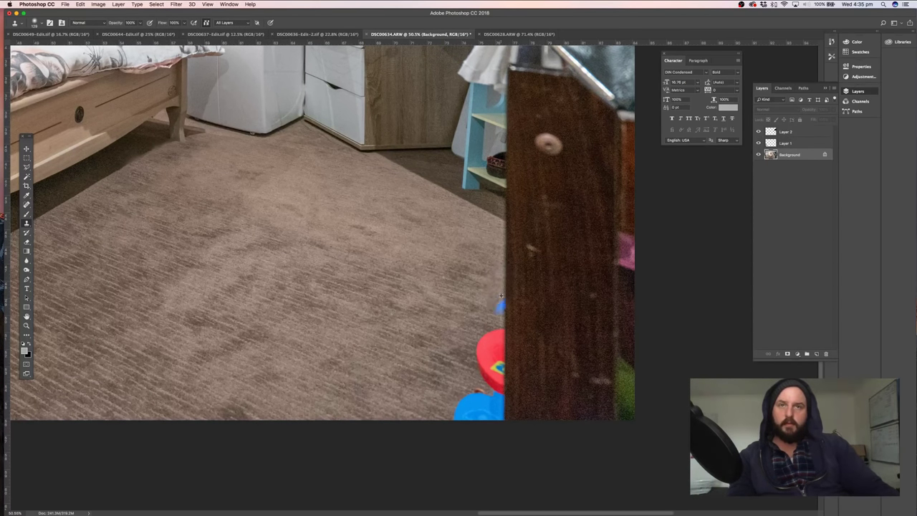
alt+click(504, 269)
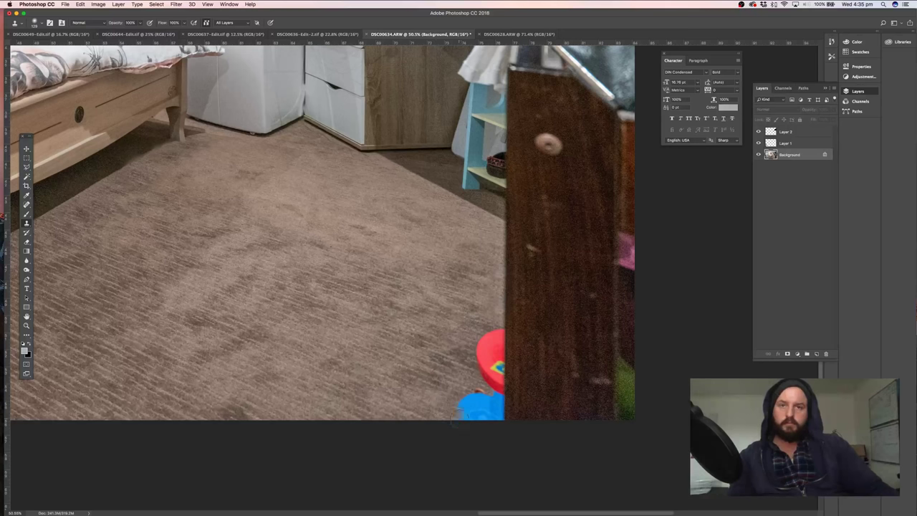
Clone carpet texture over the red toy and the lower blue toy at the photo's bottom edge
drag(460, 417, 483, 399)
drag(468, 398, 458, 399)
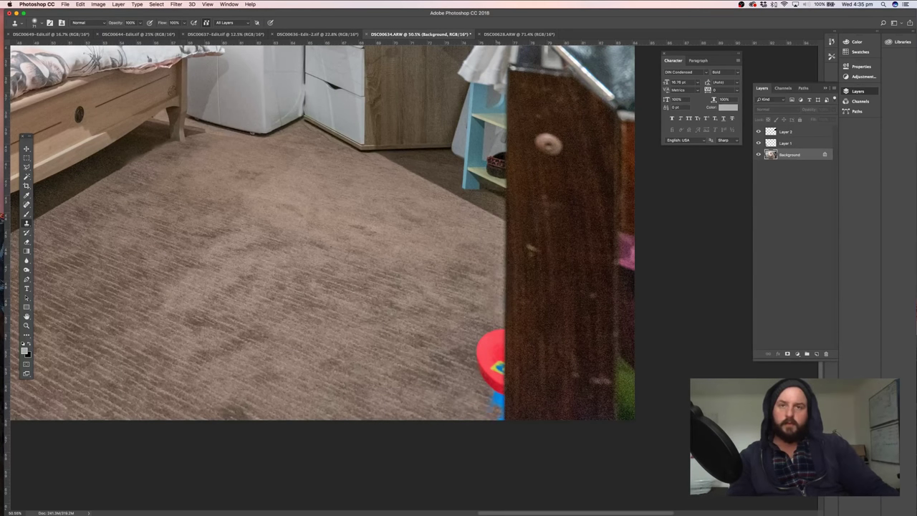
mouse_move(499, 394)
mouse_down()
mouse_move(498, 329)
mouse_move(504, 408)
mouse_up()
mouse_move(491, 356)
mouse_down()
mouse_move(490, 385)
mouse_move(488, 326)
mouse_move(480, 351)
mouse_up()
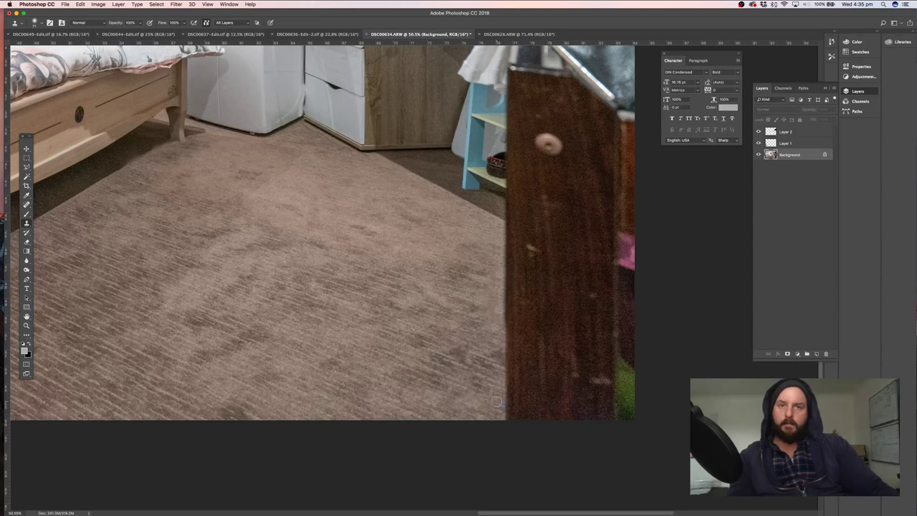
Check the whole retouched photo against the original in Lightroom, return to Photoshop and save the edited file
key(super+minus)
key(super+minus)
key(super+minus)
key(super+minus)
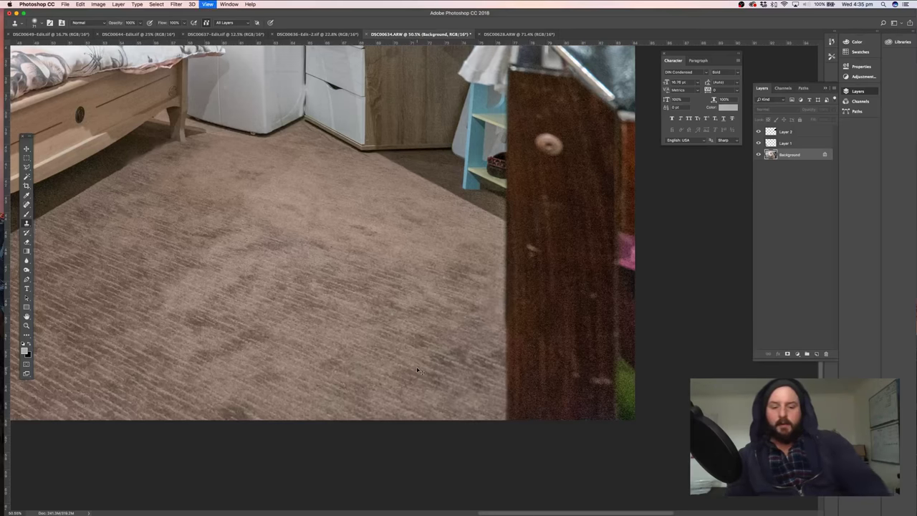
key(super+plus)
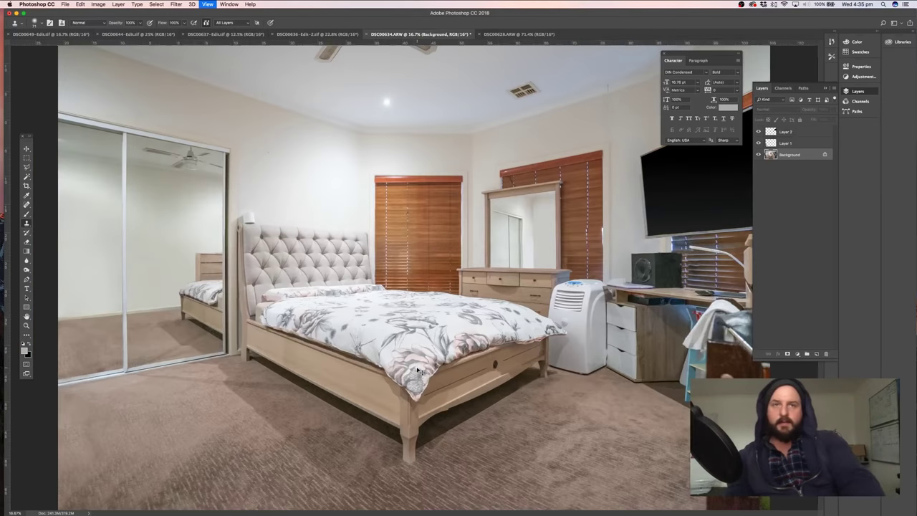
key(super+minus)
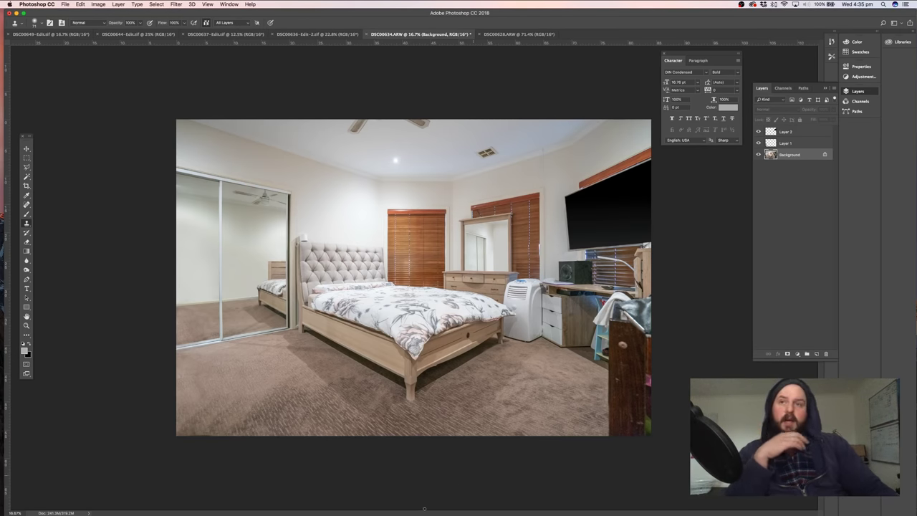
key(super+Tab)
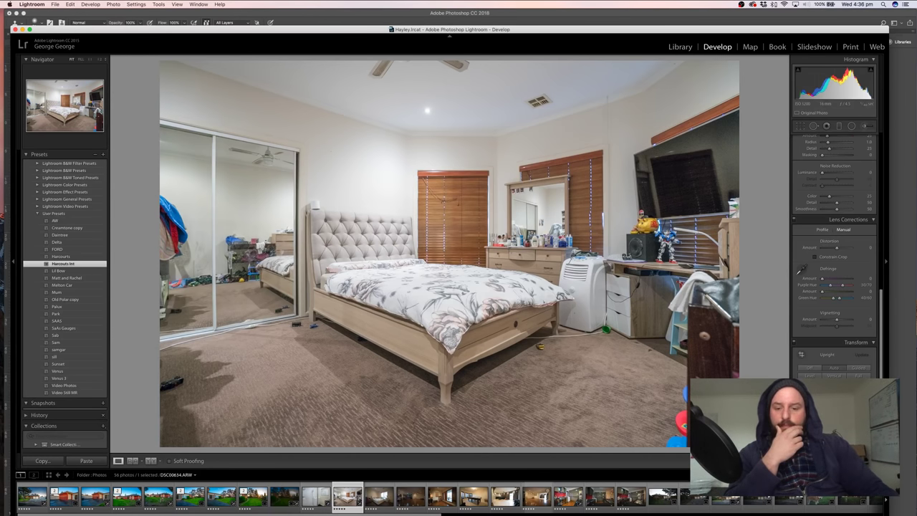
key(super+Tab)
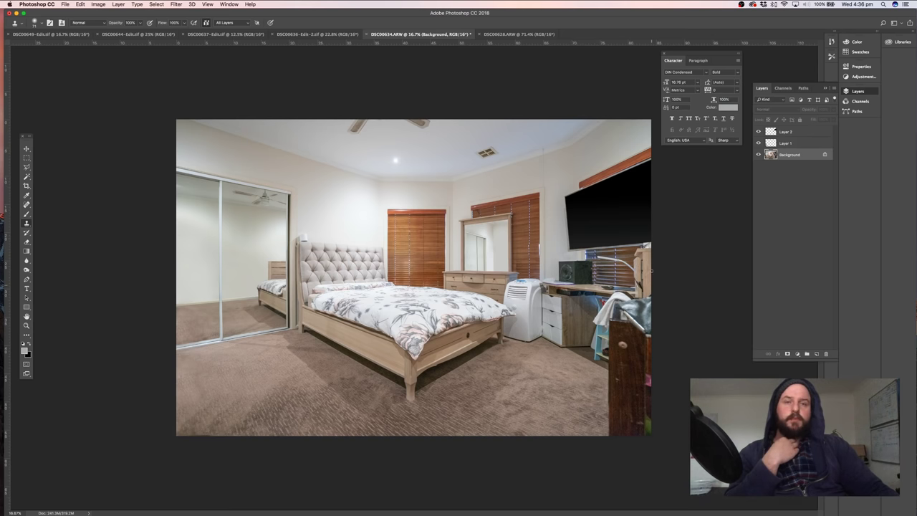
key(super+s)
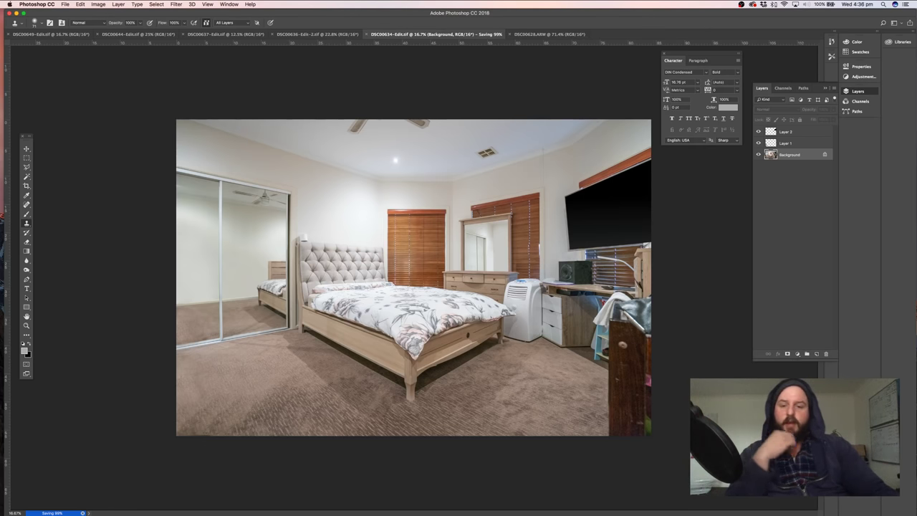
Switch to Lightroom and compare the saved DSC00634-Edit.tif with the original DSC00634.ARW
key(super+Tab)
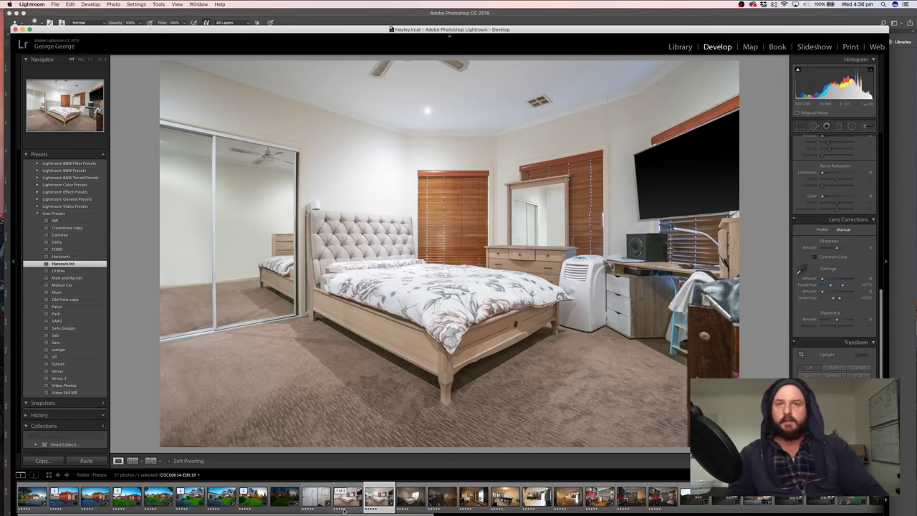
click(344, 511)
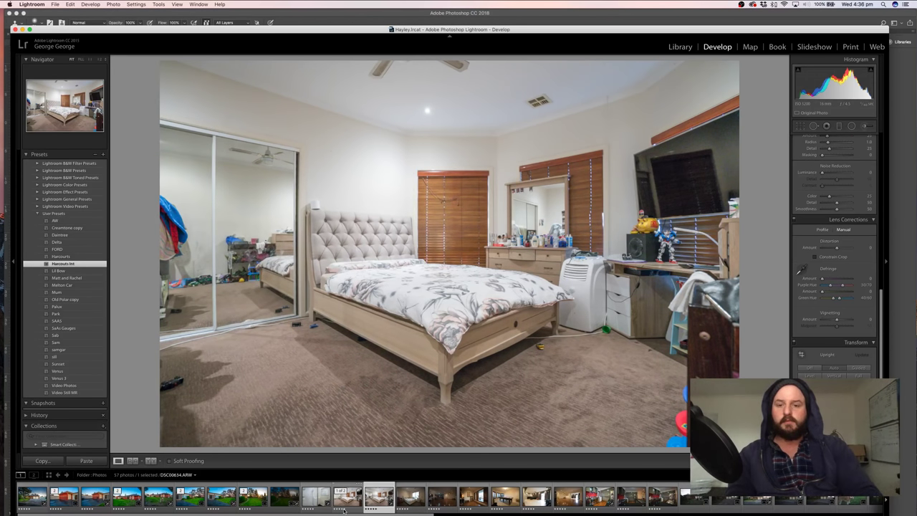
click(344, 509)
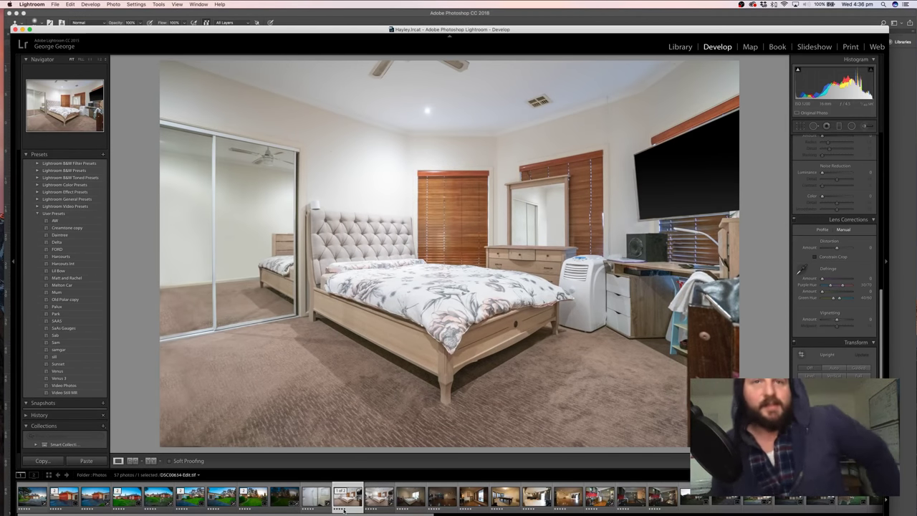
key(Right)
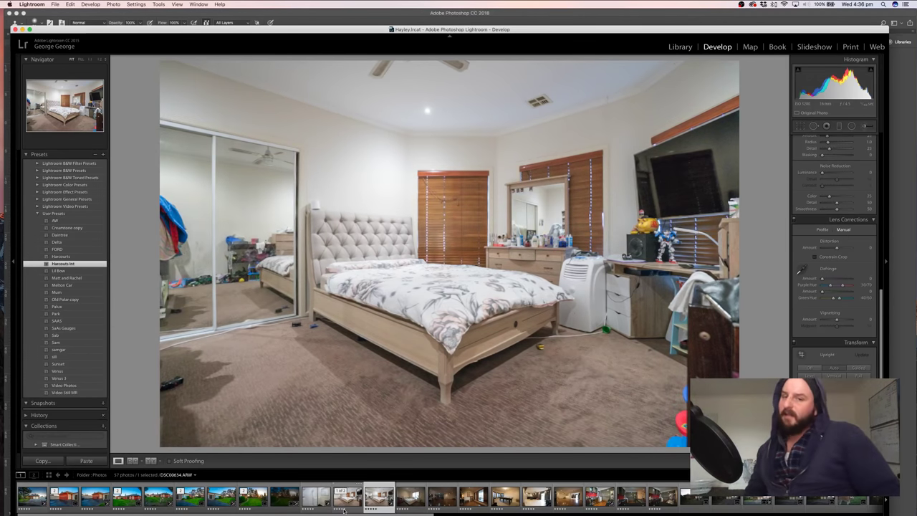
Crop DSC00634-Edit.tif at its original aspect ratio, cutting off the dark post and most of the clutter beside the desk
key(Left)
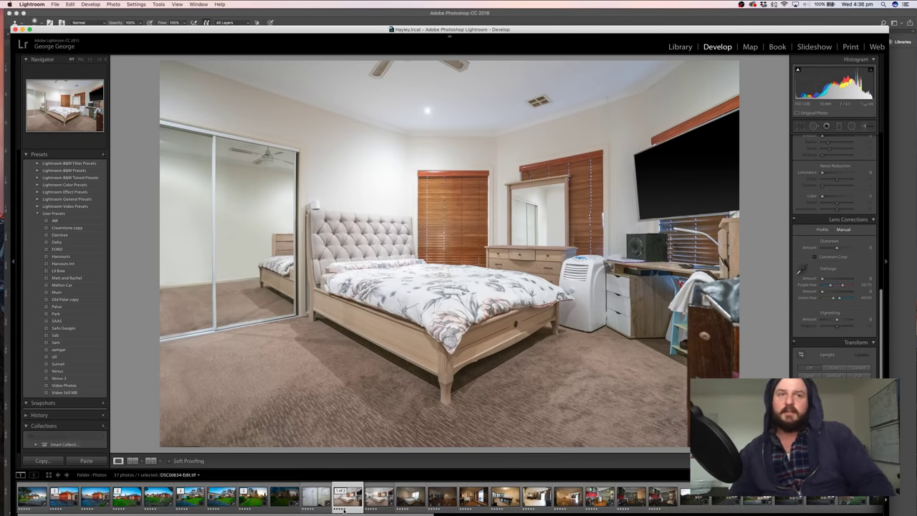
click(340, 491)
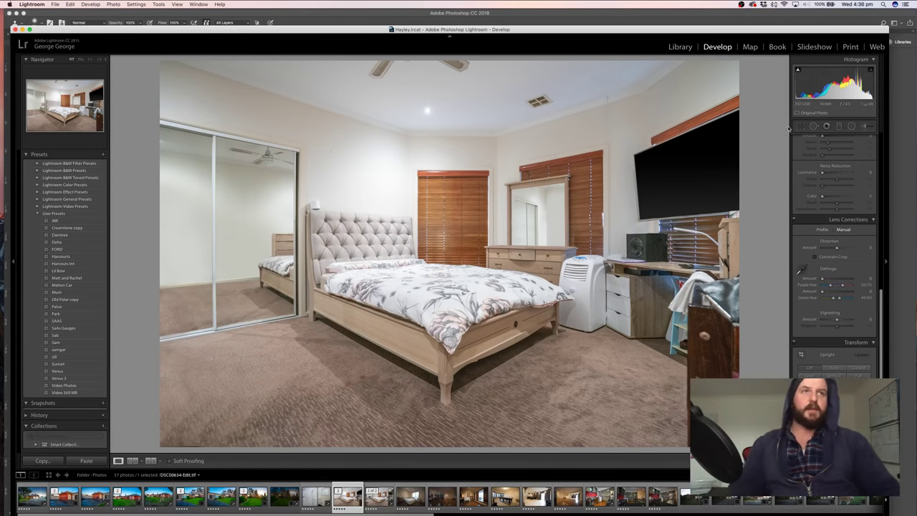
key(r)
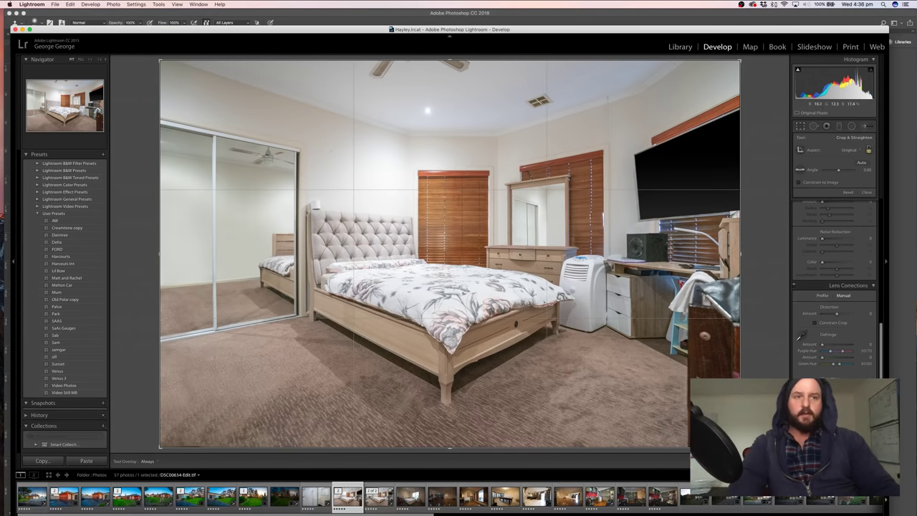
drag(740, 448, 714, 430)
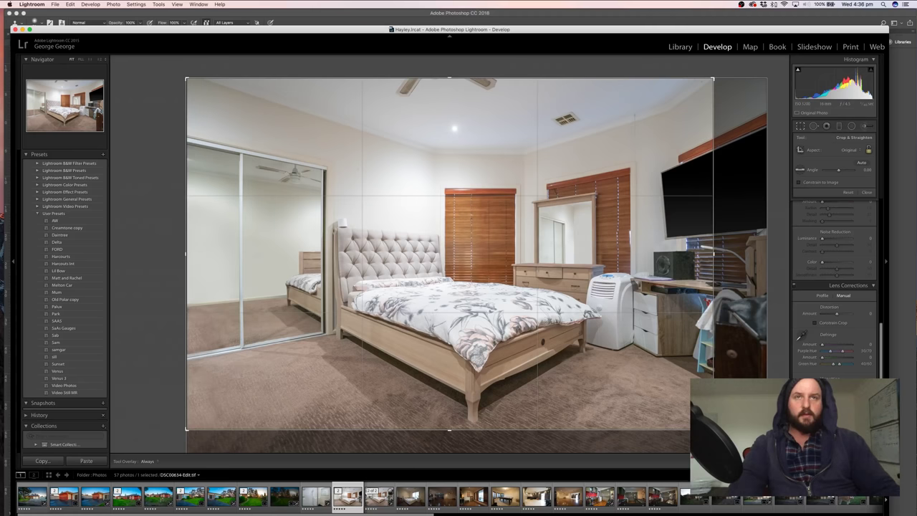
drag(571, 336, 571, 313)
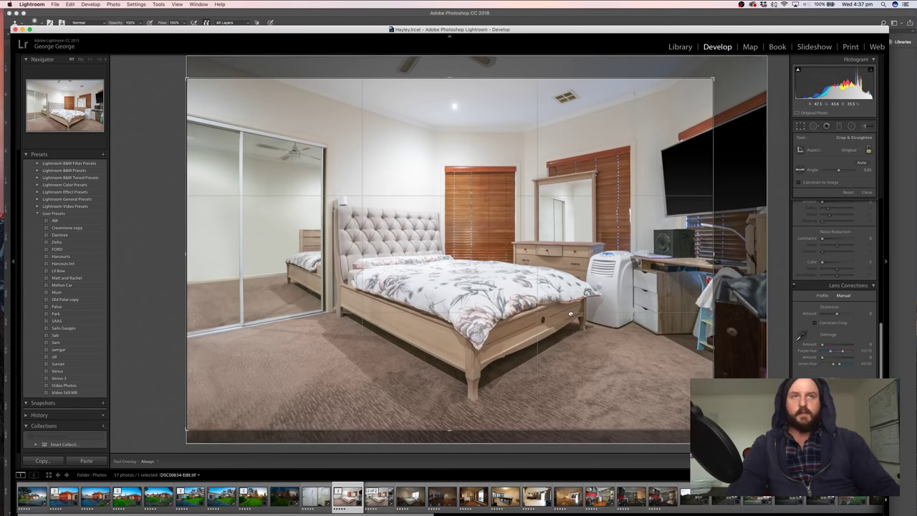
key(Return)
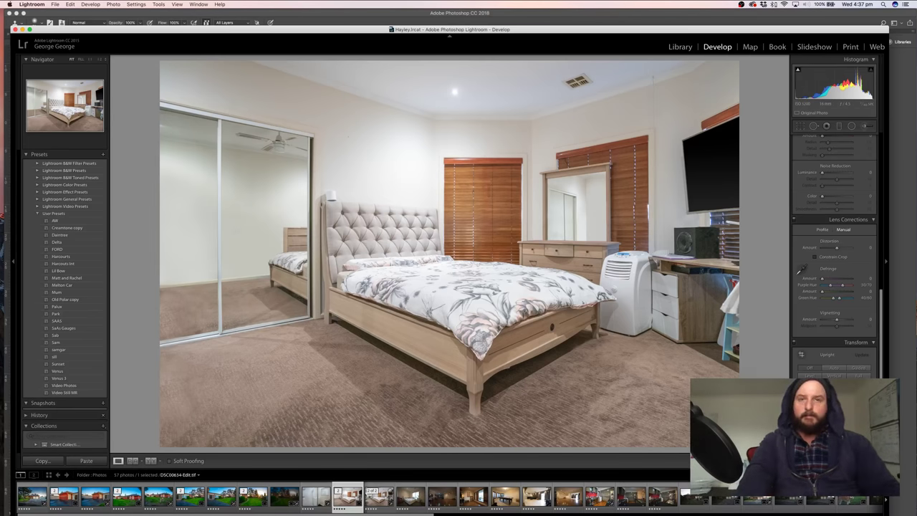
Compare the cropped DSC00634-Edit.tif with the original DSC00634.ARW, ending on the edited version
click(378, 502)
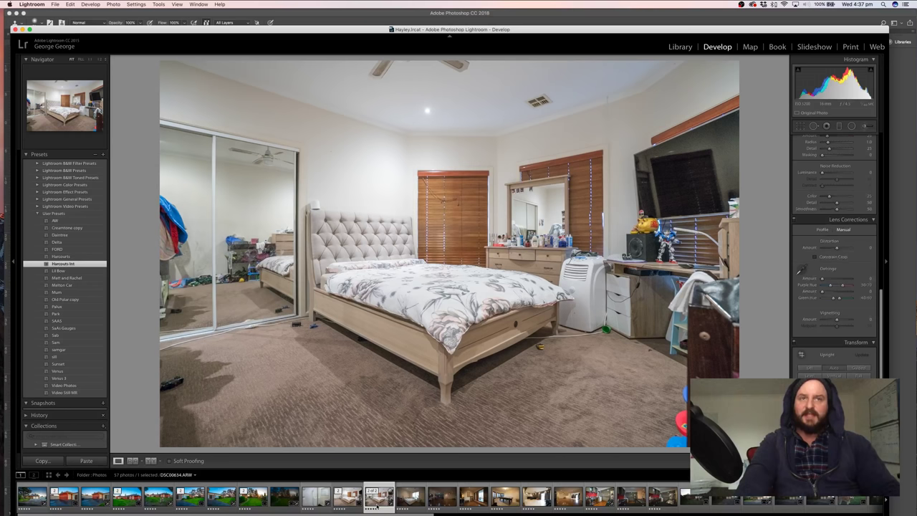
click(348, 502)
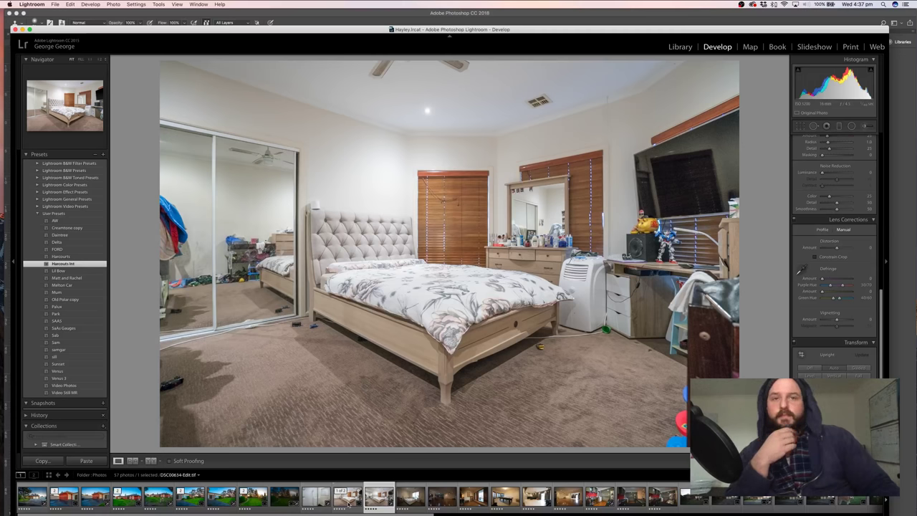
click(349, 499)
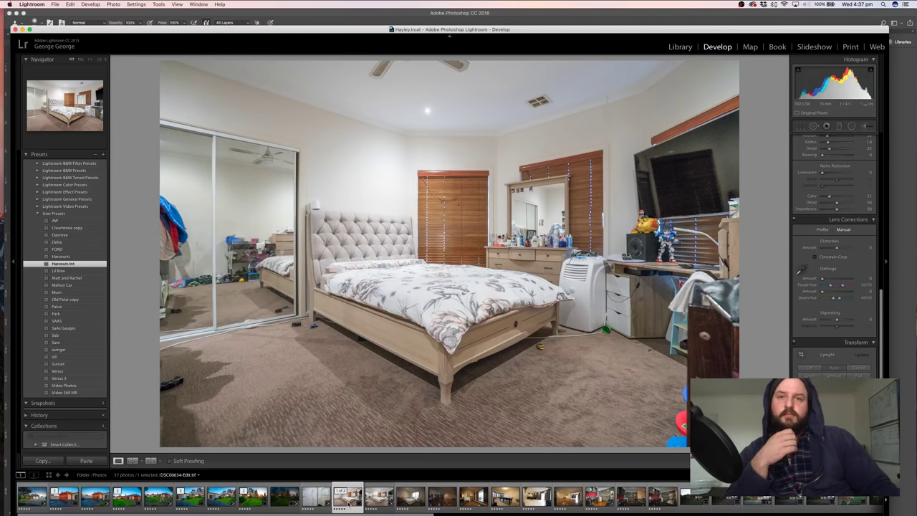
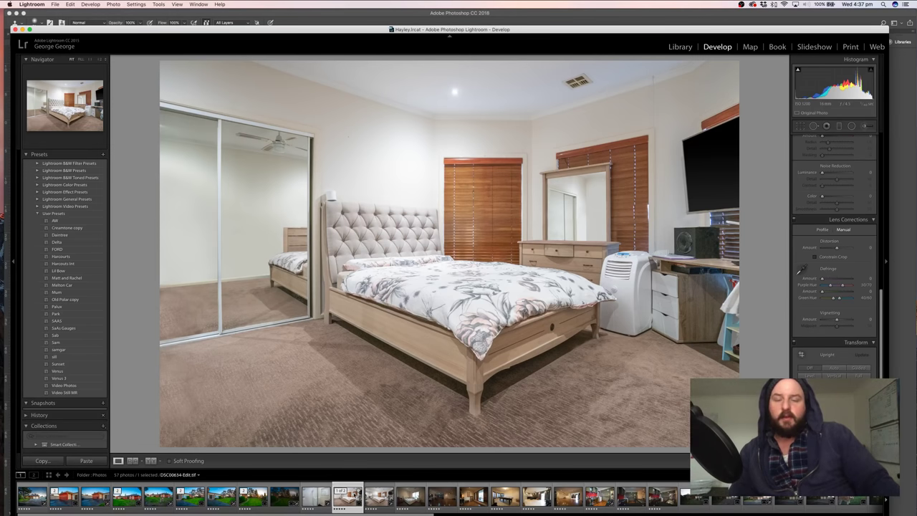
click(369, 494)
click(372, 495)
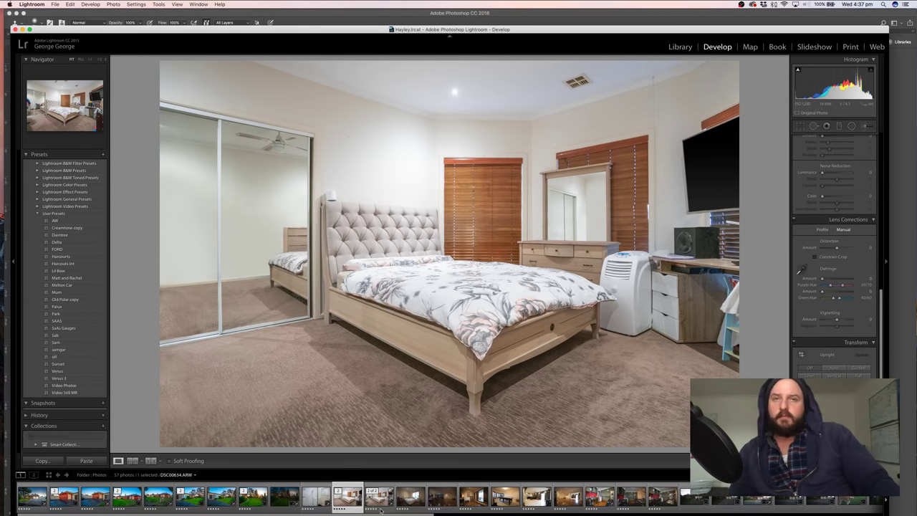
click(381, 509)
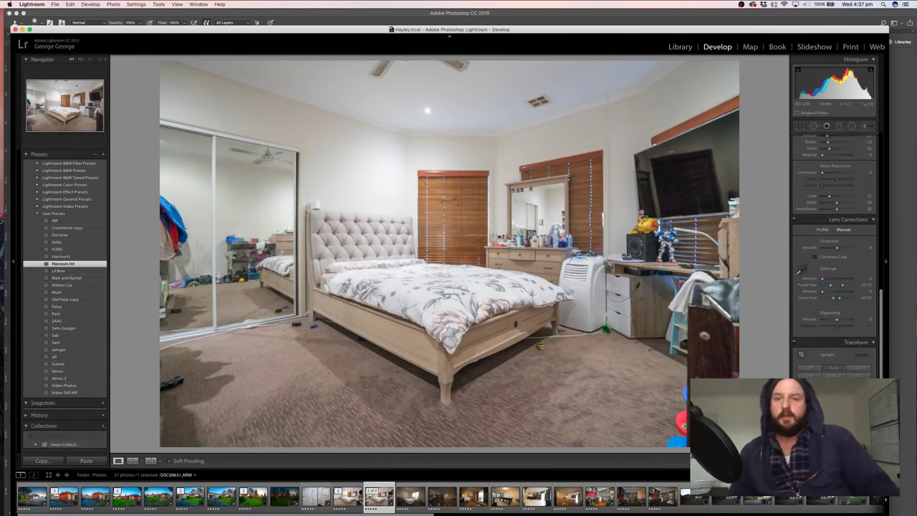
click(349, 506)
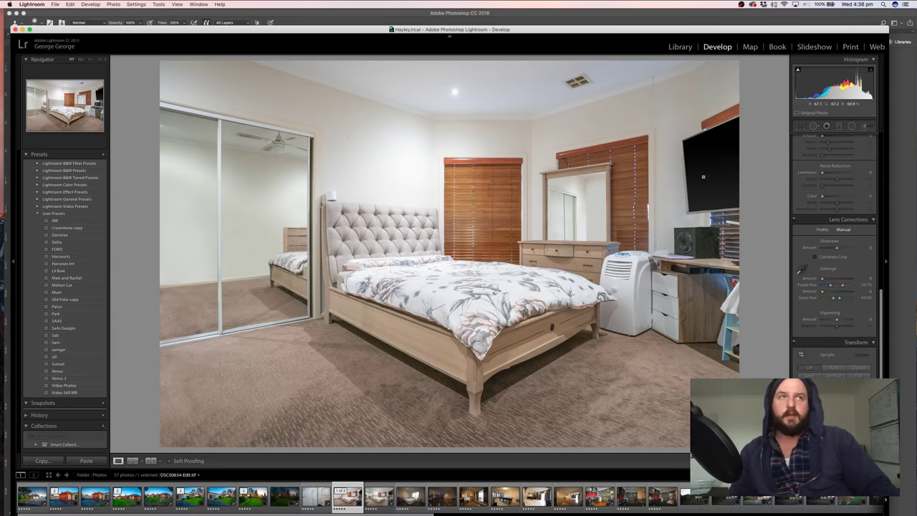
Brighten the fan's light shade in the wardrobe mirror with a small, exposure-raising Adjustment Brush stroke
click(867, 127)
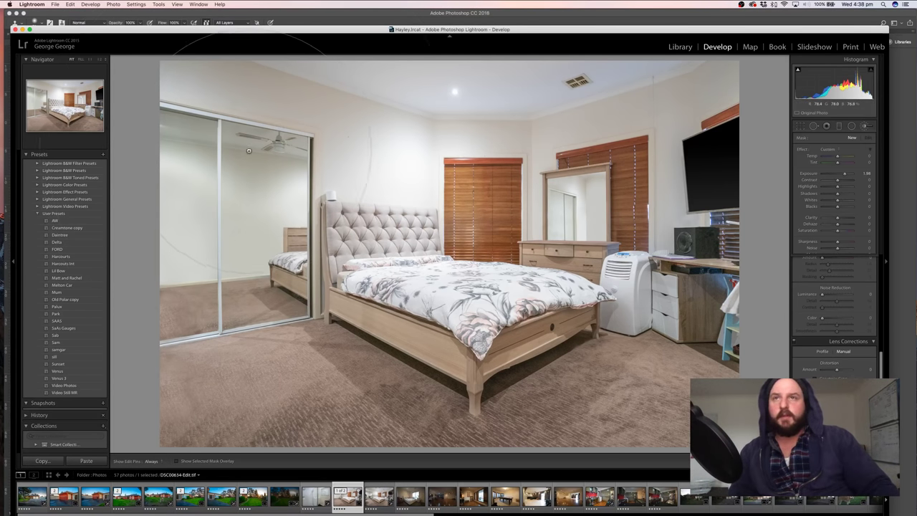
scroll(264, 155, down, 10)
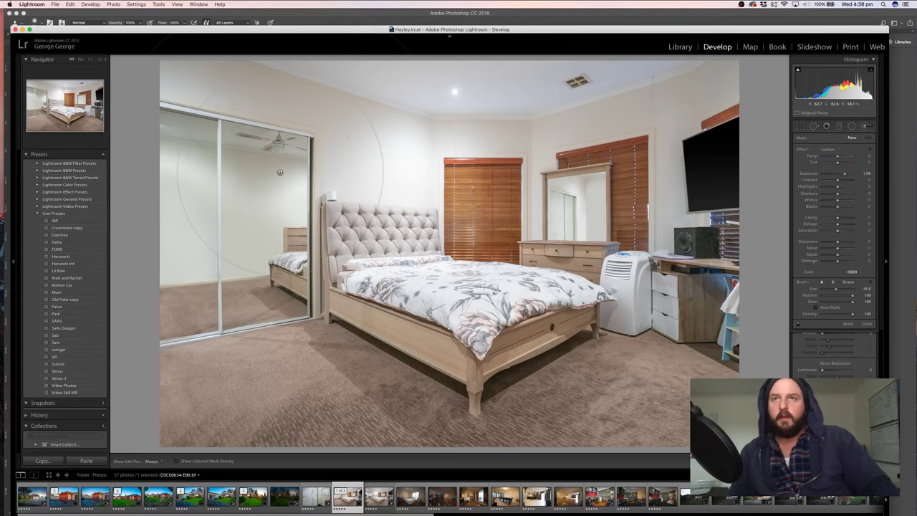
scroll(275, 169, down, 8)
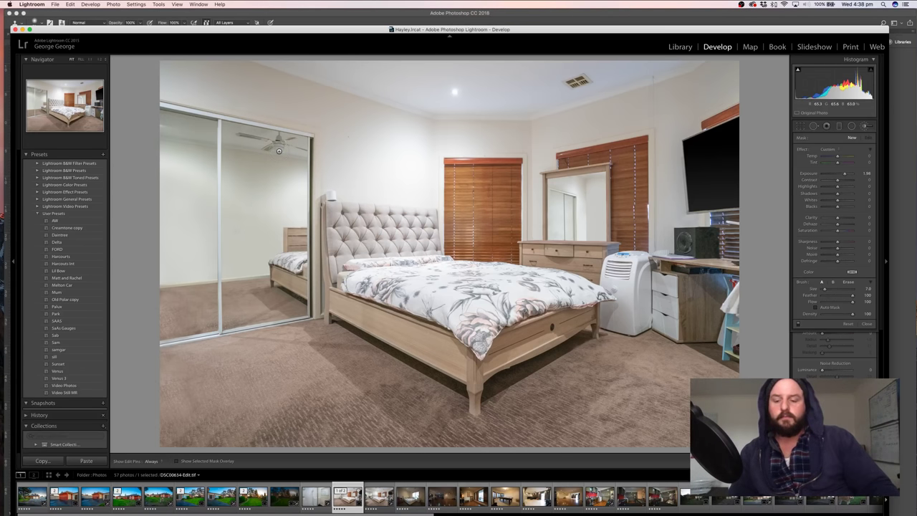
key(alt)
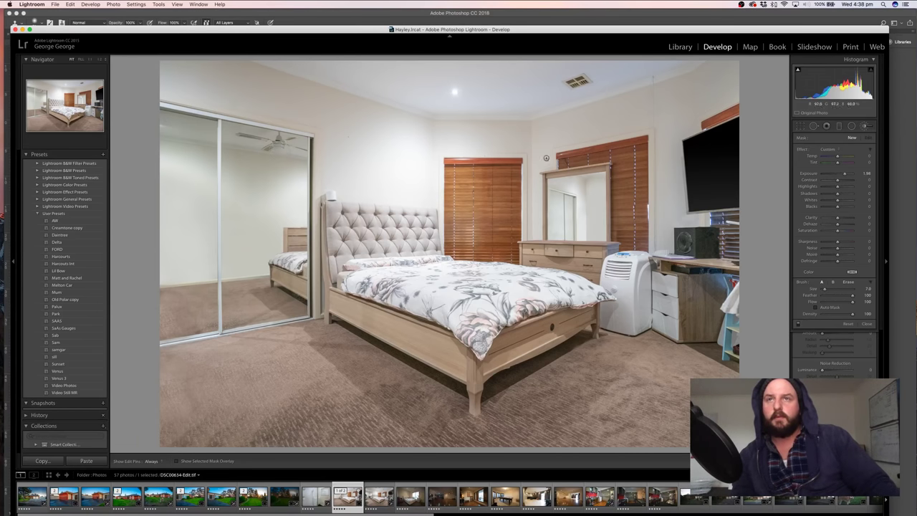
key(r)
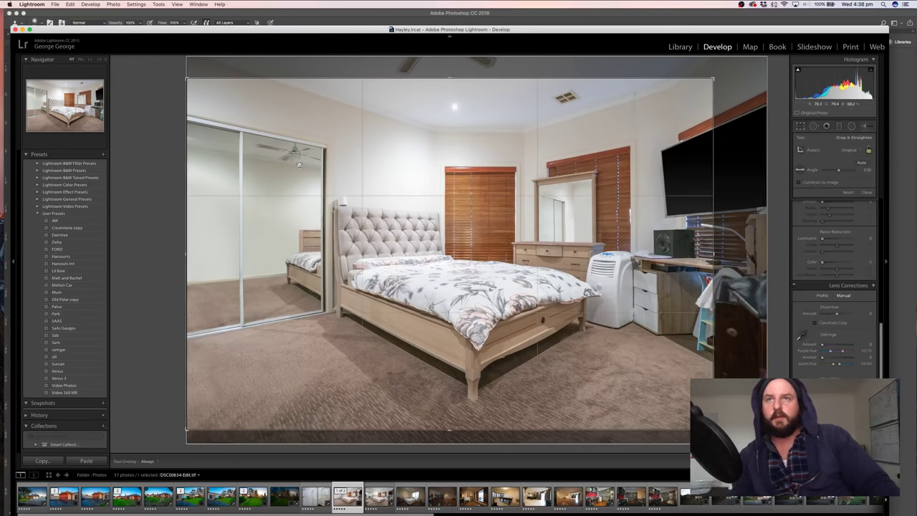
key(r)
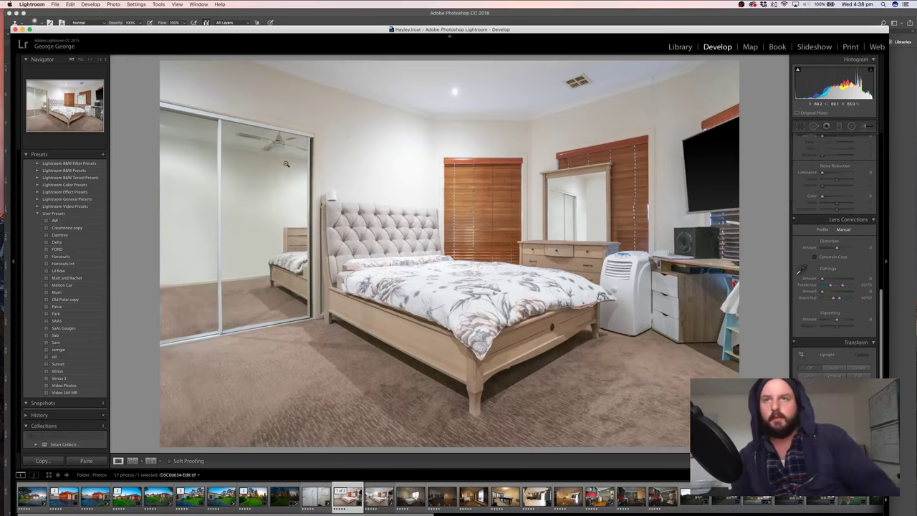
click(280, 147)
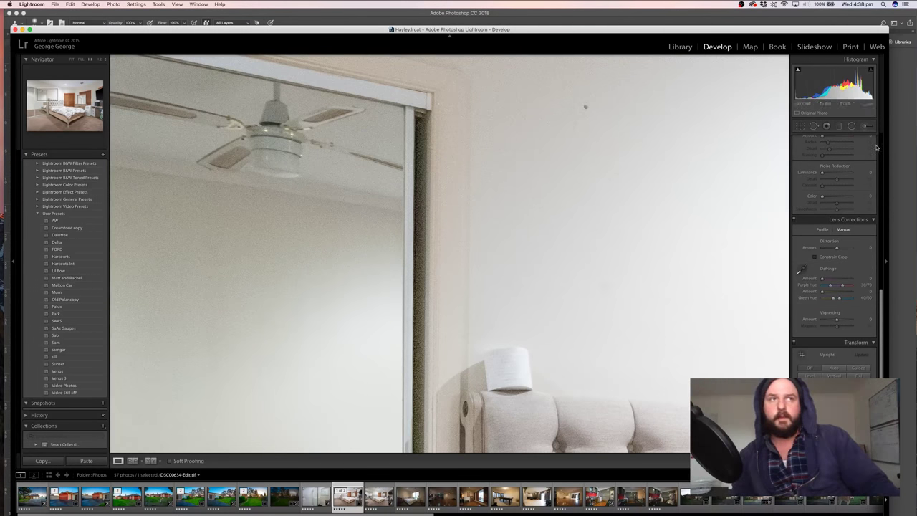
click(865, 126)
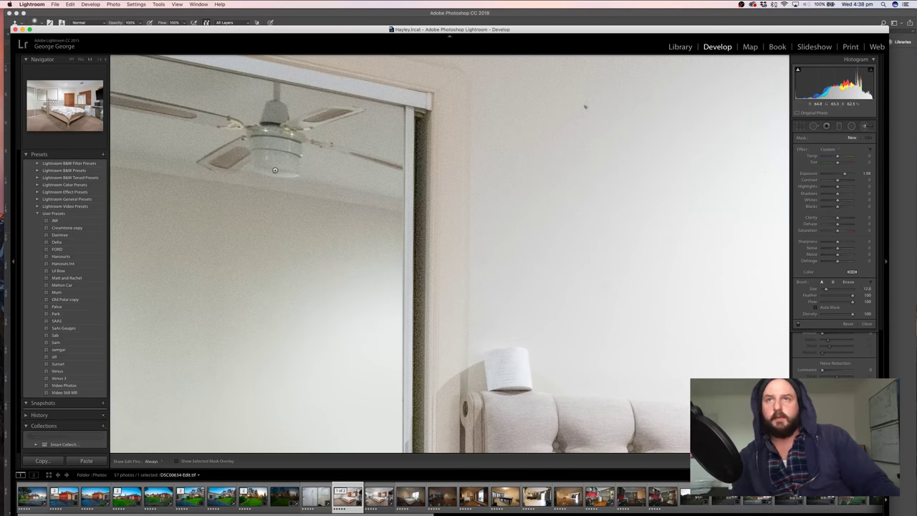
key([)
drag(259, 159, 288, 167)
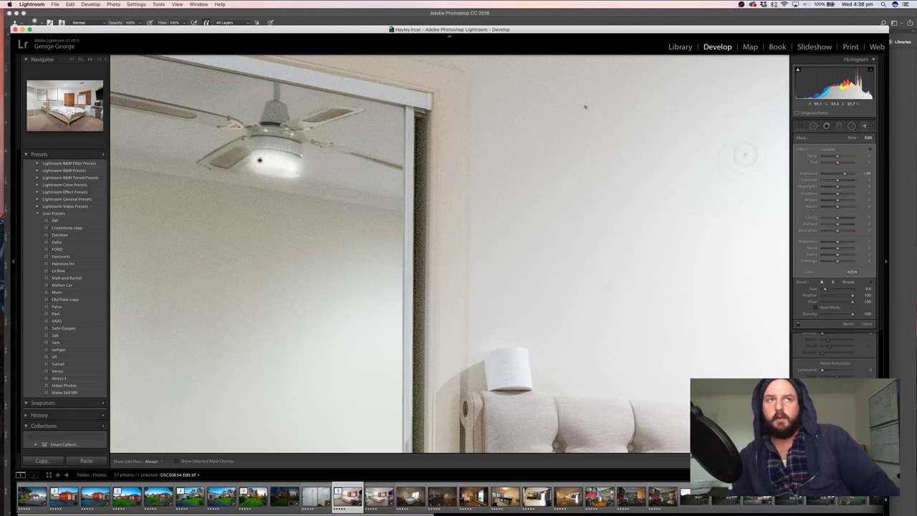
Add a glow around the mirrored fan light with one size 77 Adjustment Brush dab and set its exposure to about 0.51
key(z)
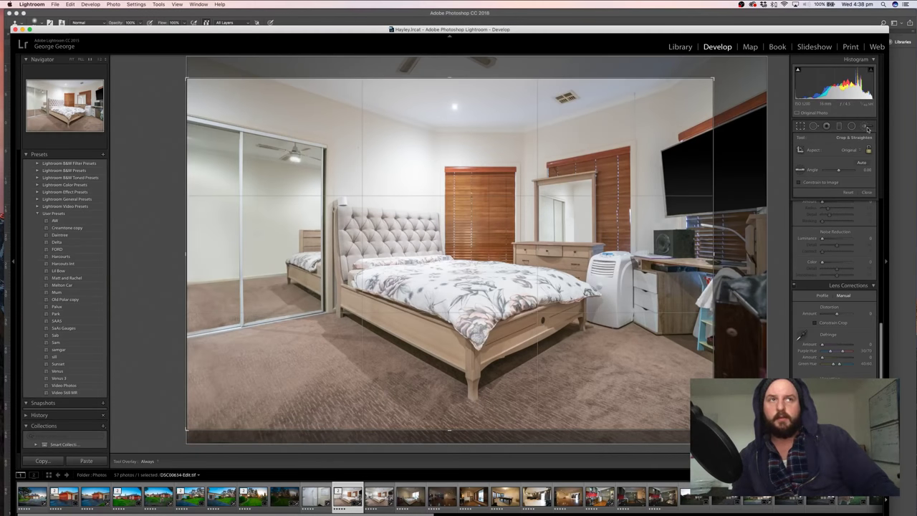
key(z)
scroll(268, 204, up, 10)
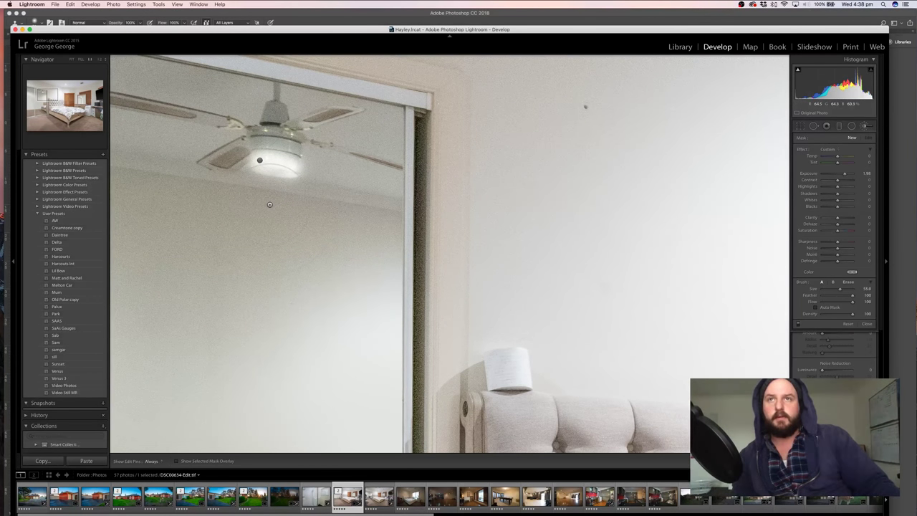
scroll(273, 165, up, 3)
scroll(779, 205, up, 3)
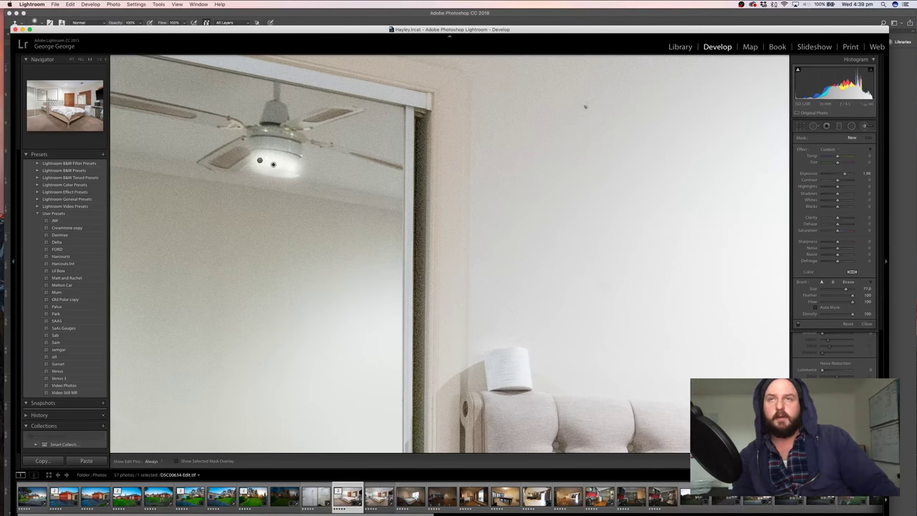
click(273, 164)
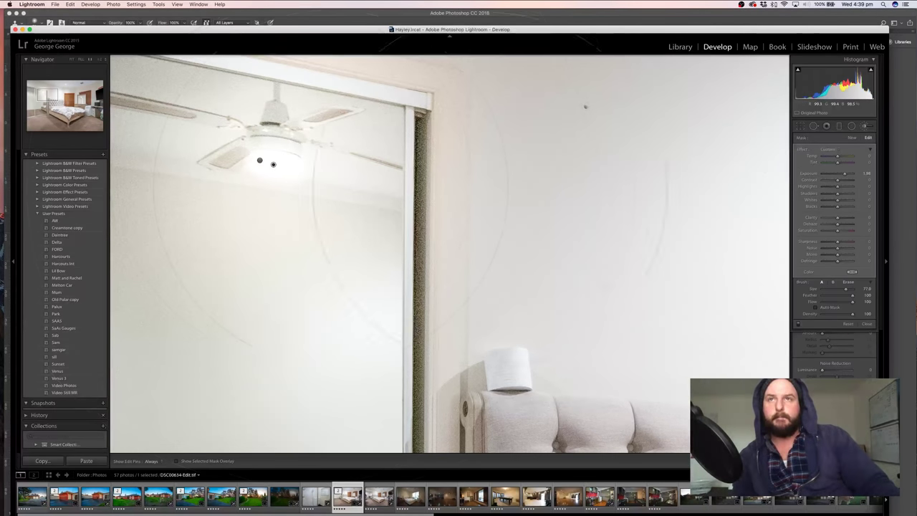
key(minus)
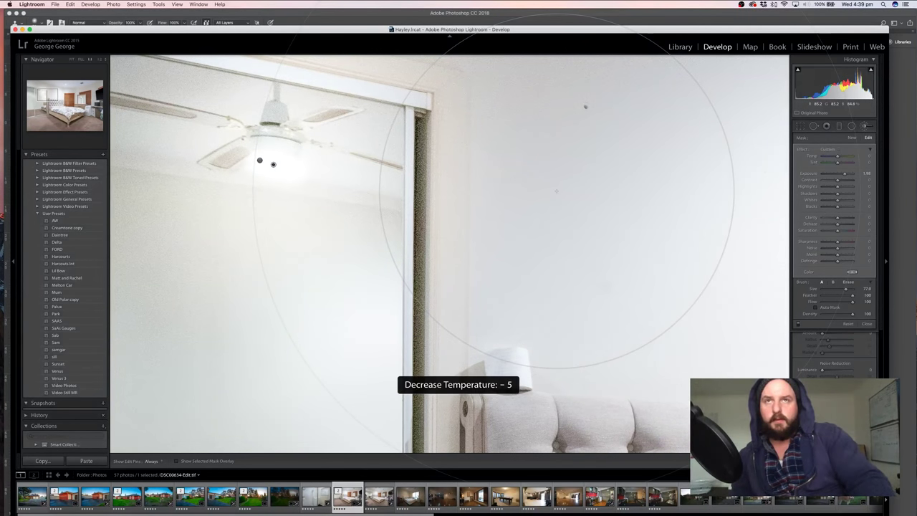
key(super+z)
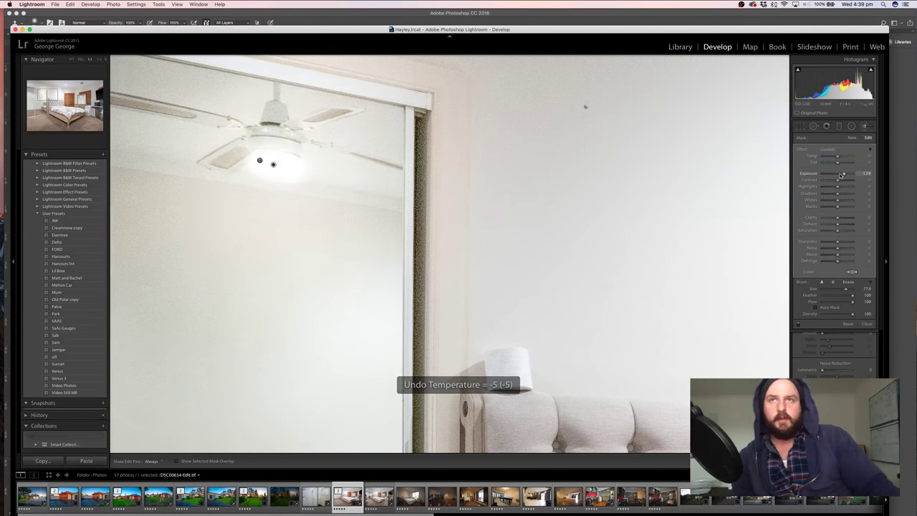
drag(845, 174, 841, 175)
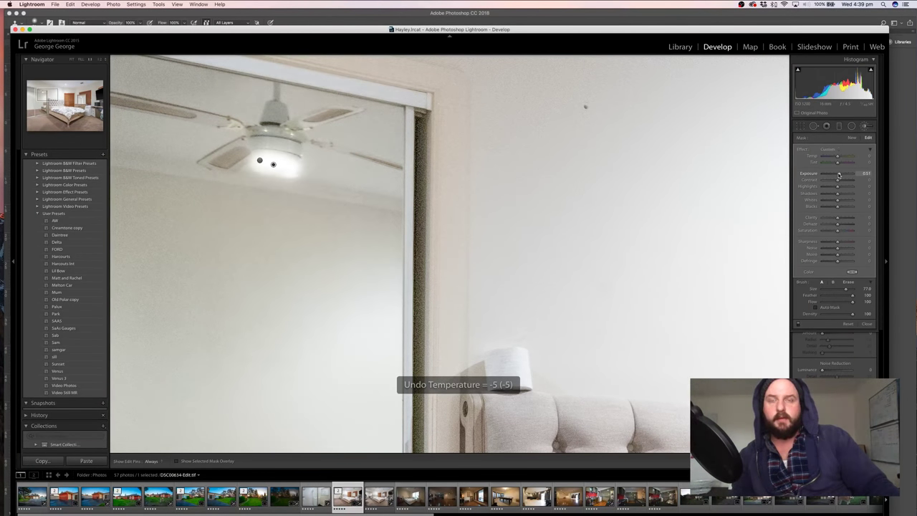
Try raising the whole photo's exposure to 0.65, then undo the change
click(800, 126)
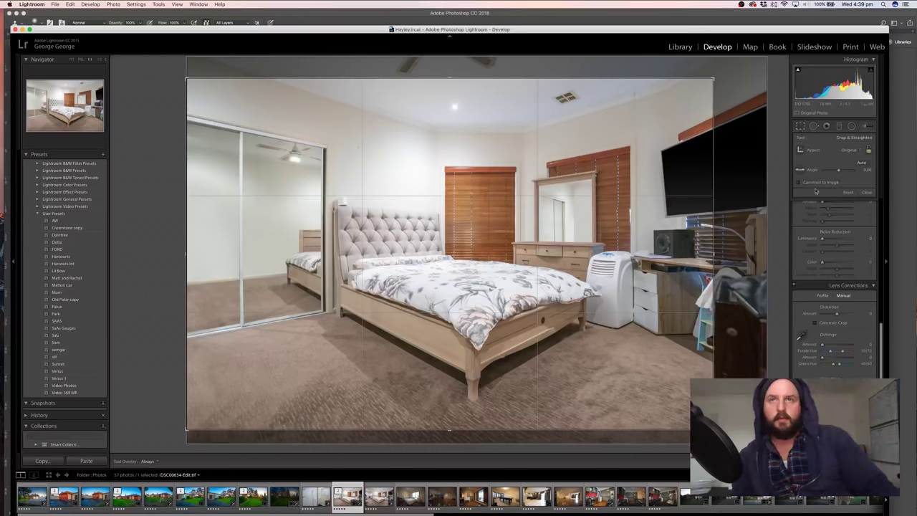
scroll(832, 287, up, 10)
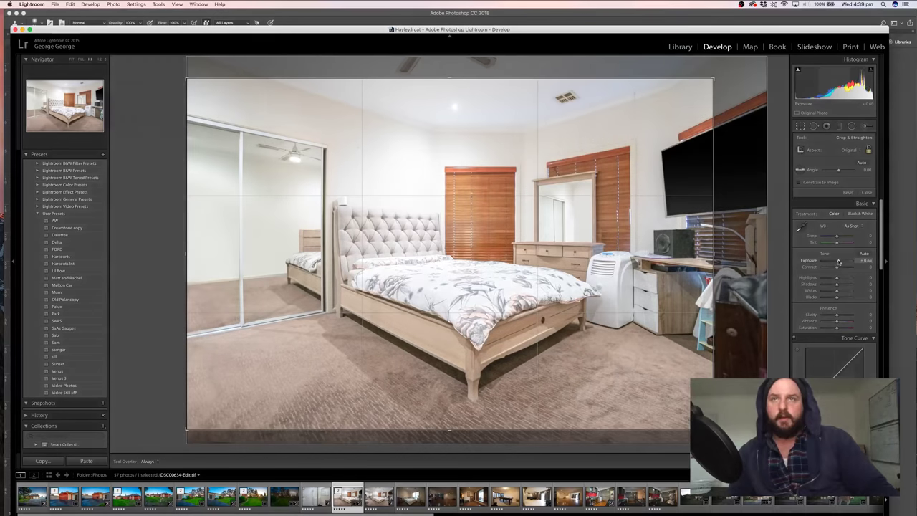
key(super+z)
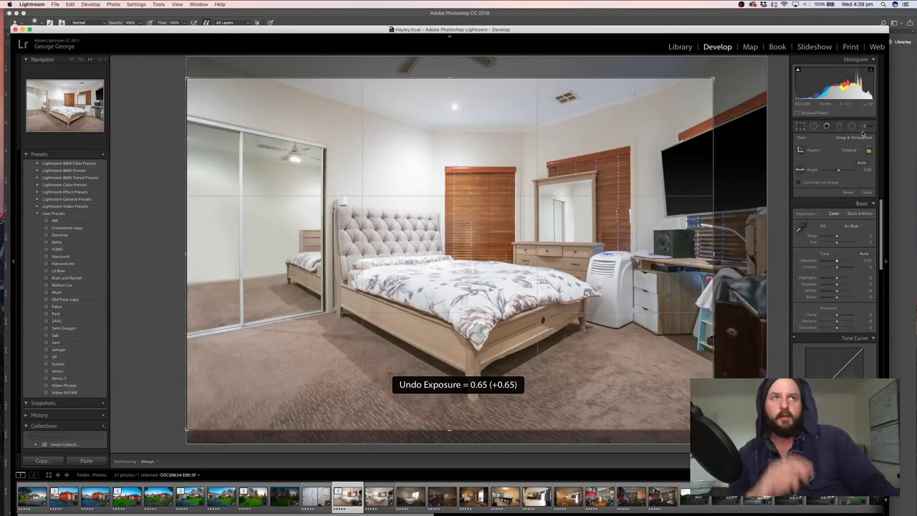
Add another size 77 Adjustment Brush dab over the mirrored fan light and lower that dab's exposure
click(864, 127)
key(h)
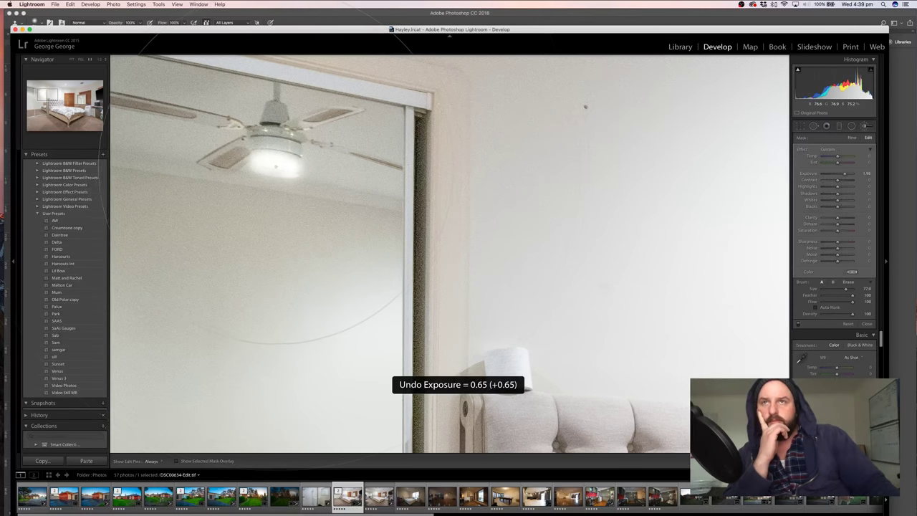
click(281, 167)
key(h)
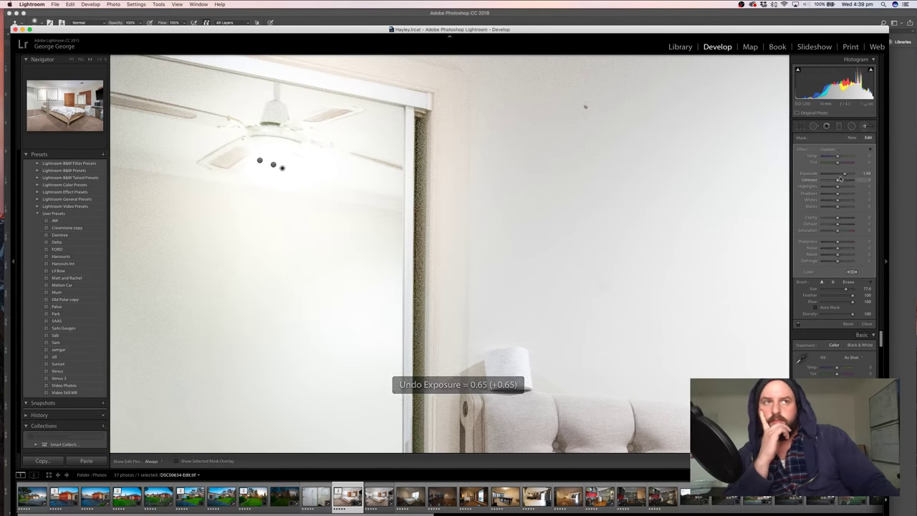
drag(845, 176, 843, 176)
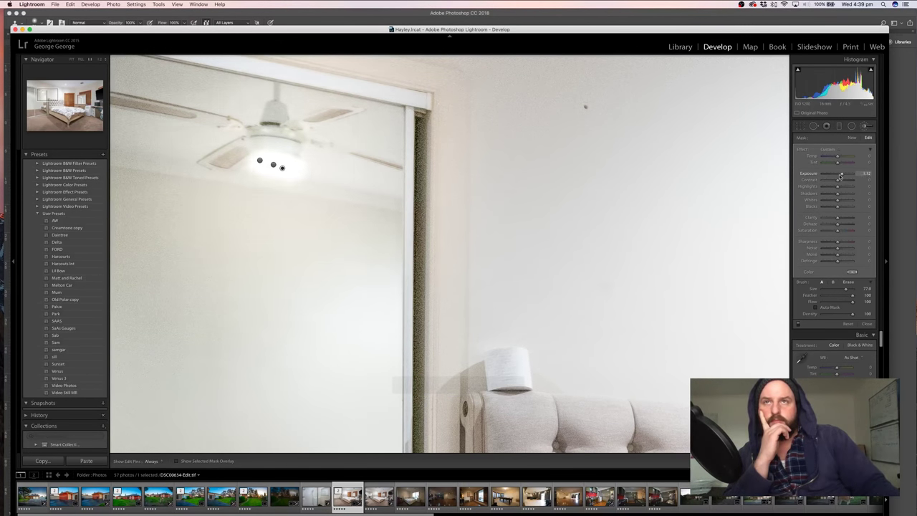
Leave the Adjustment Brush and check the glowing mirrored fan light up close and within the whole cropped photo
click(802, 126)
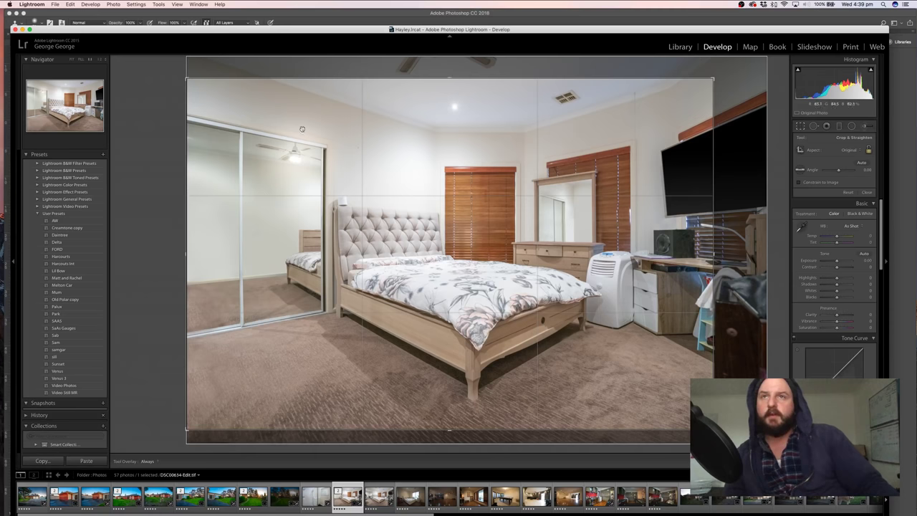
key(z)
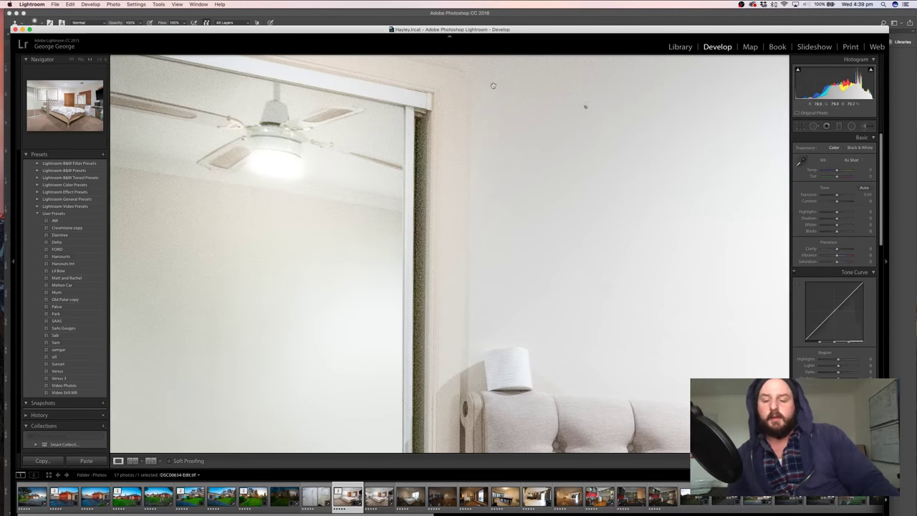
click(455, 201)
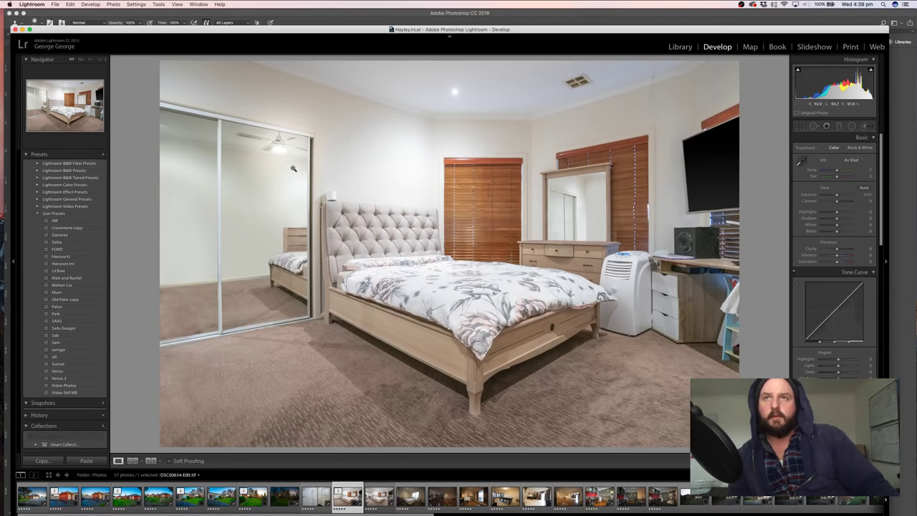
Reactivate the Adjustment Brush and reduce its size to 65
key(k)
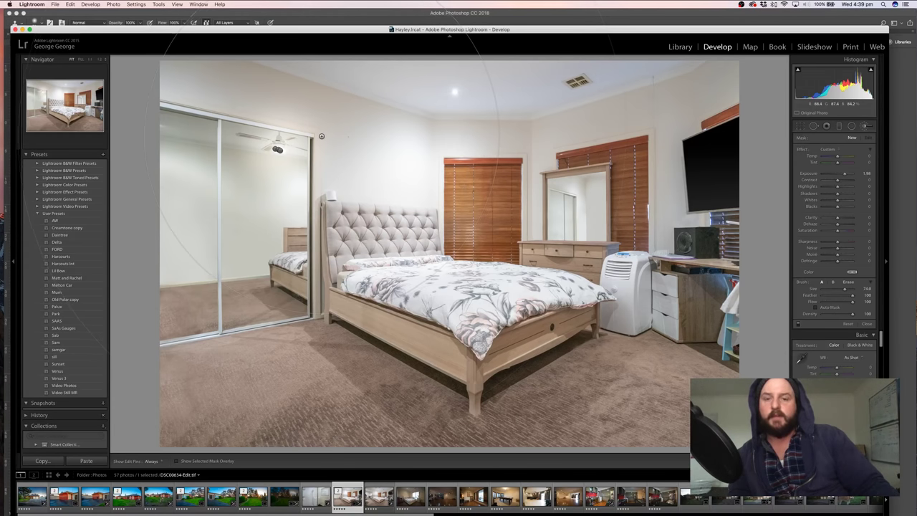
scroll(336, 200, down, 3)
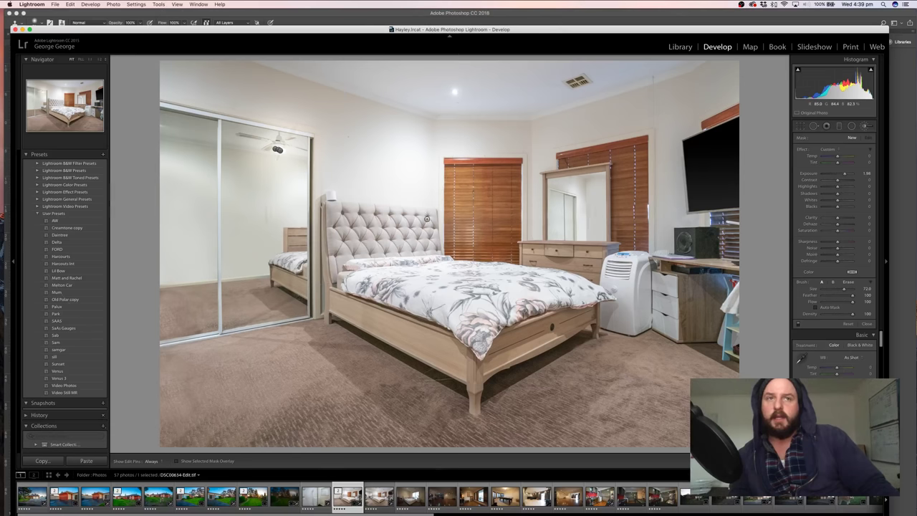
scroll(335, 193, down, 3)
scroll(334, 192, down, 2)
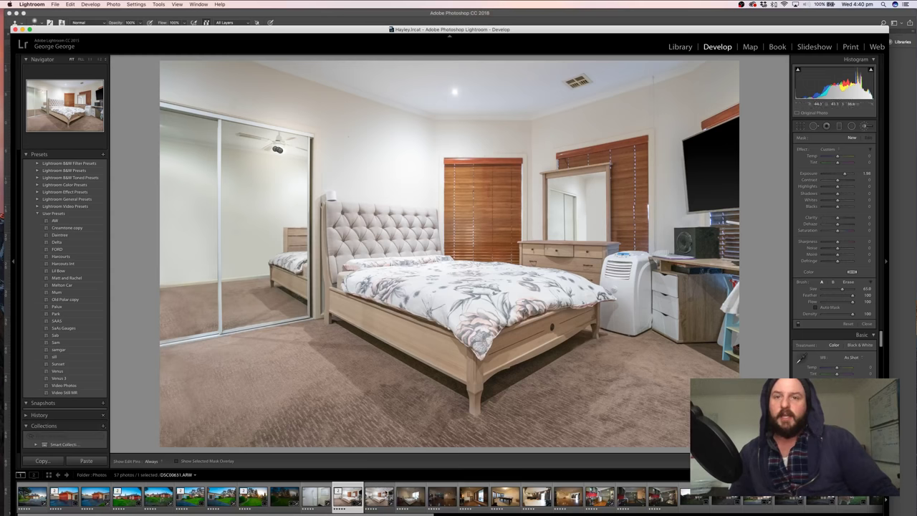
Compare the edited bedroom photo with the original DSC00634.ARW by switching between the two
click(379, 501)
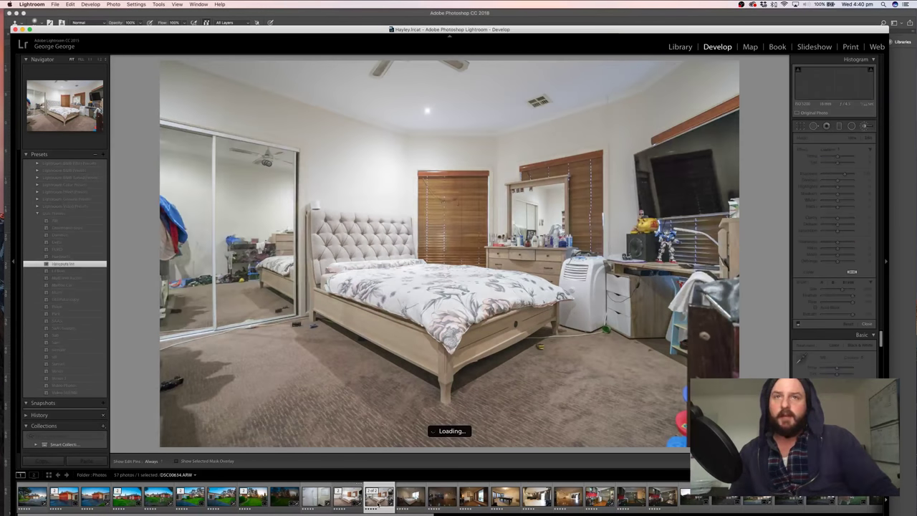
click(348, 502)
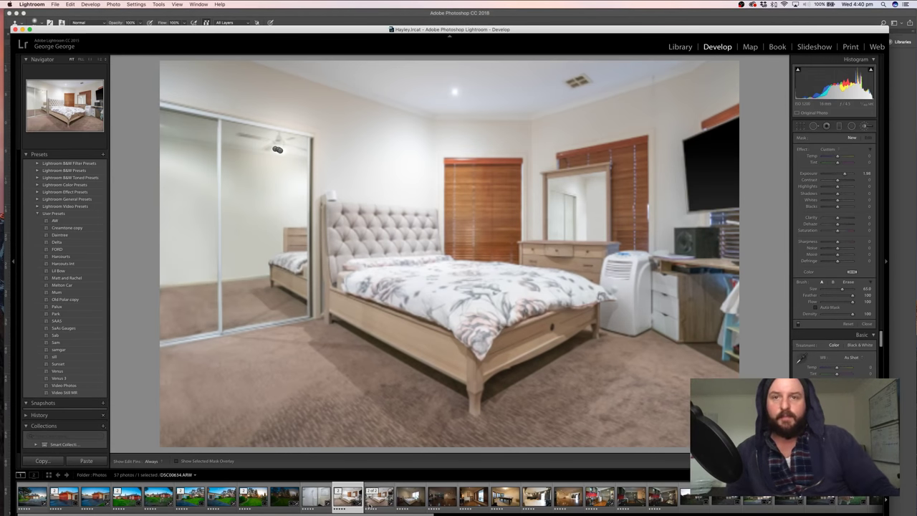
click(373, 504)
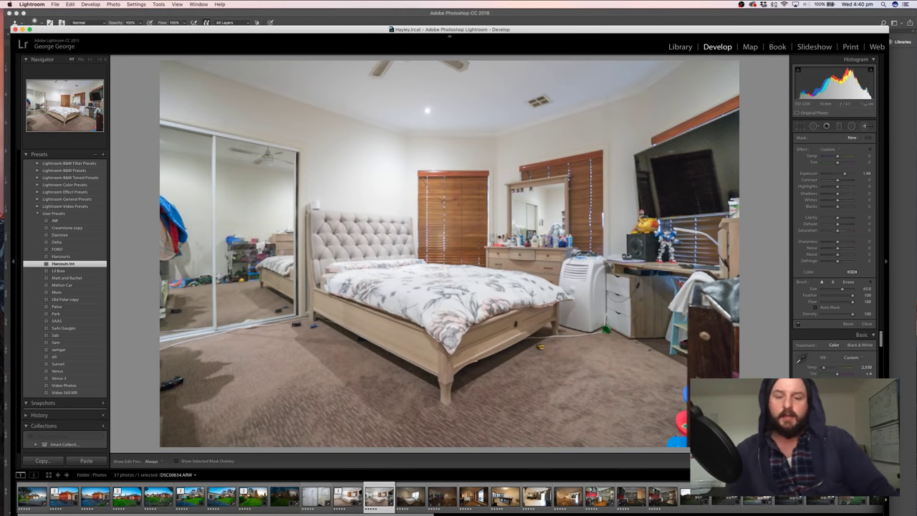